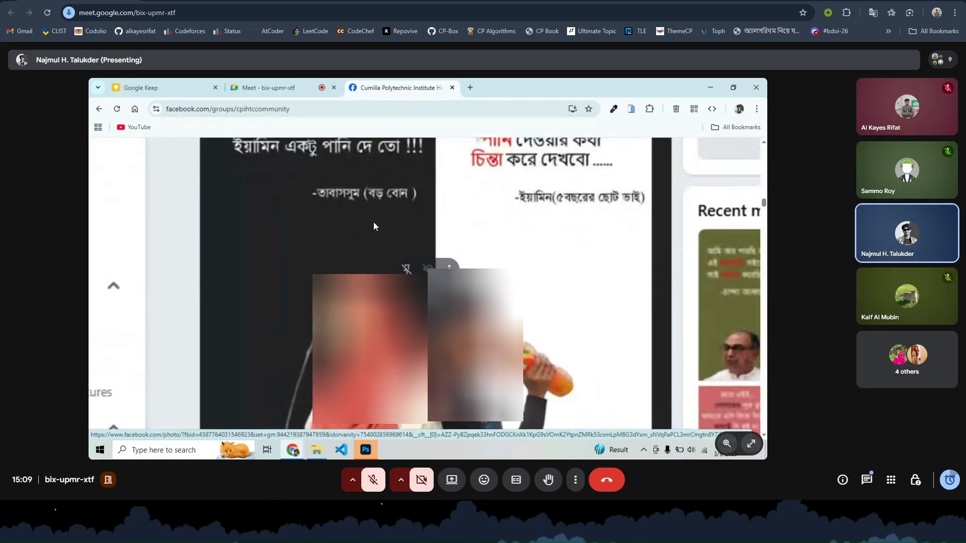
# - Reload the Google Meet page and rejoin the call to watch the shared screen again
pyautogui.click(50, 13)
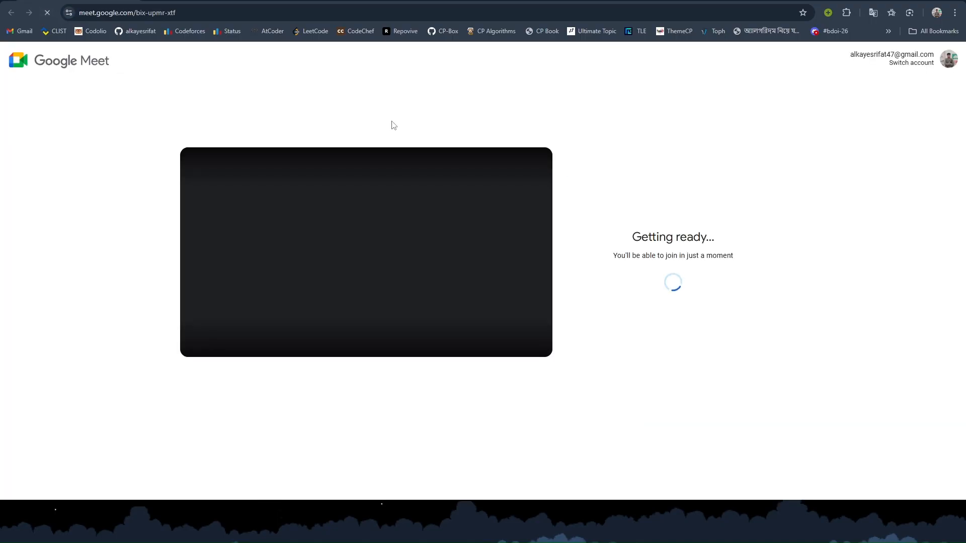
pyautogui.click(693, 257)
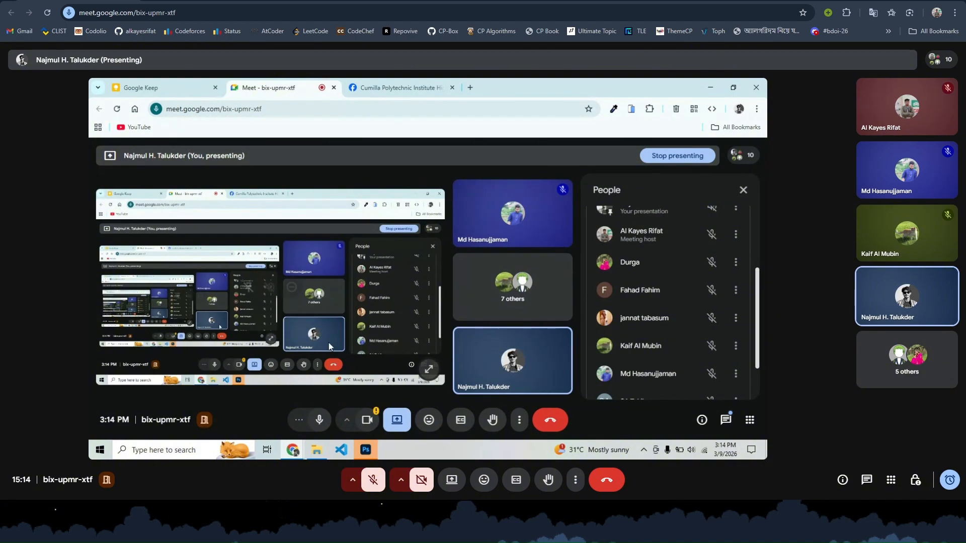
# - Switch to the CPIHTC Facebook group and scroll its feed past the Assignment 5 post
pyautogui.click(418, 87)
pyautogui.scroll(-10, 445, 335)
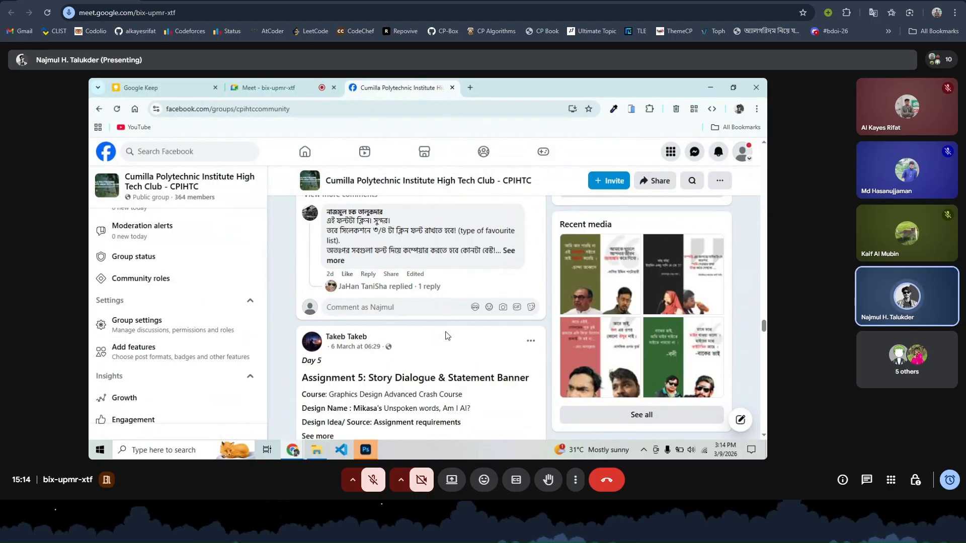
pyautogui.scroll(-8, 446, 335)
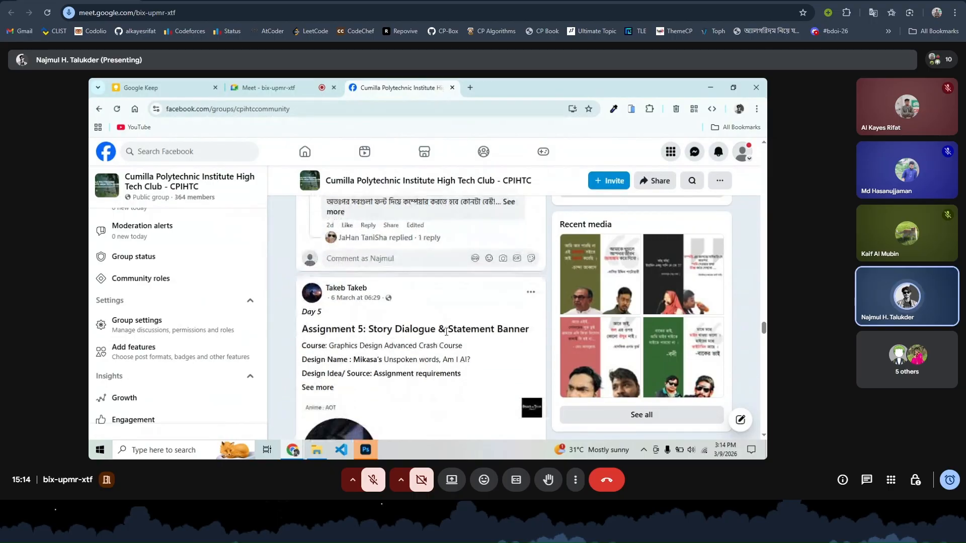
pyautogui.scroll(-4, 446, 335)
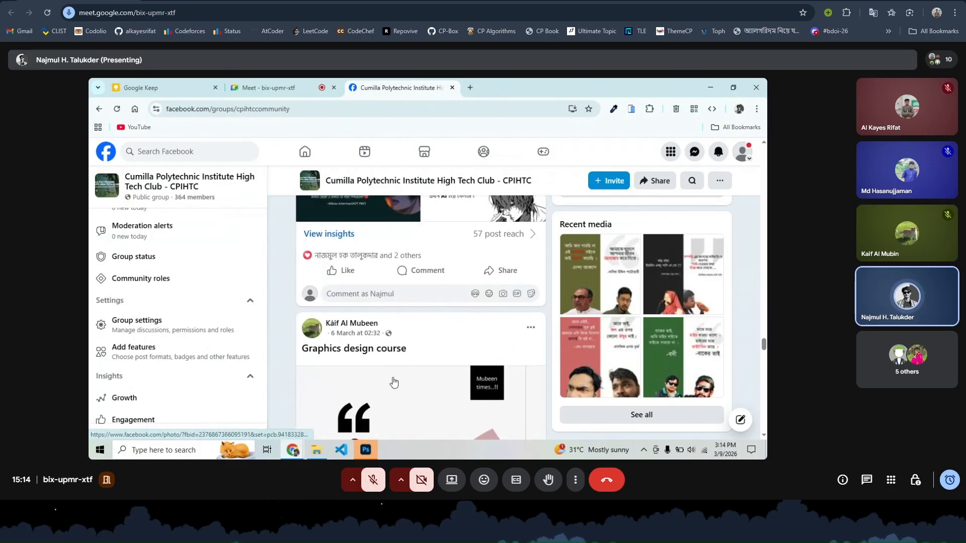
# - Create a new Photoshop document from the 1080×1920 preset
pyautogui.click(366, 450)
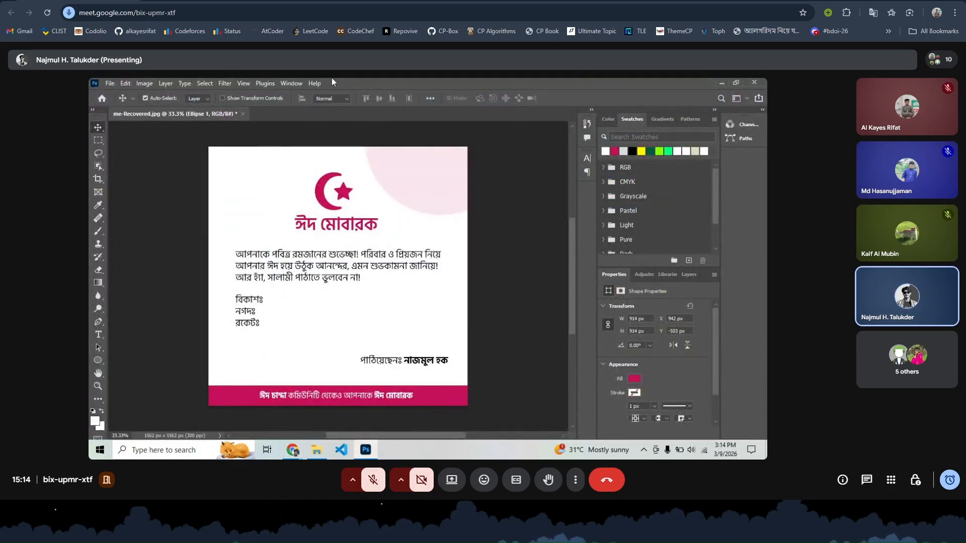
pyautogui.click(111, 83)
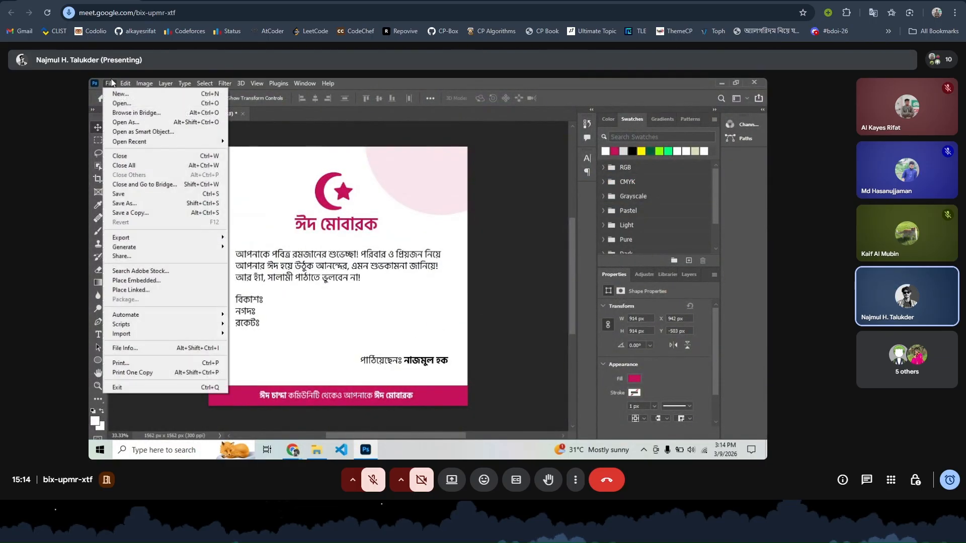
pyautogui.click(144, 95)
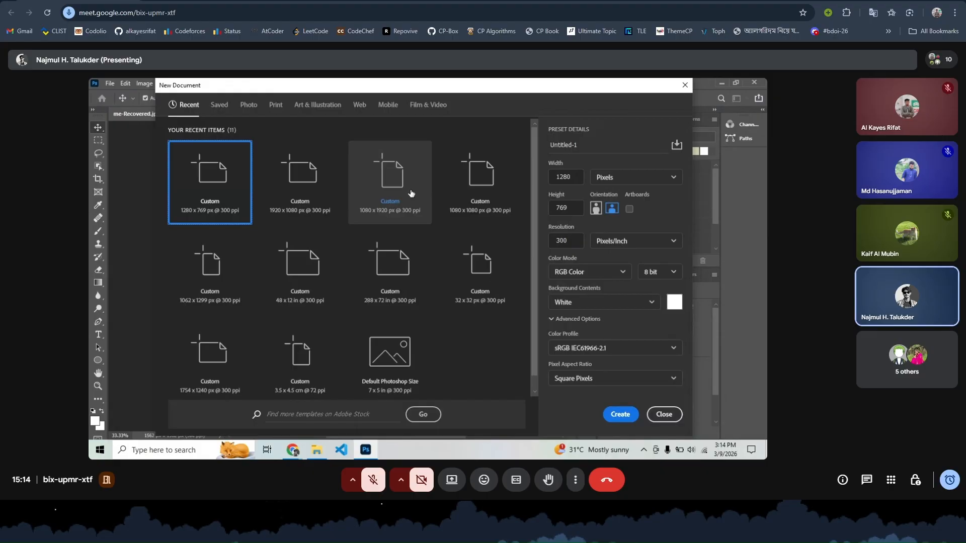
pyautogui.doubleClick(411, 194)
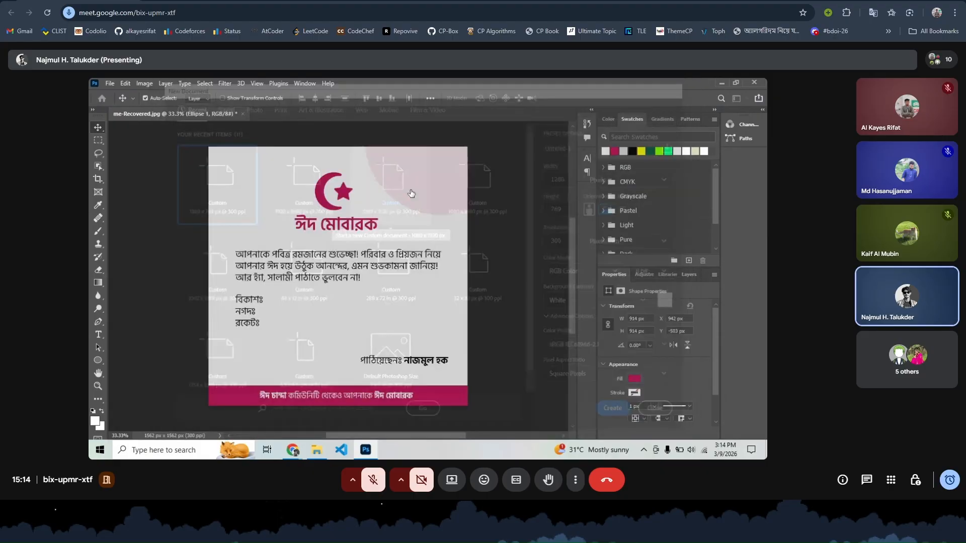
# - Create a 1920×1080 px, 300 ppi document from the recent preset and close Untitled-1
pyautogui.click(108, 84)
pyautogui.click(134, 96)
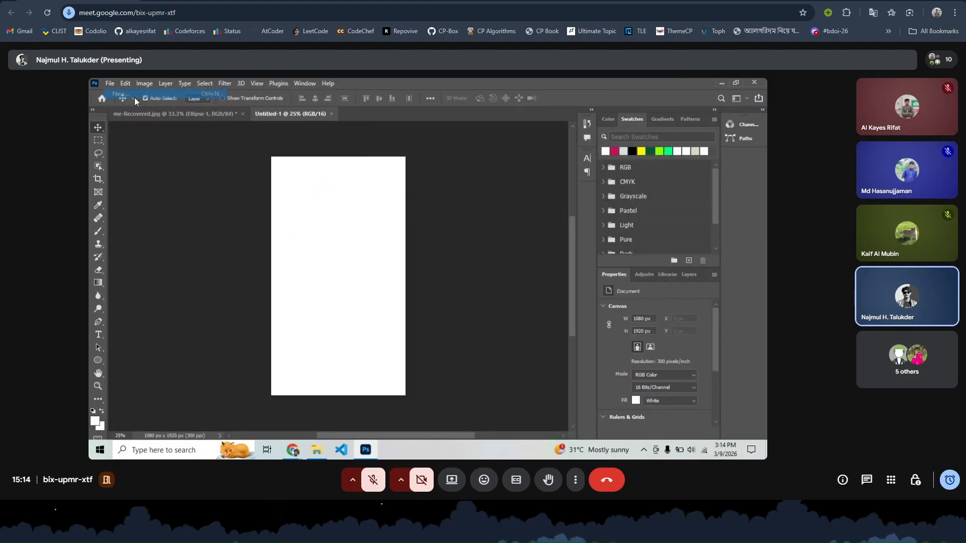
pyautogui.click(404, 197)
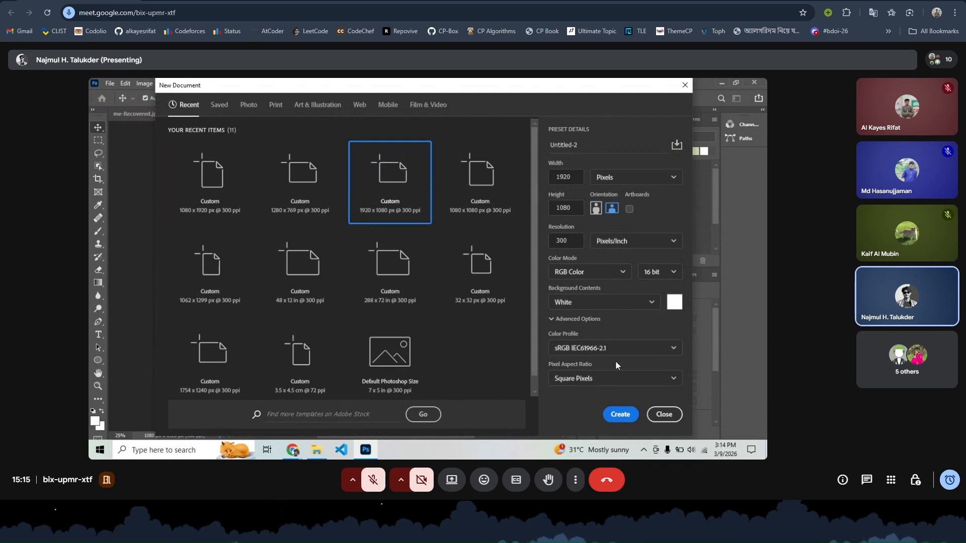
pyautogui.click(625, 417)
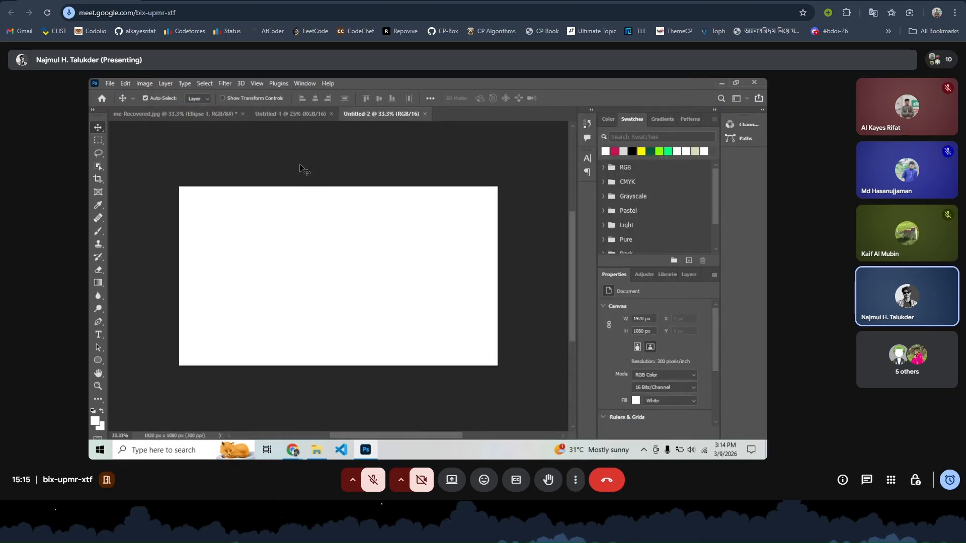
pyautogui.click(331, 113)
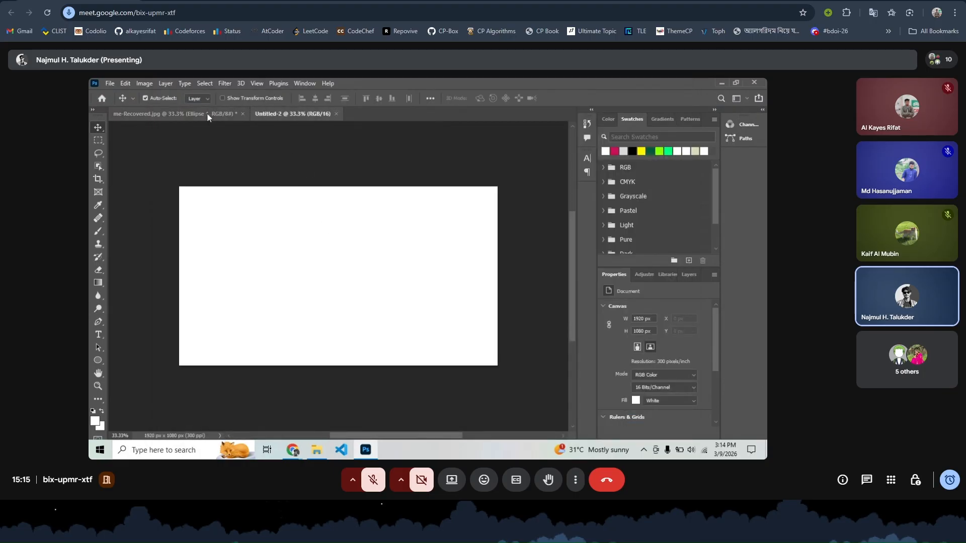
# - Close me-Recovered.jpg, discarding the unsaved Eid card changes
pyautogui.click(207, 115)
pyautogui.click(242, 114)
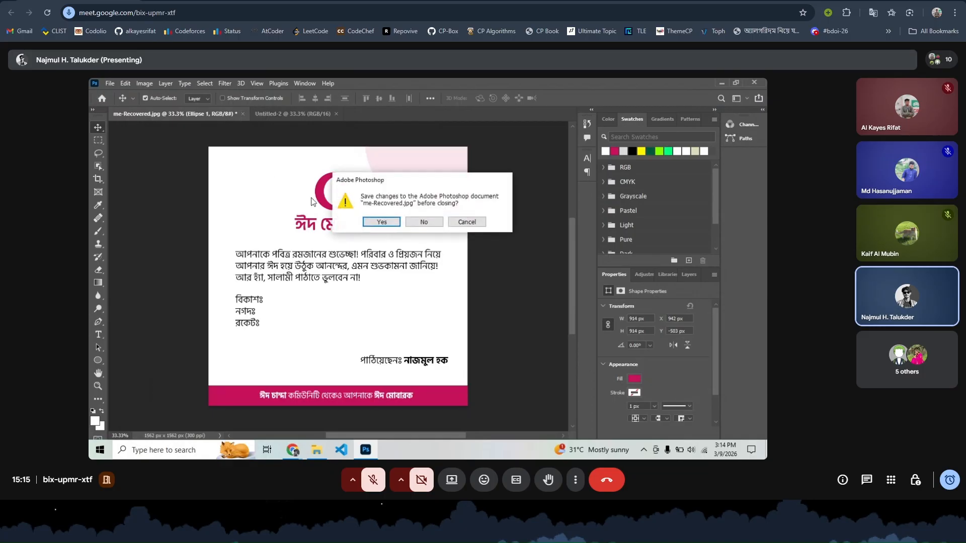
pyautogui.click(421, 222)
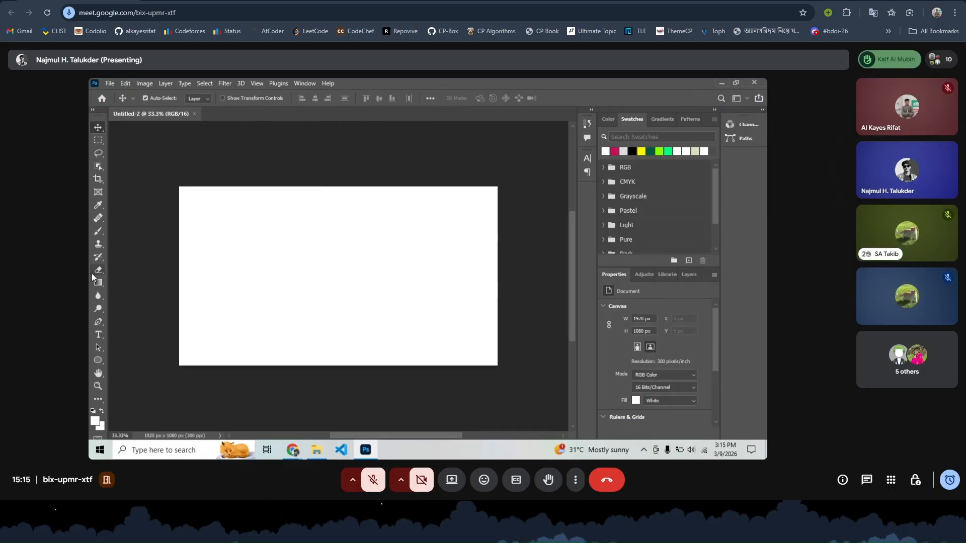
# - Select the Rectangle Tool from the shape flyout and briefly zoom the canvas in and out
pyautogui.click(98, 361)
pyautogui.click(130, 361)
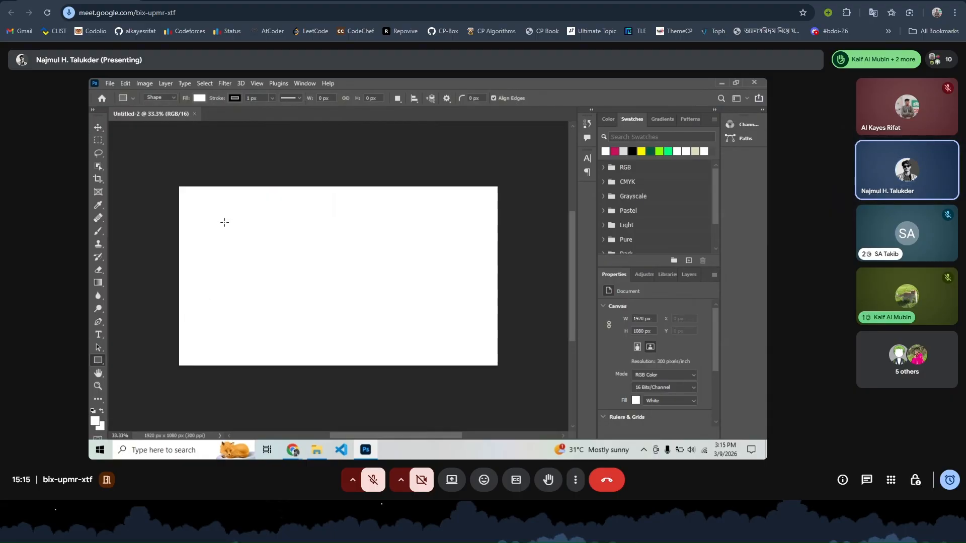
pyautogui.hotkey('ctrl', '+')
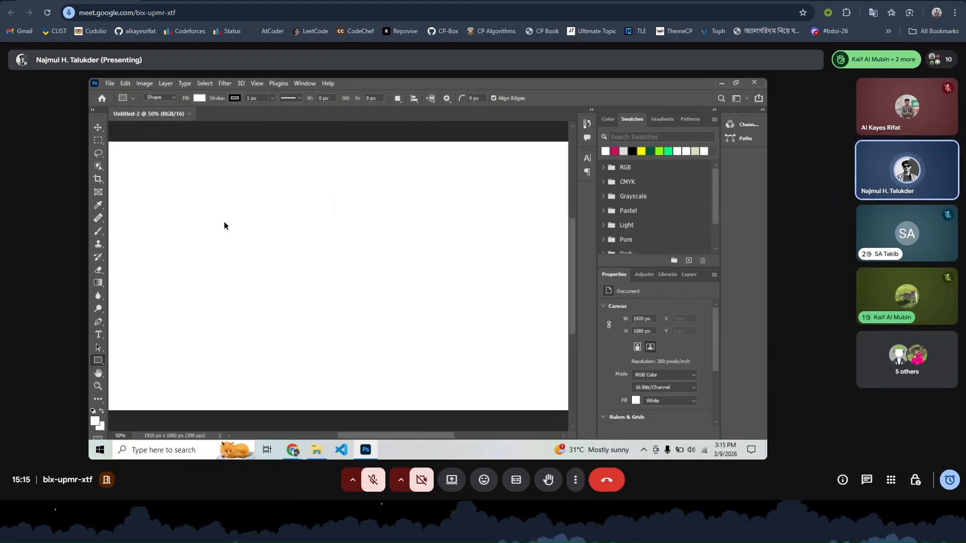
pyautogui.hotkey('ctrl', '-')
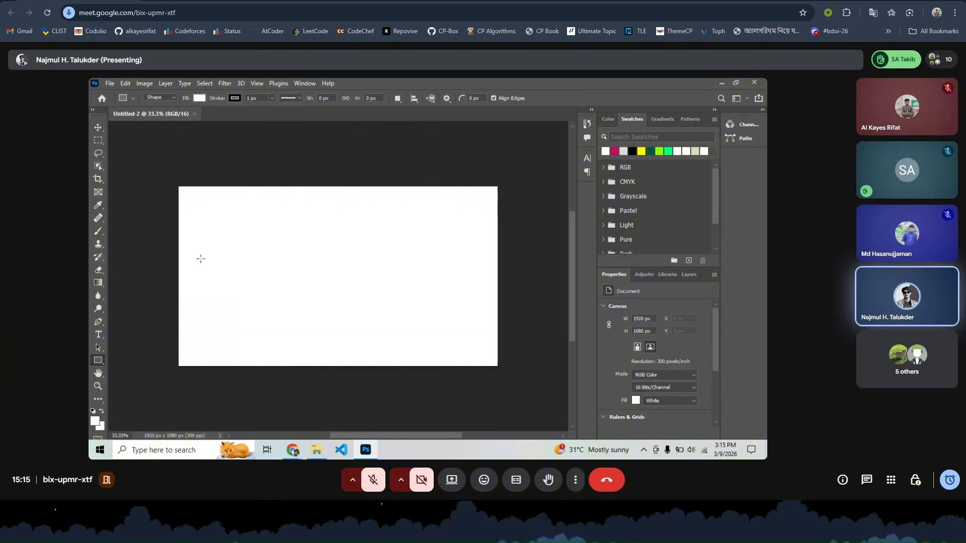
# - Draw a roughly 1182 × 785 px rectangle from the canvas's upper-left corner
pyautogui.rightClick(100, 363)
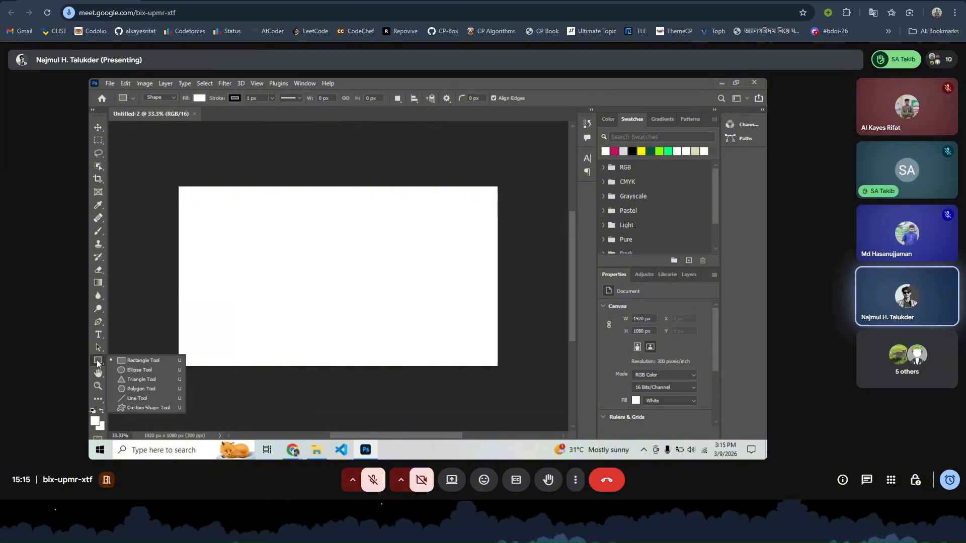
pyautogui.click(135, 361)
pyautogui.moveTo(161, 170); pyautogui.dragTo(354, 307)
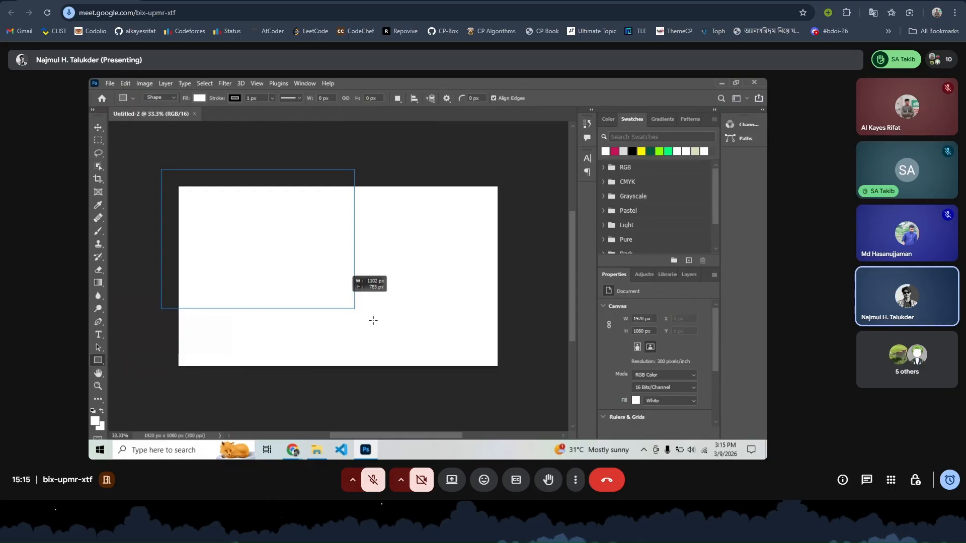
# - Reload Meet, rejoin the call, and turn the camera off
pyautogui.click(46, 12)
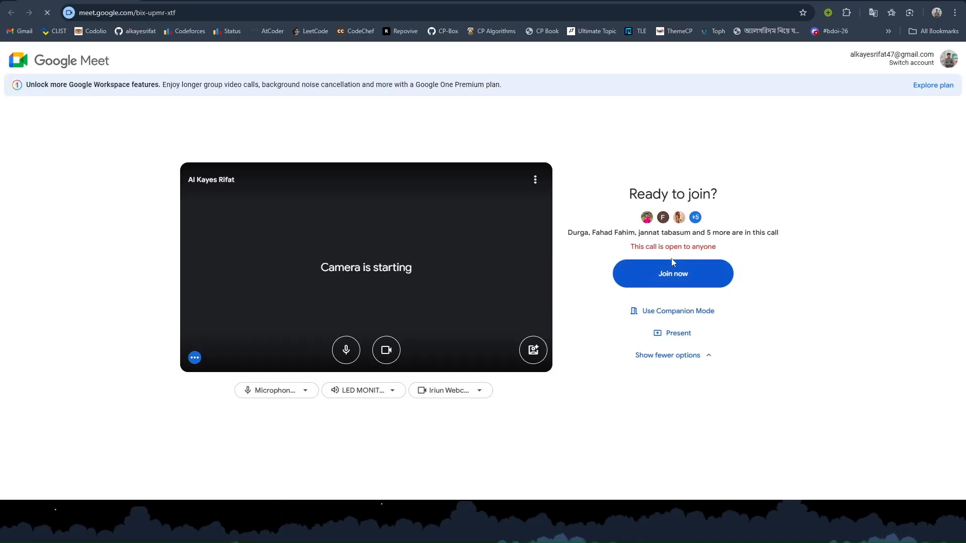
pyautogui.click(673, 271)
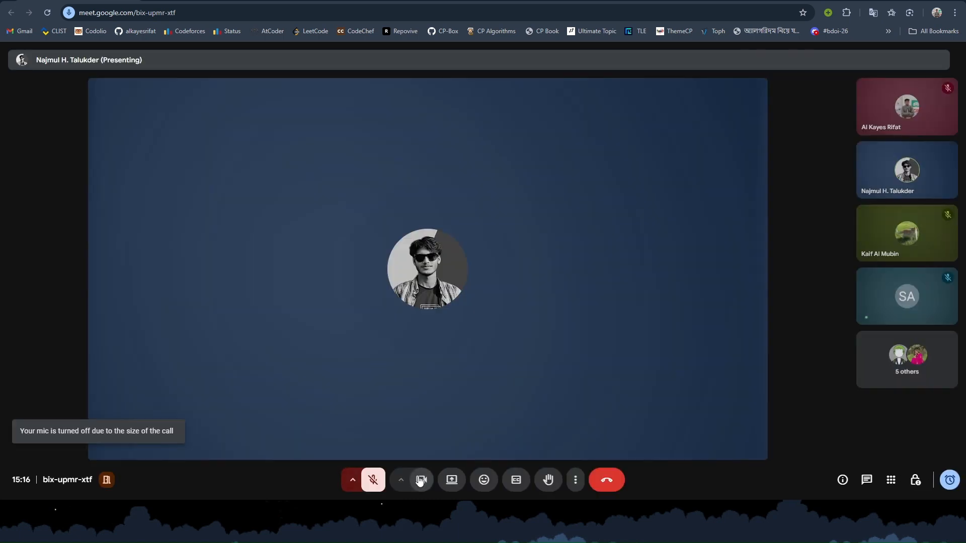
pyautogui.click(421, 480)
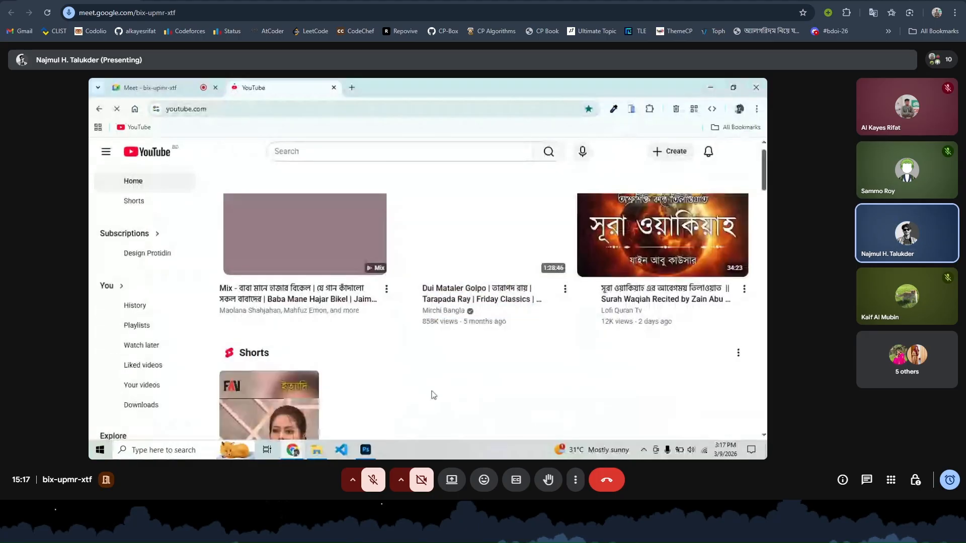
# - Scroll through the YouTube home recommendations, then open a blank new browser tab
pyautogui.scroll(-2, 433, 394)
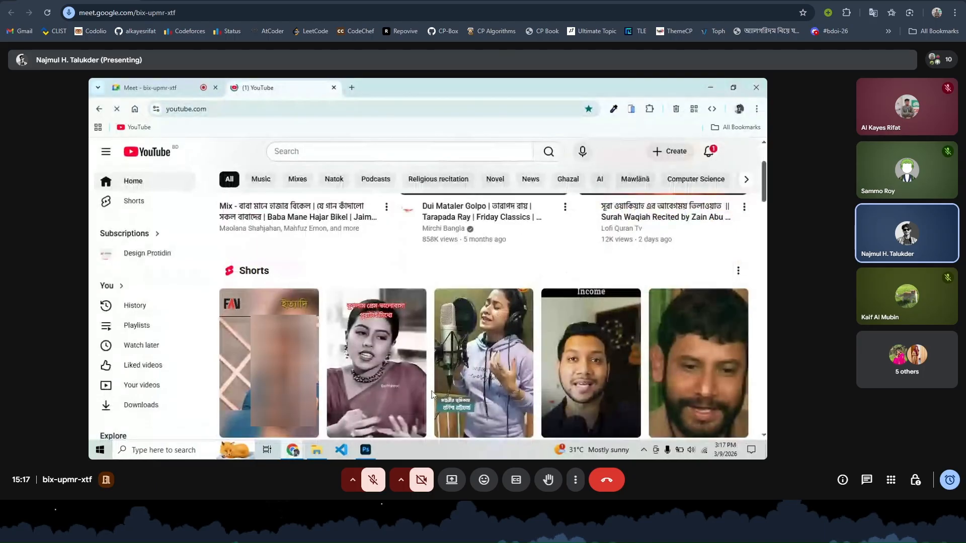
pyautogui.scroll(-5, 431, 390)
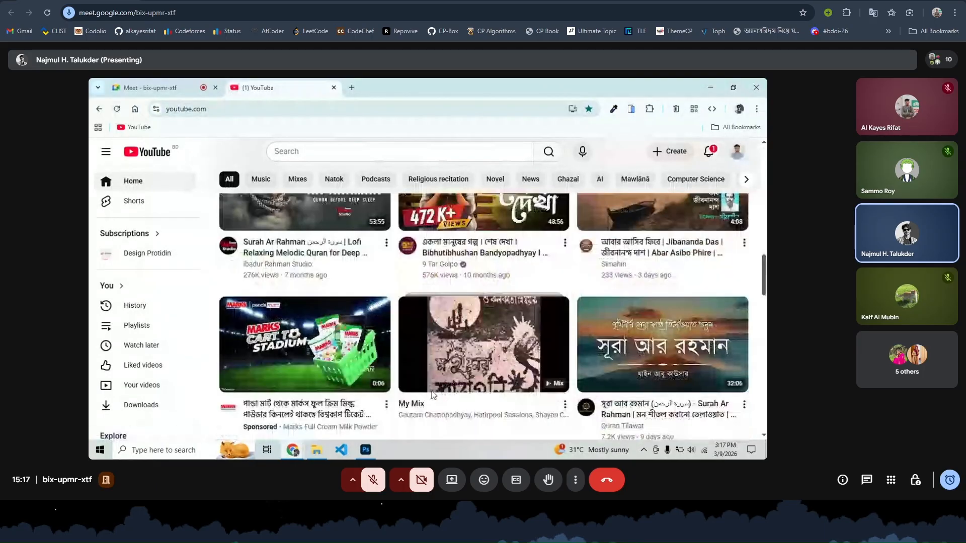
pyautogui.scroll(-3, 431, 395)
pyautogui.scroll(-2, 433, 395)
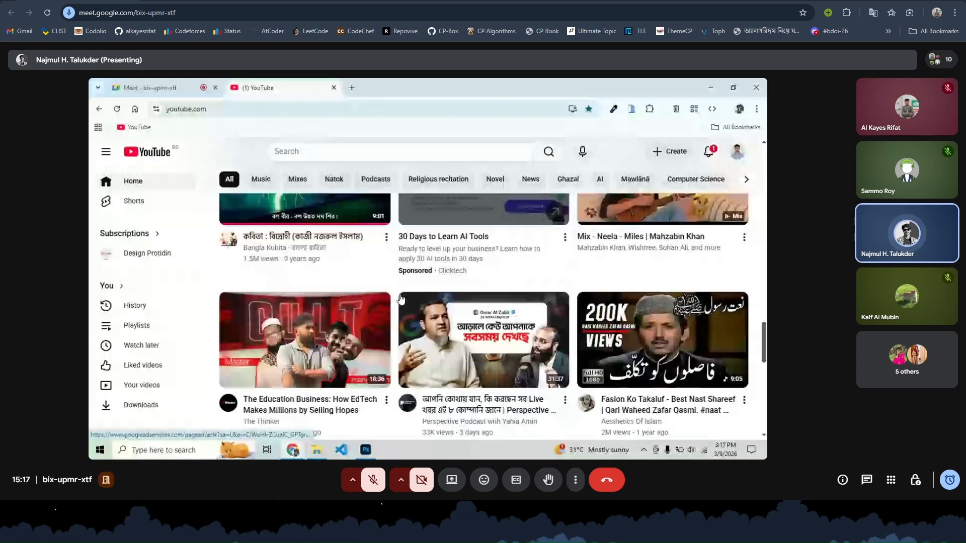
pyautogui.scroll(-1, 400, 299)
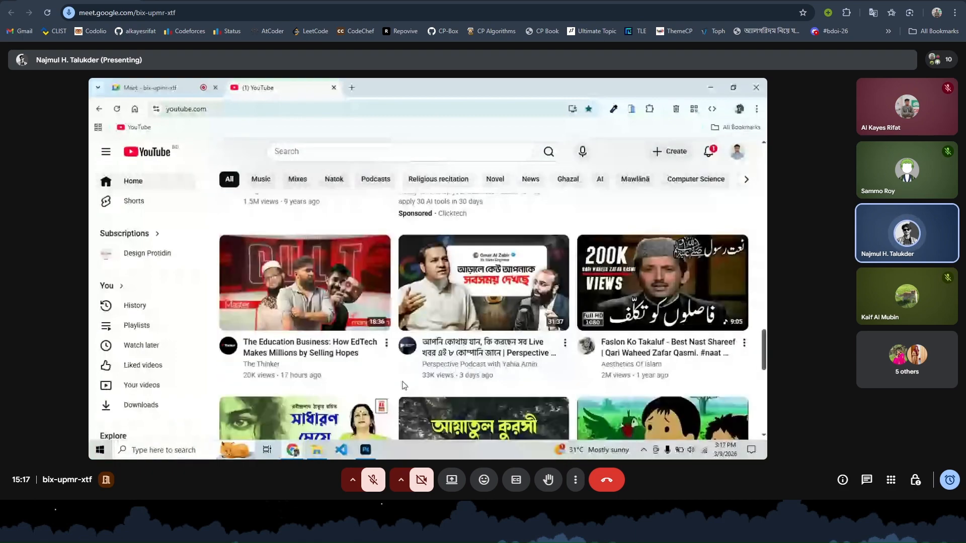
pyautogui.moveTo(279, 310)
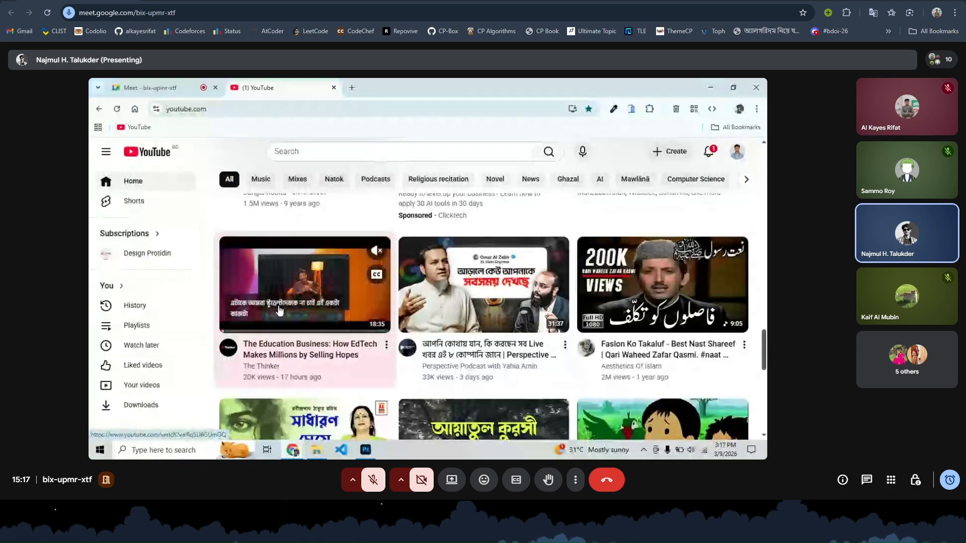
pyautogui.scroll(-5, 280, 310)
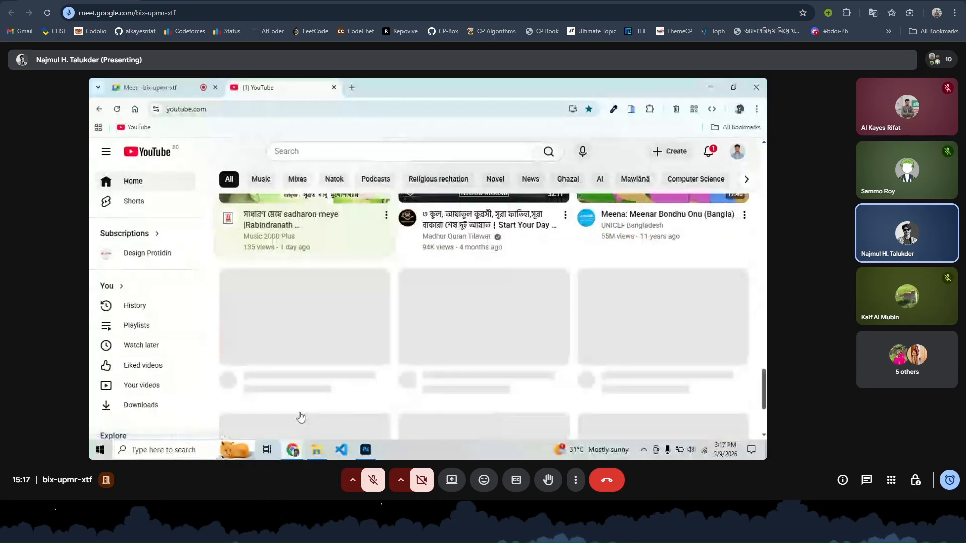
pyautogui.scroll(3, 300, 417)
pyautogui.scroll(-4, 300, 417)
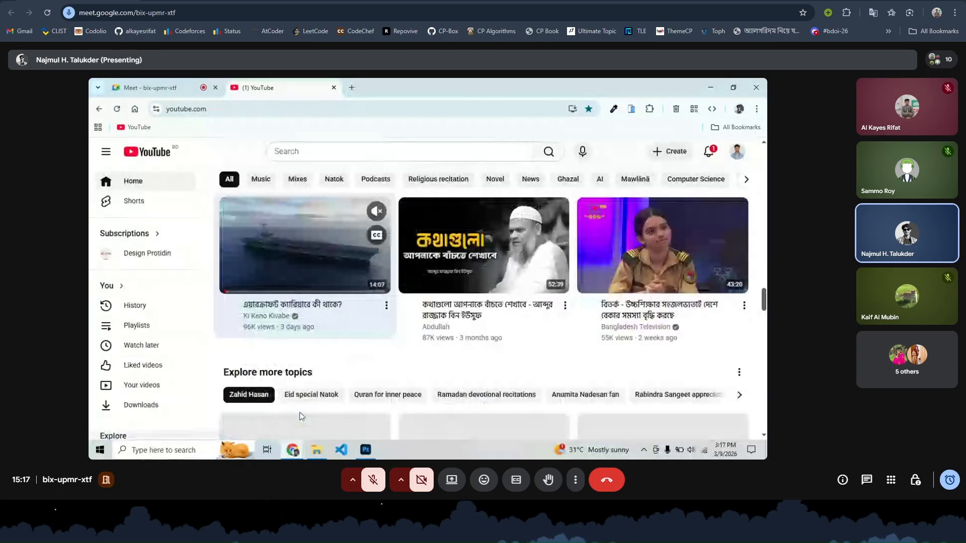
pyautogui.scroll(-3, 301, 416)
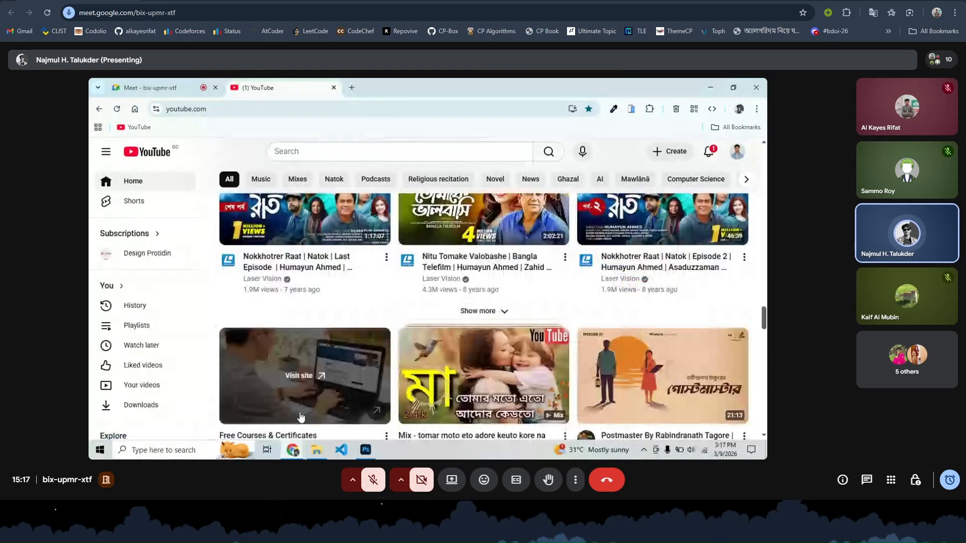
pyautogui.scroll(-3, 301, 417)
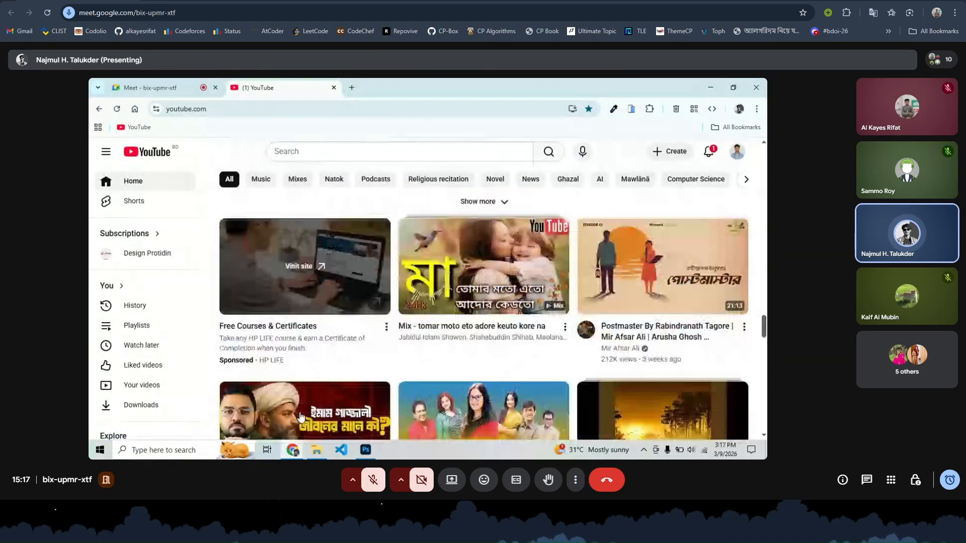
pyautogui.scroll(-10, 300, 416)
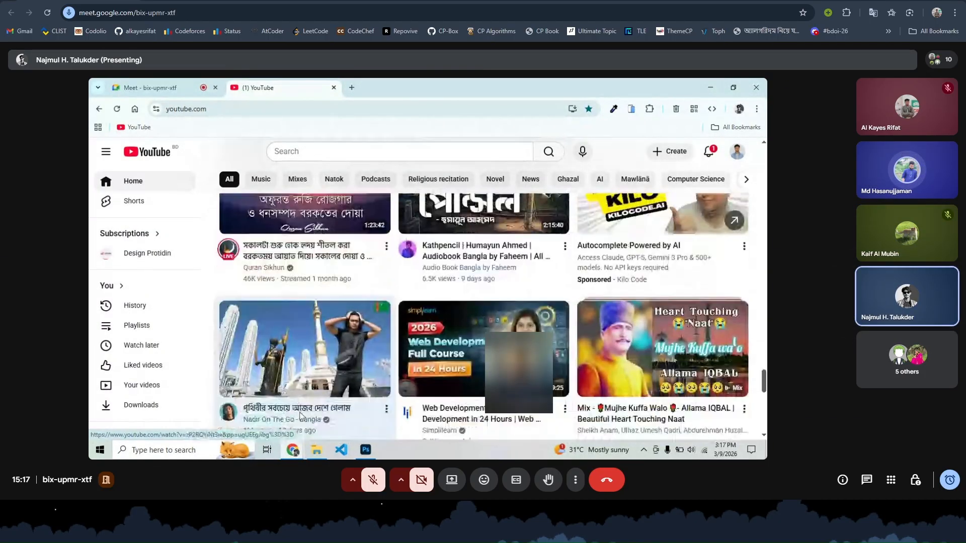
pyautogui.scroll(-6, 301, 416)
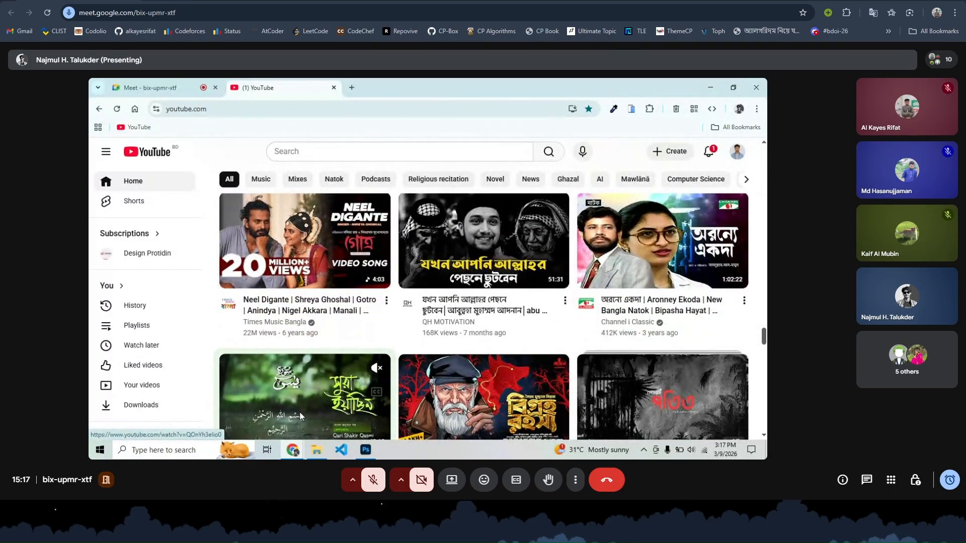
pyautogui.scroll(-10, 301, 416)
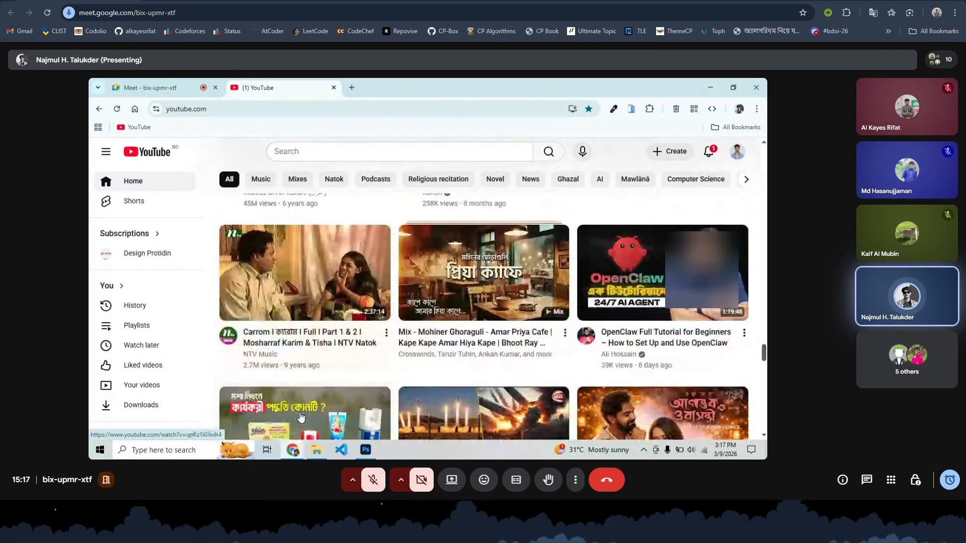
pyautogui.scroll(-2, 301, 417)
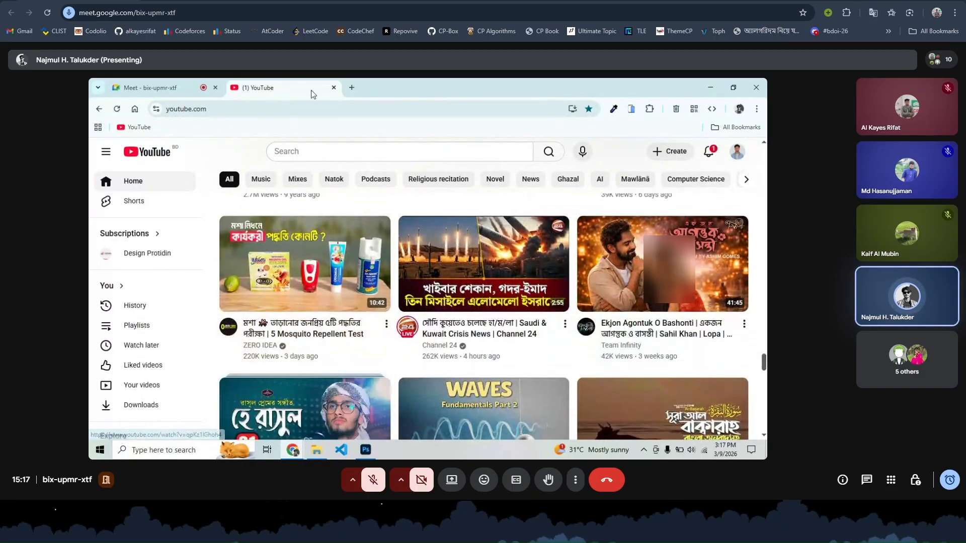
pyautogui.click(355, 87)
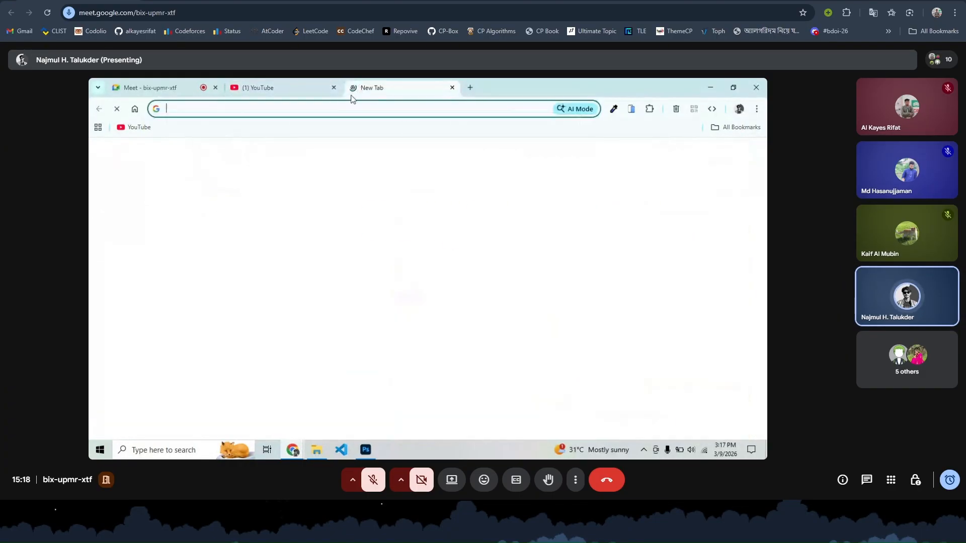
# - Close the YouTube tab and view Google image results for a person's name
pyautogui.click(334, 87)
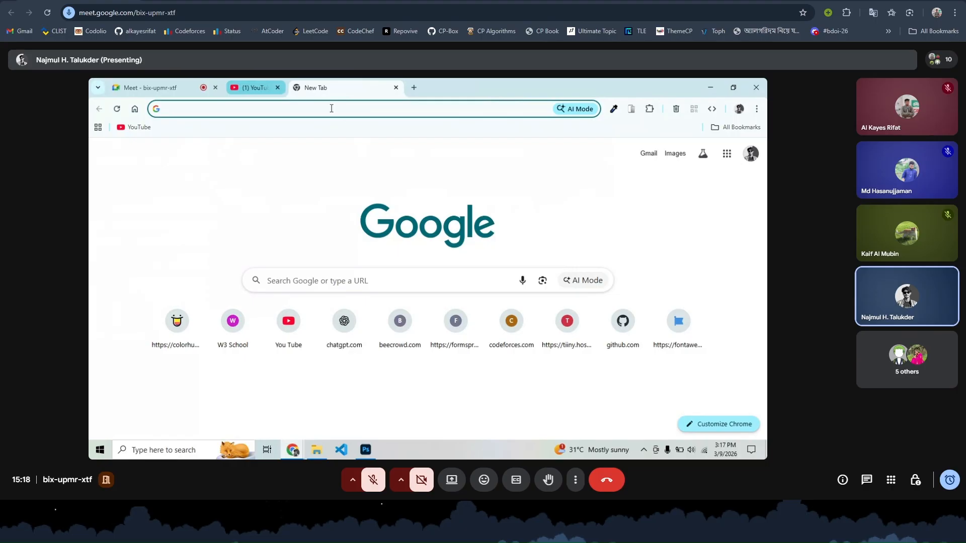
pyautogui.click(324, 280)
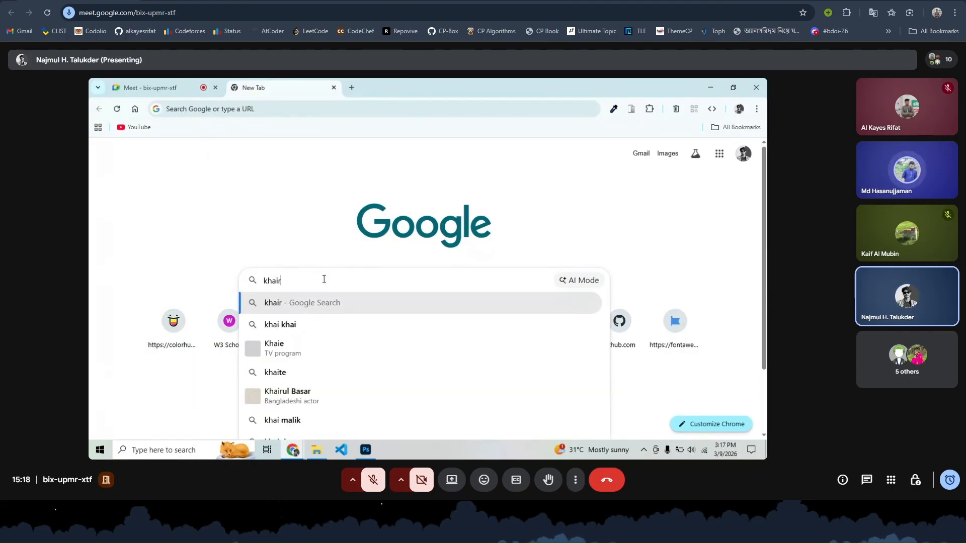
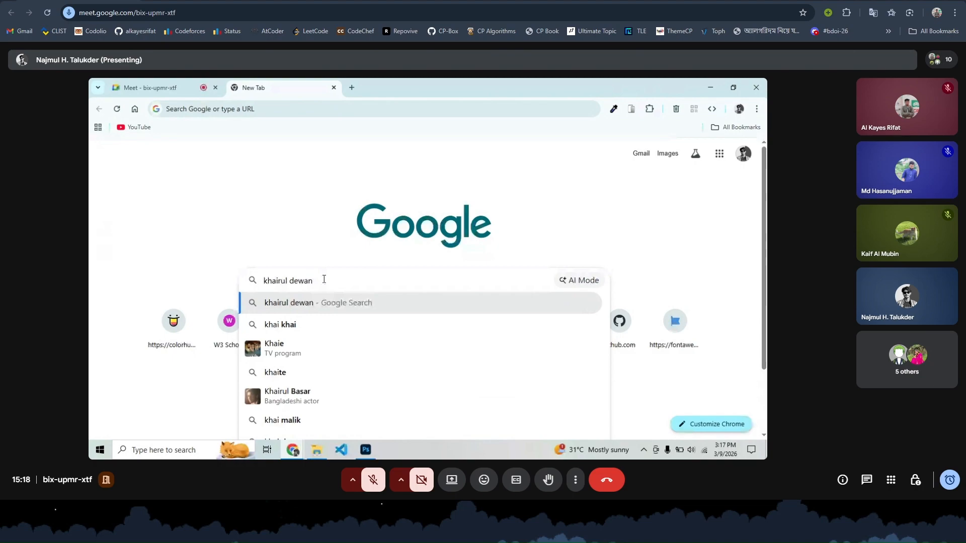
pyautogui.press('Return')
pyautogui.click(231, 202)
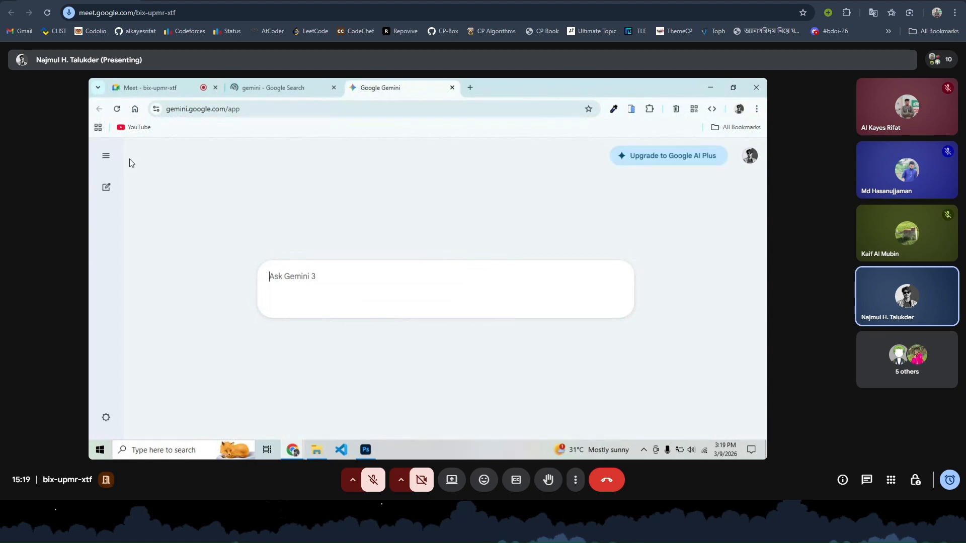
# - Expand Gemini's sidebar and scroll through the list of older chats
pyautogui.click(105, 156)
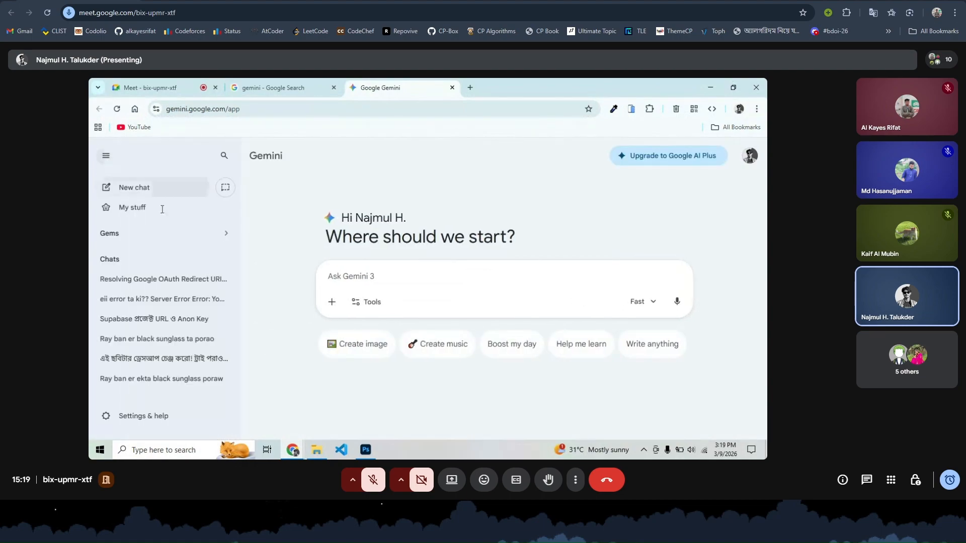
pyautogui.scroll(-5, 171, 301)
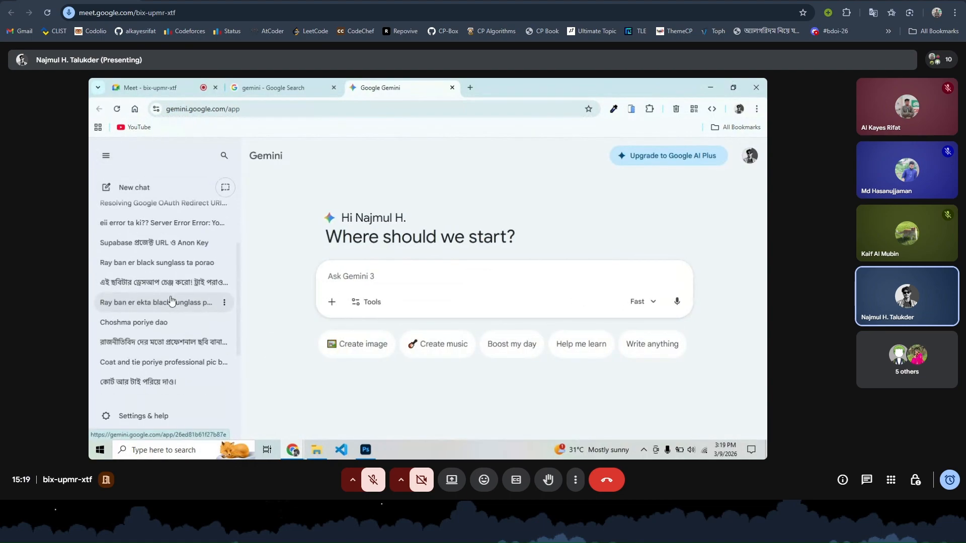
pyautogui.scroll(5, 171, 301)
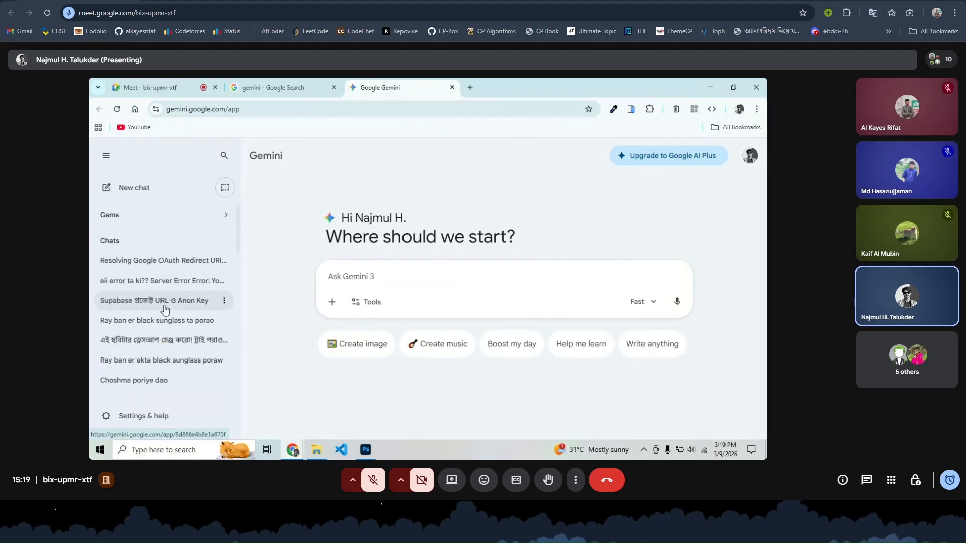
pyautogui.scroll(-1, 166, 304)
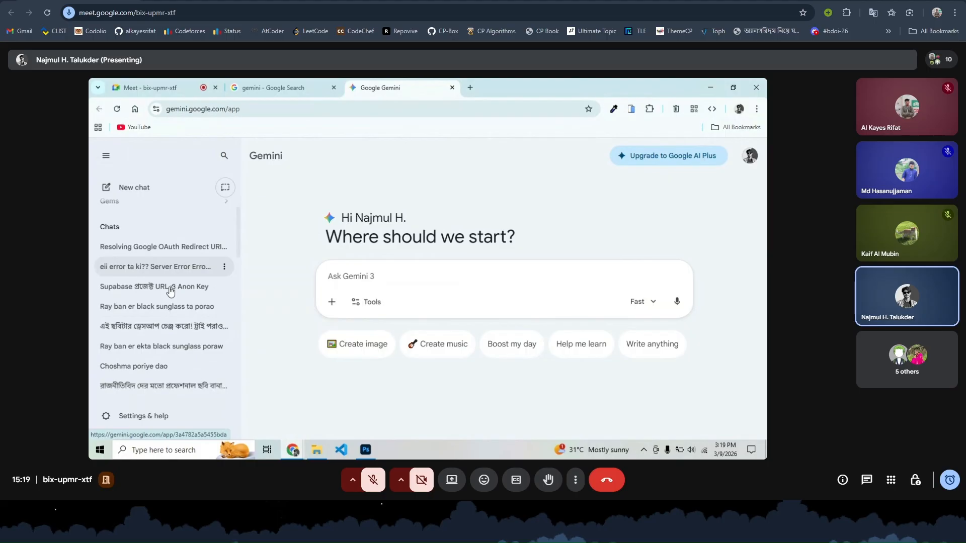
pyautogui.scroll(-3, 170, 292)
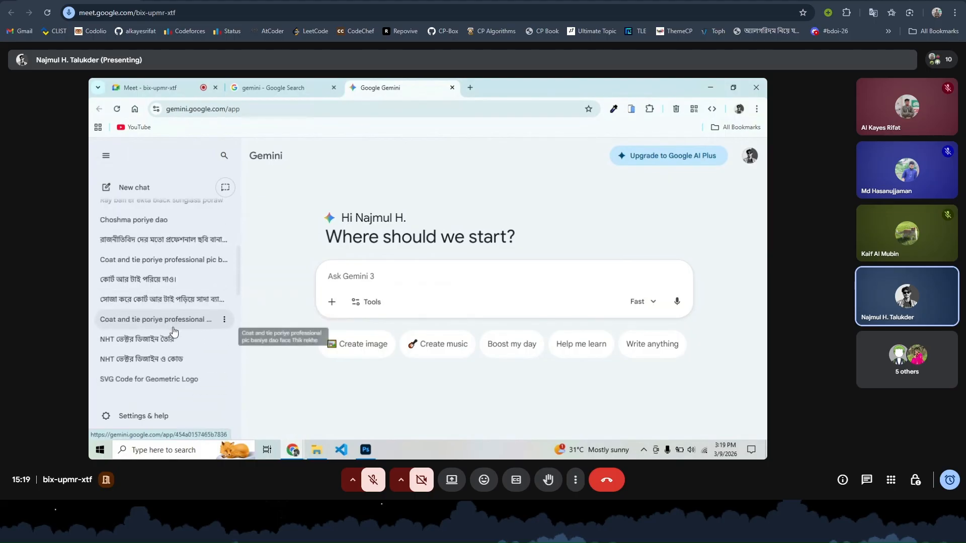
pyautogui.scroll(-2, 173, 330)
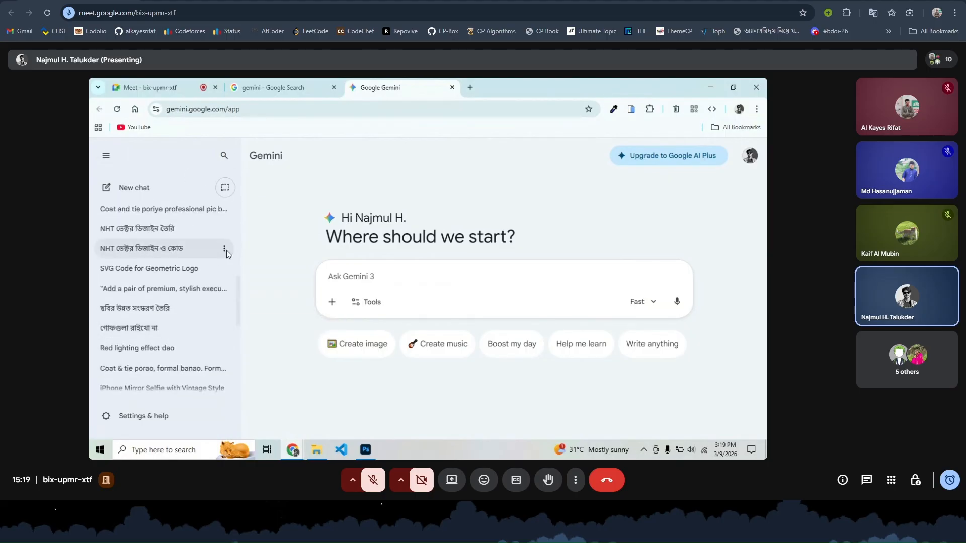
pyautogui.scroll(-5, 226, 249)
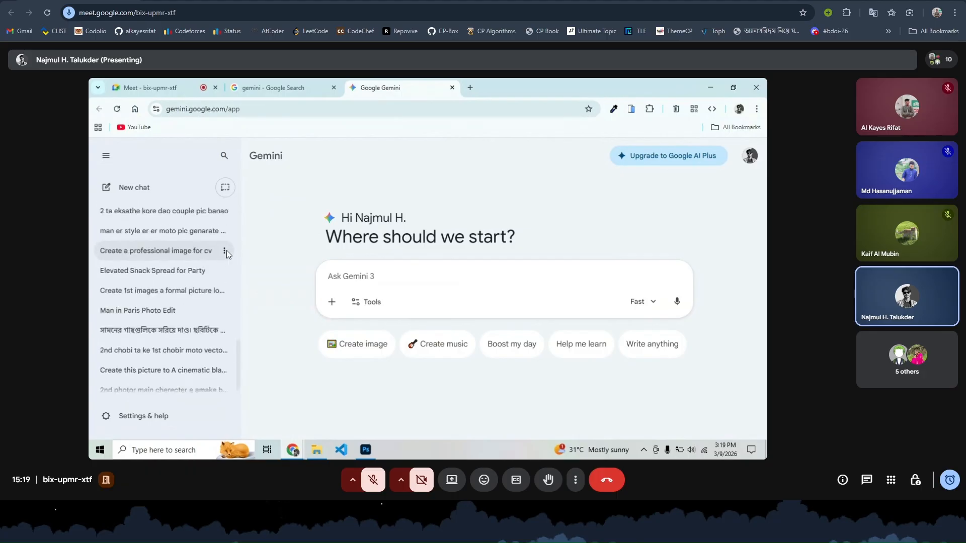
pyautogui.scroll(-1, 226, 249)
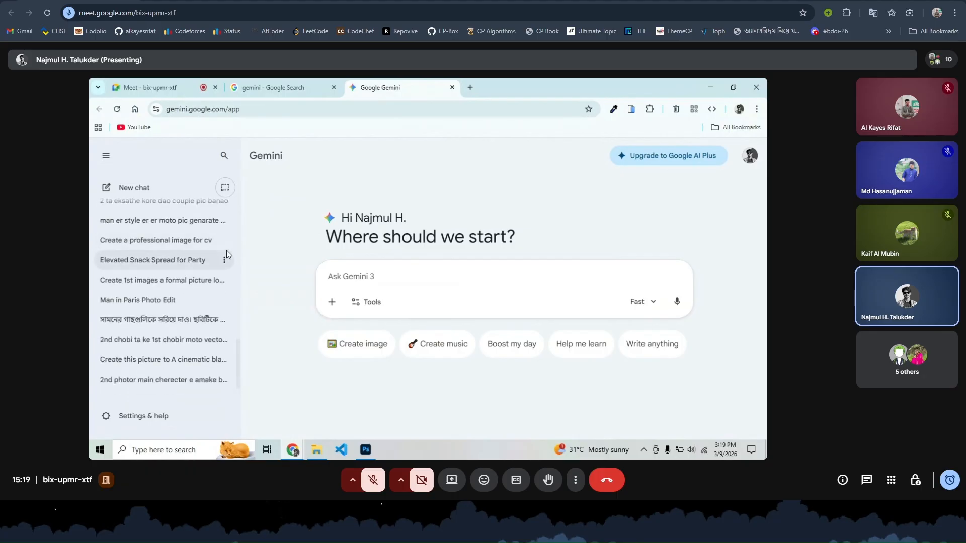
# - Launch a new Chrome window from the Start menu with the chosen profile
pyautogui.click(469, 88)
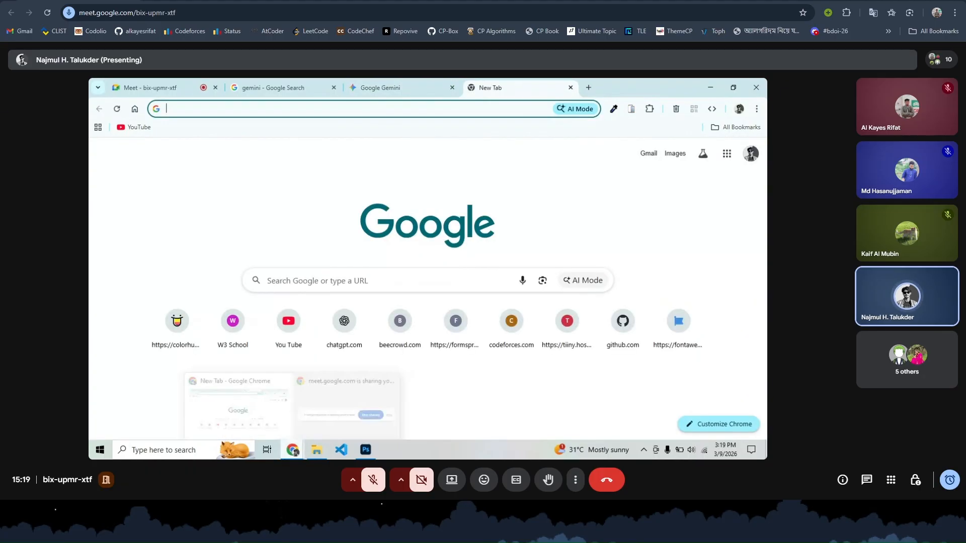
pyautogui.click(292, 450)
pyautogui.click(250, 431)
pyautogui.click(91, 454)
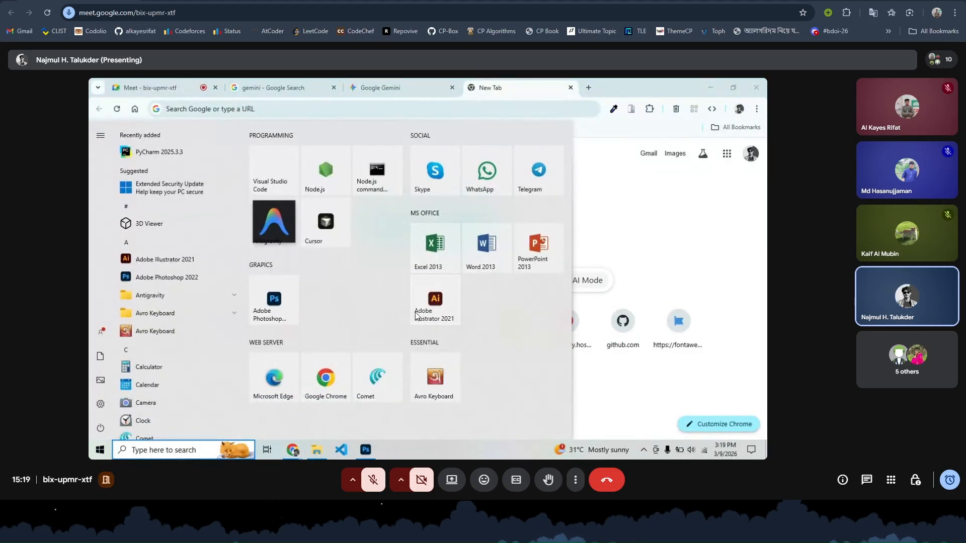
pyautogui.click(324, 375)
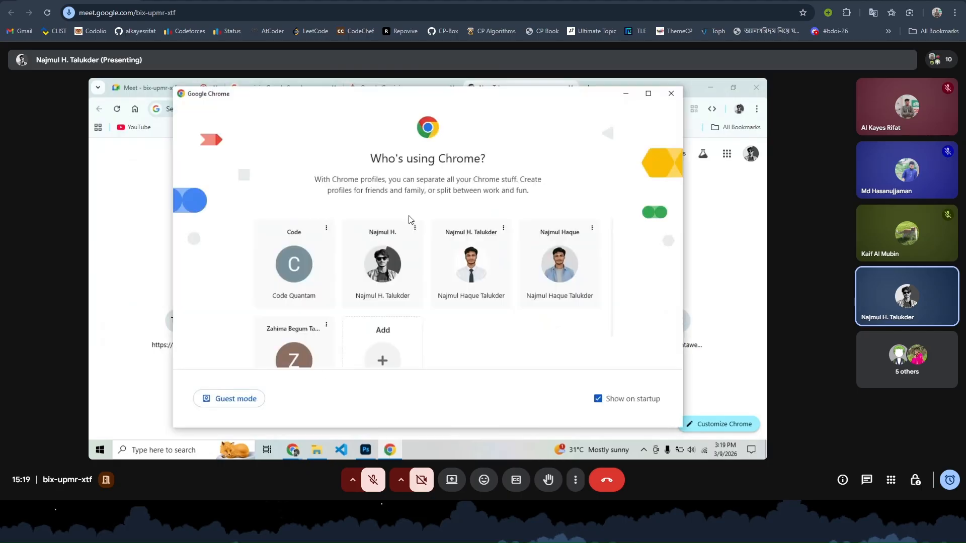
pyautogui.click(479, 269)
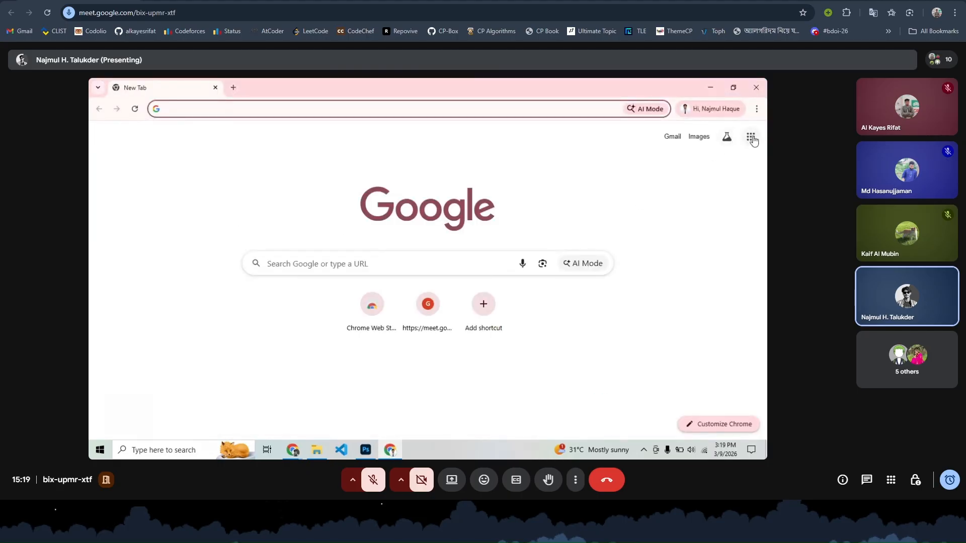
# - Search Google for 'gemini' and open the Gemini site from the results
pyautogui.click(750, 138)
pyautogui.click(438, 259)
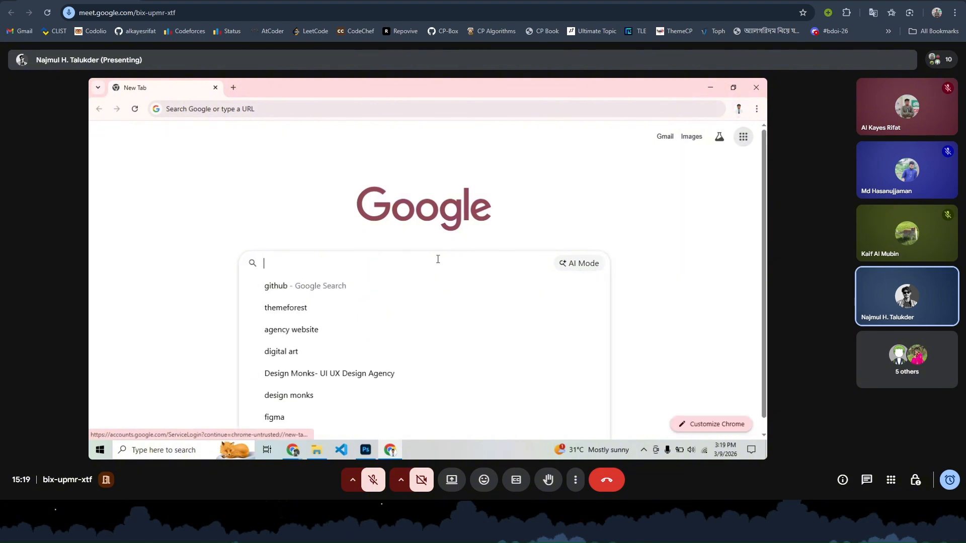
pyautogui.write('geini')
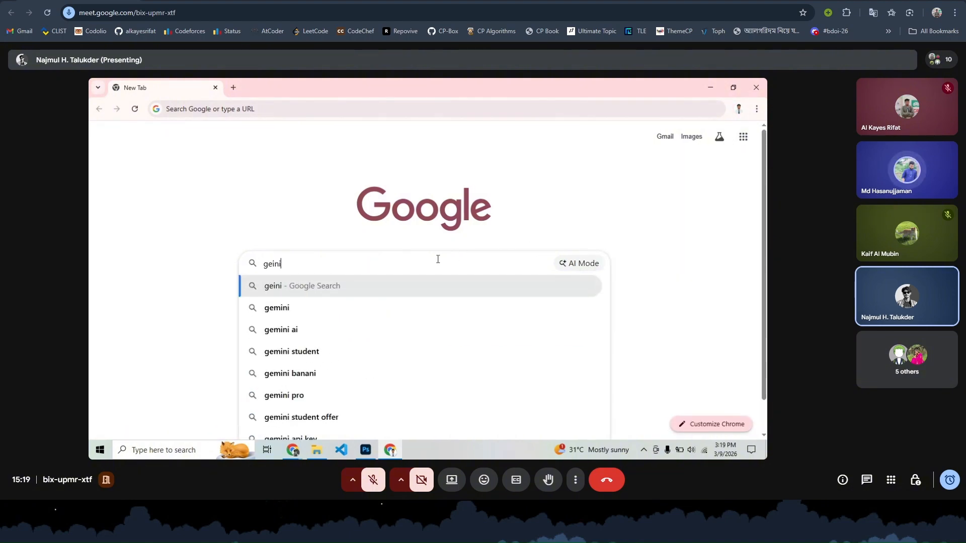
pyautogui.press('BackSpace')
pyautogui.press('BackSpace')
pyautogui.write('mini')
pyautogui.press('Return')
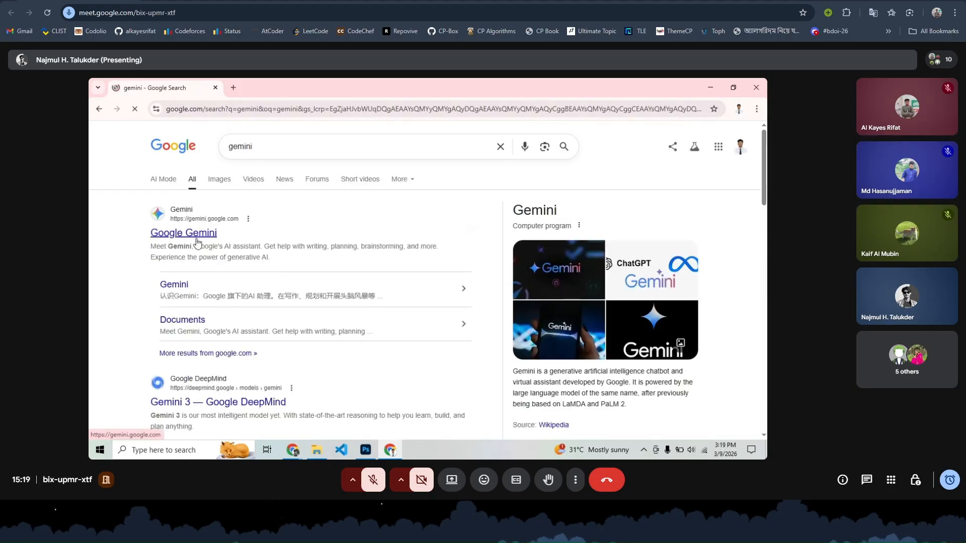
pyautogui.click(197, 240)
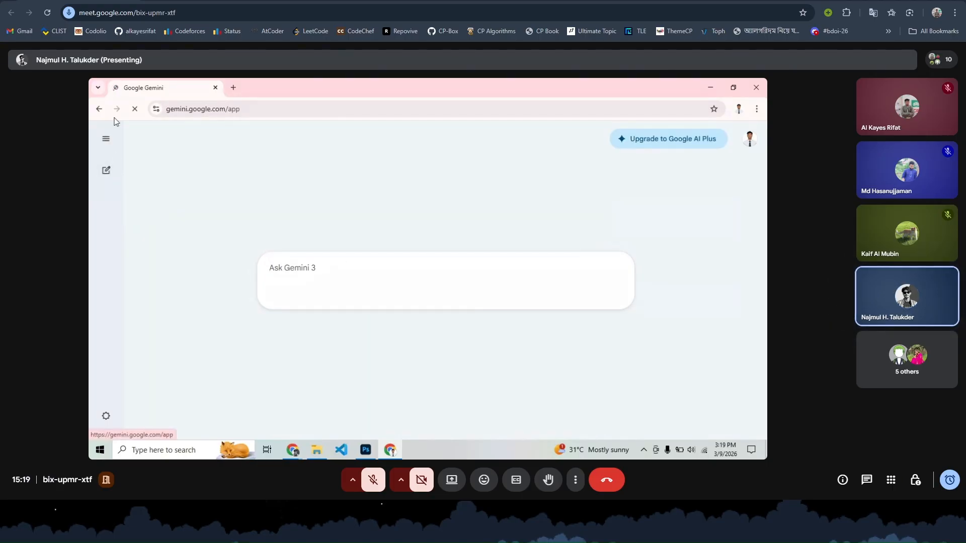
# - Expand Gemini's past-chats sidebar and view the studio portrait chat, then the second chat
pyautogui.click(107, 140)
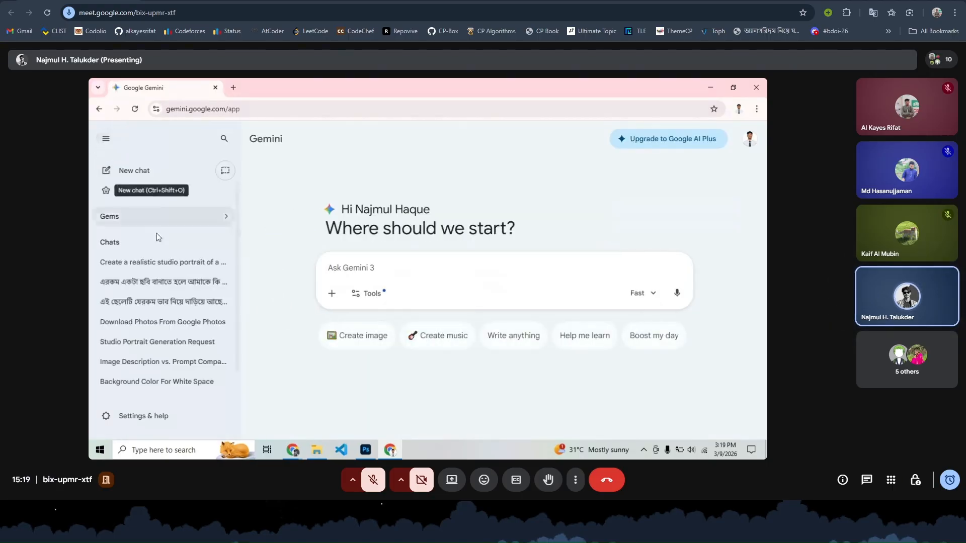
pyautogui.click(160, 267)
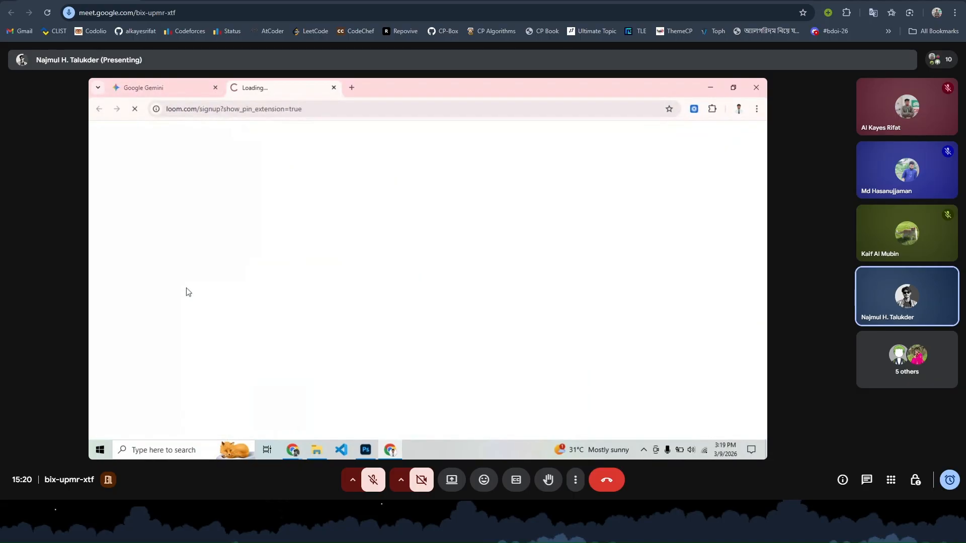
pyautogui.click(149, 93)
pyautogui.click(148, 290)
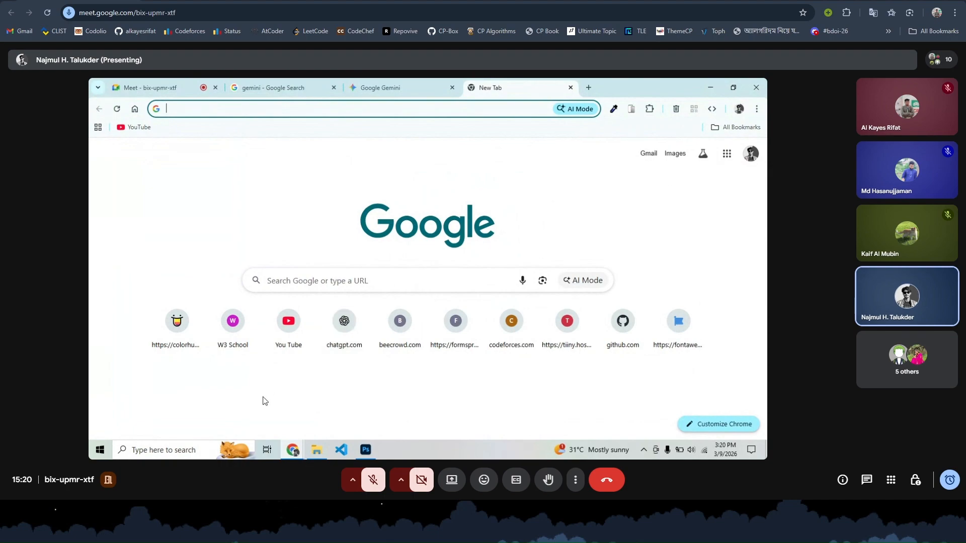
# - Launch Chrome with a different profile and open Gemini from its New Tab shortcut
pyautogui.click(99, 450)
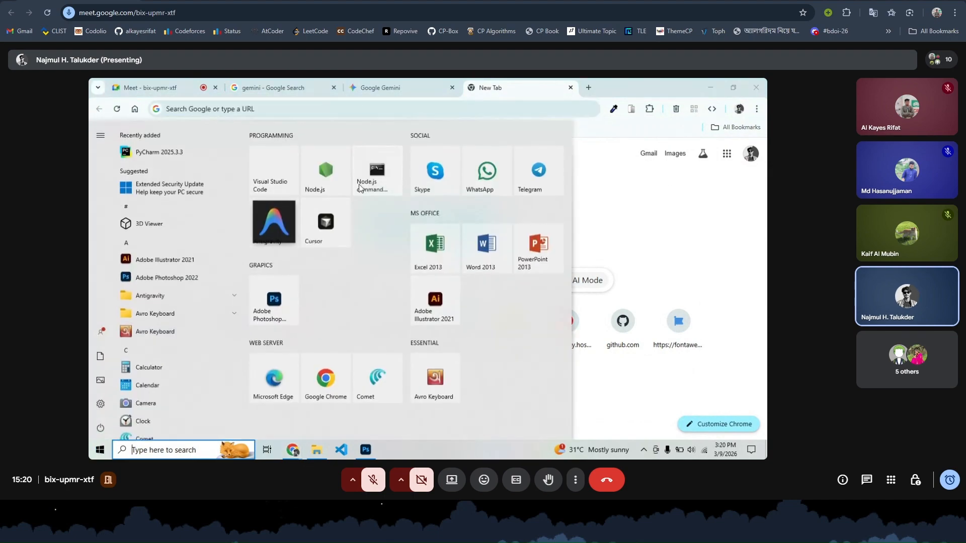
pyautogui.click(328, 373)
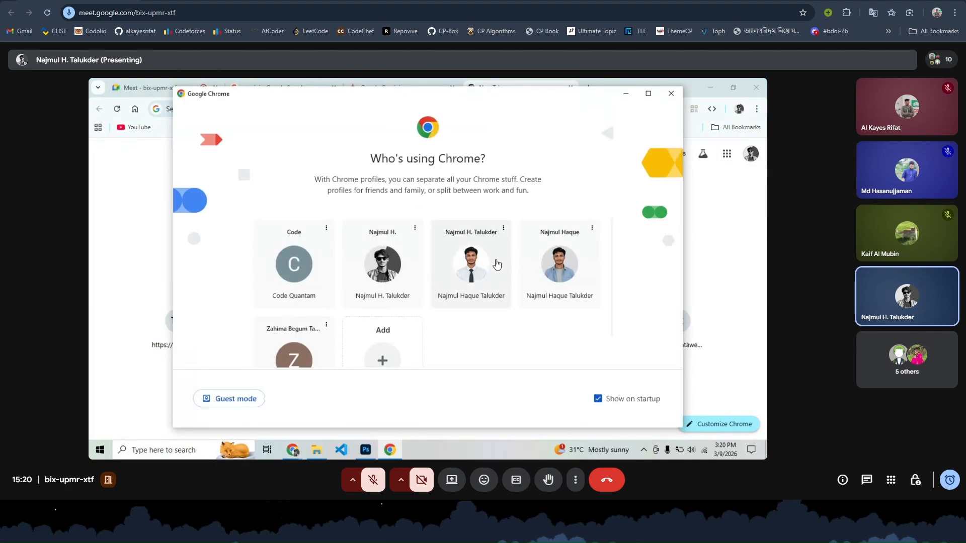
pyautogui.click(562, 265)
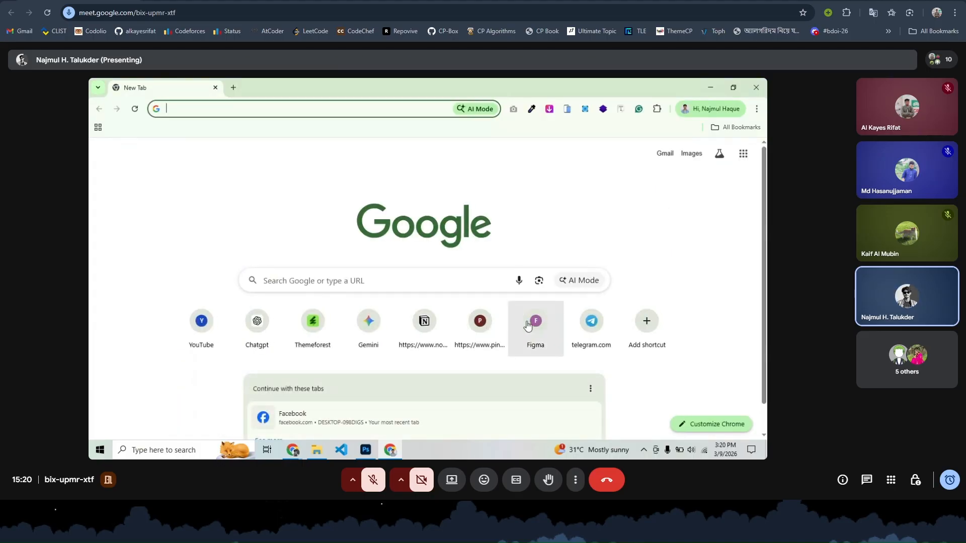
pyautogui.click(355, 332)
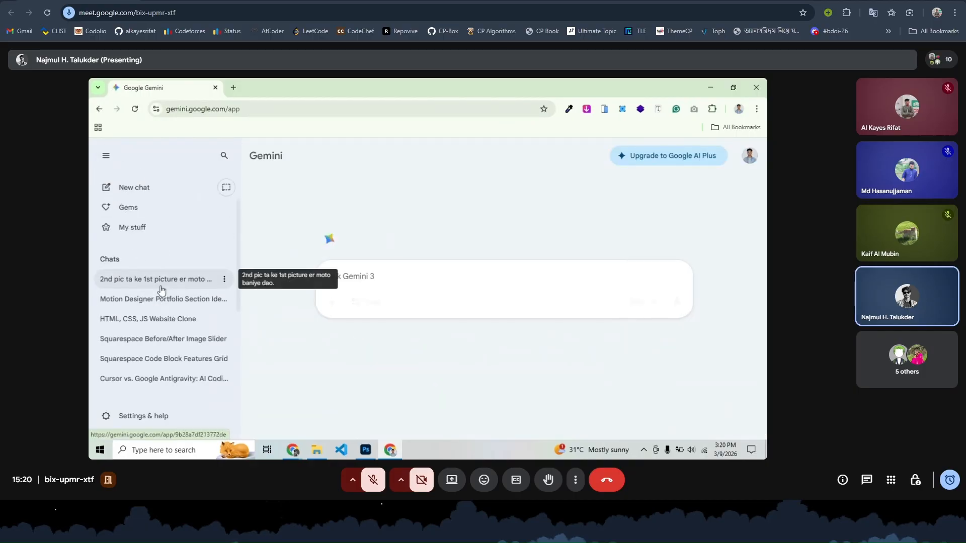
# - Download the suit-and-tie portrait from the earlier Gemini chat at full size, then show Downloads
pyautogui.click(158, 280)
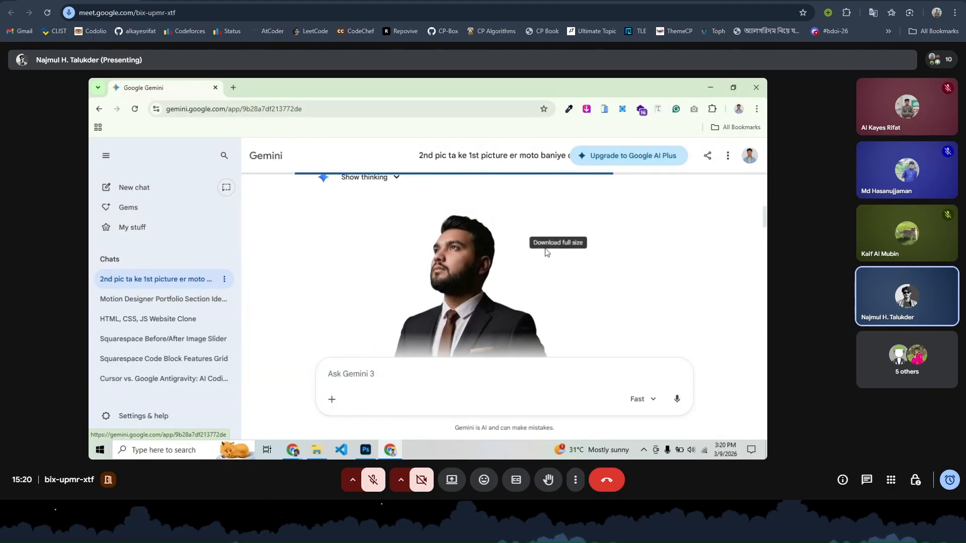
pyautogui.click(557, 179)
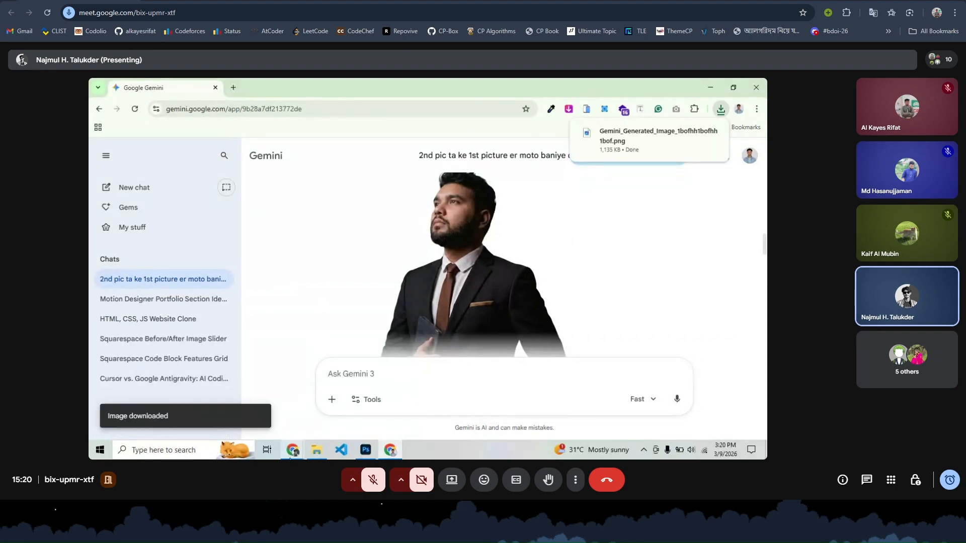
pyautogui.click(315, 451)
pyautogui.scroll(5, 290, 275)
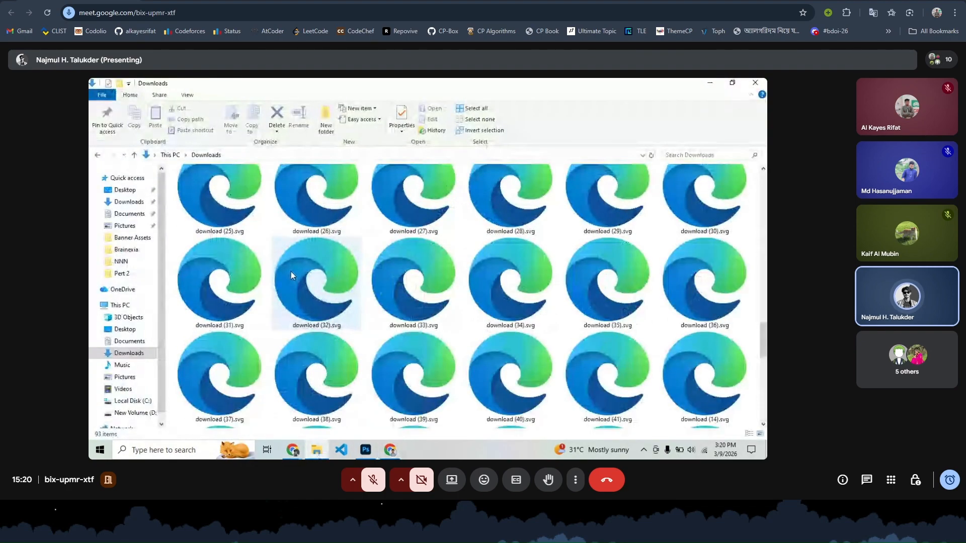
# - Drag the Gemini_Generated_Image PNG from Downloads into the red Untitled-2 canvas
pyautogui.scroll(6, 291, 272)
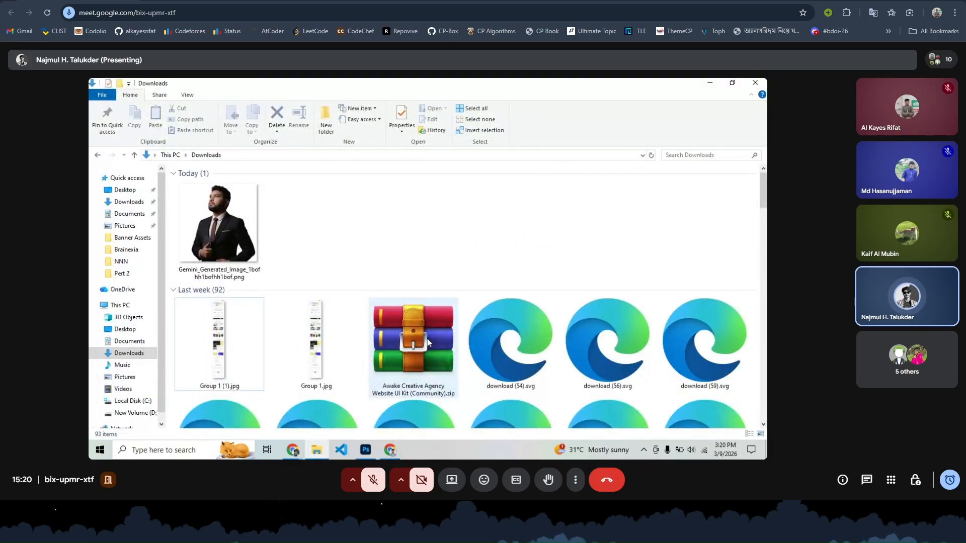
pyautogui.click(225, 220)
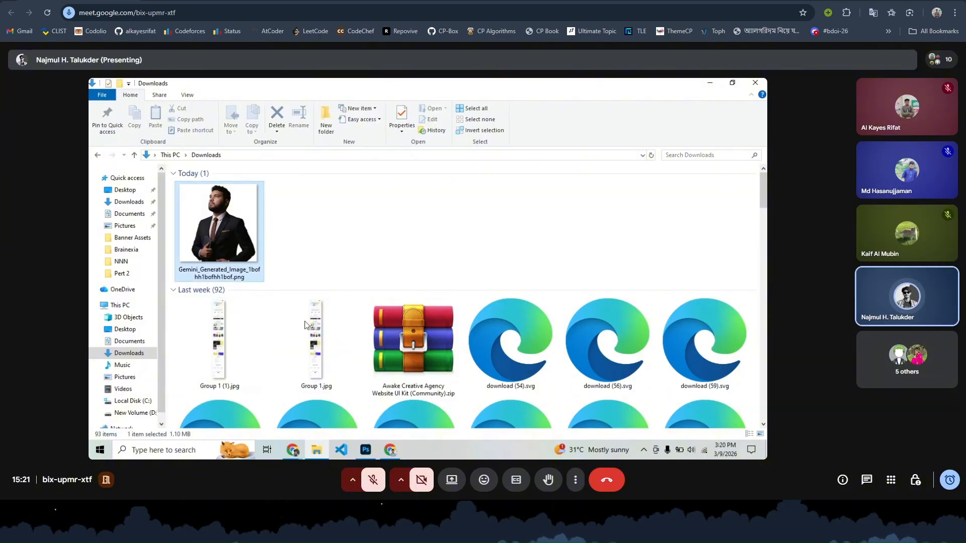
pyautogui.moveTo(367, 414); pyautogui.dragTo(353, 292)
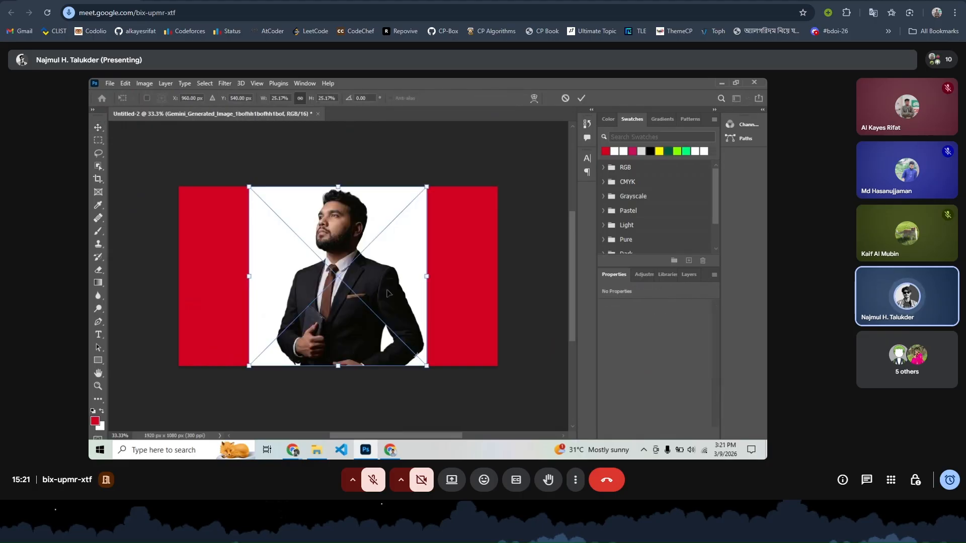
# - Commit the placed Gemini portrait and zoom in on it
pyautogui.click(582, 99)
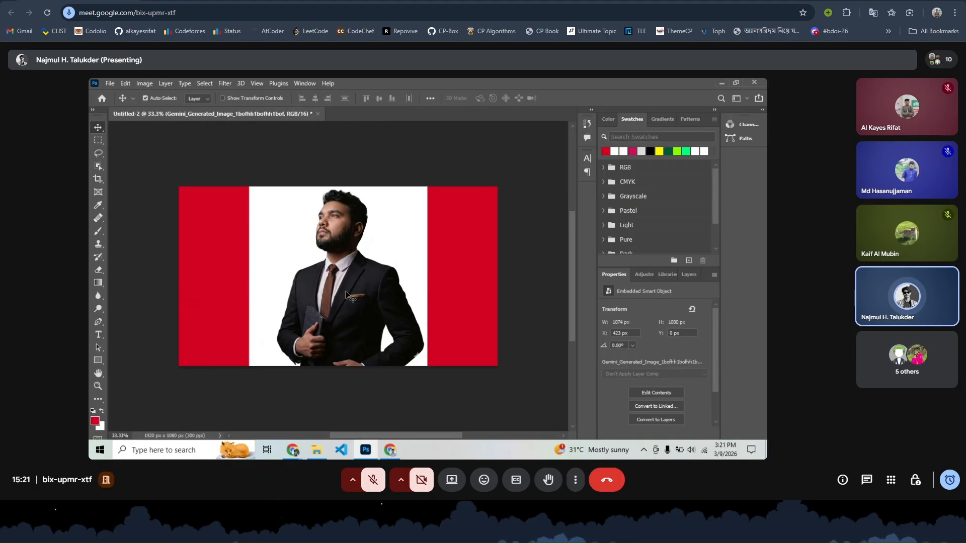
pyautogui.hotkey('ctrl', '+')
pyautogui.hotkey('ctrl', '+')
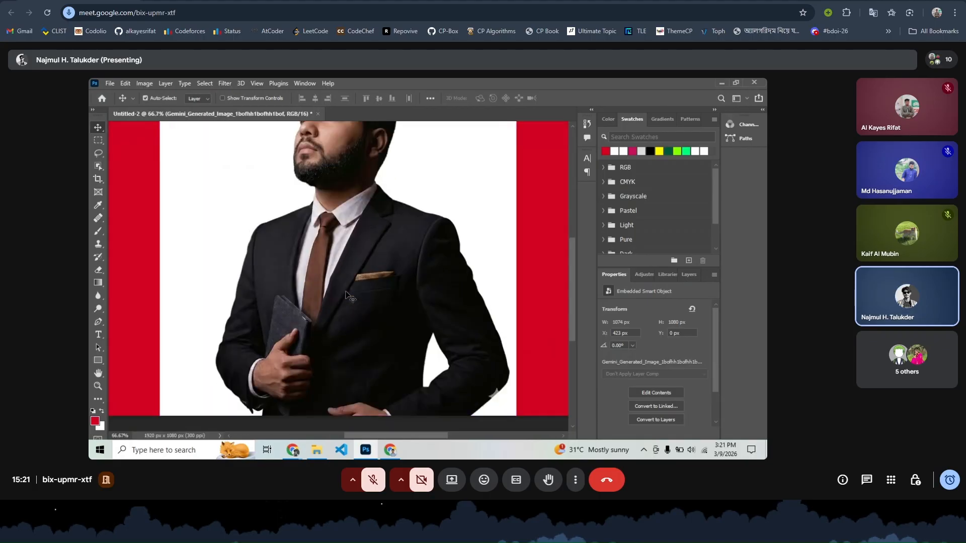
pyautogui.scroll(-3, 153, 269)
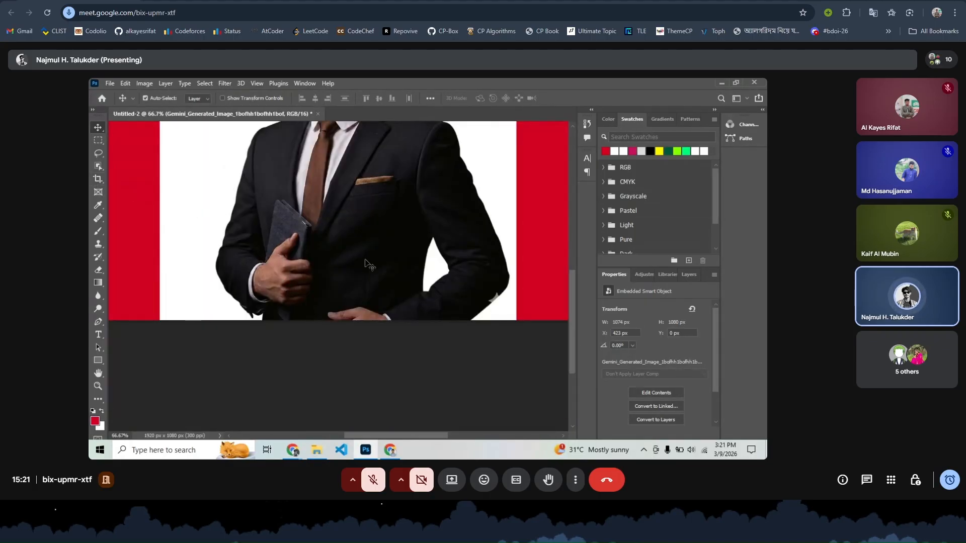
pyautogui.scroll(1, 367, 267)
# - Convert the portrait layer to a smart object and open its contents in a new tab
pyautogui.click(688, 275)
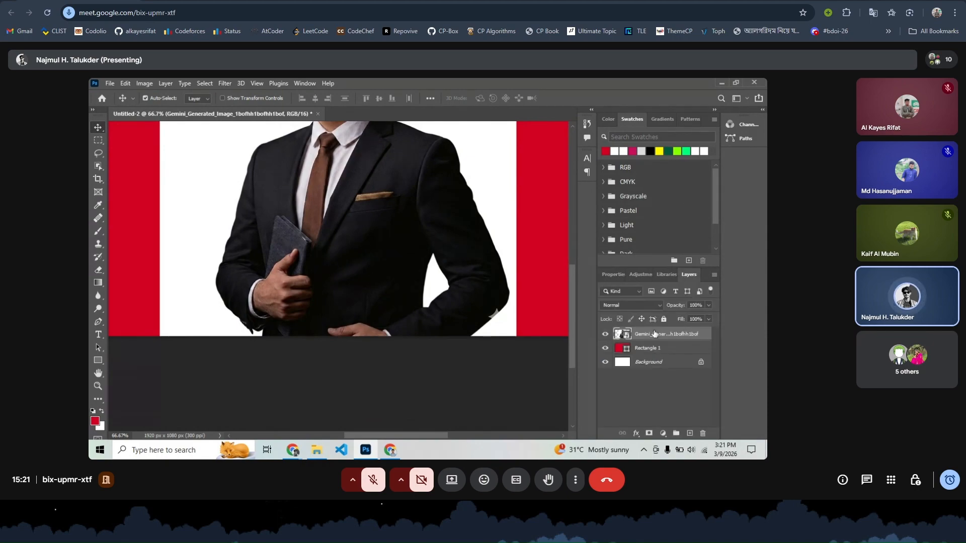
pyautogui.rightClick(654, 334)
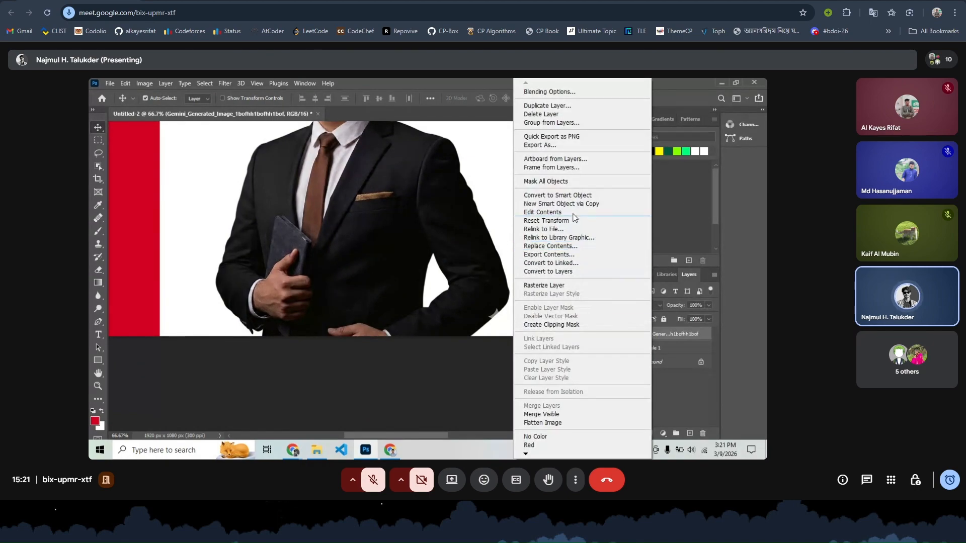
pyautogui.click(571, 197)
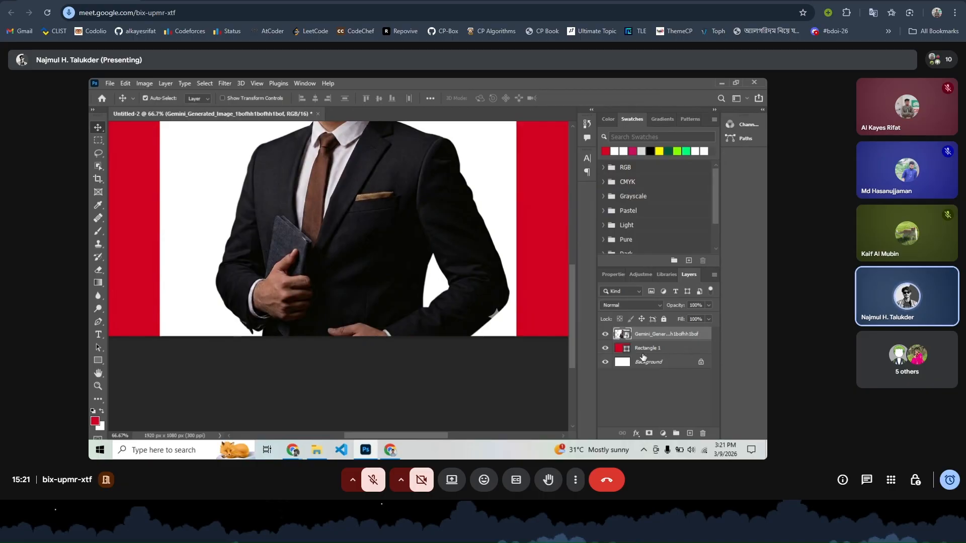
pyautogui.doubleClick(619, 335)
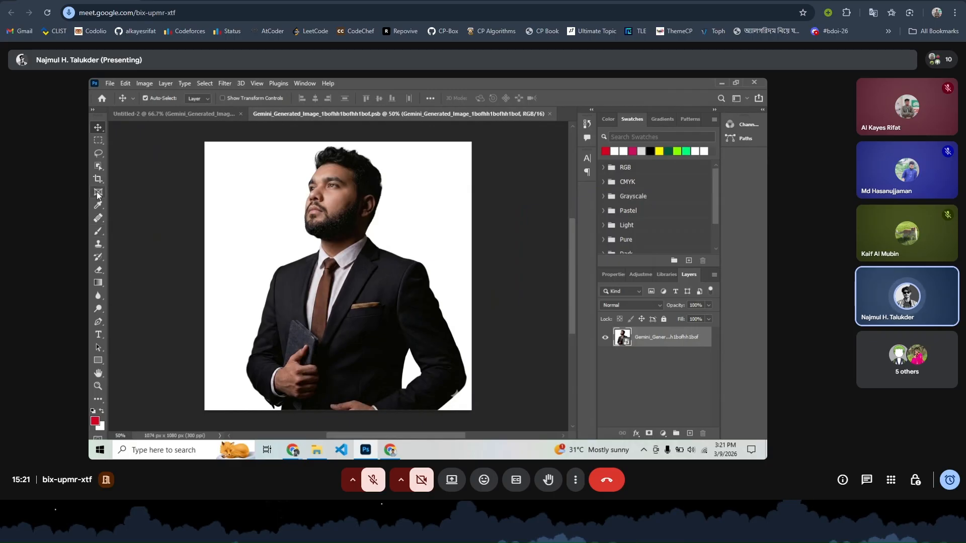
# - Crop the portrait by pulling its bottom edge up, then reload the Meet page
pyautogui.click(98, 179)
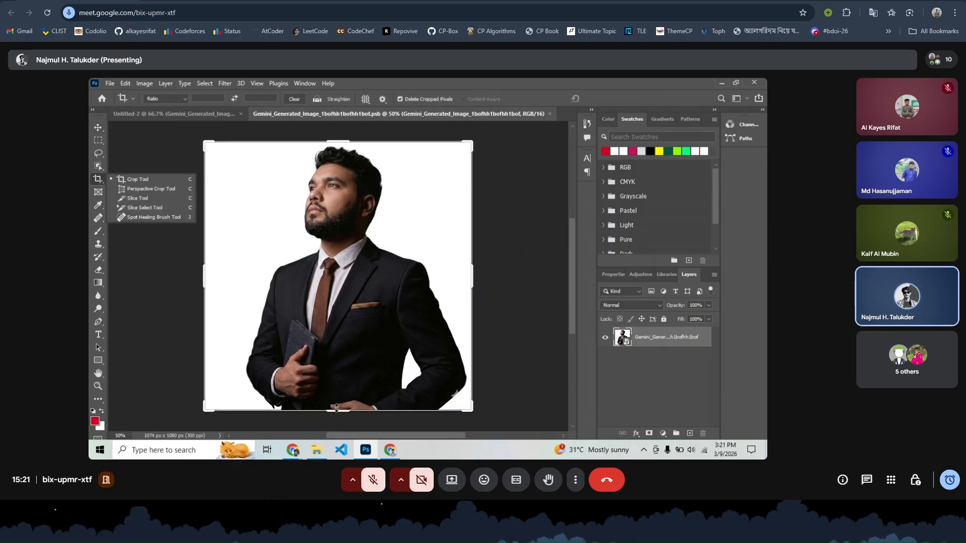
pyautogui.moveTo(338, 406); pyautogui.dragTo(345, 397)
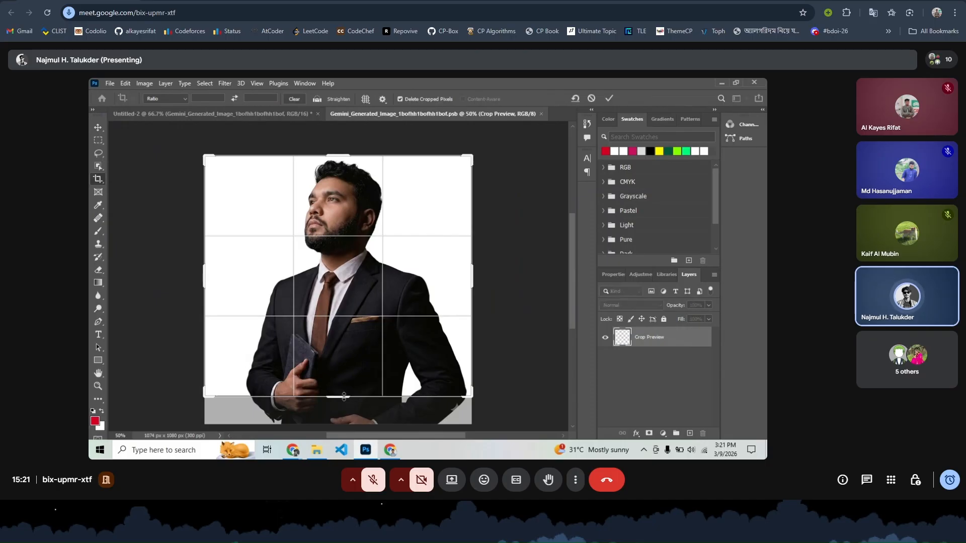
pyautogui.click(47, 12)
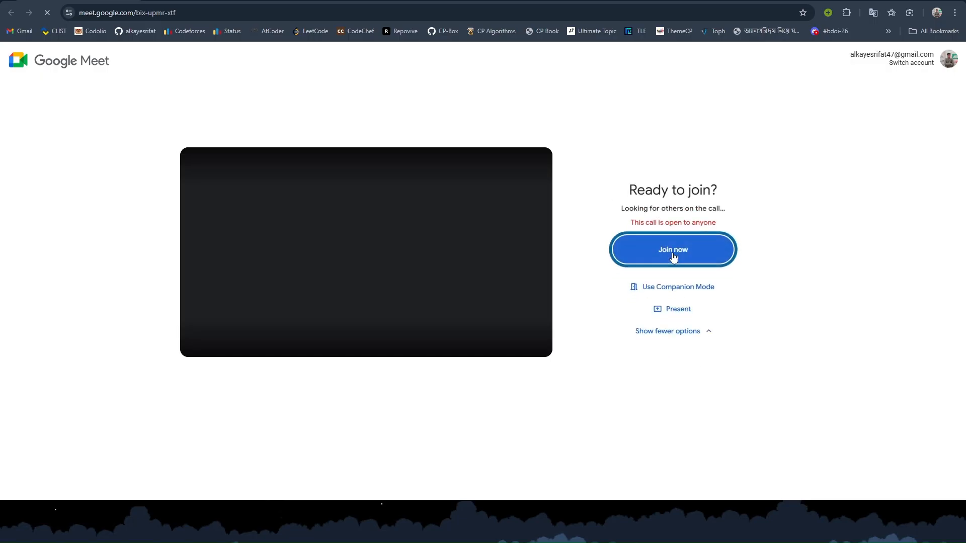
# - Join the bix-upmr-xtf call, then reload and join again from the lobby
pyautogui.click(674, 258)
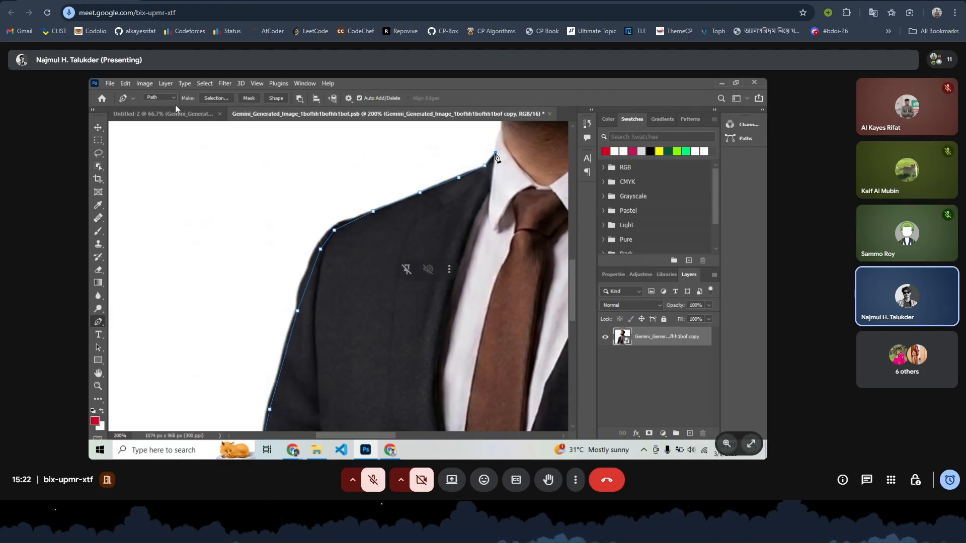
pyautogui.click(47, 13)
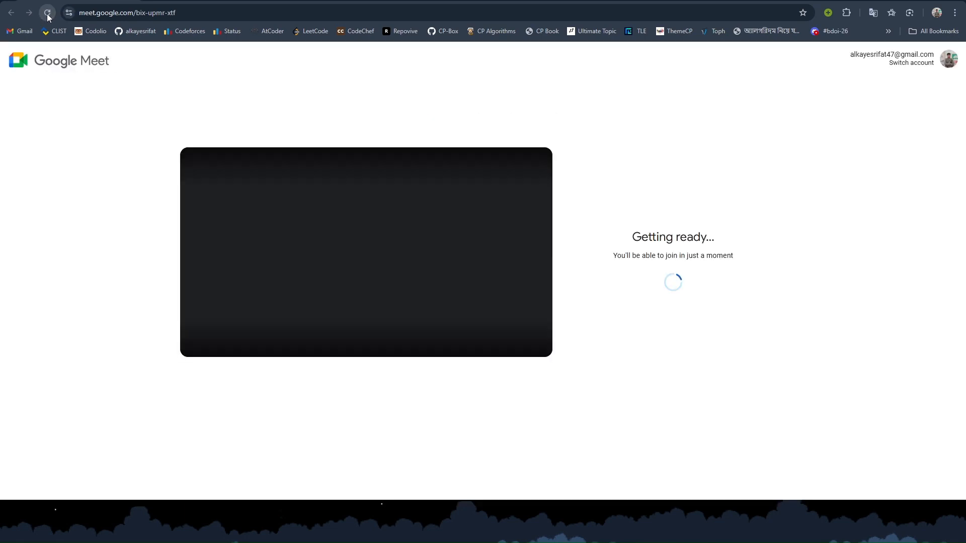
pyautogui.click(693, 265)
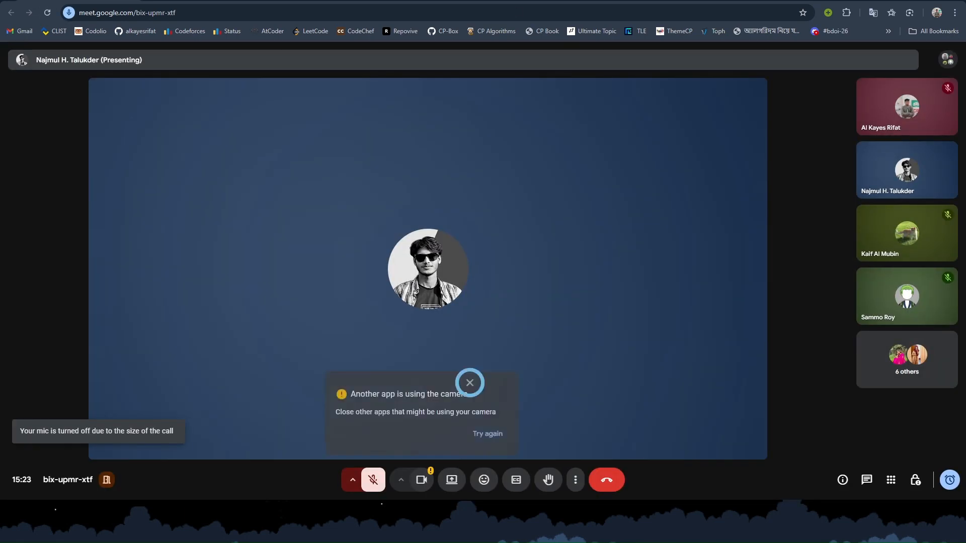
# - Dismiss Meet's warning that another app is using the camera
pyautogui.click(507, 382)
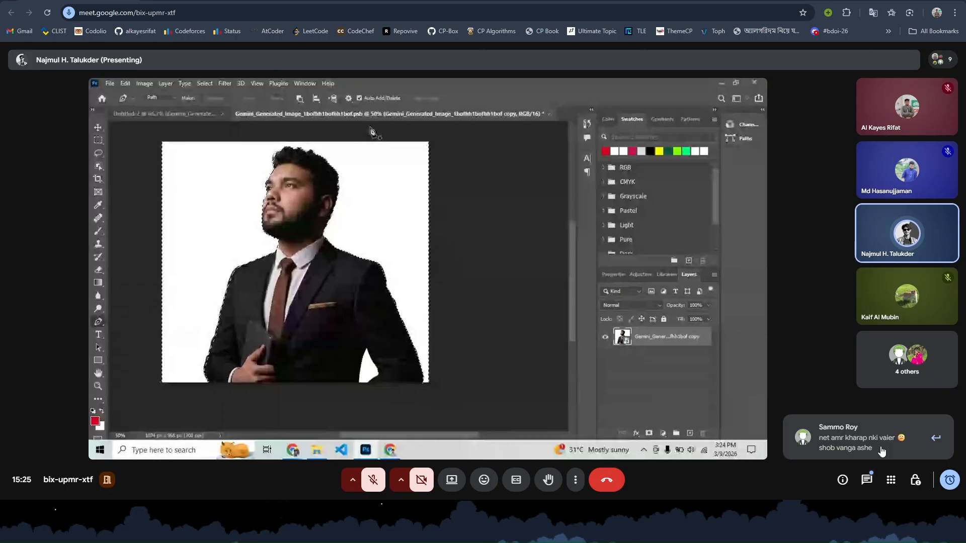
# - Reload Meet, join the call, turn the camera off, then reload the page again
pyautogui.click(48, 14)
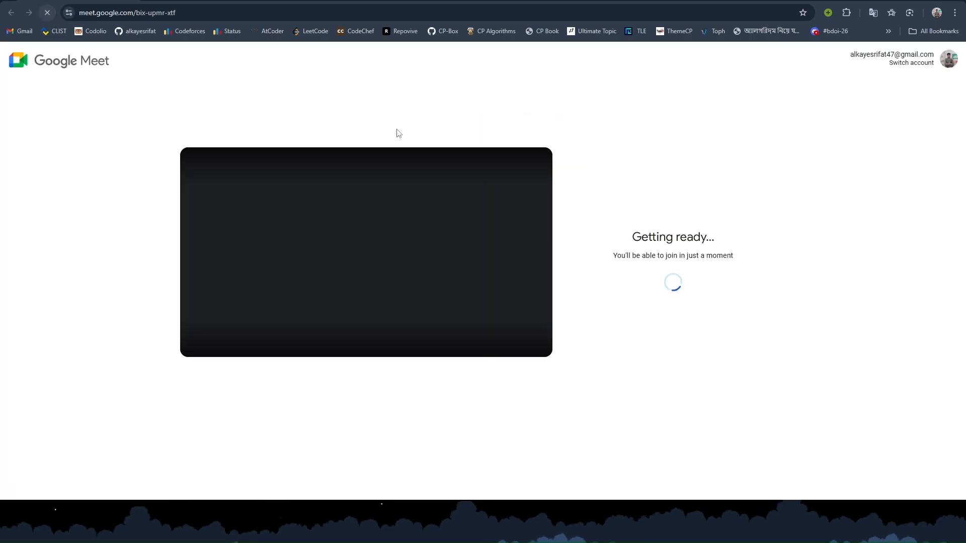
pyautogui.click(676, 262)
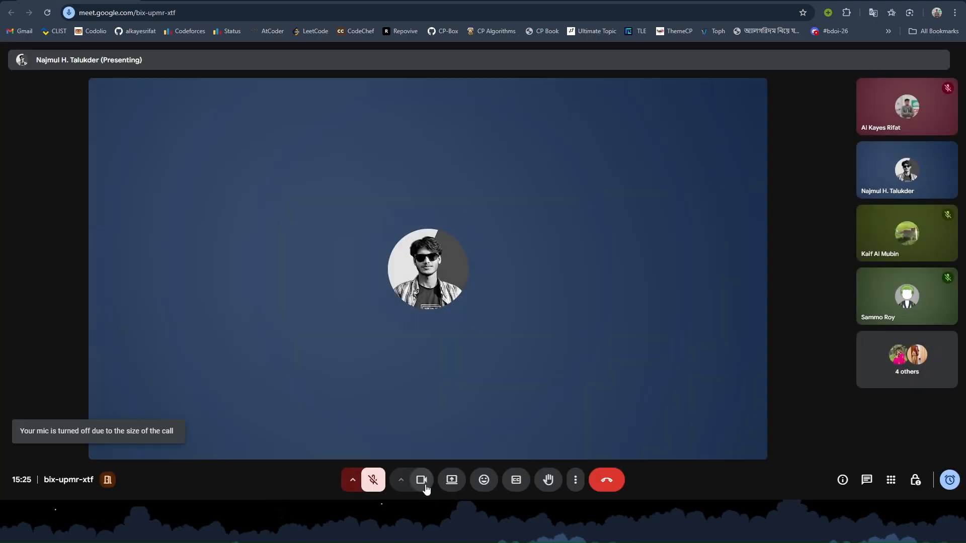
pyautogui.click(424, 484)
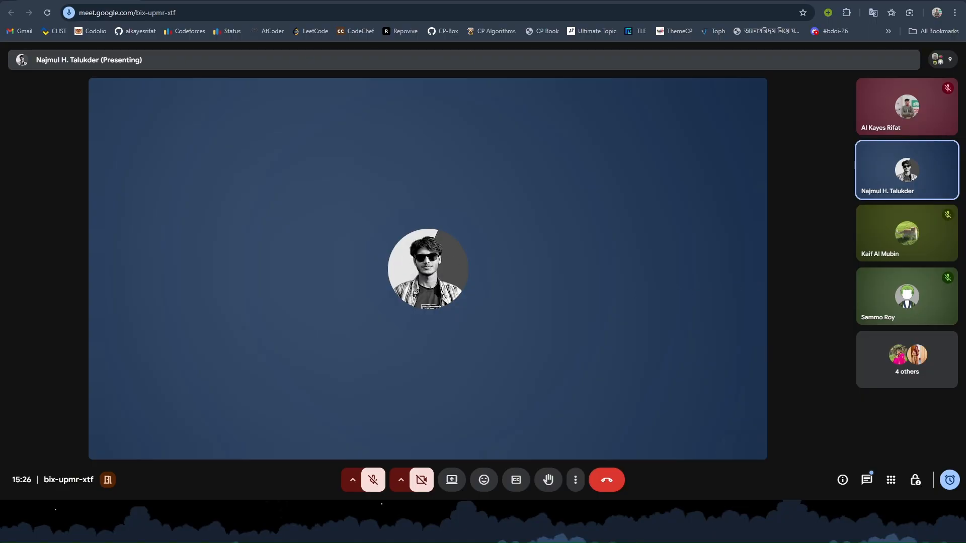
pyautogui.click(47, 13)
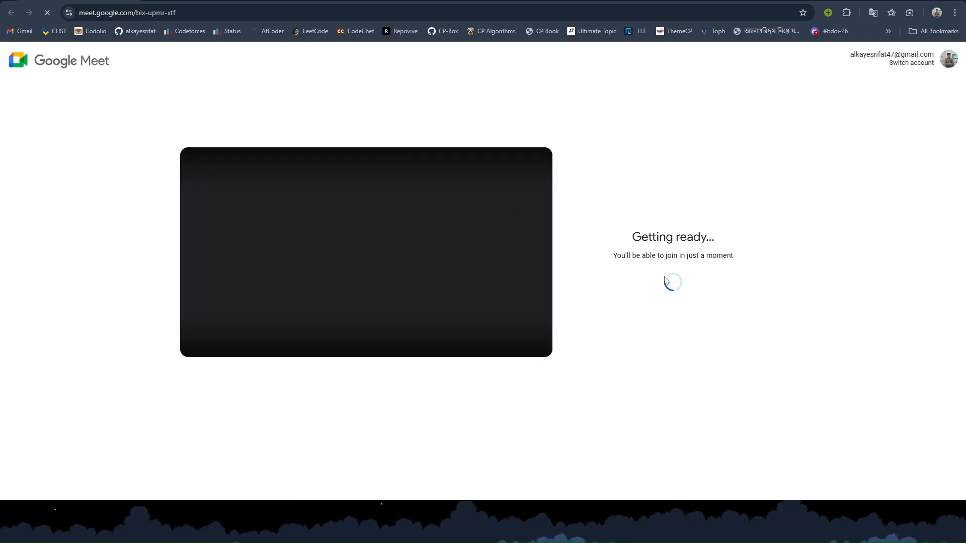
# - Rejoin the call, dismiss the camera warning, and unmute the microphone
pyautogui.click(675, 259)
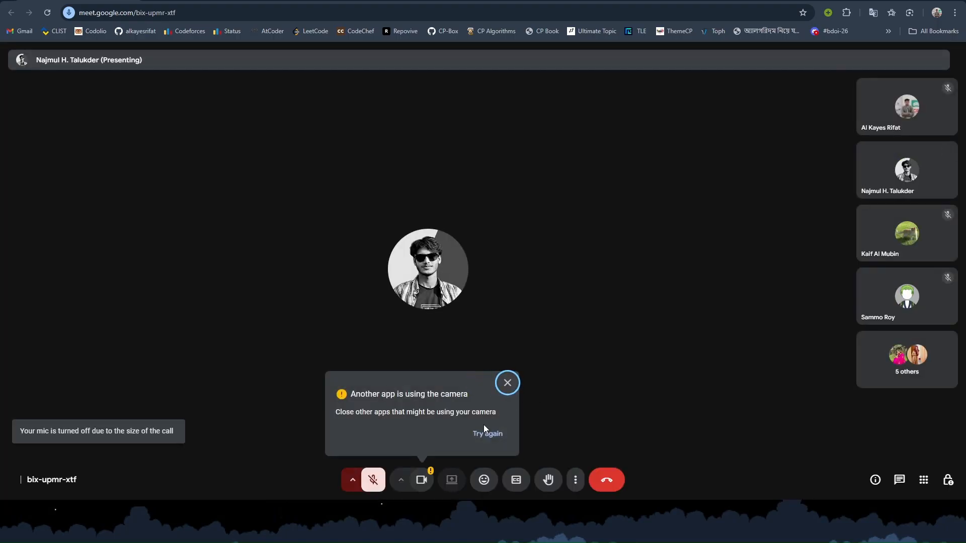
pyautogui.click(424, 478)
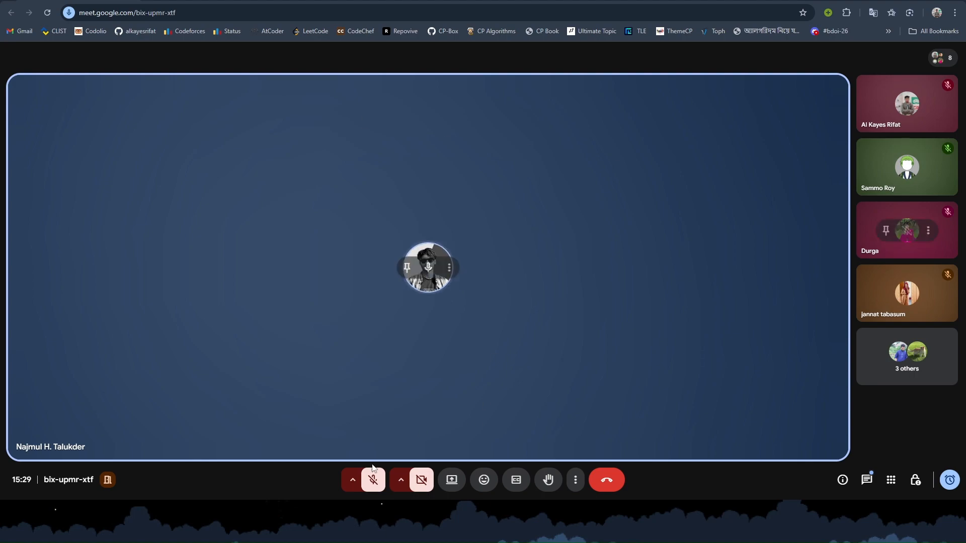
pyautogui.click(372, 480)
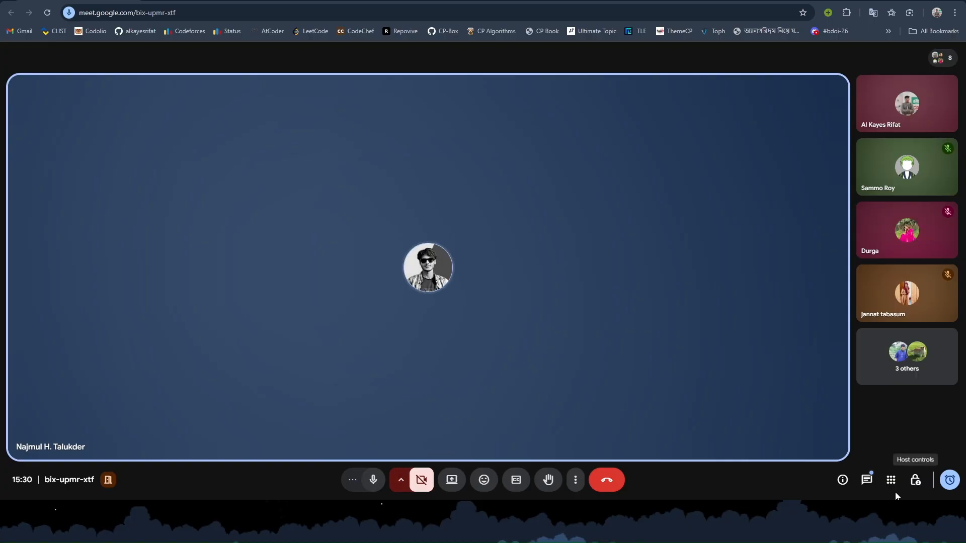
# - Send 'screen share' in the call chat, close the chat panel, and mute the microphone
pyautogui.click(865, 479)
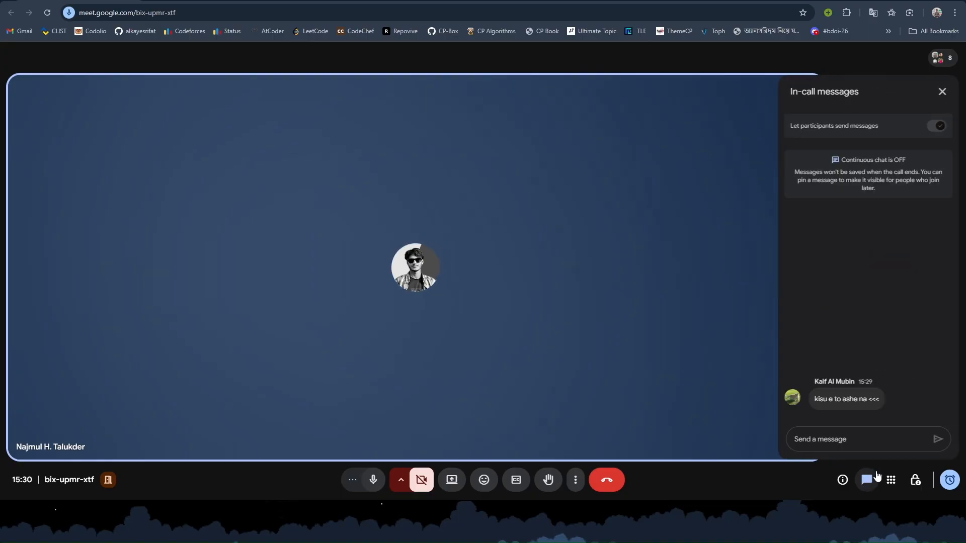
pyautogui.write('scre')
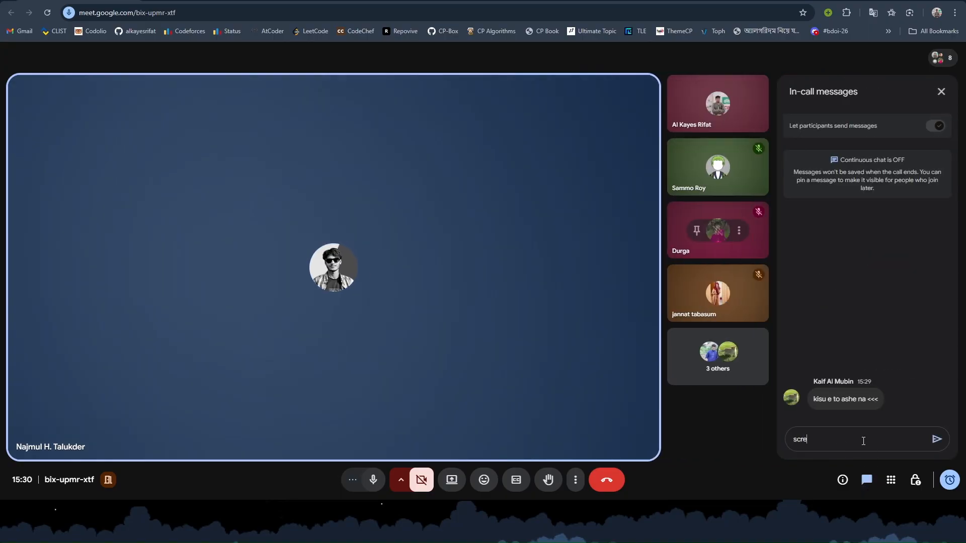
pyautogui.write('en sahre')
pyautogui.press('BackSpace')
pyautogui.press('BackSpace')
pyautogui.press('BackSpace')
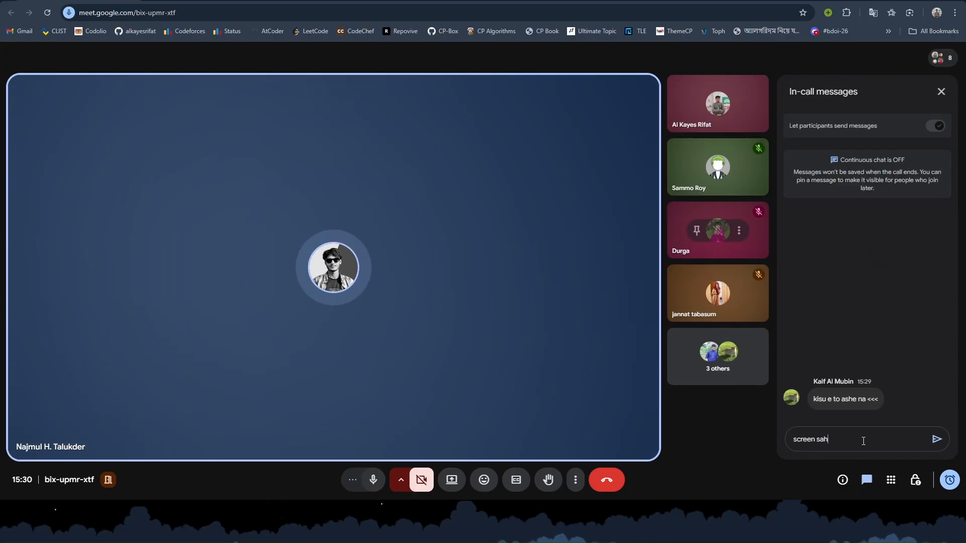
pyautogui.write('hare')
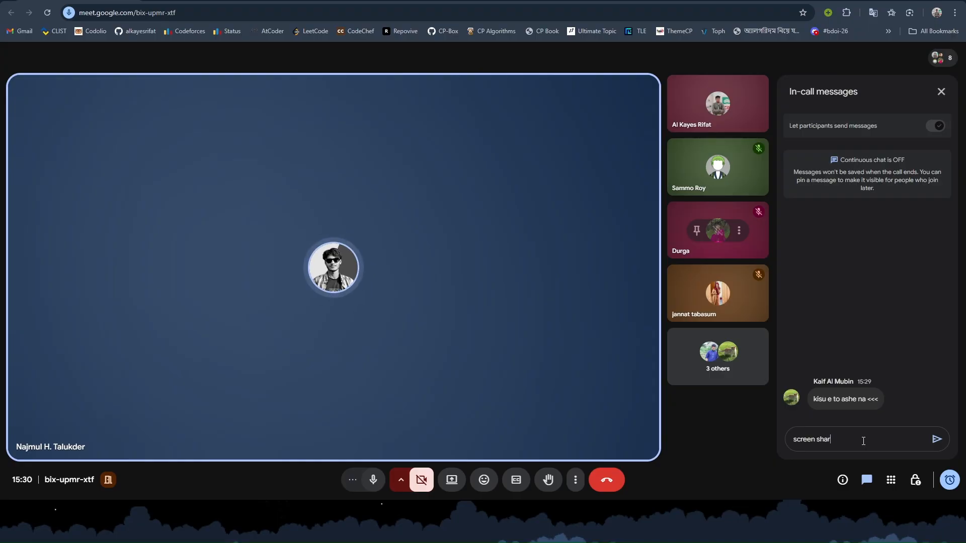
pyautogui.press('Return')
pyautogui.click(940, 91)
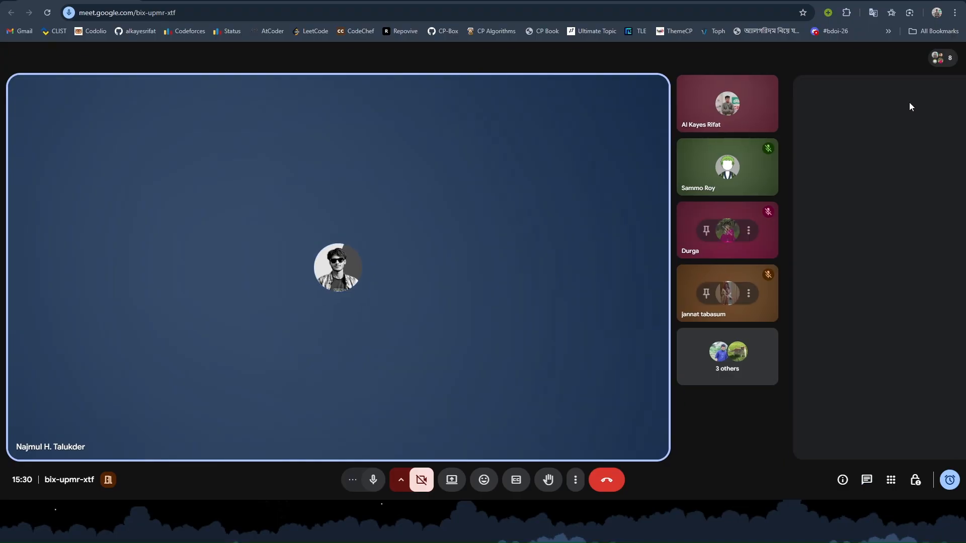
pyautogui.click(366, 473)
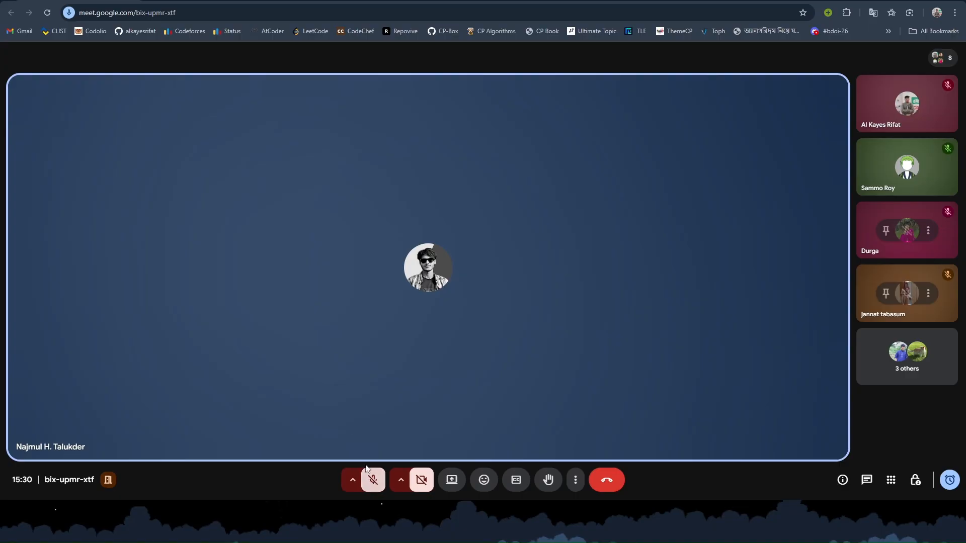
# - Reload the Meet page and rejoin the call to see the shared Photoshop screen
pyautogui.click(48, 13)
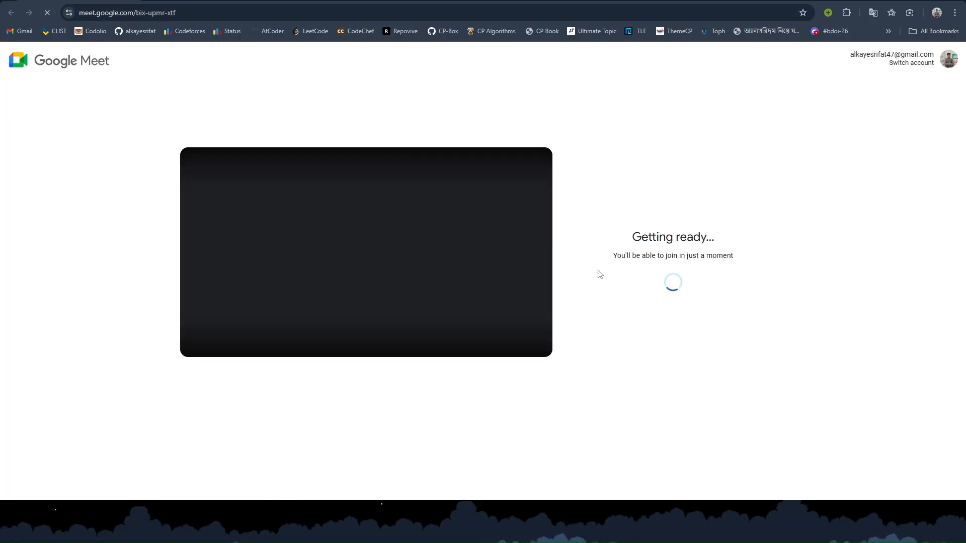
pyautogui.click(676, 259)
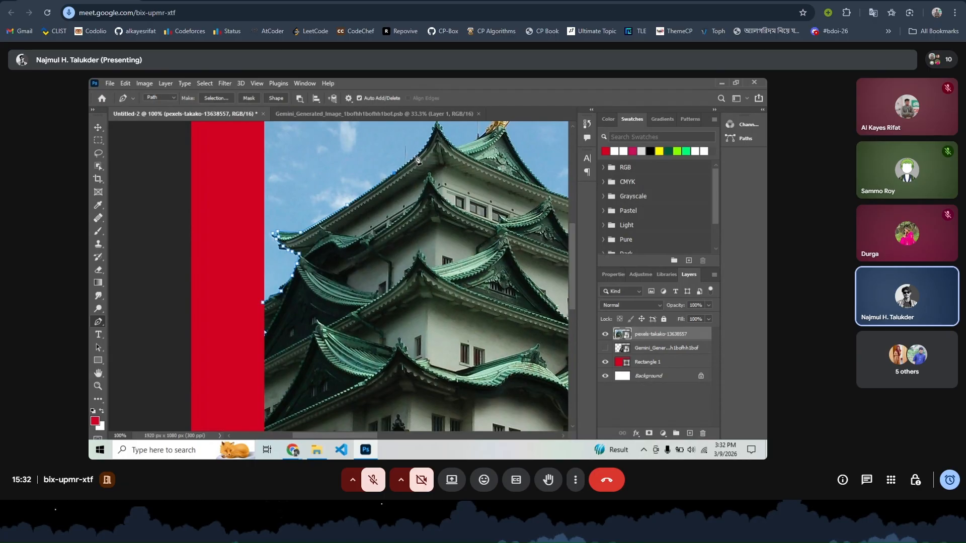
# - Finish tracing the castle roofline with the Pen tool, undo a misplaced point, and close the path
pyautogui.scroll(2, 429, 144)
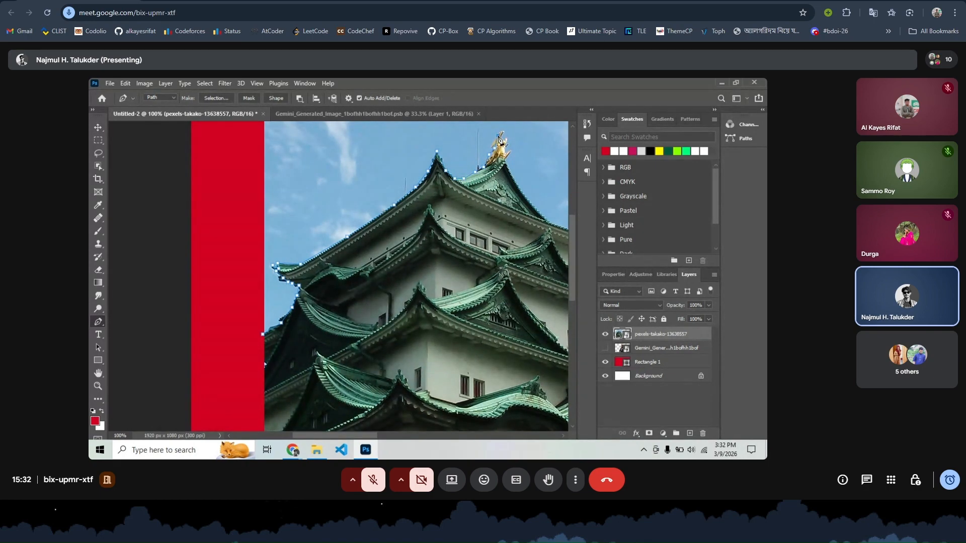
pyautogui.hscroll(-2, 533, 211)
pyautogui.hscroll(4, 533, 211)
pyautogui.click(533, 210)
pyautogui.hscroll(1, 533, 211)
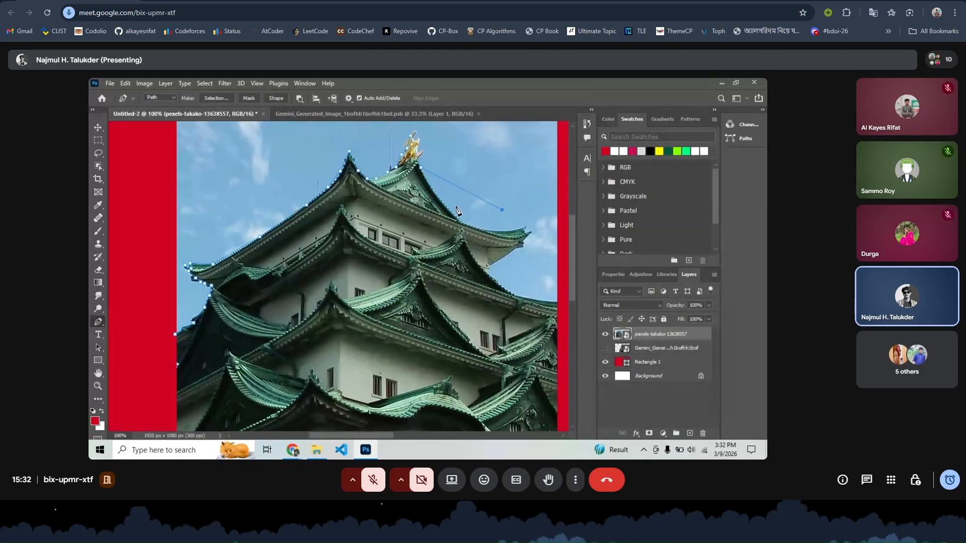
pyautogui.hotkey('ctrl', 'z')
pyautogui.hscroll(5, 490, 279)
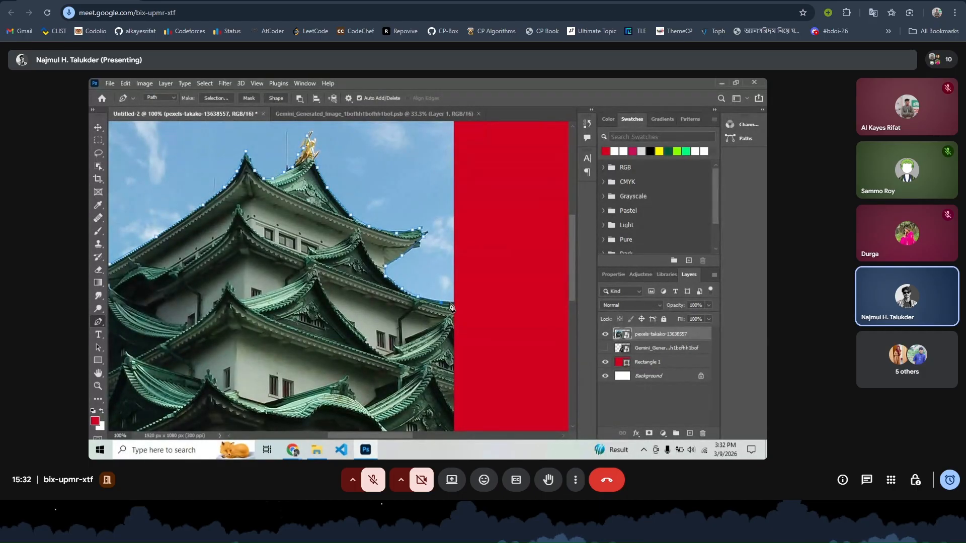
pyautogui.scroll(-10, 458, 307)
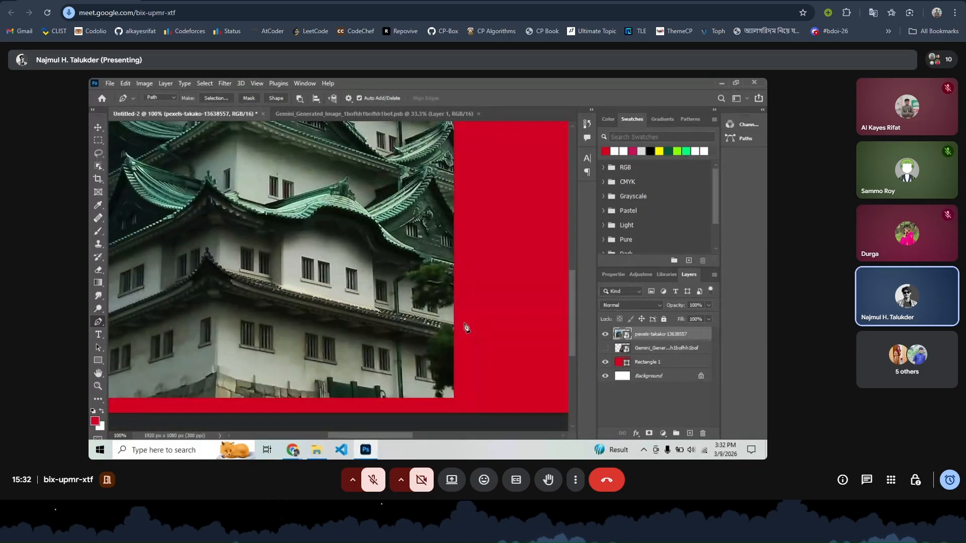
pyautogui.hscroll(-15, 465, 326)
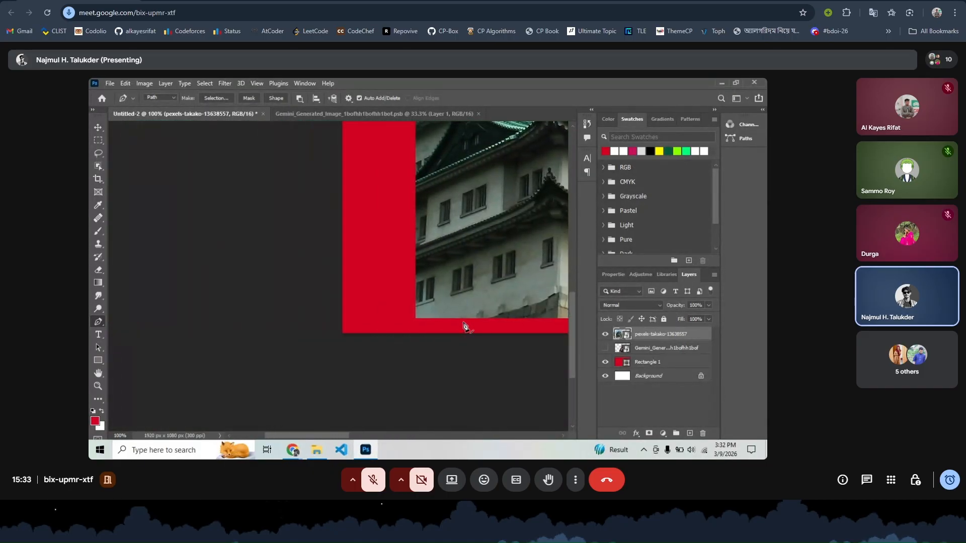
pyautogui.scroll(10, 448, 330)
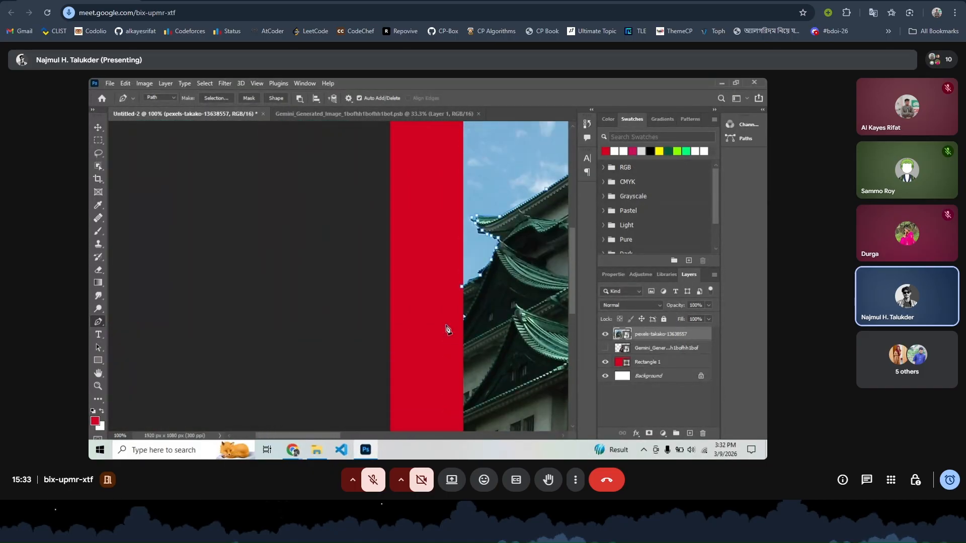
pyautogui.click(463, 292)
# - Convert the closed path to a selection, zoom out, and adjust it to cover only the castle
pyautogui.hotkey('ctrl', 'Return')
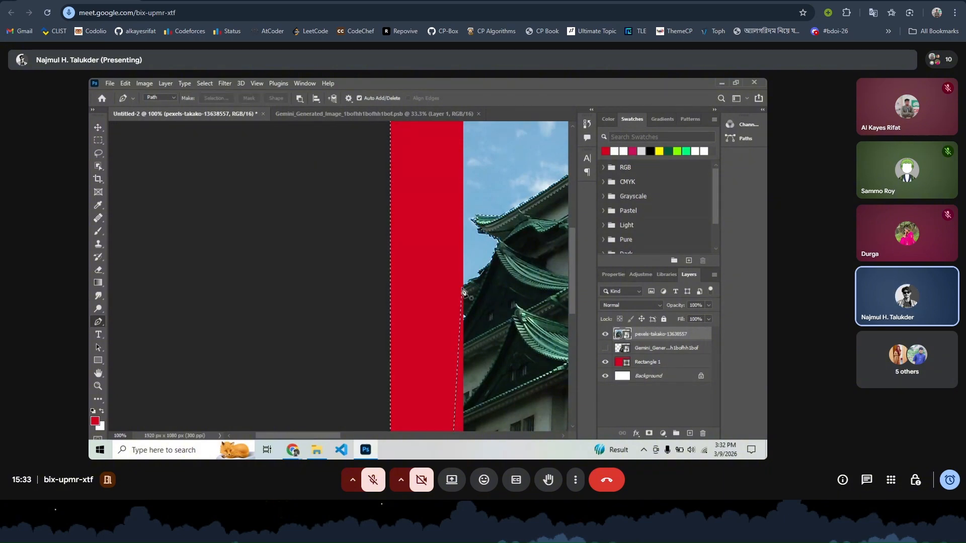
pyautogui.hscroll(-3, 463, 292)
pyautogui.hotkey('ctrl', '-')
pyautogui.hotkey('ctrl', '-')
pyautogui.hotkey('ctrl', '-')
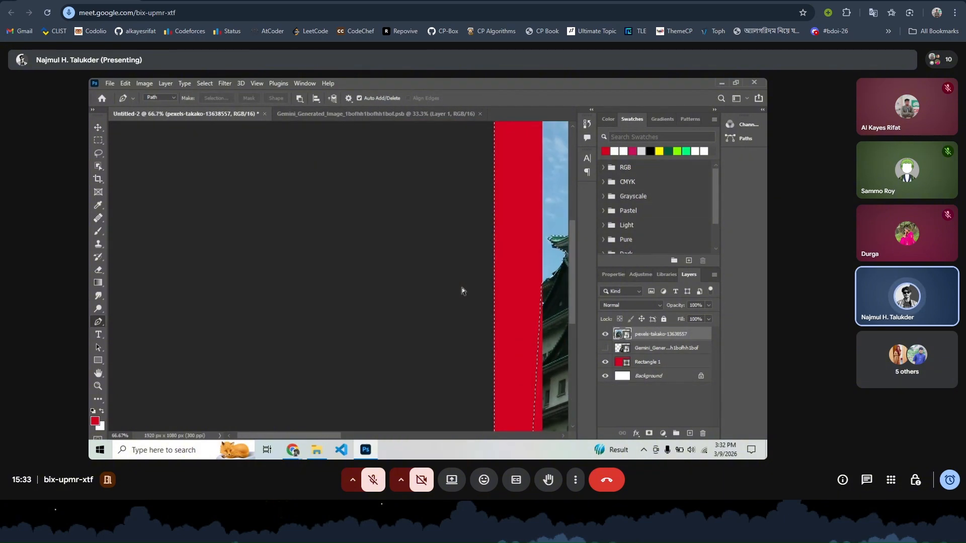
pyautogui.hscroll(4, 464, 292)
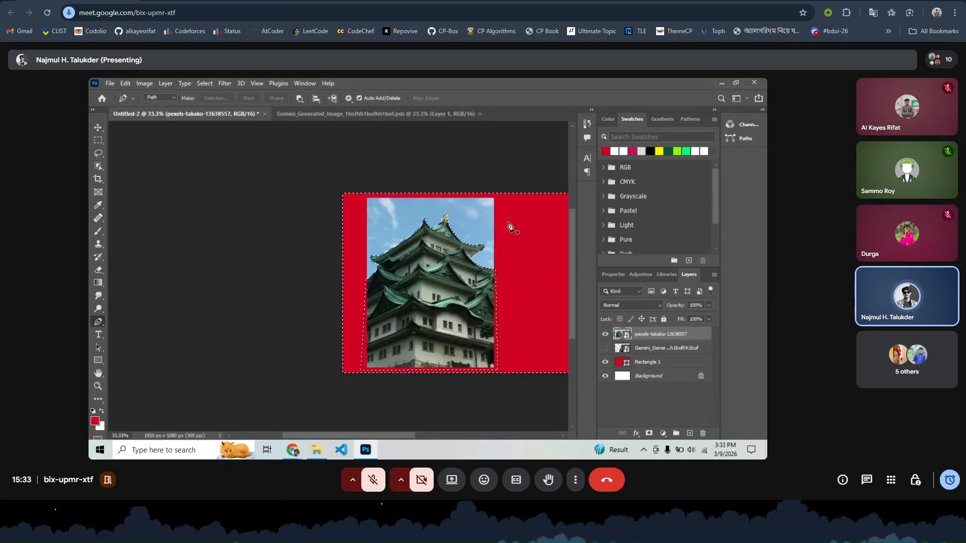
pyautogui.hotkey('ctrl', 'shift', 'i')
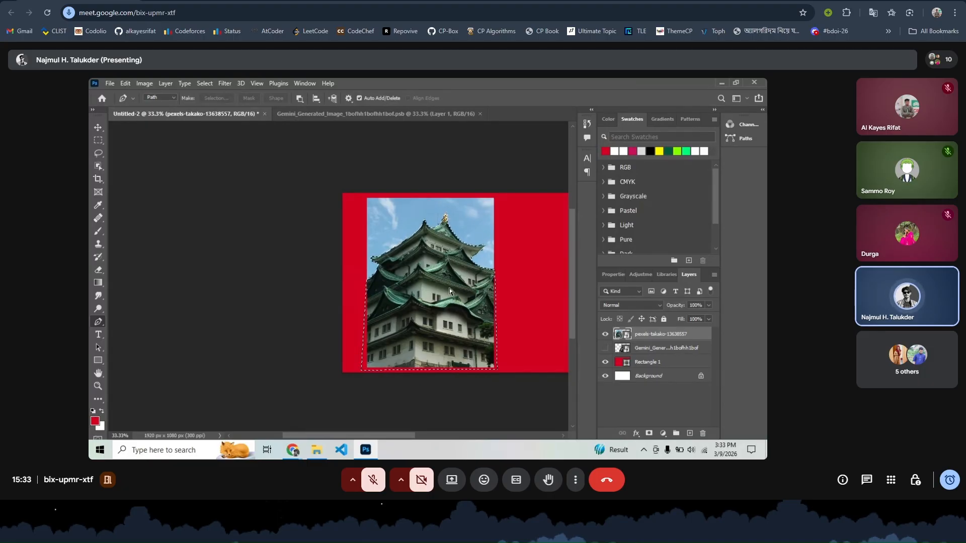
# - Copy the castle to Layer 1, delete the pexels-takako layer, and scale the castle to 152.86% at lower left
pyautogui.hotkey('ctrl', 'j')
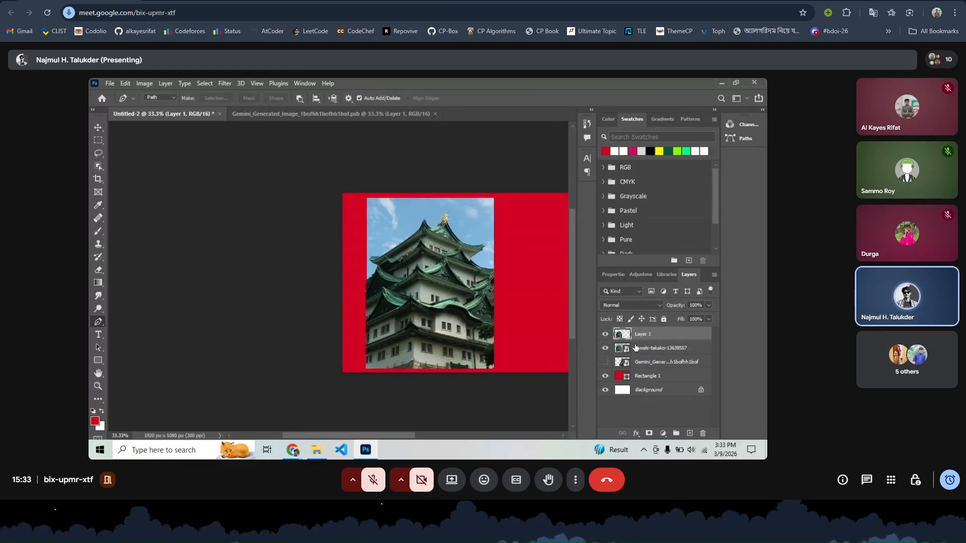
pyautogui.moveTo(638, 348); pyautogui.dragTo(704, 433)
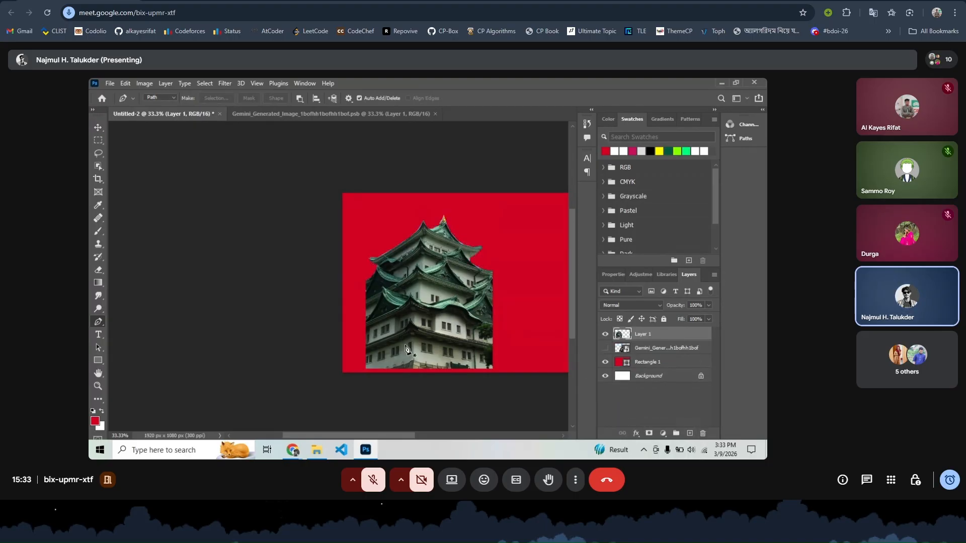
pyautogui.hotkey('ctrl', 't')
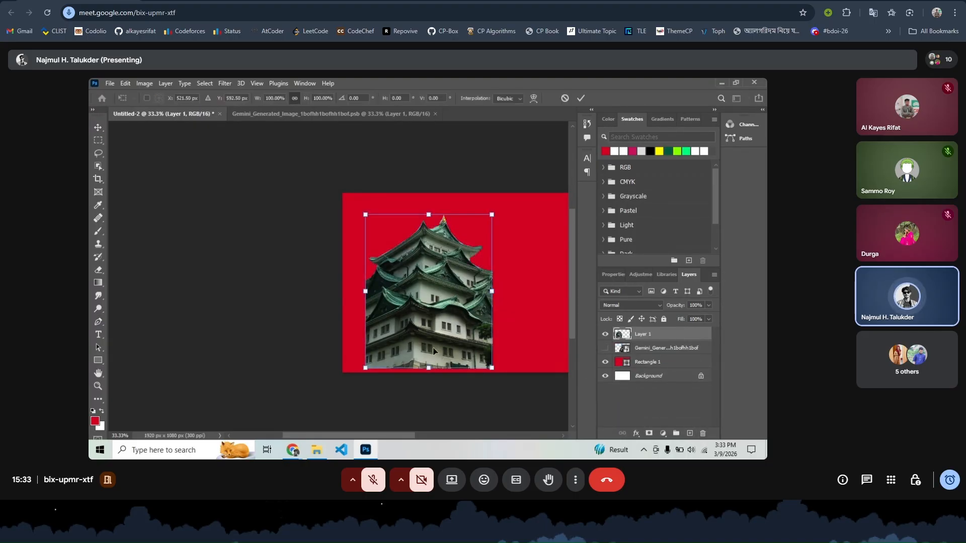
pyautogui.moveTo(492, 291); pyautogui.dragTo(542, 306)
pyautogui.moveTo(458, 318); pyautogui.dragTo(431, 362)
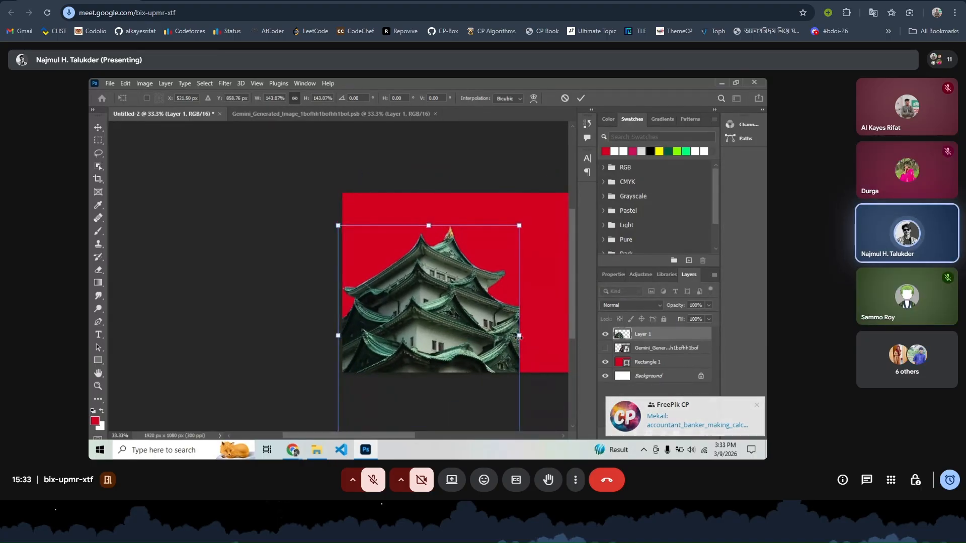
pyautogui.moveTo(519, 335); pyautogui.dragTo(532, 333)
pyautogui.moveTo(473, 327); pyautogui.dragTo(473, 324)
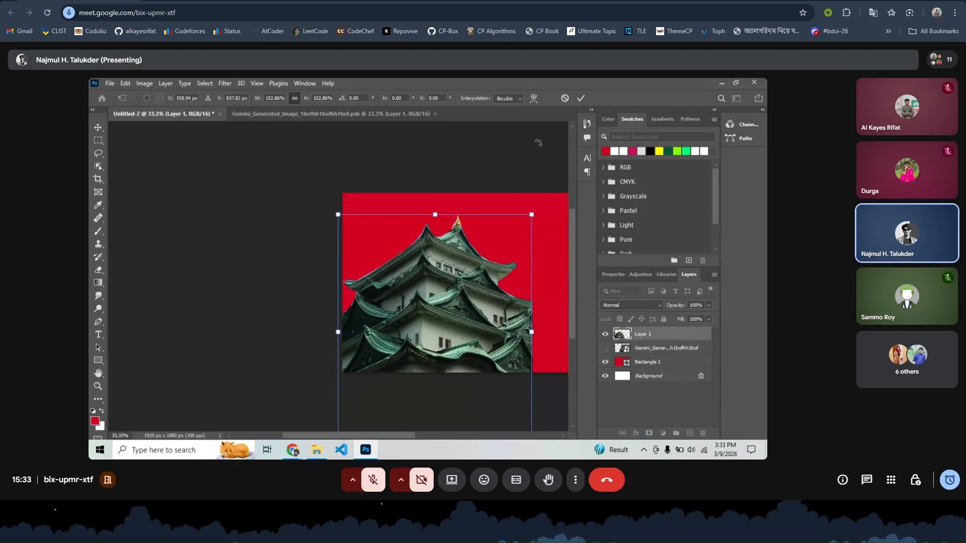
pyautogui.click(580, 99)
# - Switch back to the Pen tool
pyautogui.press('p')
pyautogui.hscroll(5, 503, 251)
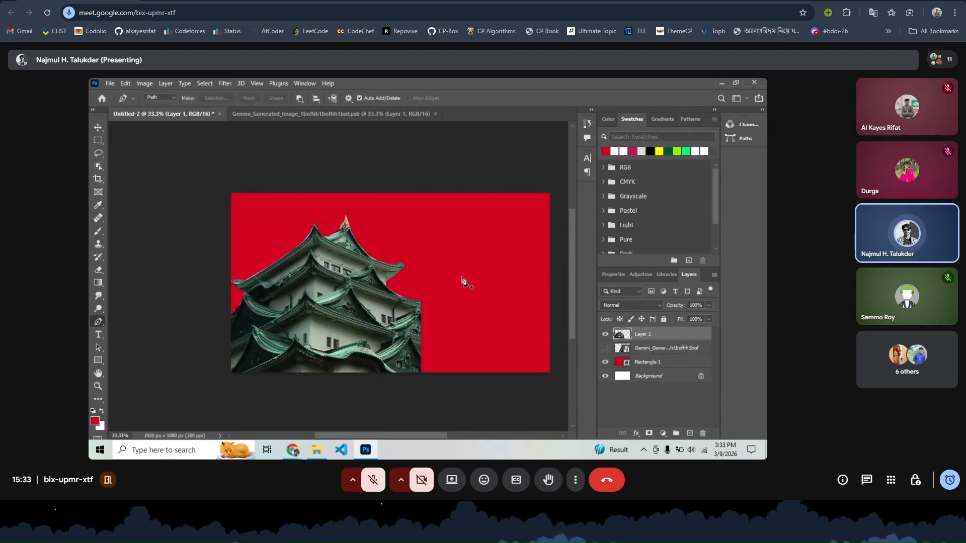
pyautogui.hscroll(3, 463, 281)
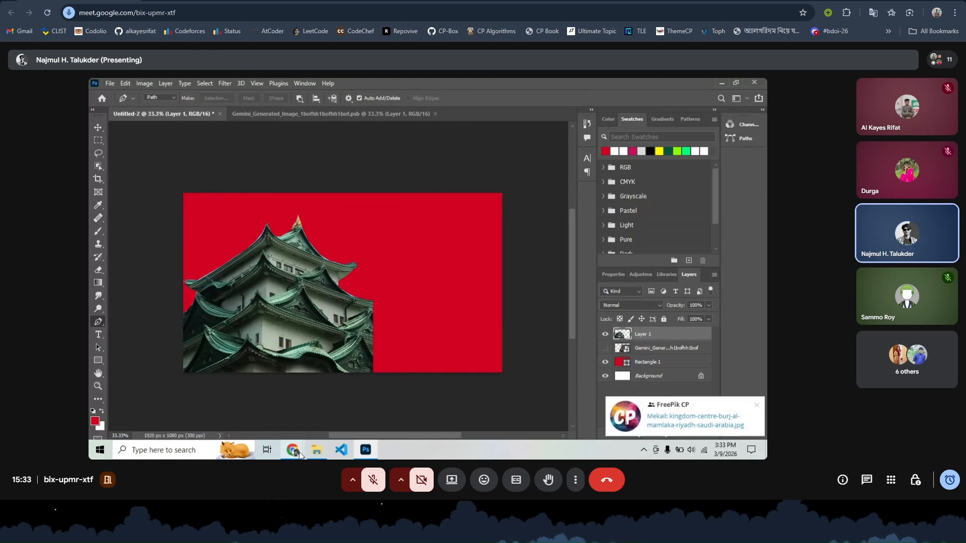
# - Drag pexels-pixabay-161309.jpg from the Downloads folder onto the Photoshop canvas
pyautogui.moveTo(293, 450)
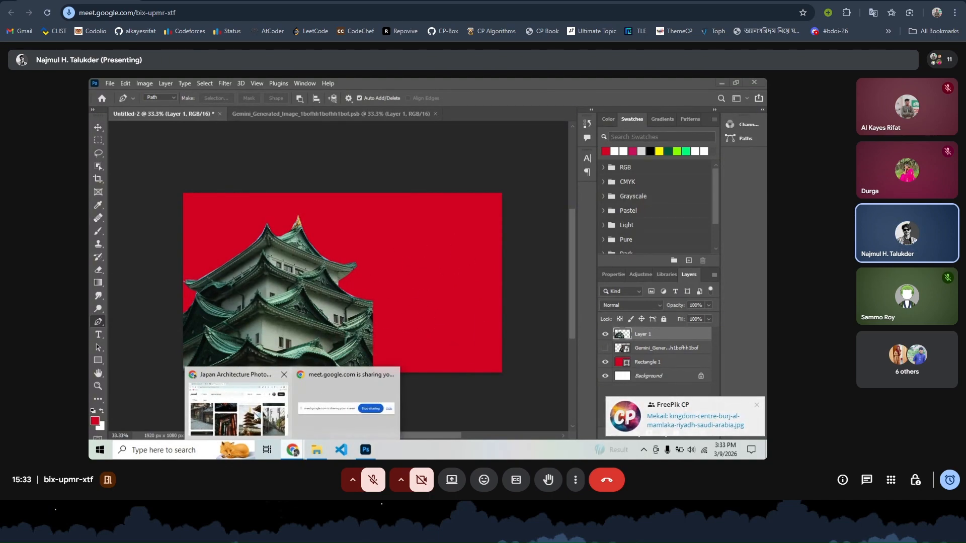
pyautogui.click(257, 415)
pyautogui.click(316, 450)
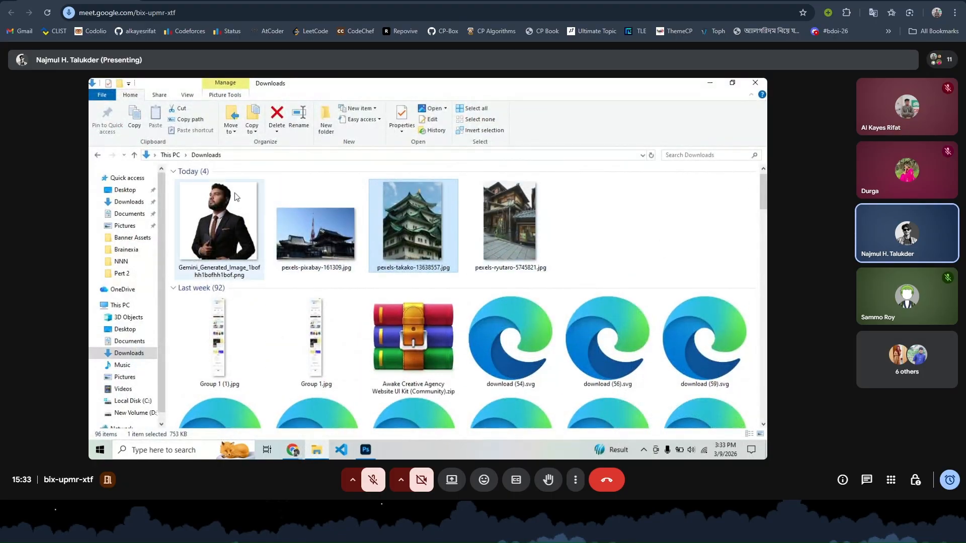
pyautogui.click(307, 243)
pyautogui.click(365, 449)
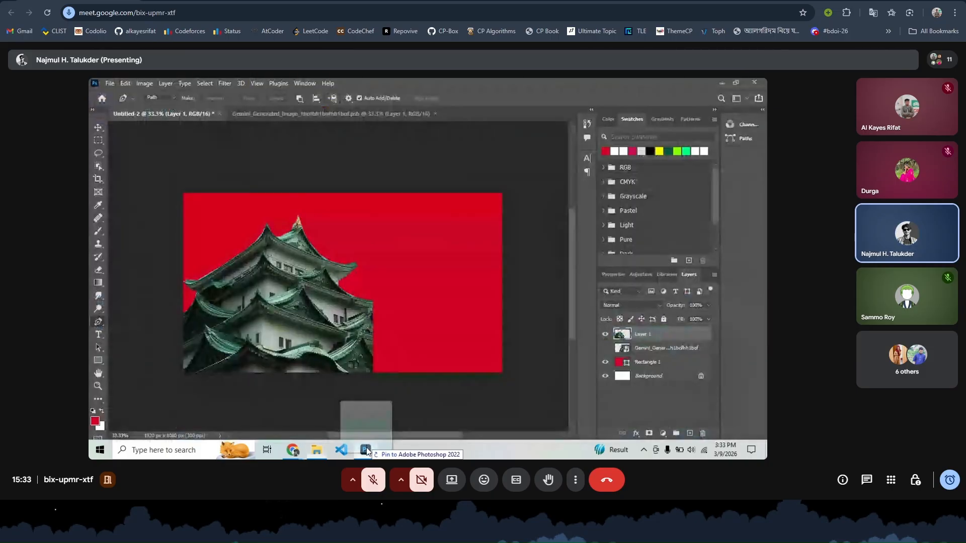
pyautogui.moveTo(367, 451); pyautogui.dragTo(414, 300)
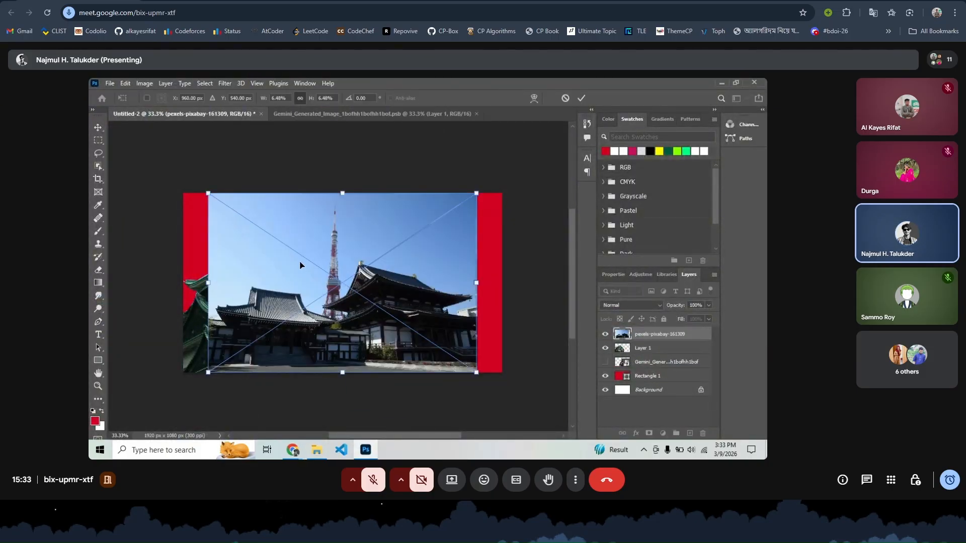
# - Position the temple photo on the canvas's right half, top-aligned, and commit the placement
pyautogui.moveTo(351, 279); pyautogui.dragTo(514, 286)
pyautogui.moveTo(498, 228); pyautogui.dragTo(474, 226)
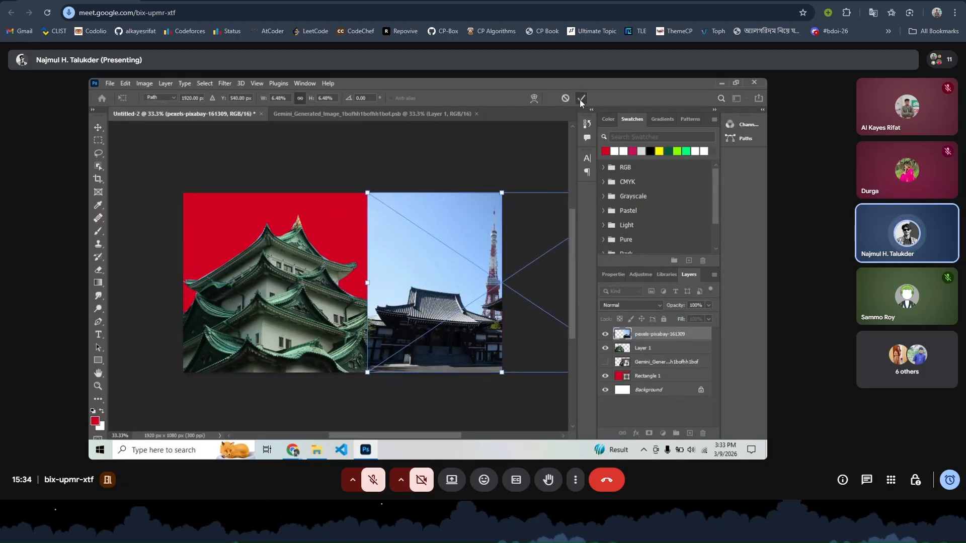
pyautogui.press('Return')
pyautogui.press('p')
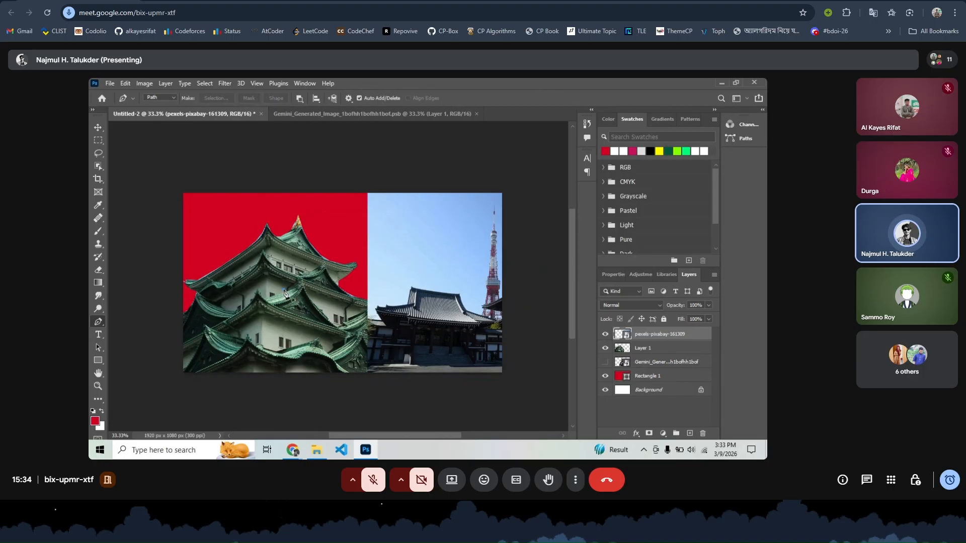
pyautogui.hotkey('ctrl', 'z')
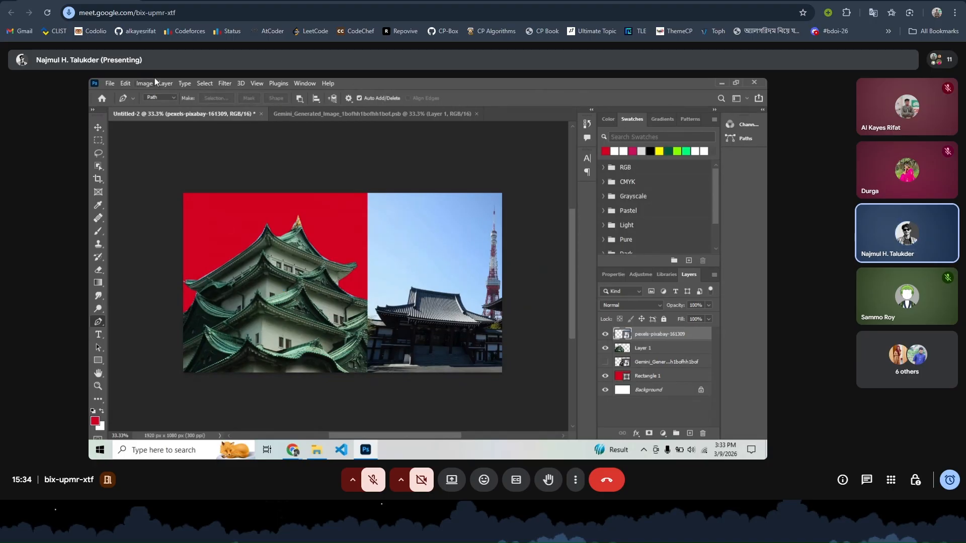
# - Nudge the castle slightly and set its layer's blend mode to Vivid Light
pyautogui.click(98, 128)
pyautogui.moveTo(281, 261)
pyautogui.mouseDown()
pyautogui.moveTo(276, 248)
pyautogui.moveTo(279, 266)
pyautogui.mouseUp()
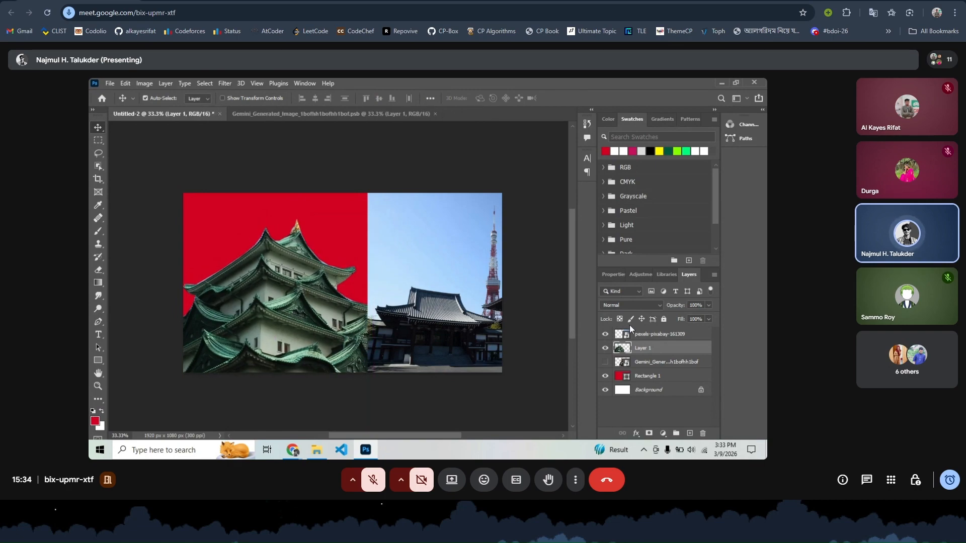
pyautogui.click(645, 308)
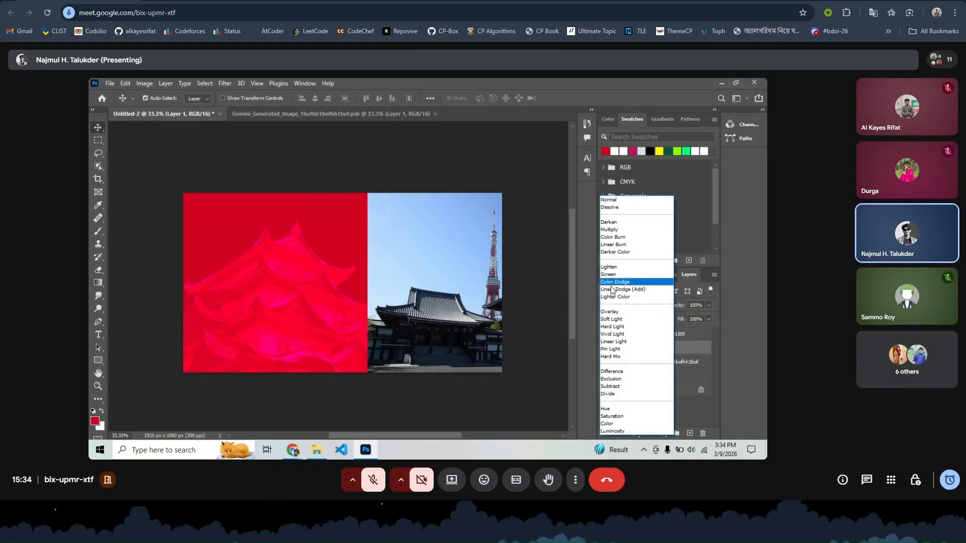
pyautogui.click(611, 335)
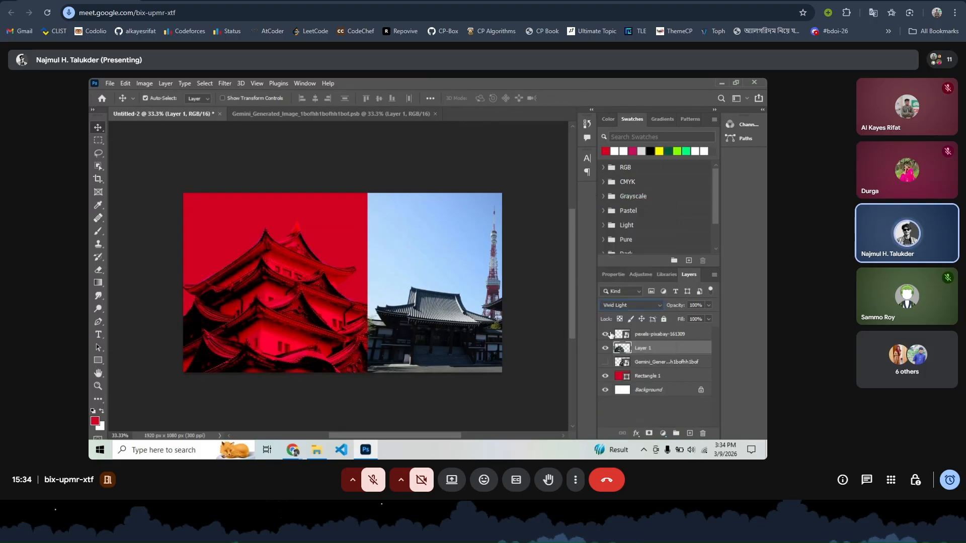
# - Preview blend modes on the temple photo layer, leaving it at Normal
pyautogui.click(433, 347)
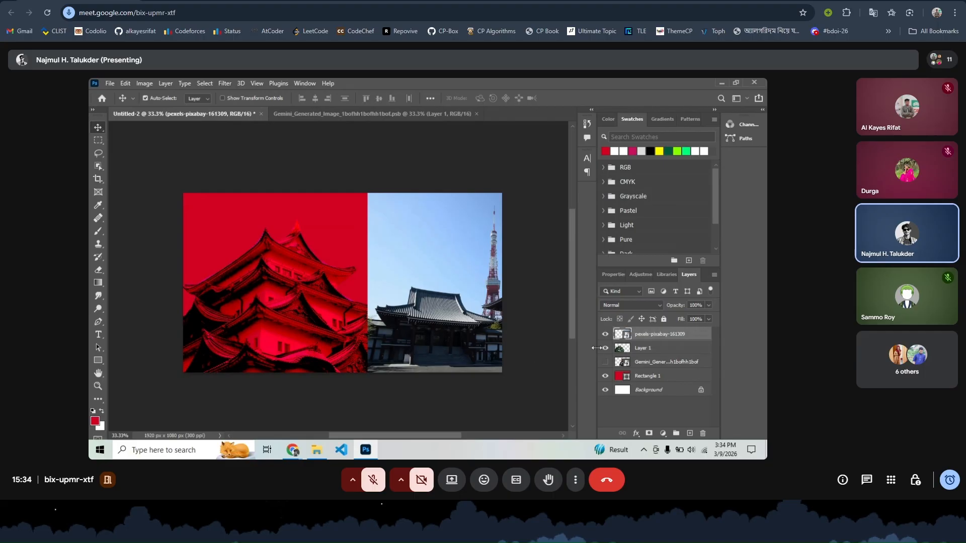
pyautogui.click(630, 305)
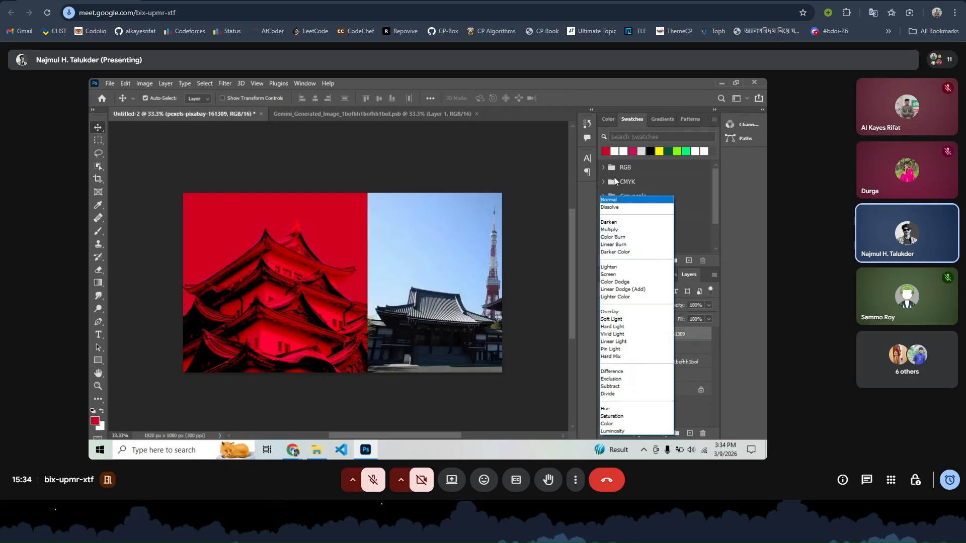
pyautogui.click(98, 322)
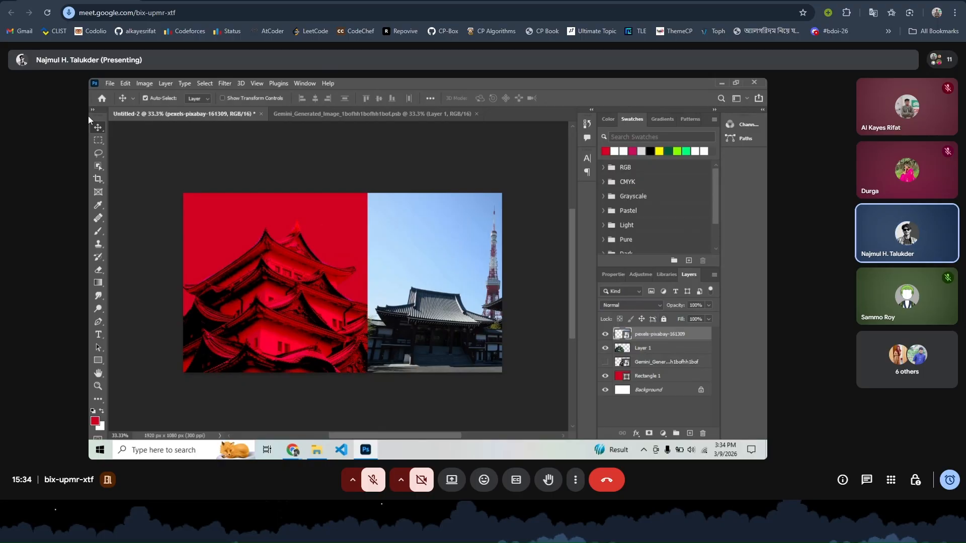
pyautogui.click(99, 321)
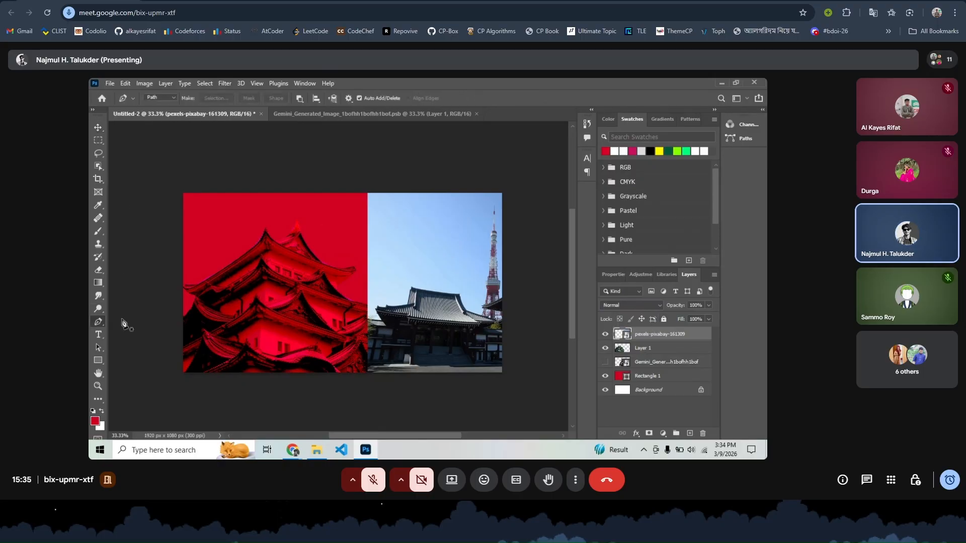
# - Trace and close a Pen path around the temple, convert it to a selection, and copy it to Layer 2
pyautogui.click(365, 319)
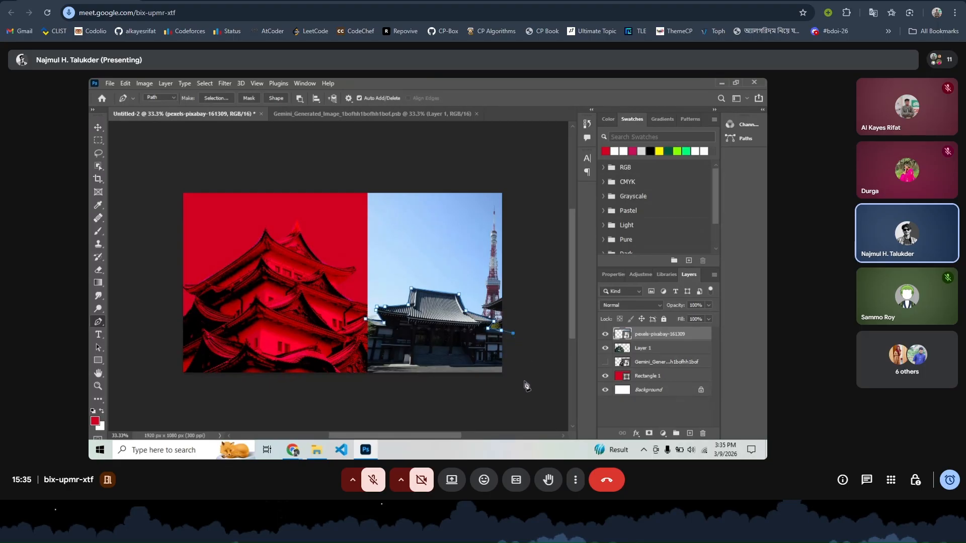
pyautogui.click(365, 380)
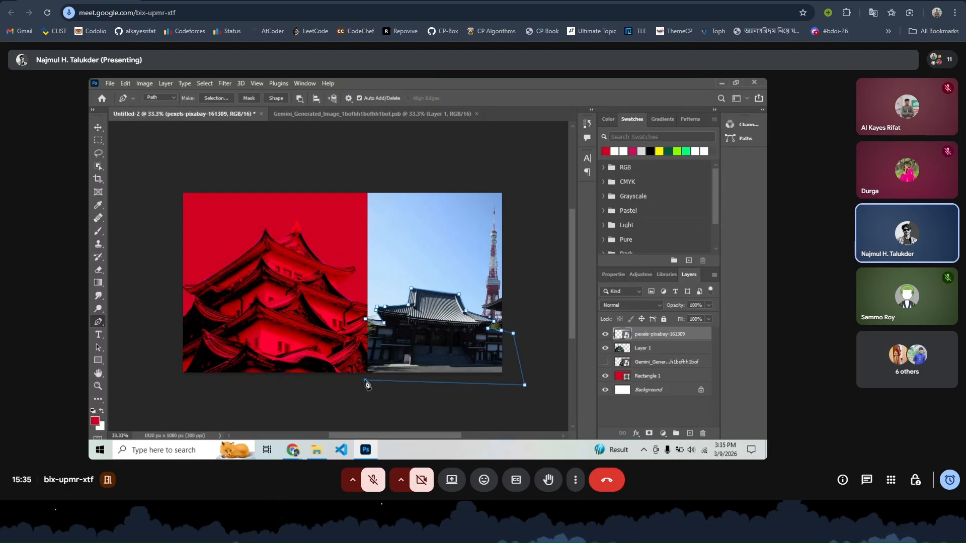
pyautogui.click(364, 321)
pyautogui.hotkey('ctrl', 'Return')
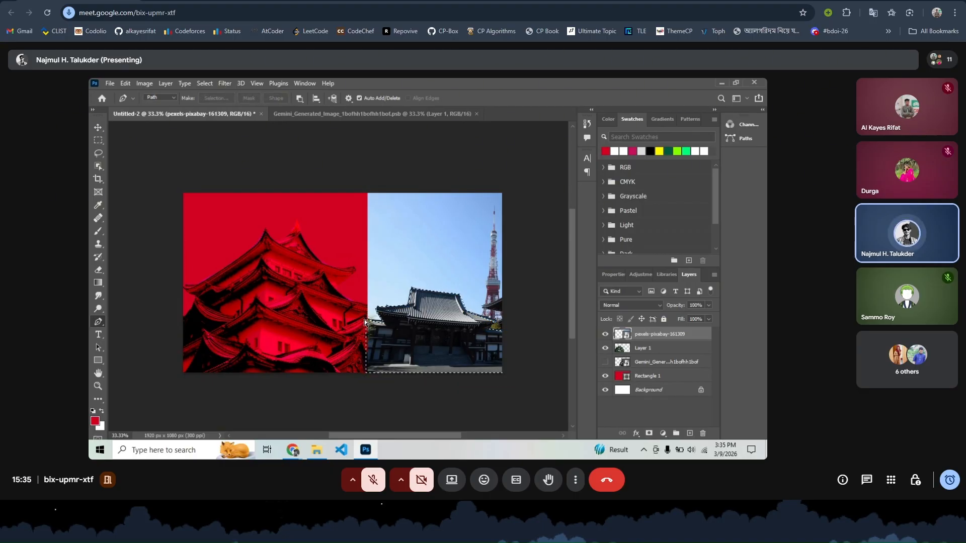
pyautogui.hotkey('ctrl', 'j')
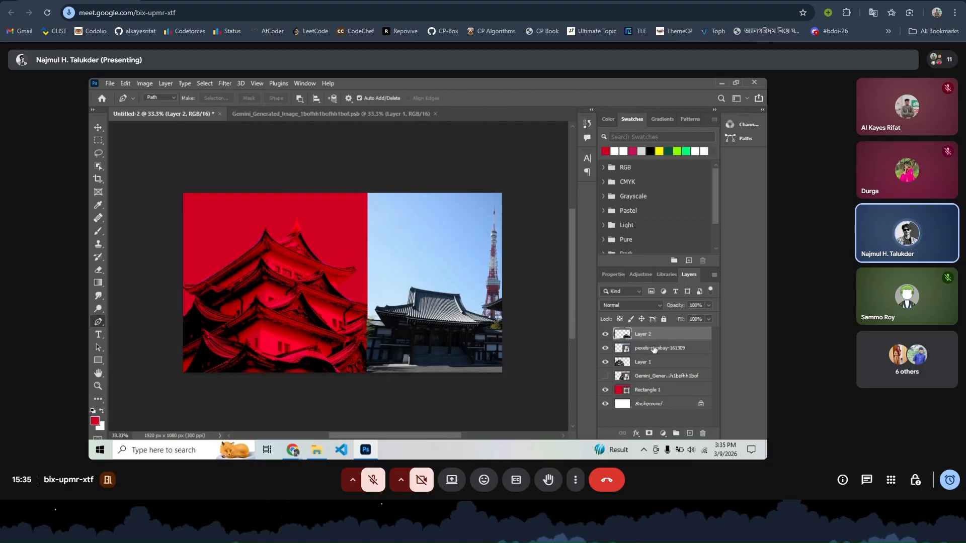
# - Hide the original temple photo layer, keeping the temple cut-out visible
pyautogui.moveTo(654, 349); pyautogui.dragTo(709, 436)
pyautogui.click(605, 334)
pyautogui.click(606, 334)
pyautogui.click(604, 348)
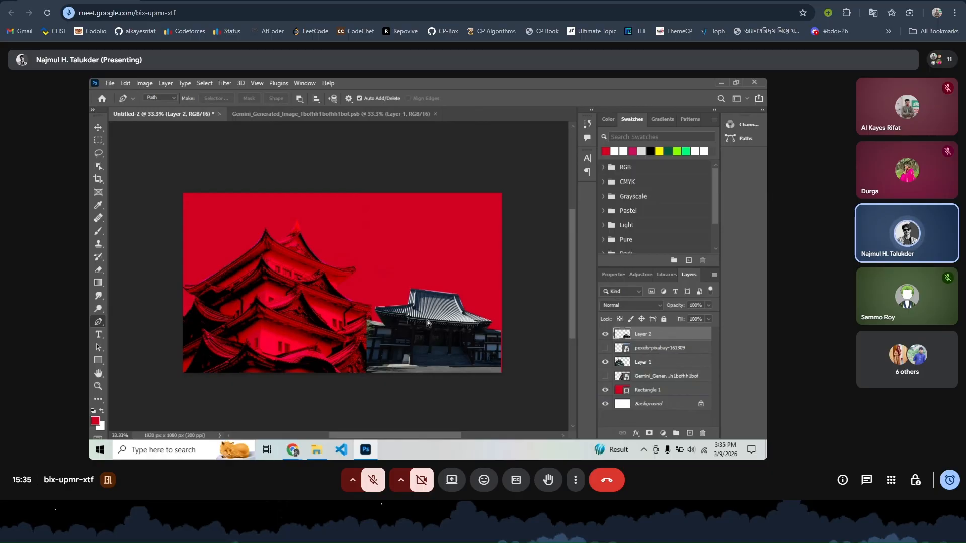
# - Scale the temple cut-out to about 139%, shifted up-left, and commit the transform
pyautogui.hotkey('ctrl', 't')
pyautogui.moveTo(434, 287); pyautogui.dragTo(462, 309)
pyautogui.moveTo(469, 248); pyautogui.dragTo(469, 261)
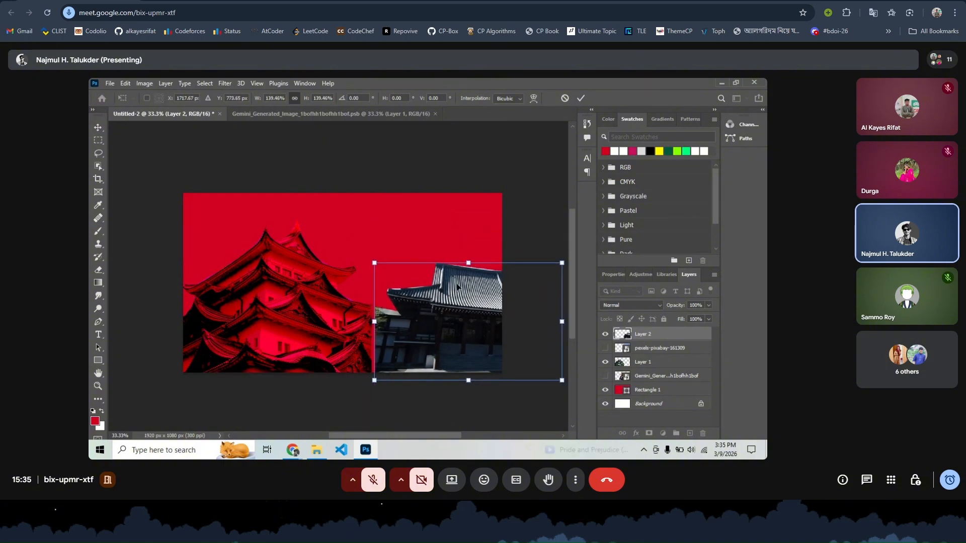
pyautogui.moveTo(450, 299); pyautogui.dragTo(441, 290)
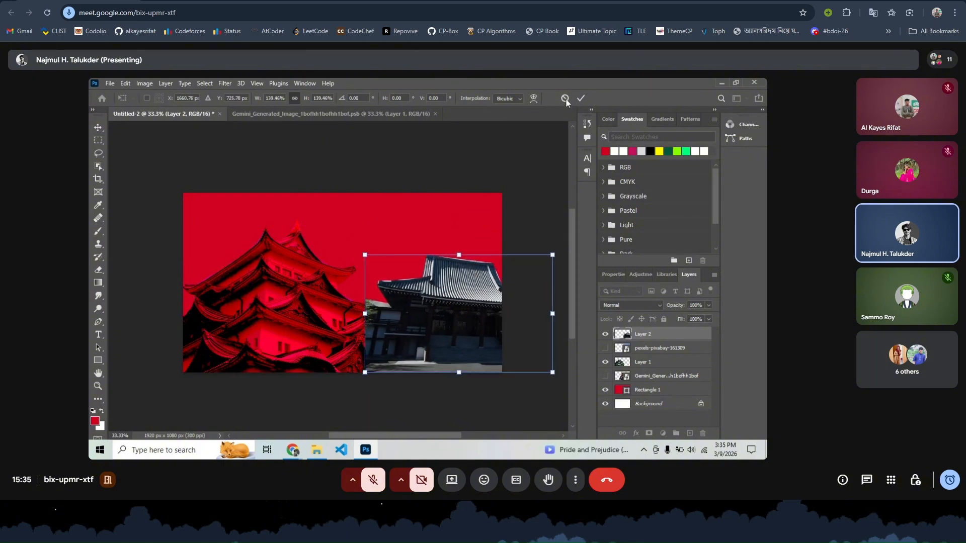
pyautogui.click(580, 98)
pyautogui.click(641, 305)
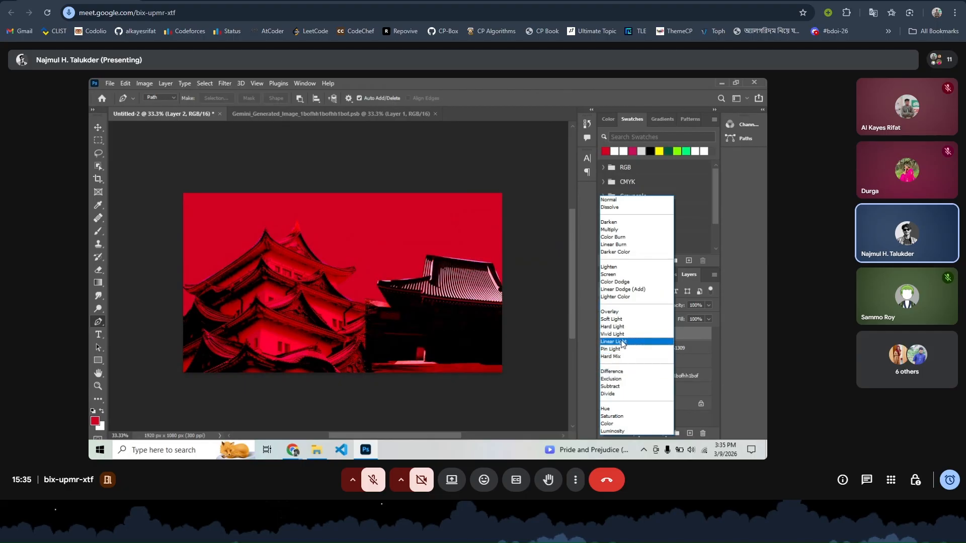
# - Give the temple cut-out Linear Light blending and remove a stray pen point
pyautogui.click(622, 342)
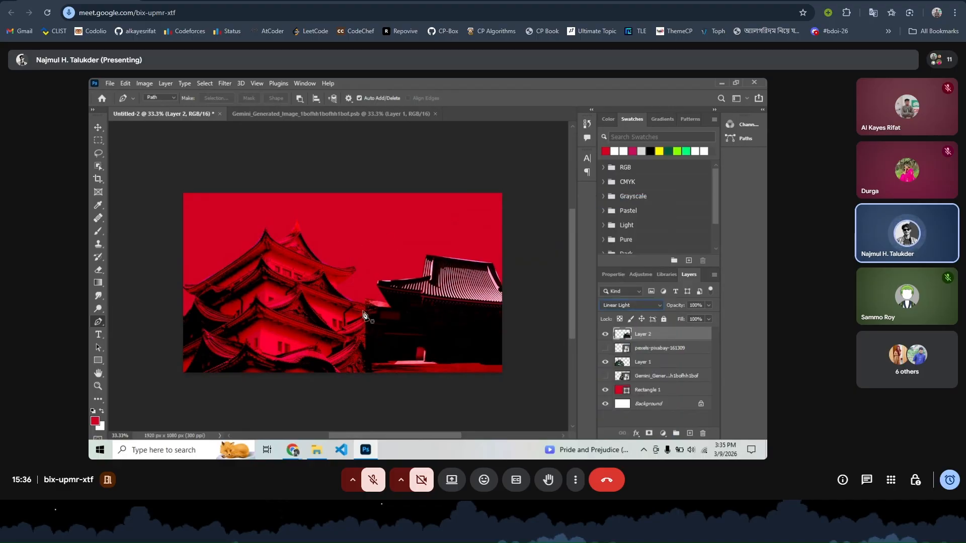
pyautogui.moveTo(419, 306); pyautogui.dragTo(371, 304)
pyautogui.hotkey('ctrl', 'z')
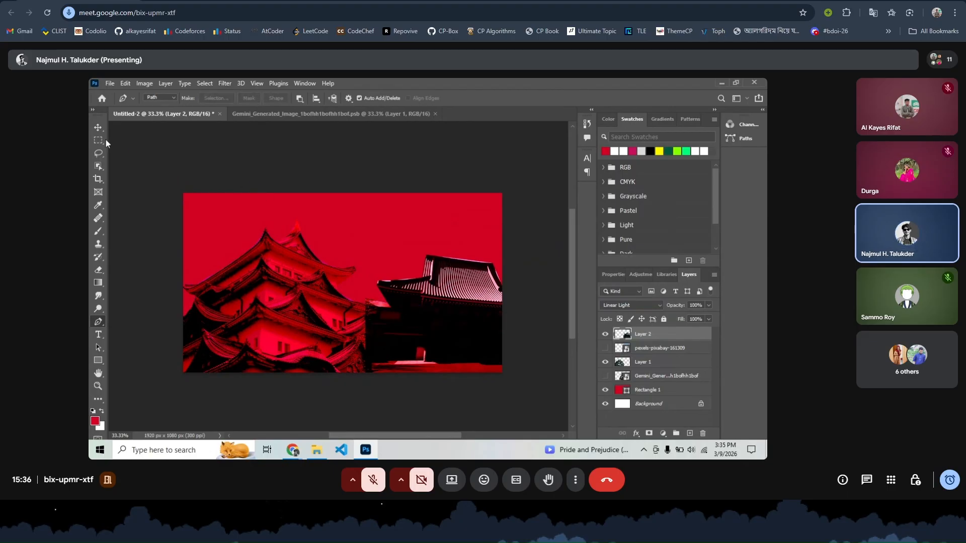
# - Select the Move tool and switch to the browser showing the Pexels search
pyautogui.click(96, 129)
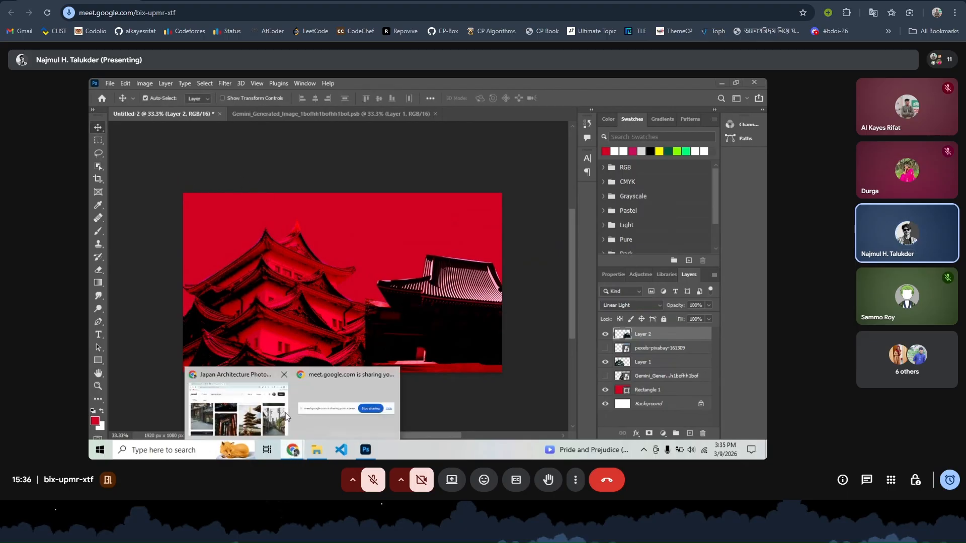
pyautogui.moveTo(292, 450)
pyautogui.click(260, 401)
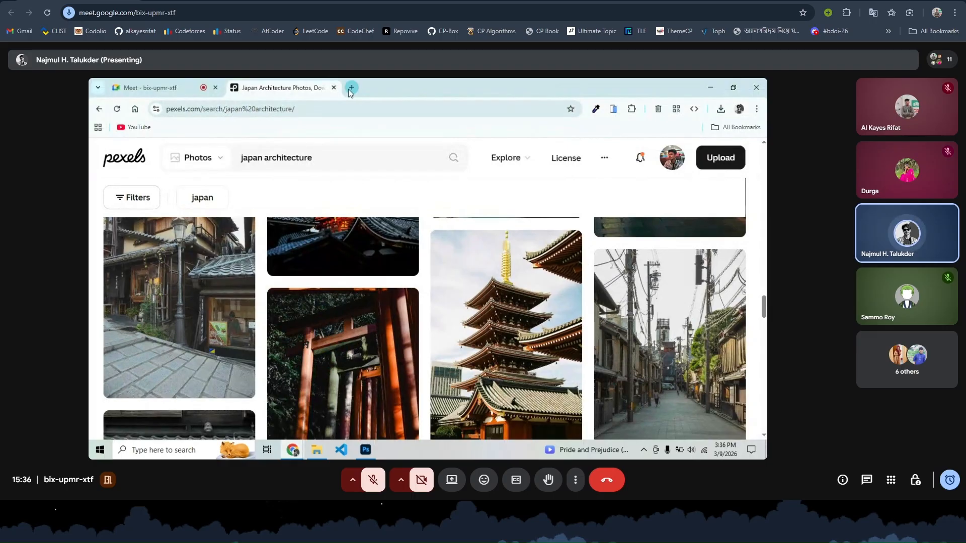
# - Search Google for 'transparent image' in a new tab
pyautogui.click(351, 88)
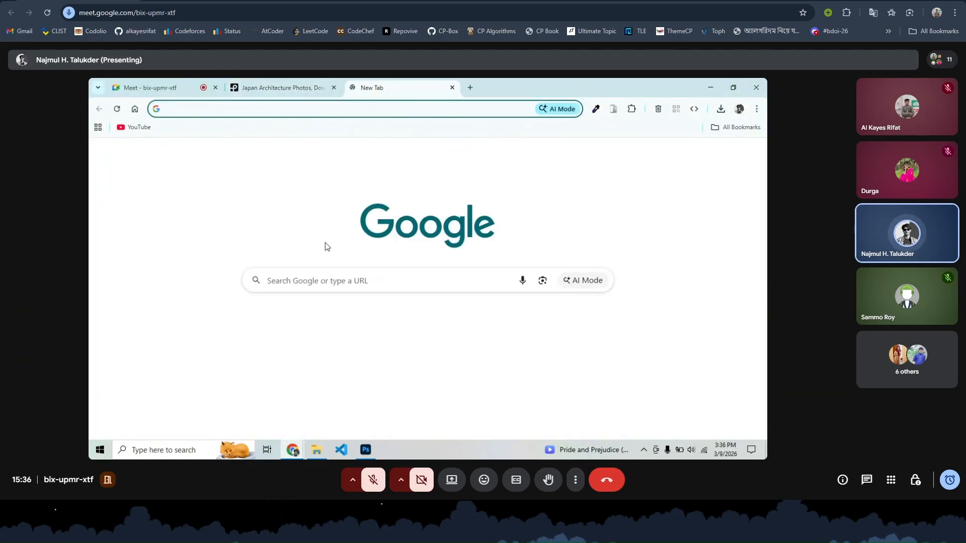
pyautogui.click(296, 280)
pyautogui.write('tran')
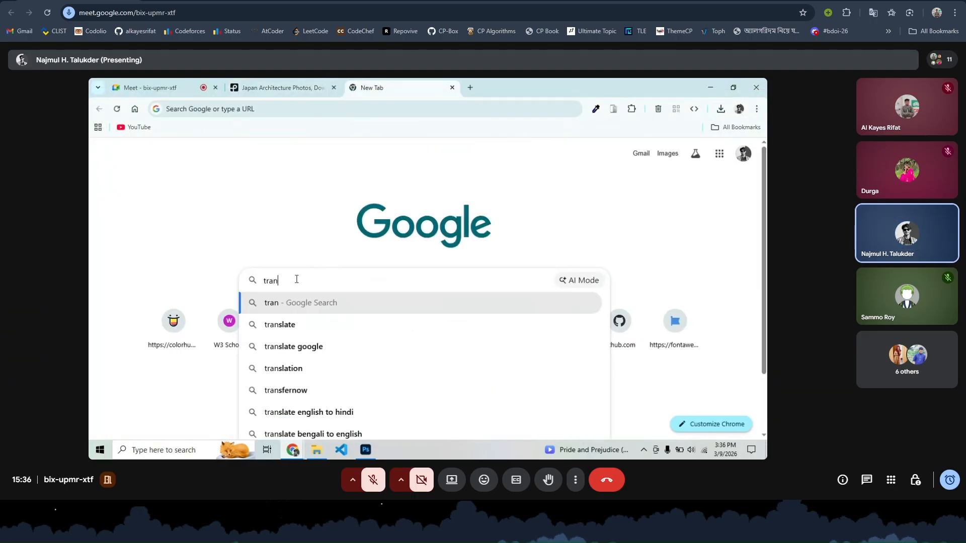
pyautogui.write('sparebt')
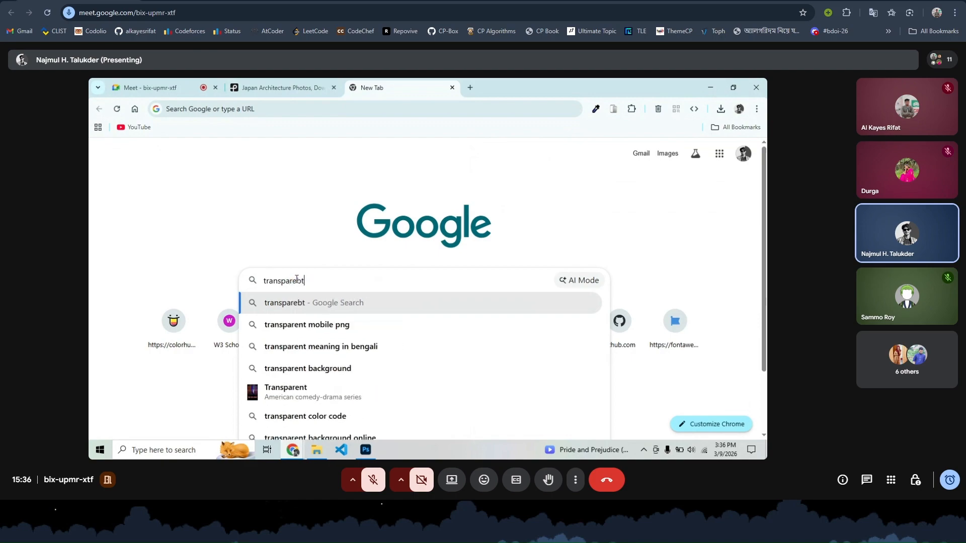
pyautogui.write(' im')
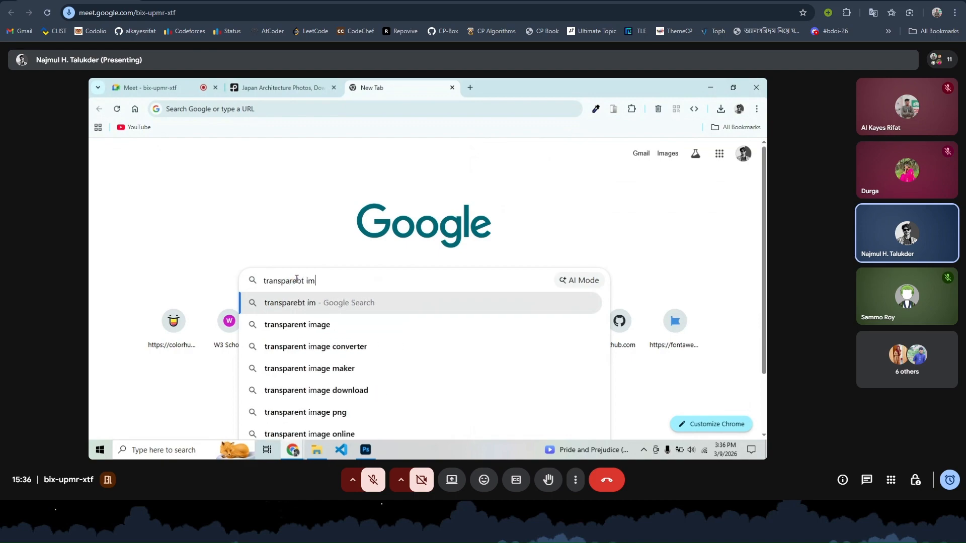
pyautogui.click(309, 332)
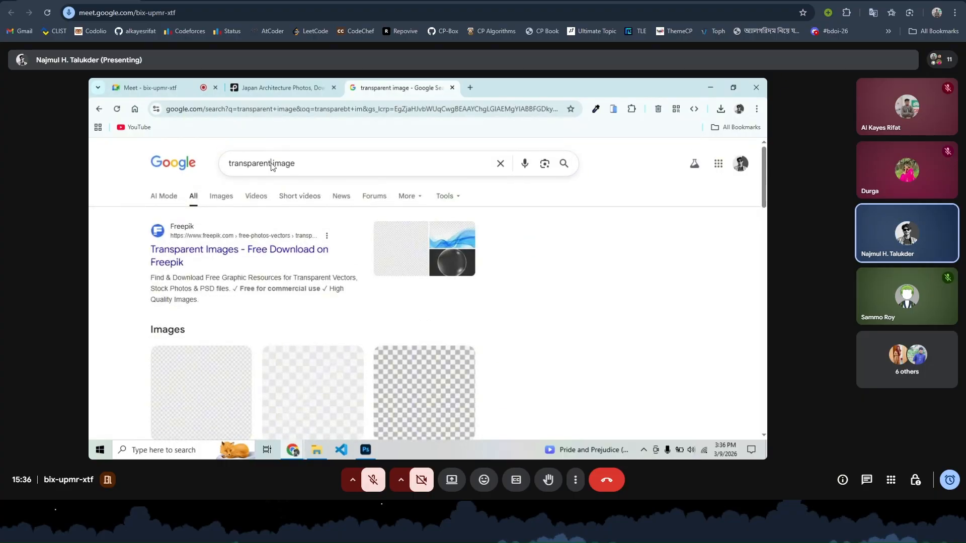
# - Change the search to 'overlay image' and open the Freepik overlay images result
pyautogui.moveTo(271, 166); pyautogui.dragTo(226, 166)
pyautogui.write('o')
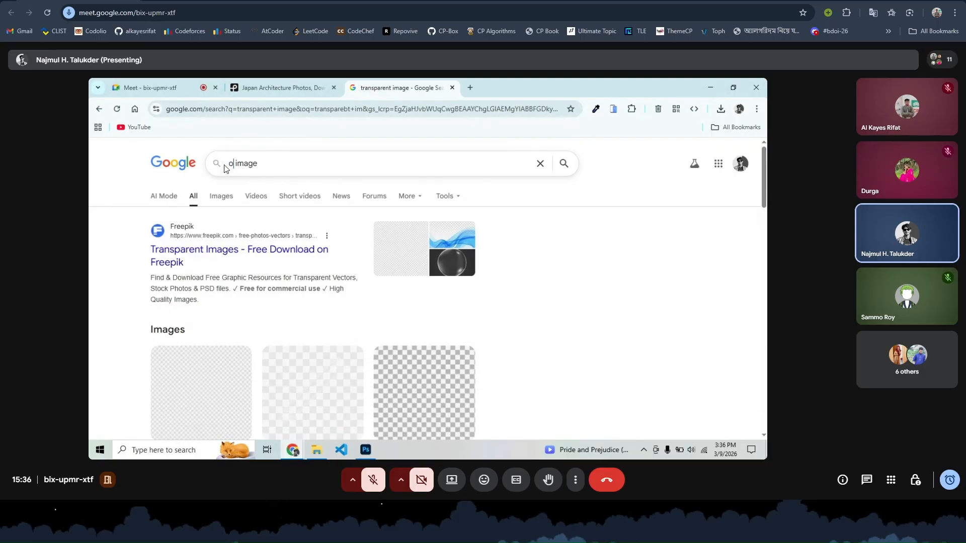
pyautogui.write('verla')
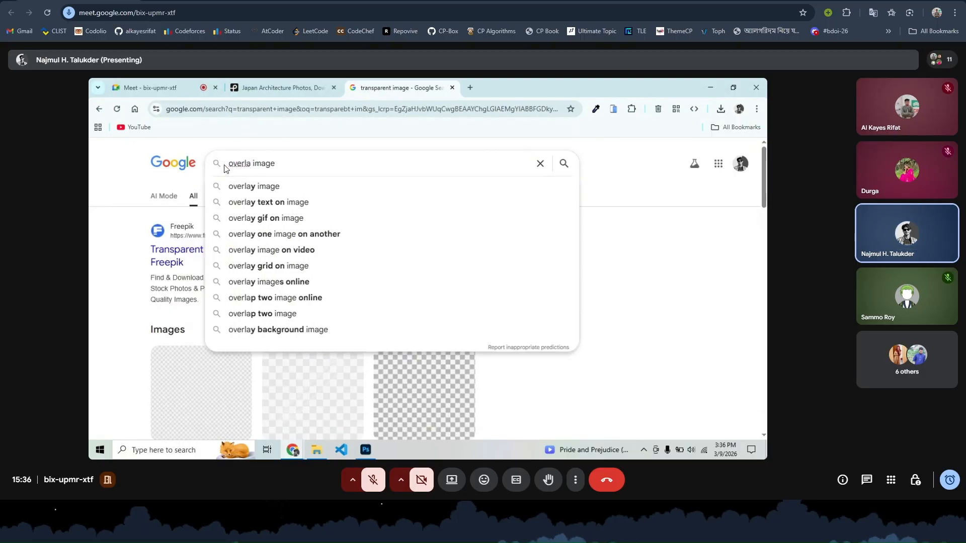
pyautogui.write('y')
pyautogui.press('Return')
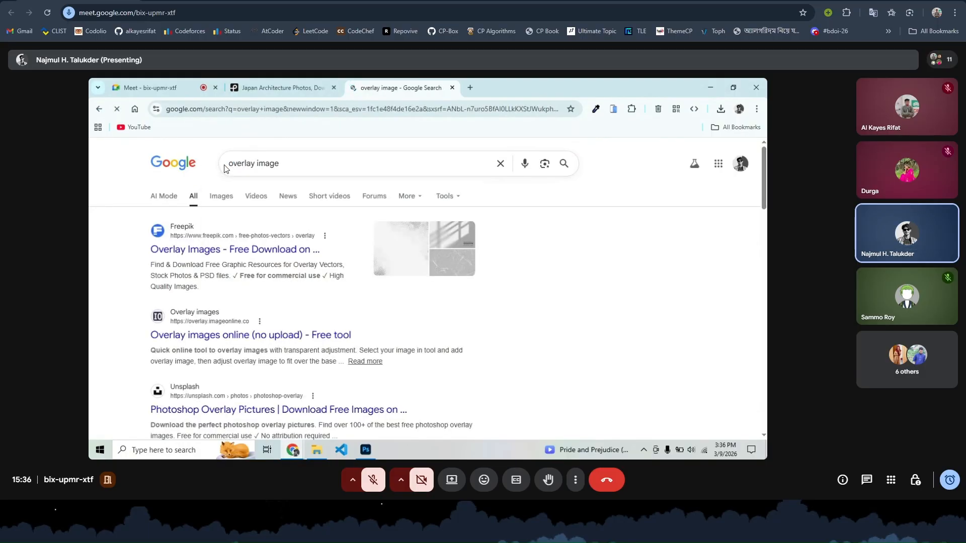
pyautogui.click(225, 249)
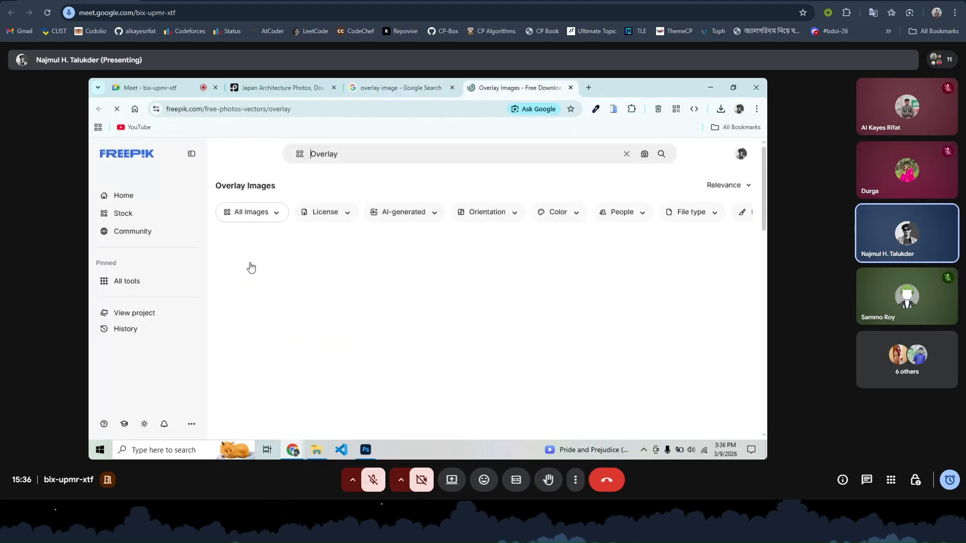
pyautogui.scroll(-5, 448, 298)
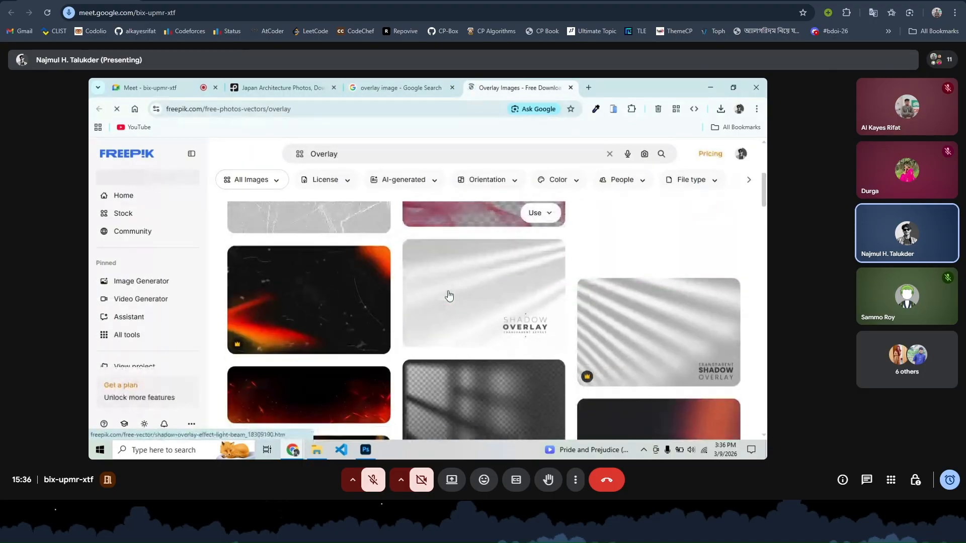
pyautogui.scroll(-10, 449, 296)
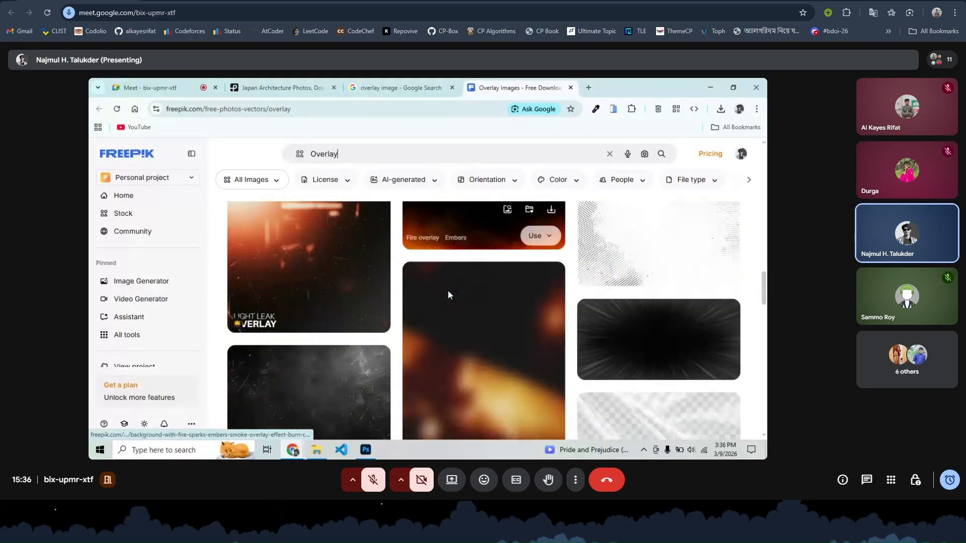
pyautogui.scroll(-10, 449, 295)
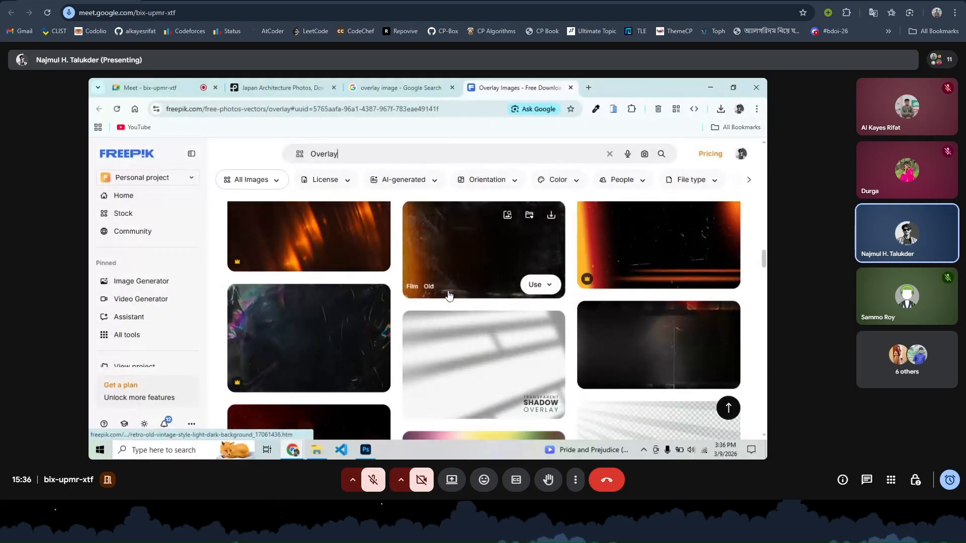
pyautogui.scroll(-10, 450, 296)
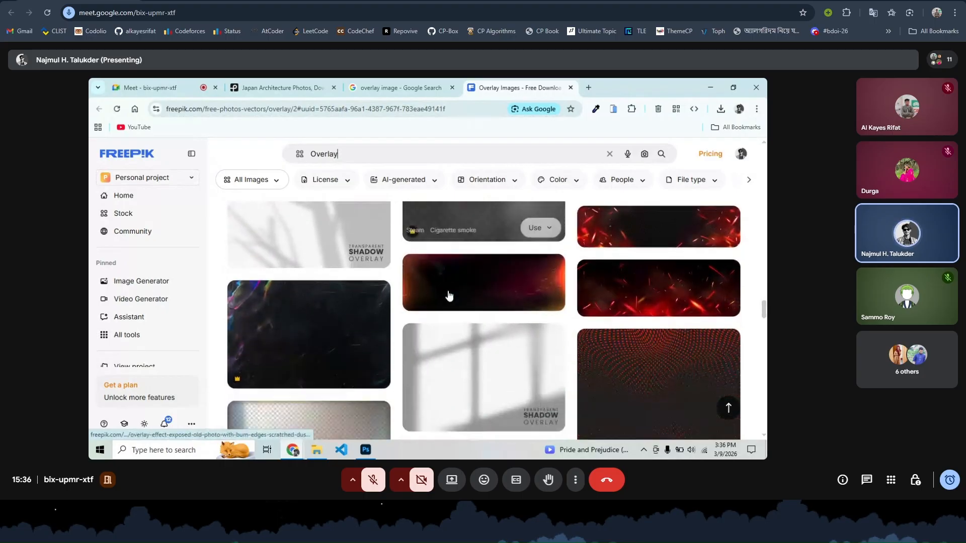
pyautogui.scroll(-8, 450, 296)
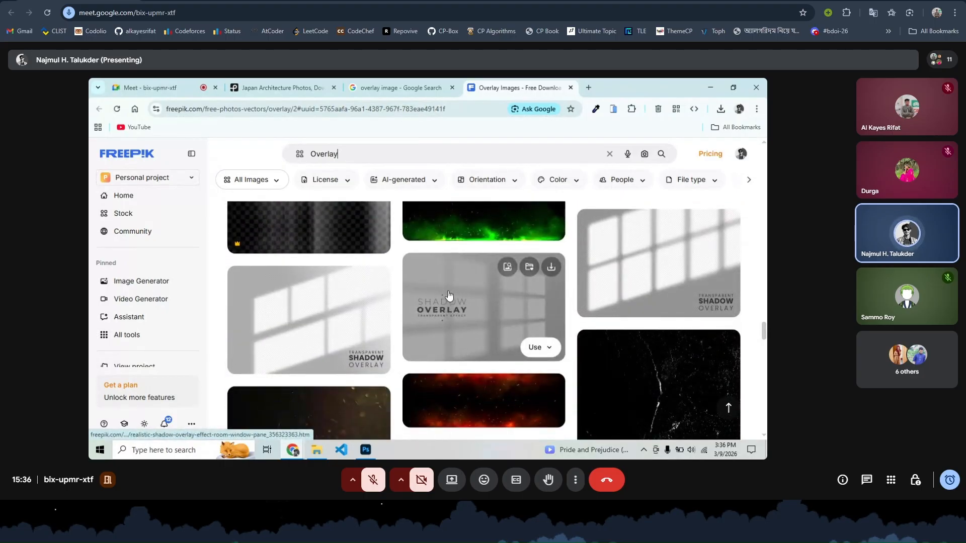
pyautogui.scroll(-10, 449, 296)
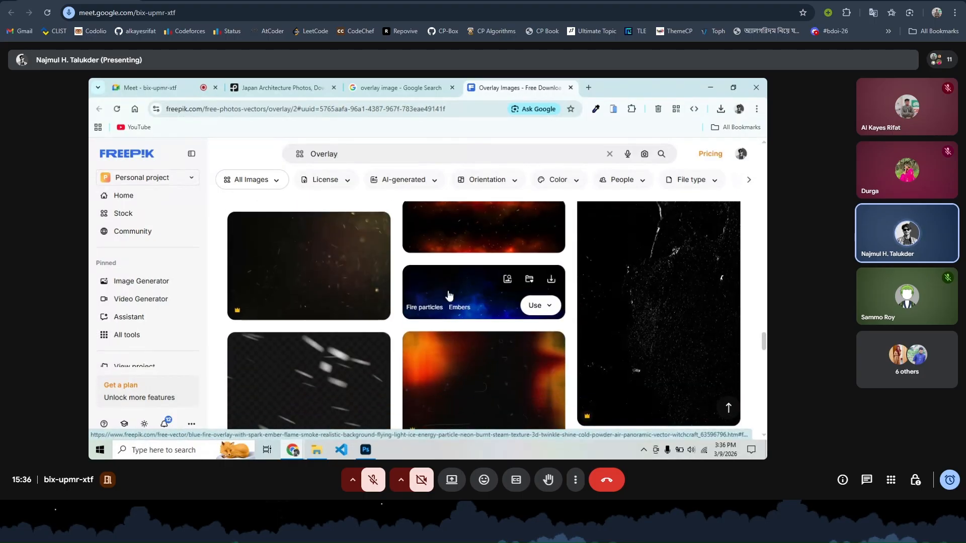
pyautogui.scroll(-10, 449, 295)
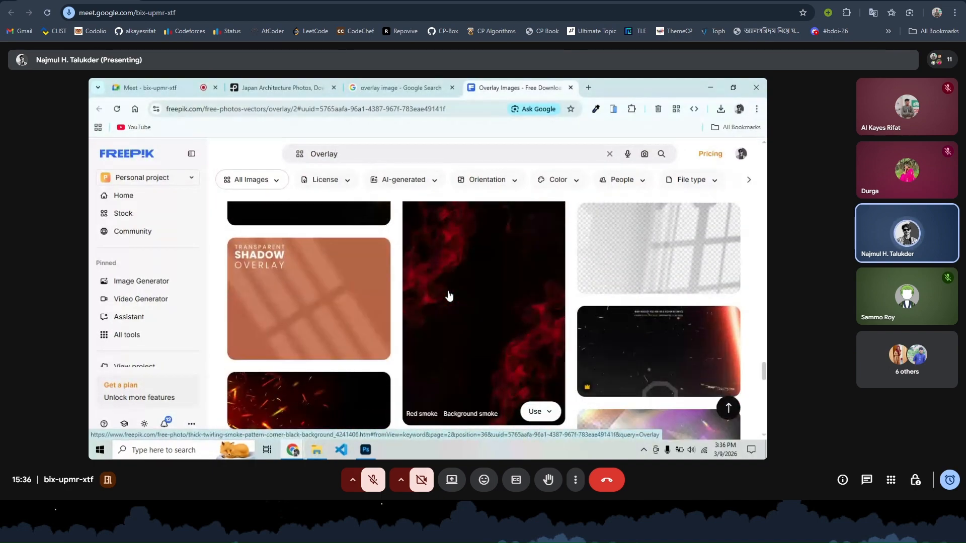
pyautogui.scroll(-8, 449, 296)
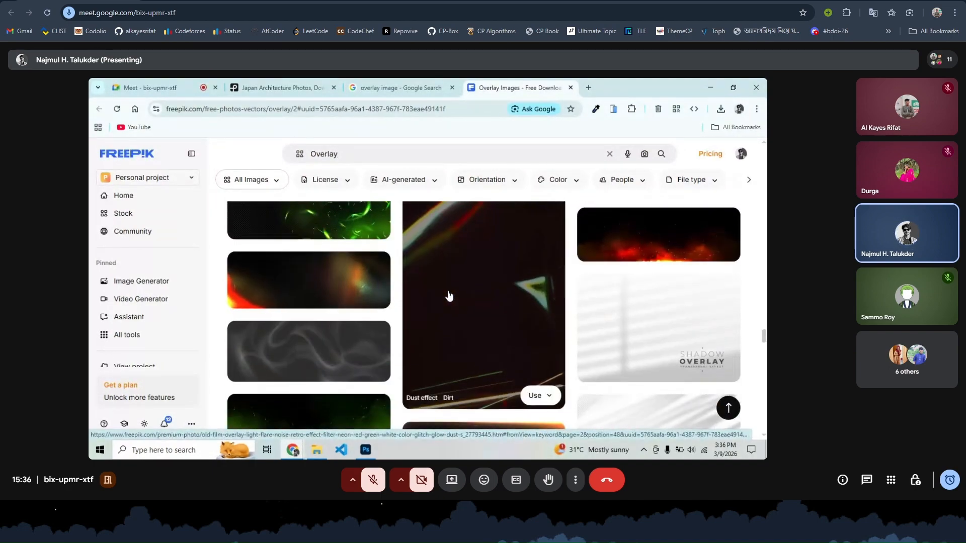
pyautogui.scroll(-10, 449, 294)
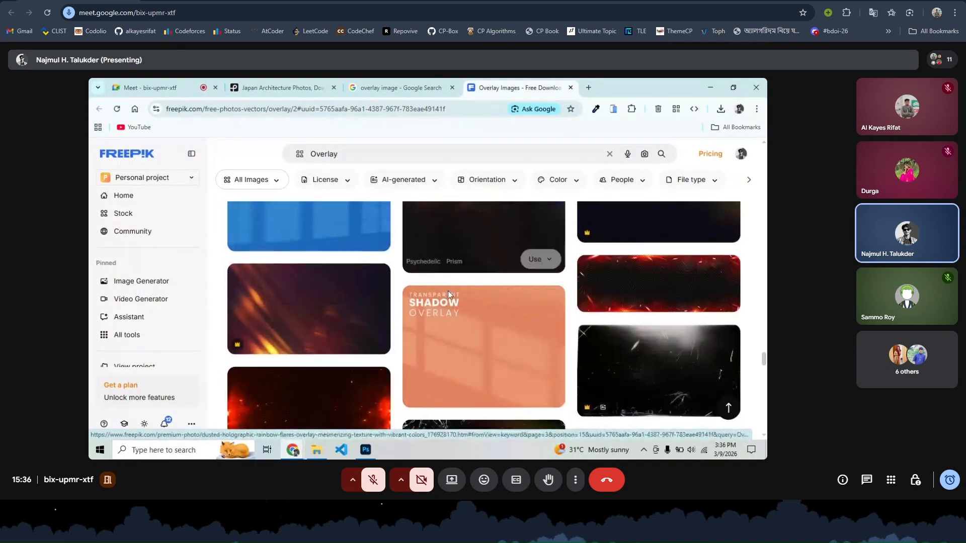
pyautogui.scroll(-5, 449, 296)
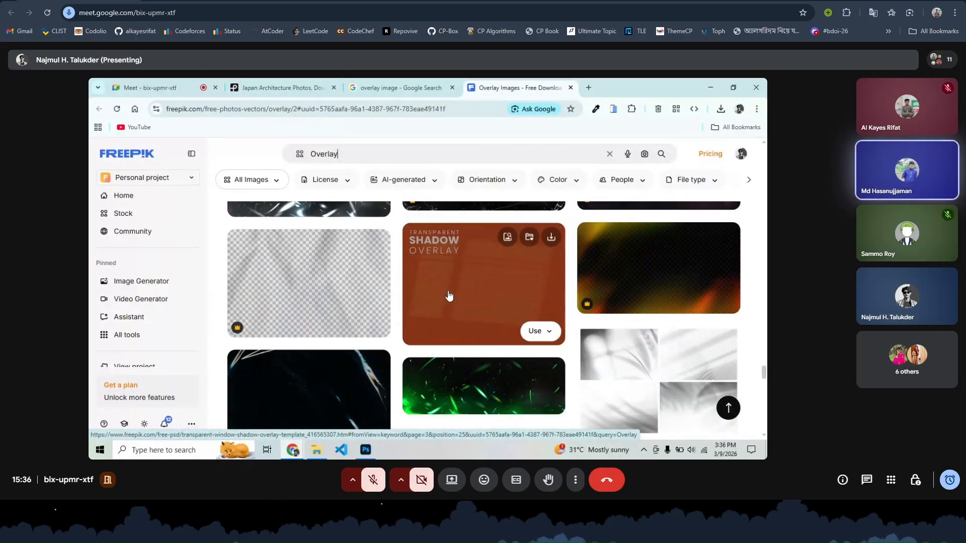
pyautogui.click(353, 153)
pyautogui.moveTo(353, 153); pyautogui.dragTo(287, 144)
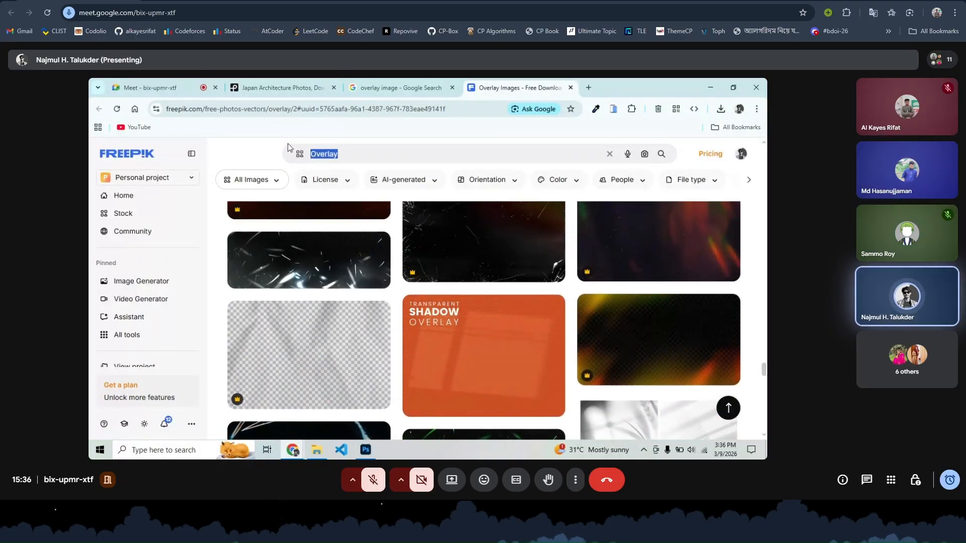
# - Search Freepik for 'texture image' and download the rustic grey concrete texture
pyautogui.write('textu')
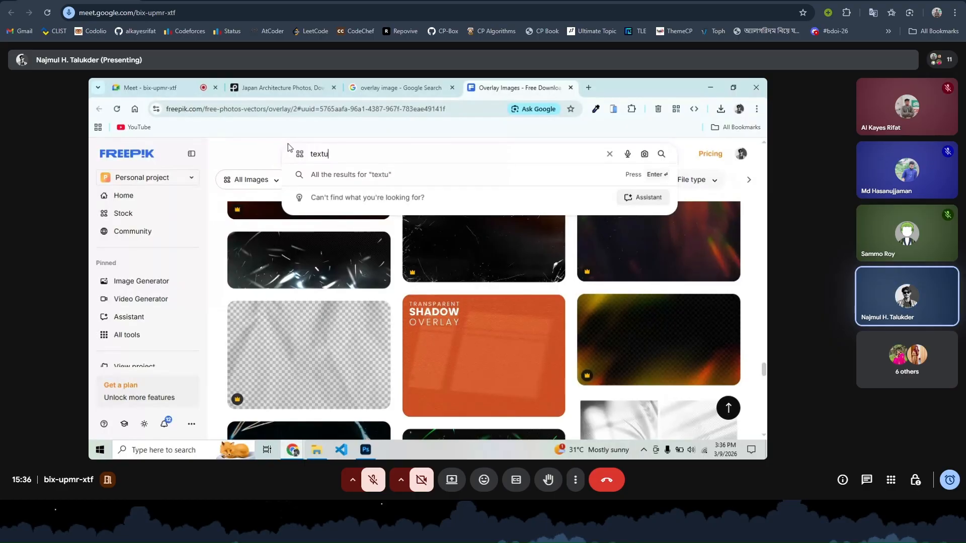
pyautogui.write('re image')
pyautogui.press('Return')
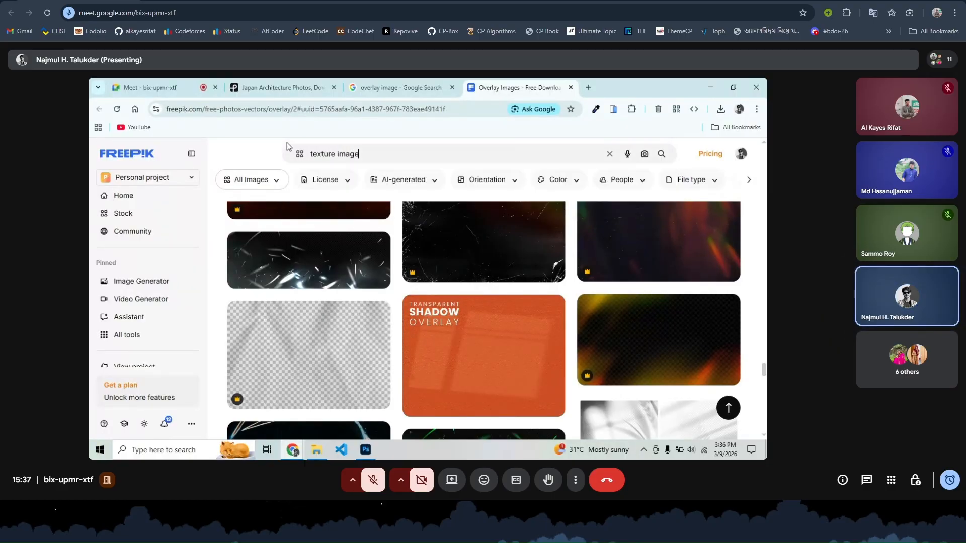
pyautogui.scroll(-3, 399, 369)
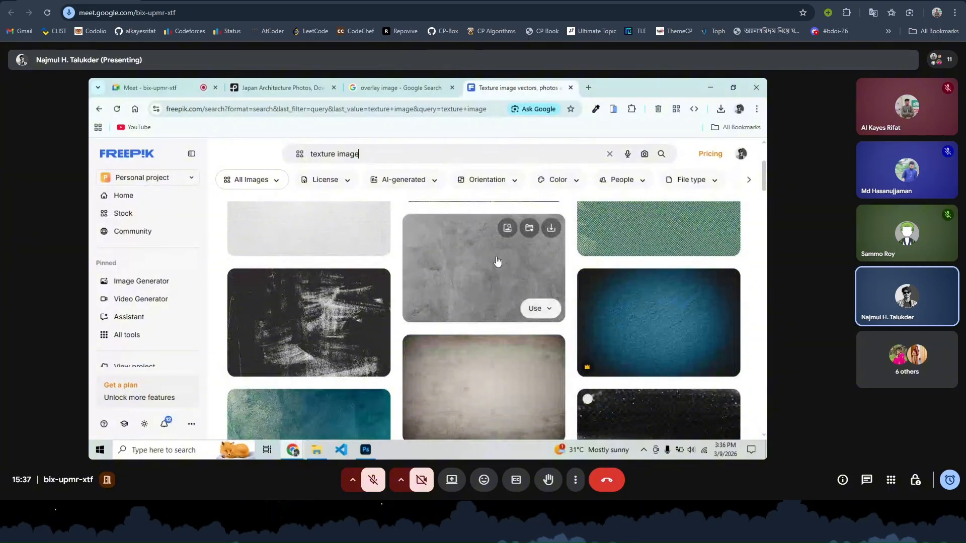
pyautogui.click(549, 229)
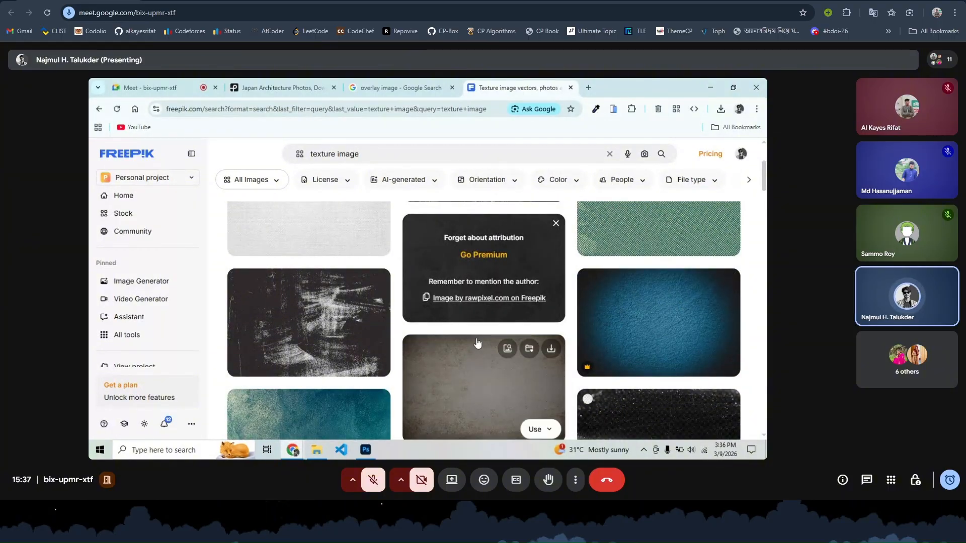
# - Dismiss the attribution notice and drag the concrete texture from Downloads into Photoshop
pyautogui.click(556, 224)
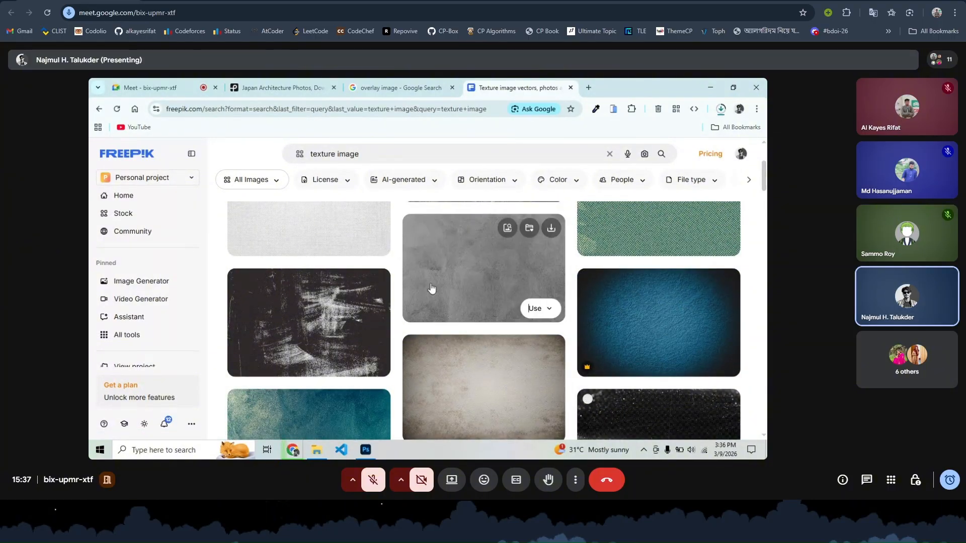
pyautogui.click(315, 450)
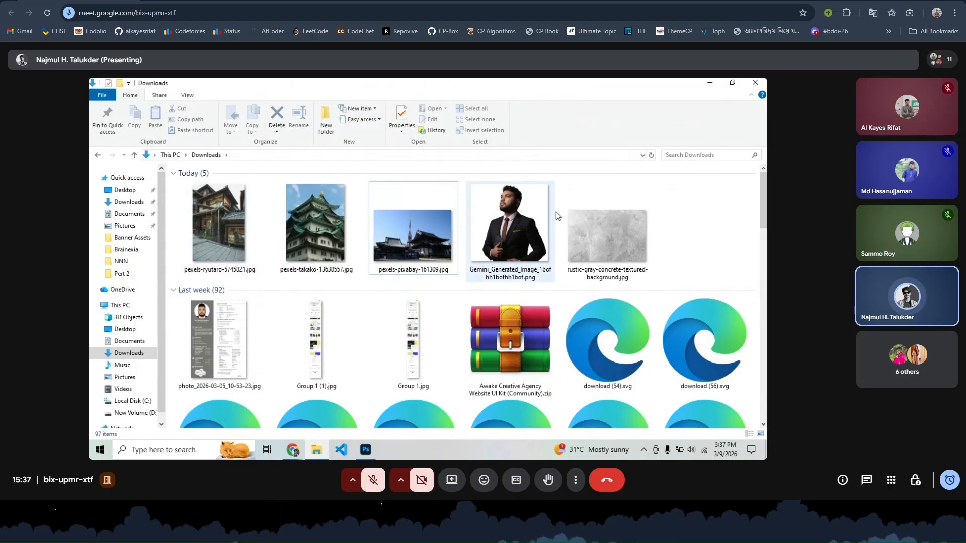
pyautogui.moveTo(603, 241); pyautogui.dragTo(327, 300)
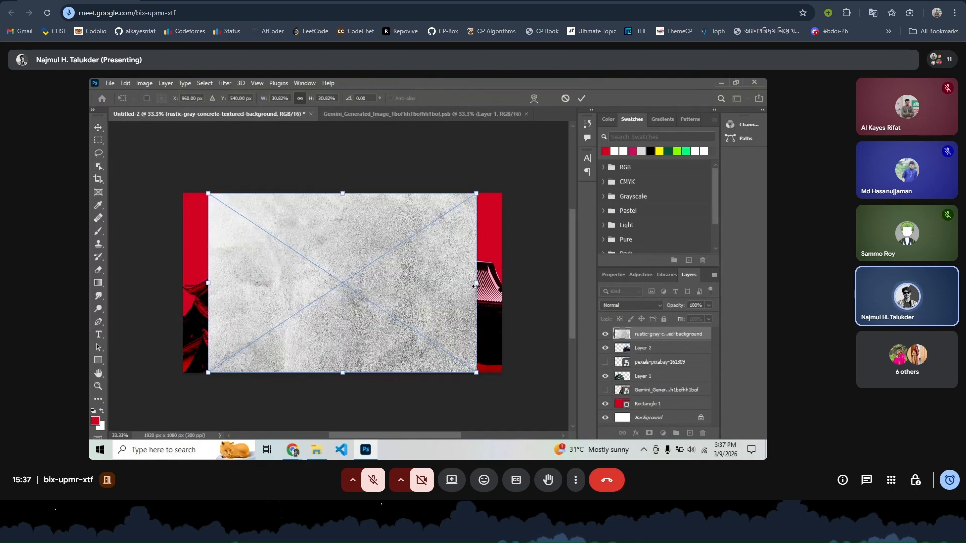
# - Stretch the concrete texture to about 37.1% to cover the canvas, commit, and preview blend modes
pyautogui.moveTo(476, 282); pyautogui.dragTo(507, 286)
pyautogui.moveTo(208, 284); pyautogui.dragTo(183, 283)
pyautogui.click(582, 99)
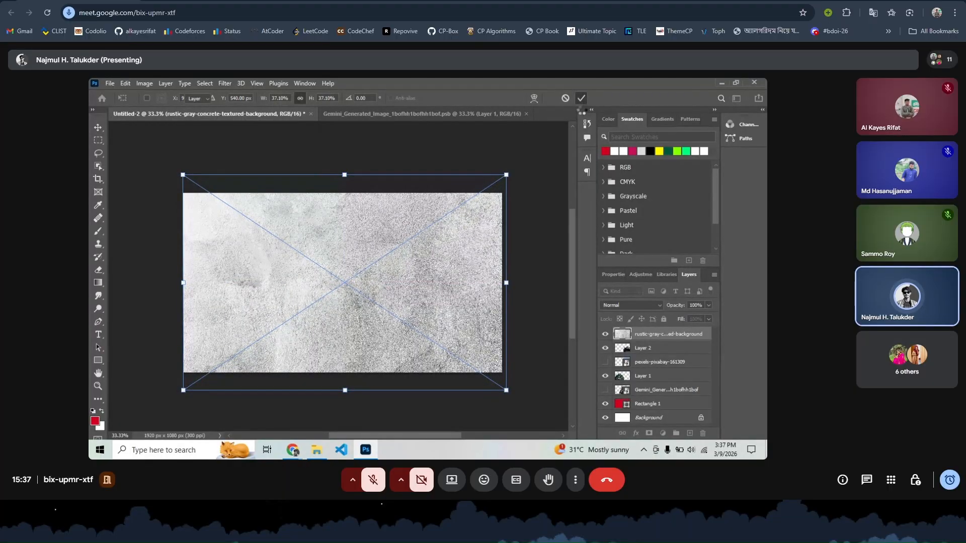
pyautogui.click(636, 308)
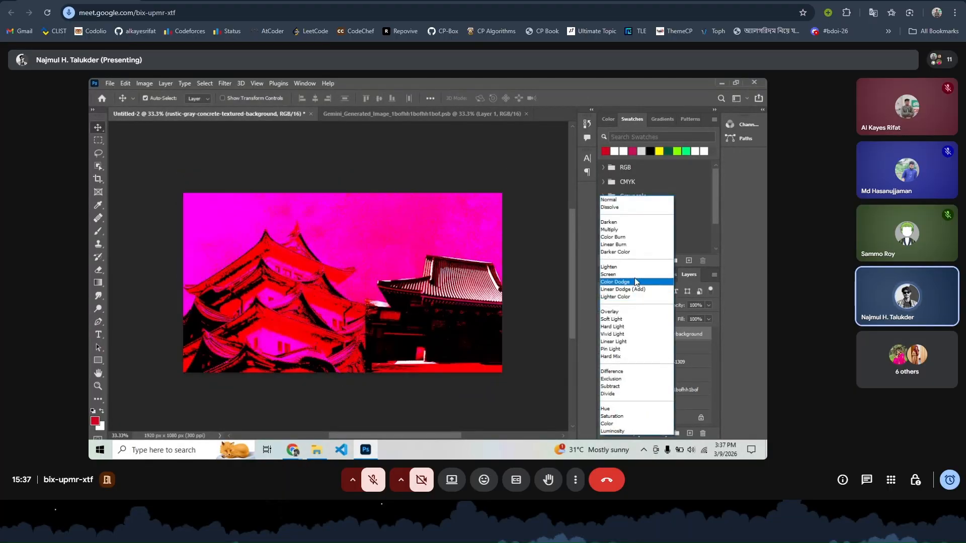
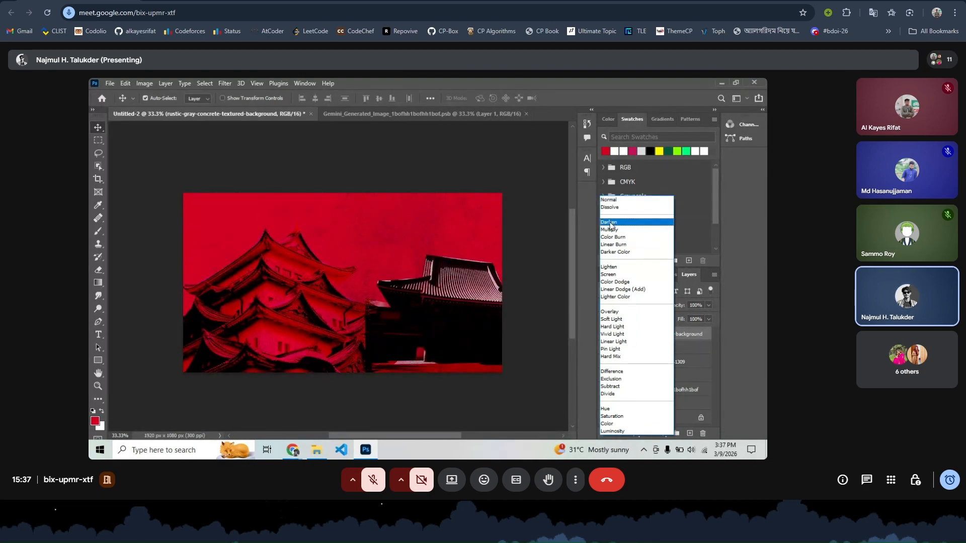
# - Set the concrete texture layer's blend mode to Multiply
pyautogui.click(609, 231)
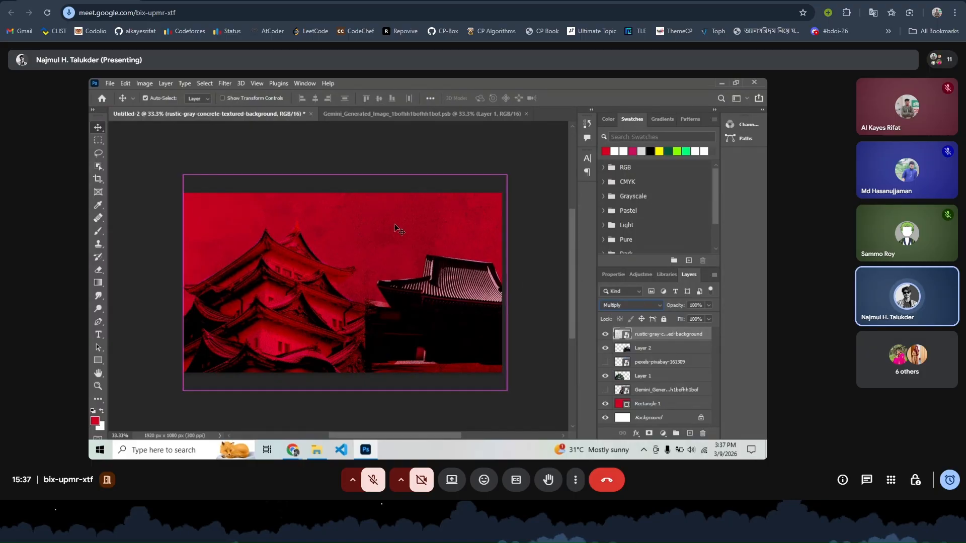
pyautogui.hotkey('ctrl', '+')
pyautogui.hotkey('ctrl', '-')
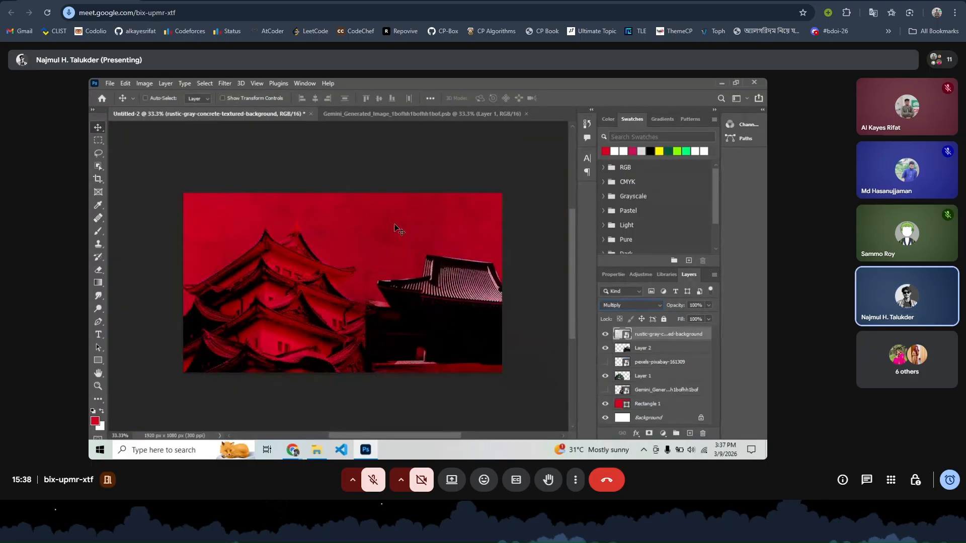
# - Set Layer 2's blend mode to Subtract so the buildings turn deep red
pyautogui.click(642, 348)
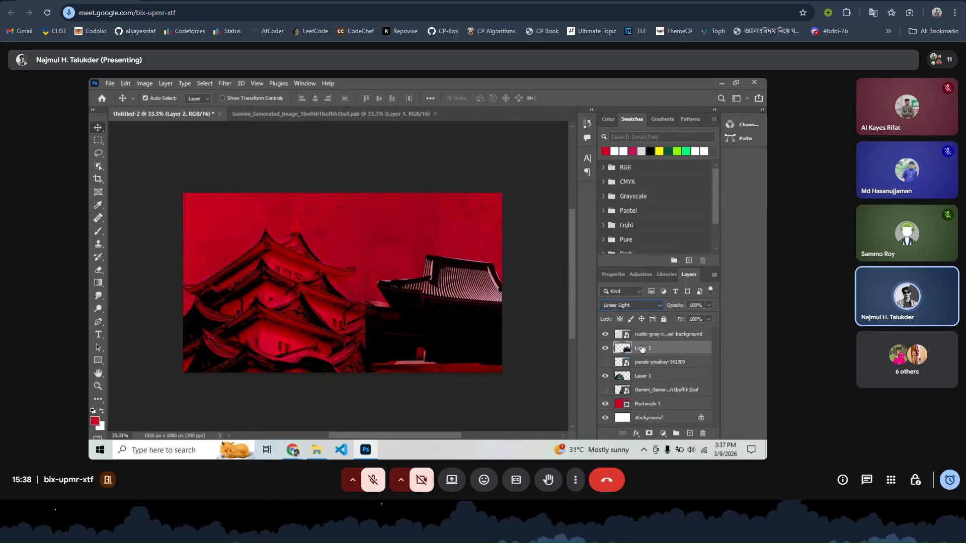
pyautogui.click(630, 306)
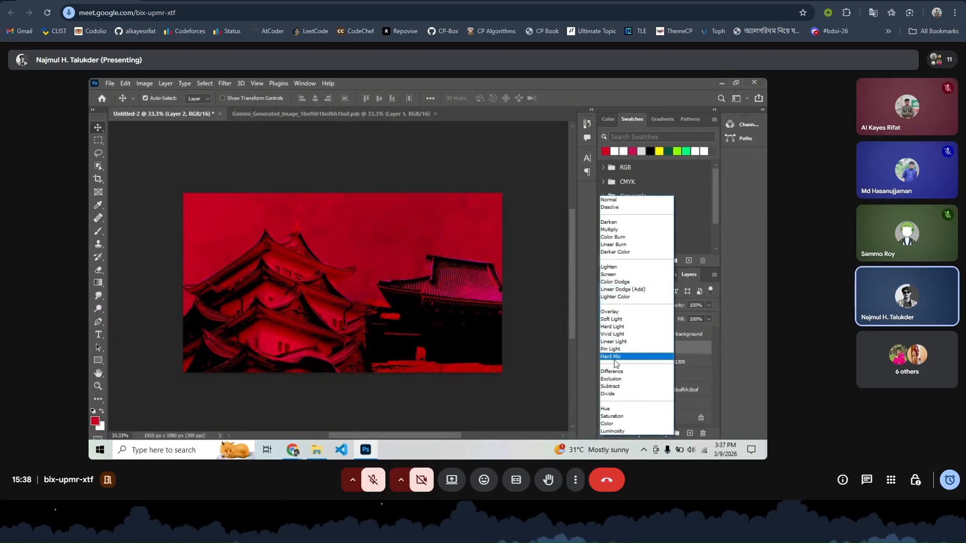
pyautogui.click(617, 387)
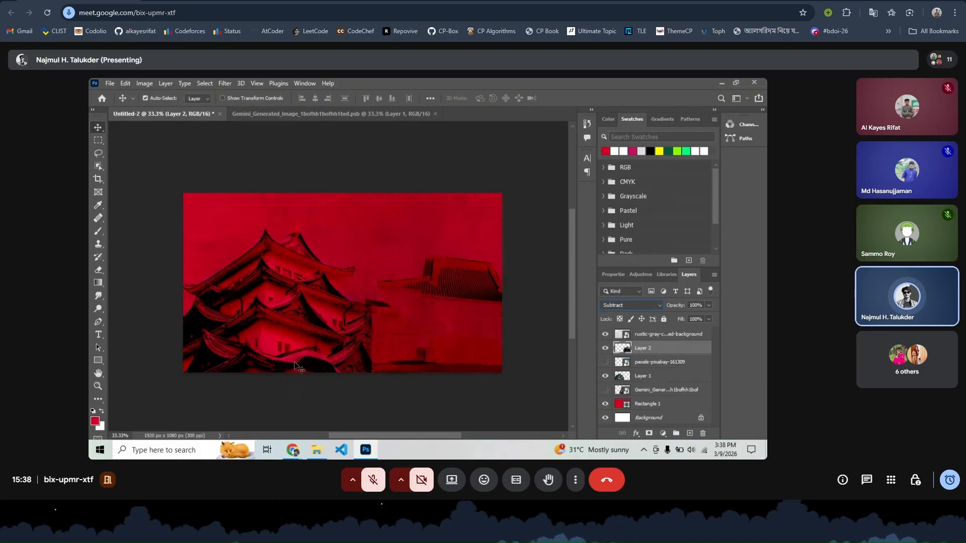
# - Glance at the Freepik page and Downloads folder, then return to the Photoshop poster
pyautogui.moveTo(292, 449)
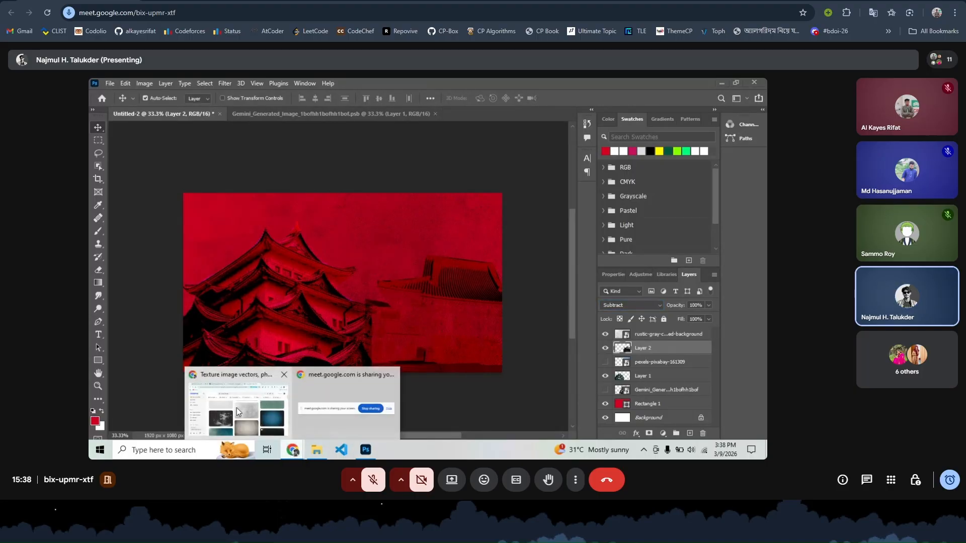
pyautogui.click(236, 411)
pyautogui.click(317, 449)
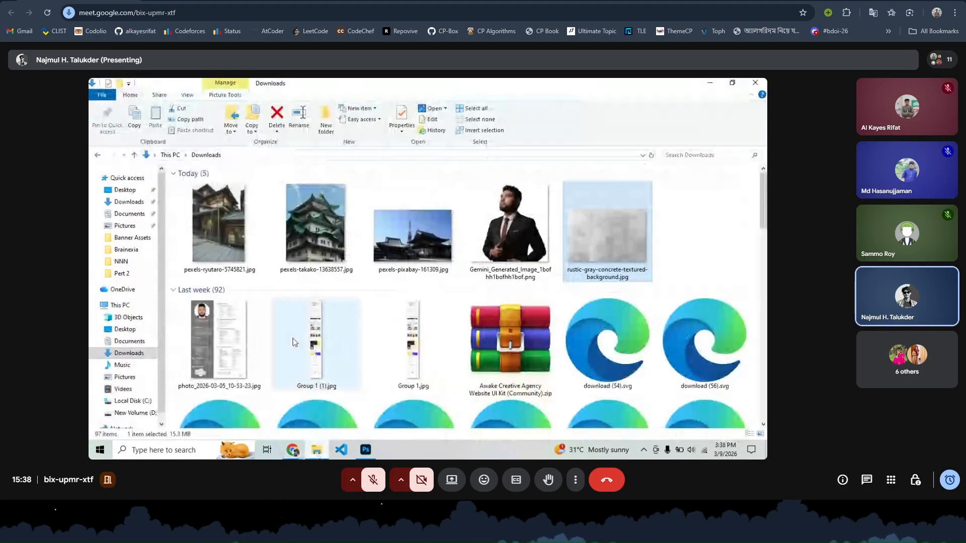
pyautogui.moveTo(294, 453)
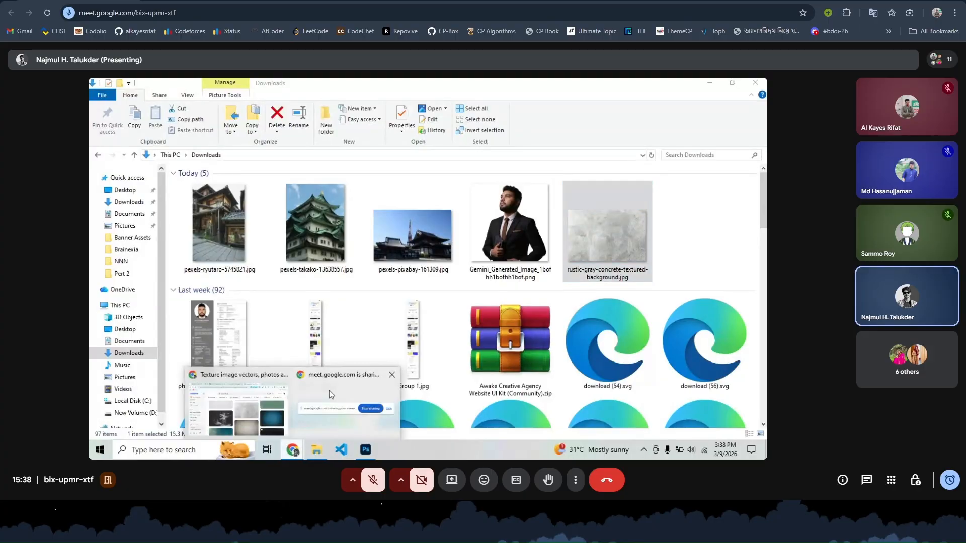
pyautogui.click(230, 424)
pyautogui.click(366, 450)
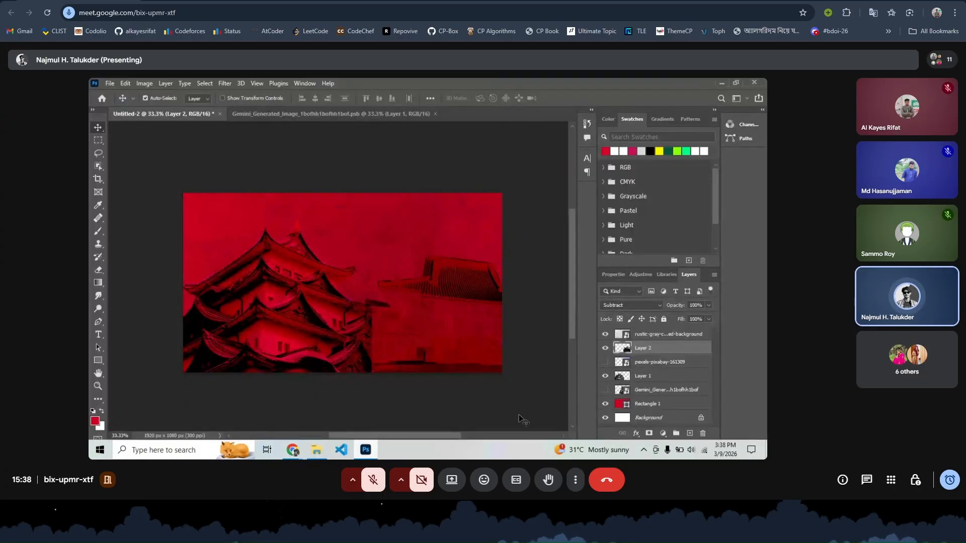
# - Show the Gemini portrait layer and drag it to the top of the Layers panel
pyautogui.click(605, 391)
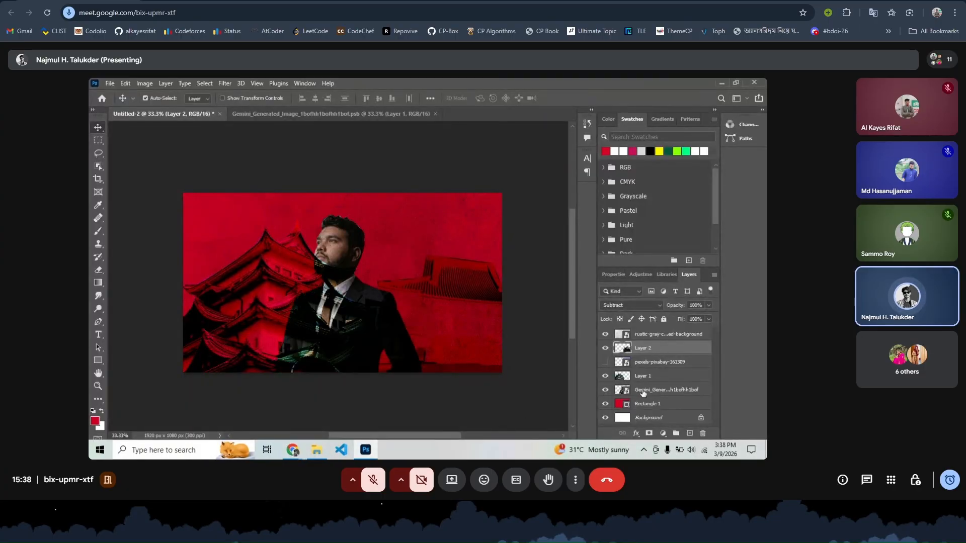
pyautogui.moveTo(646, 391); pyautogui.dragTo(649, 329)
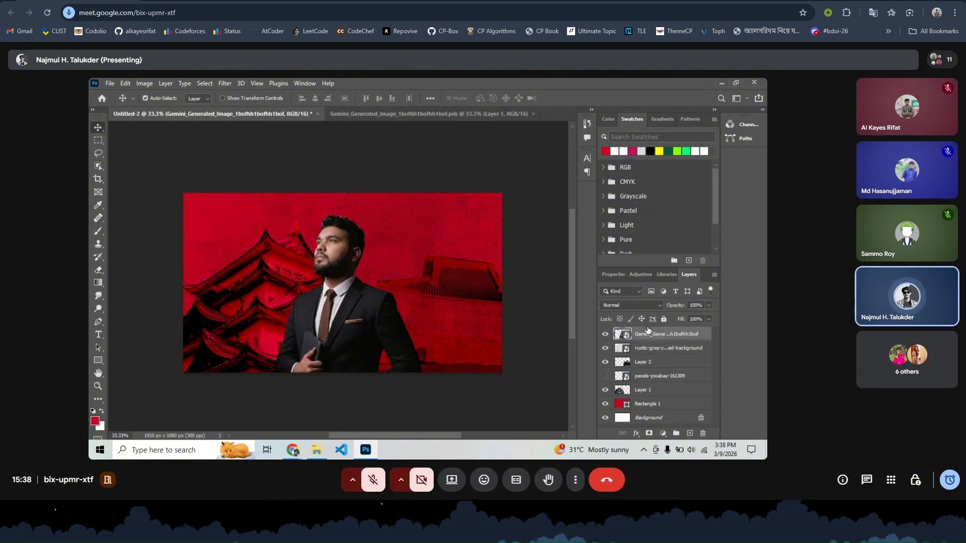
pyautogui.moveTo(338, 324); pyautogui.dragTo(346, 321)
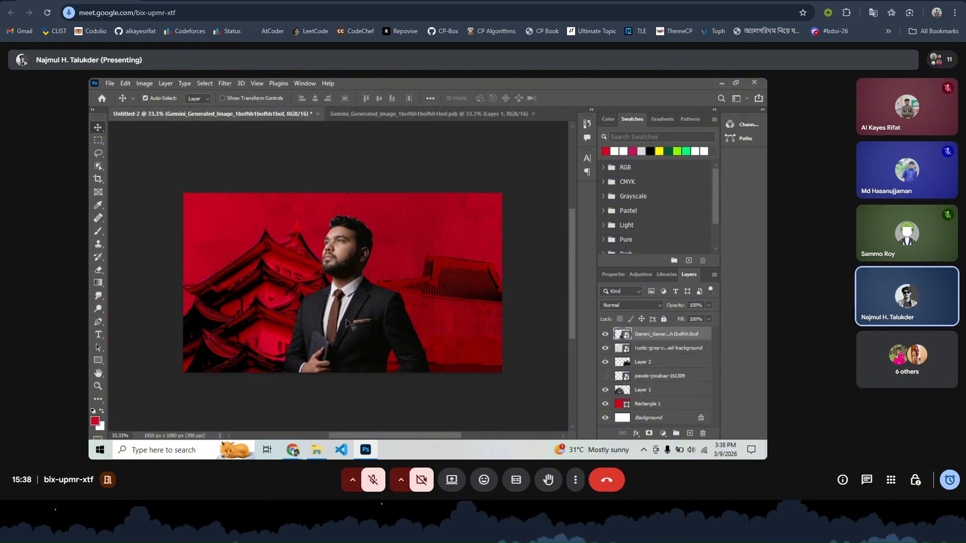
# - Free-transform the portrait to about 128%, place it just right of centre, and commit
pyautogui.hotkey('ctrl', 't')
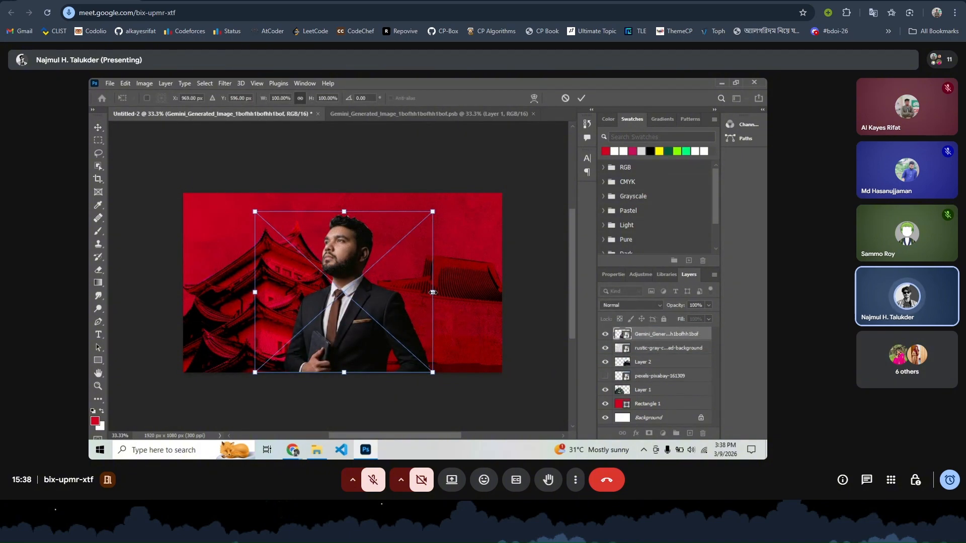
pyautogui.moveTo(433, 292); pyautogui.dragTo(506, 292)
pyautogui.moveTo(396, 305); pyautogui.dragTo(363, 321)
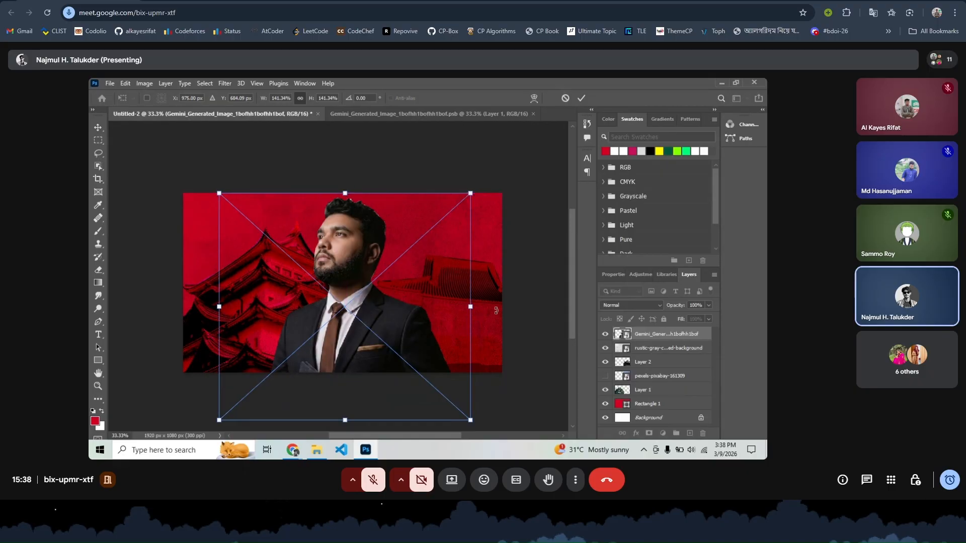
pyautogui.moveTo(470, 307); pyautogui.dragTo(446, 306)
pyautogui.moveTo(358, 330); pyautogui.dragTo(373, 326)
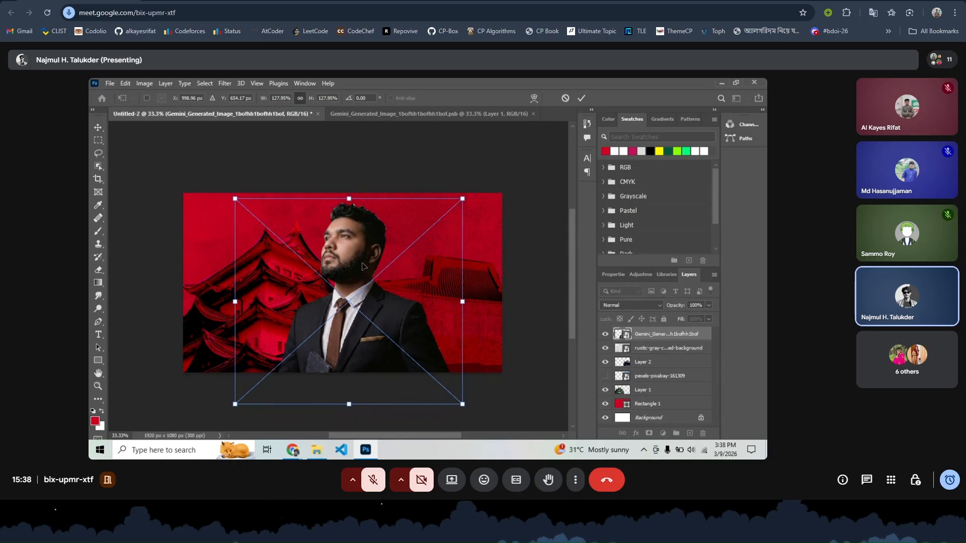
pyautogui.moveTo(365, 266); pyautogui.dragTo(361, 267)
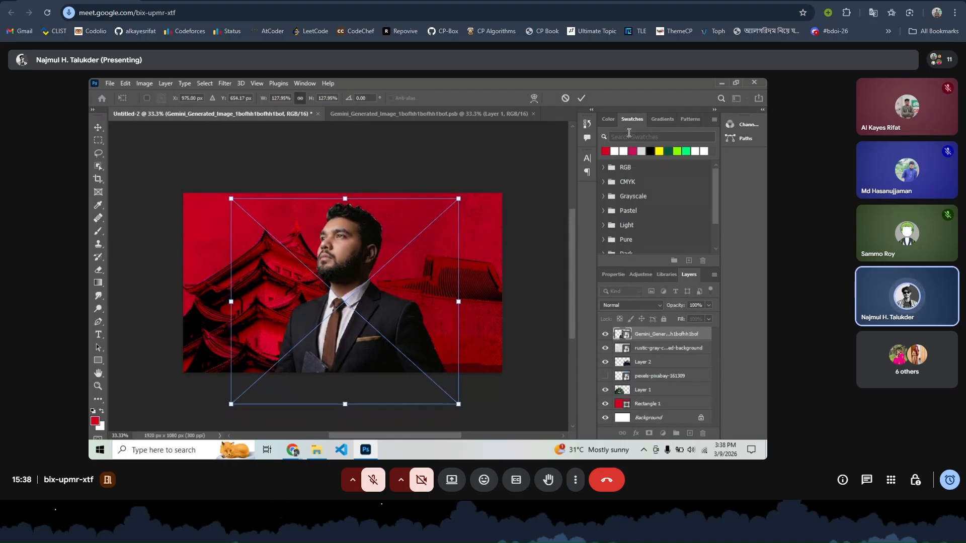
pyautogui.click(581, 100)
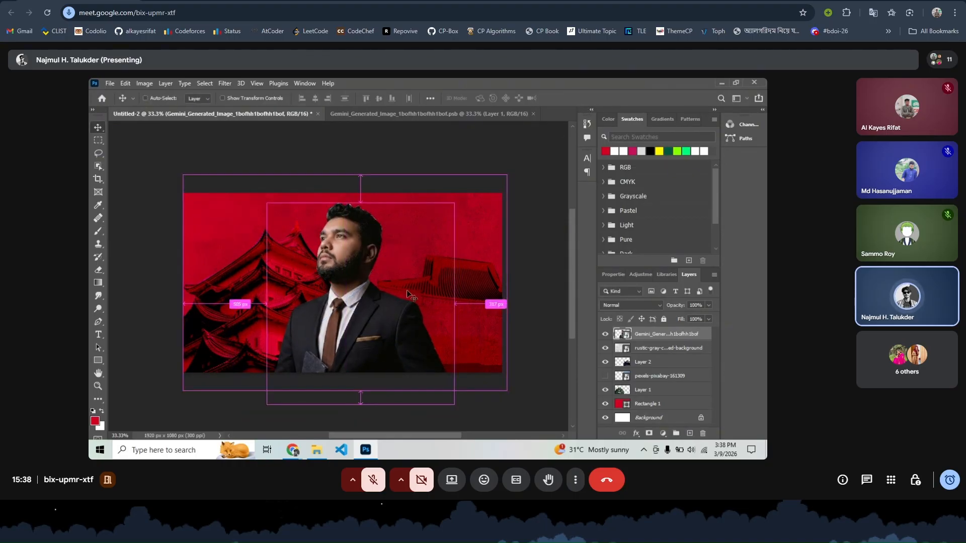
pyautogui.hotkey('ctrl', '+')
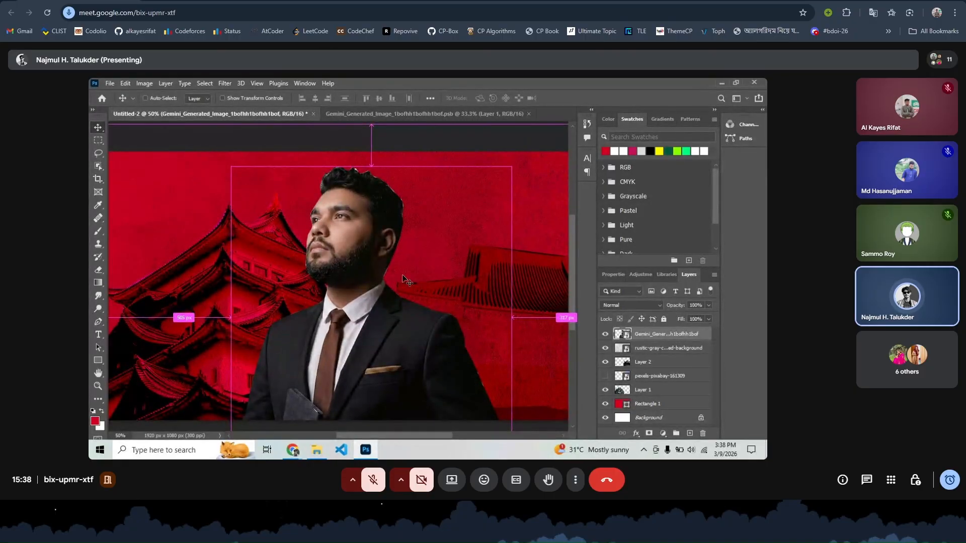
# - Apply a Camera Raw Filter to the portrait with Exposure +0.85, Contrast +23, Shadows +32
pyautogui.click(143, 83)
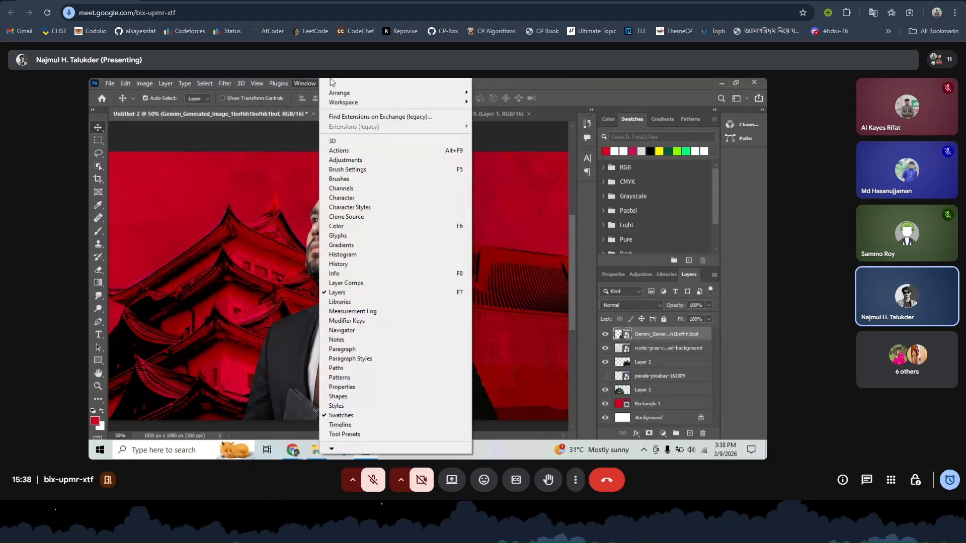
pyautogui.click(225, 84)
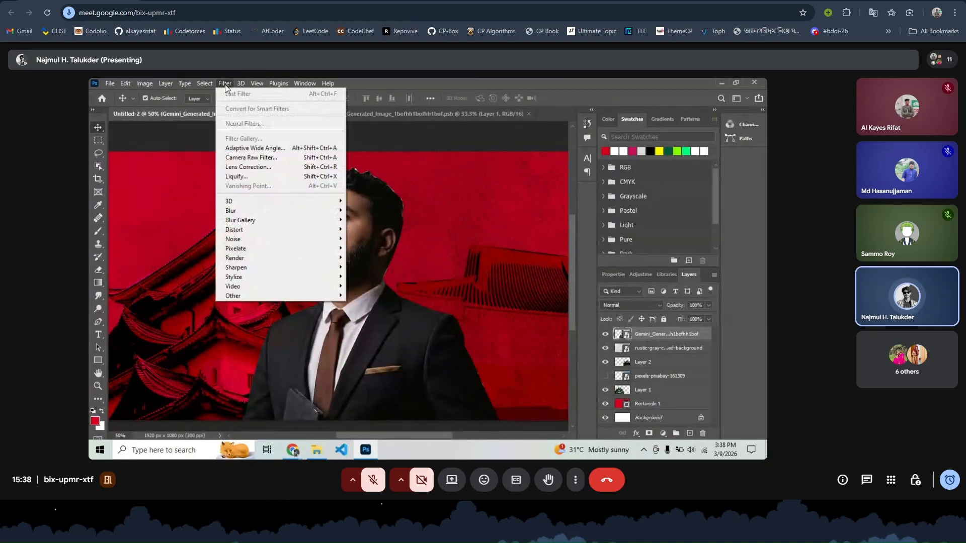
pyautogui.click(273, 160)
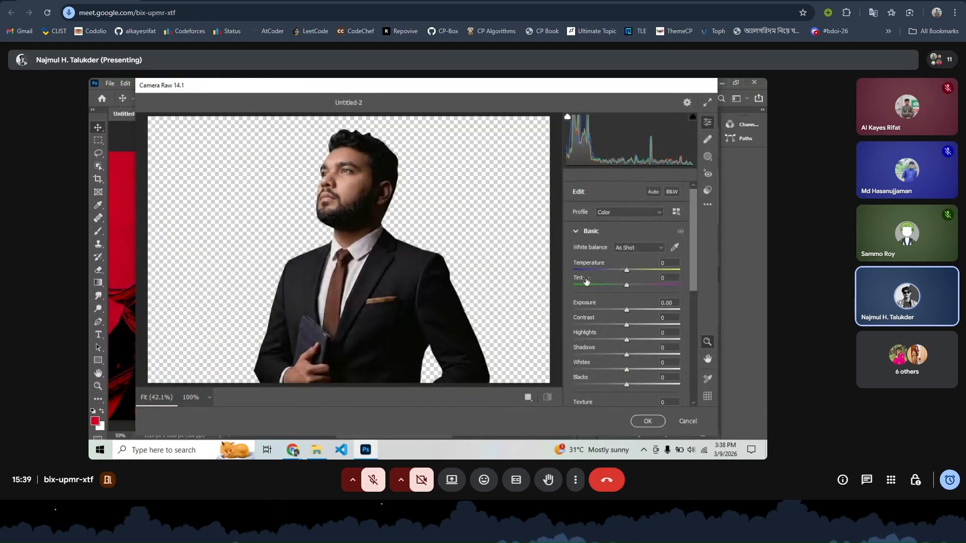
pyautogui.moveTo(628, 310); pyautogui.dragTo(636, 311)
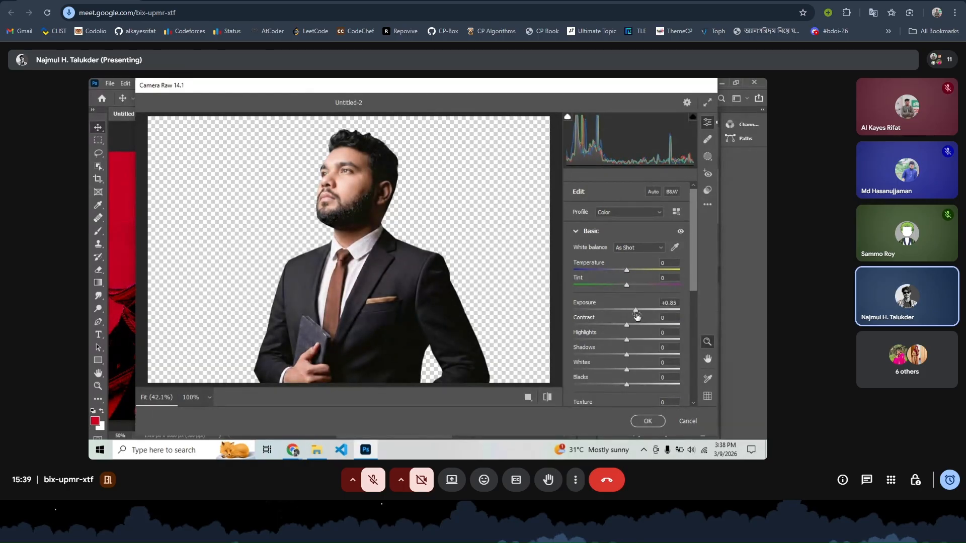
pyautogui.moveTo(626, 328); pyautogui.dragTo(640, 334)
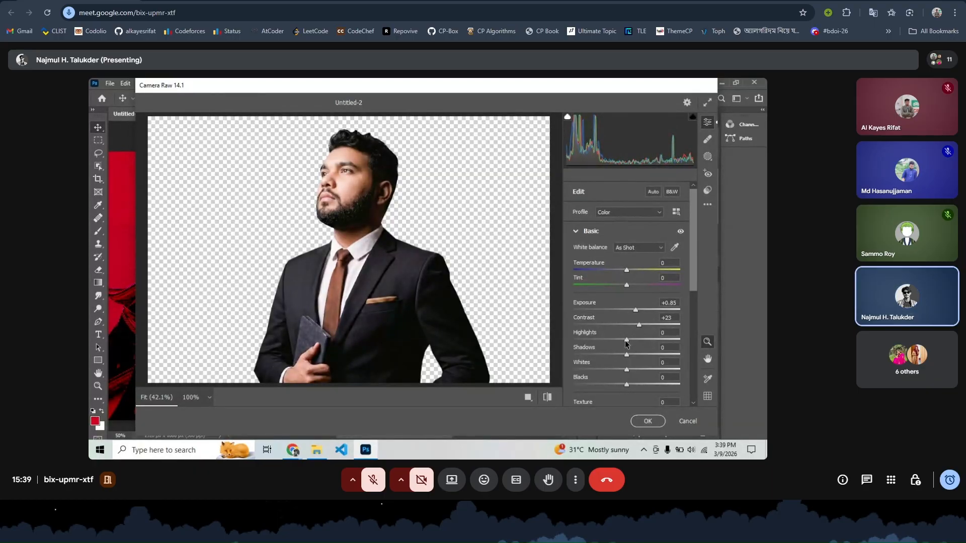
pyautogui.moveTo(627, 356); pyautogui.dragTo(644, 354)
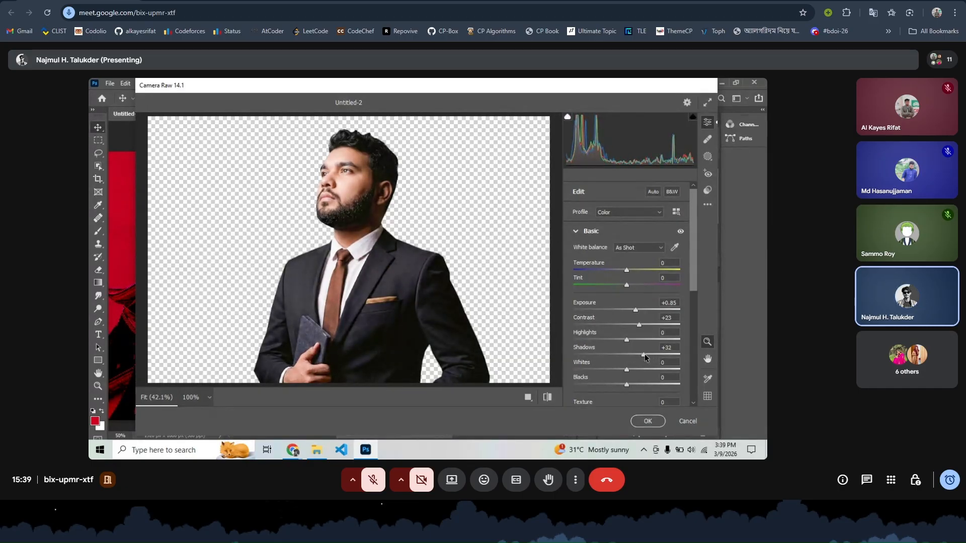
pyautogui.click(646, 422)
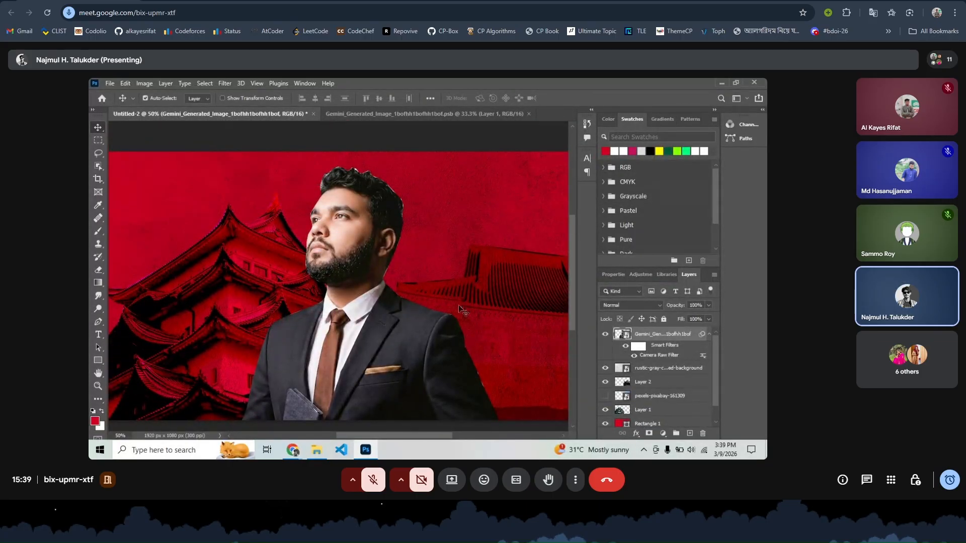
pyautogui.scroll(-2, 459, 306)
pyautogui.scroll(3, 415, 326)
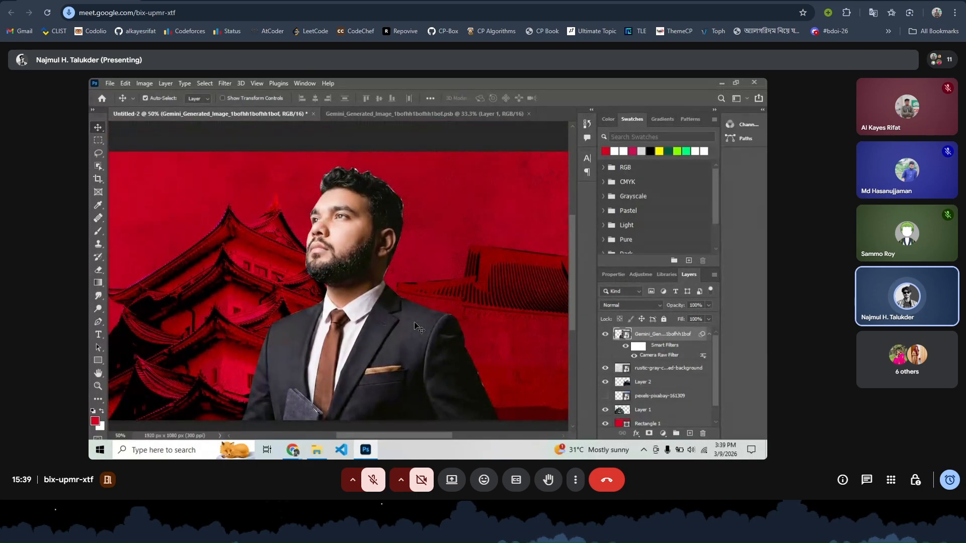
pyautogui.scroll(-2, 415, 326)
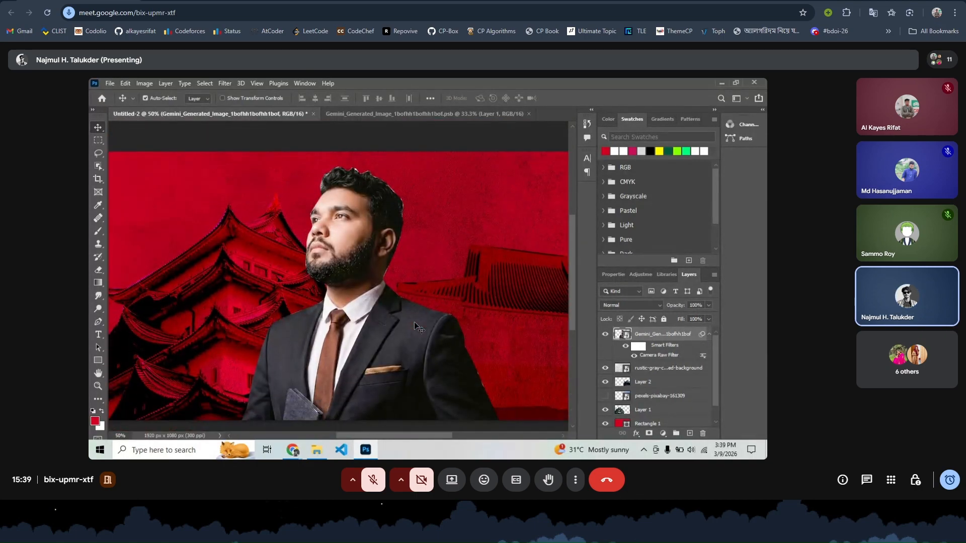
pyautogui.scroll(-1, 415, 324)
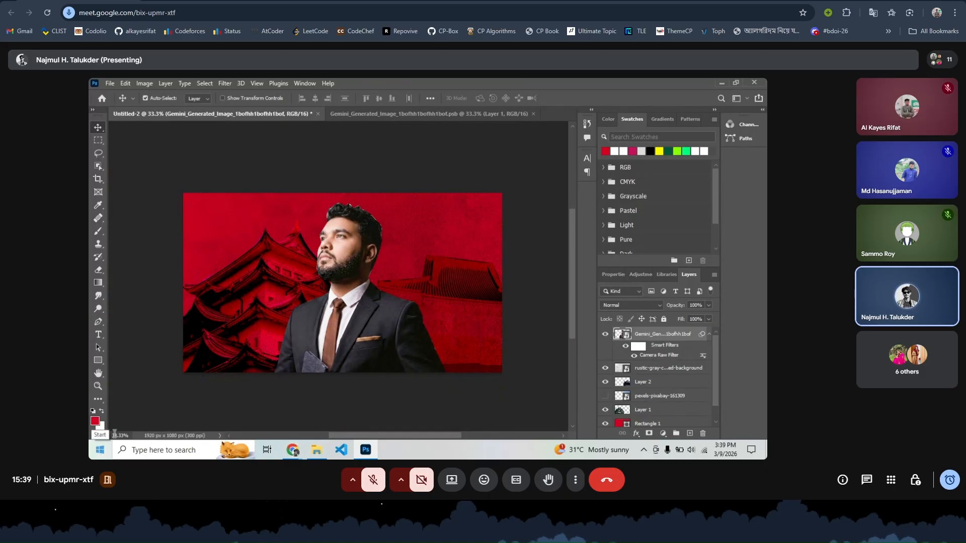
pyautogui.moveTo(292, 449)
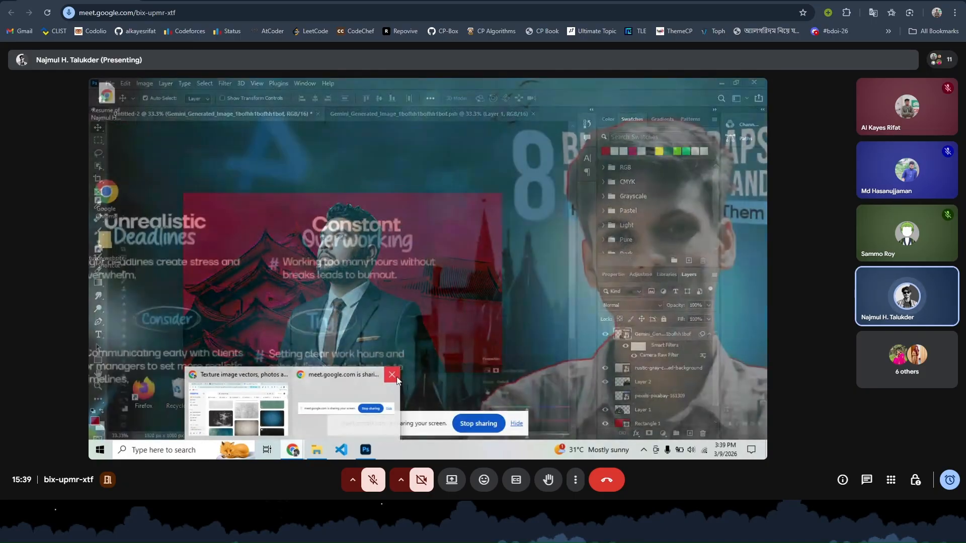
# - Stop presenting Photoshop in Meet and toggle the microphone on, then off again
pyautogui.click(393, 375)
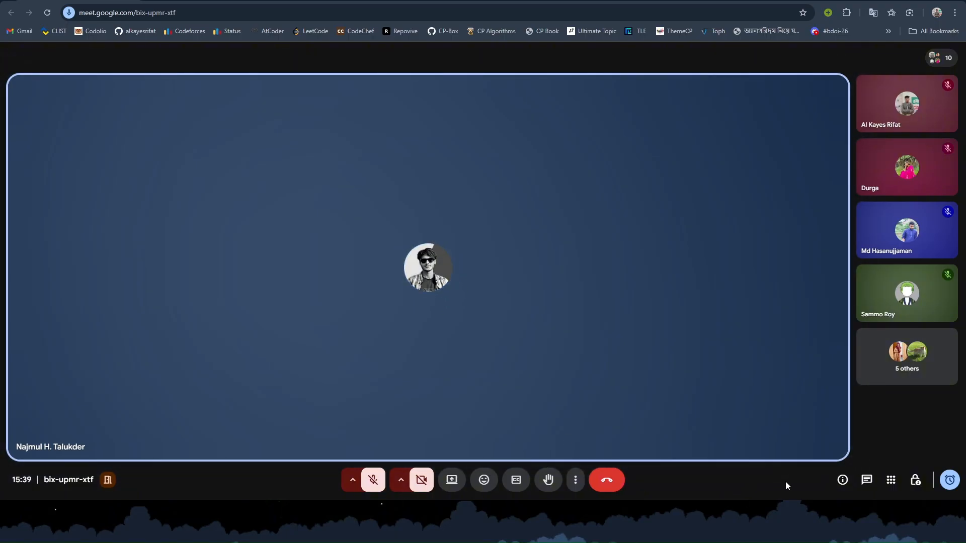
pyautogui.click(378, 475)
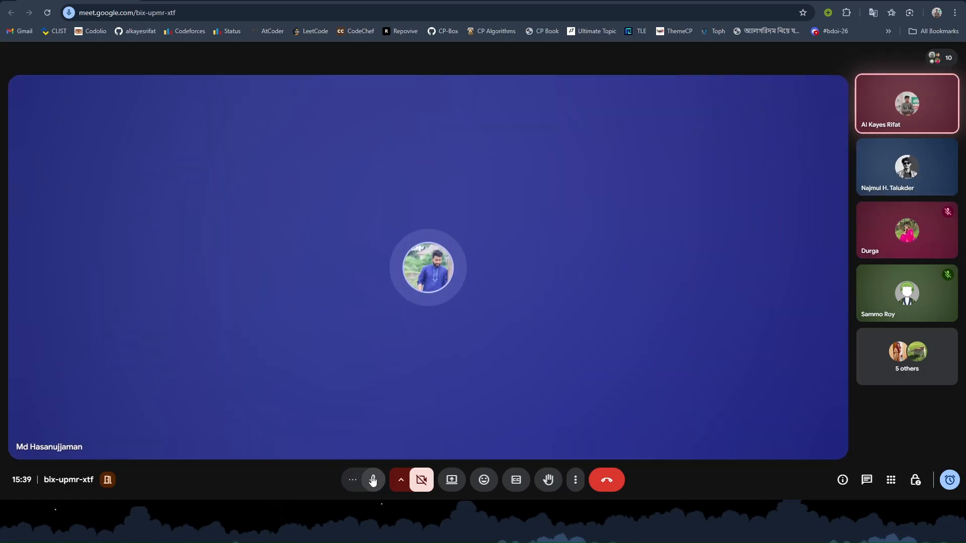
pyautogui.click(372, 480)
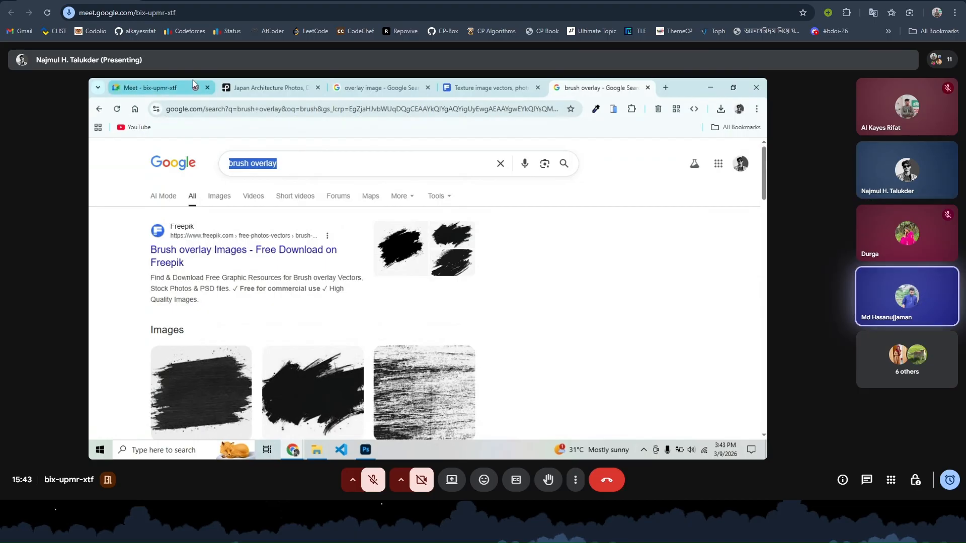
# - Open Facebook in a new tab via a Google search for facebook
pyautogui.click(267, 87)
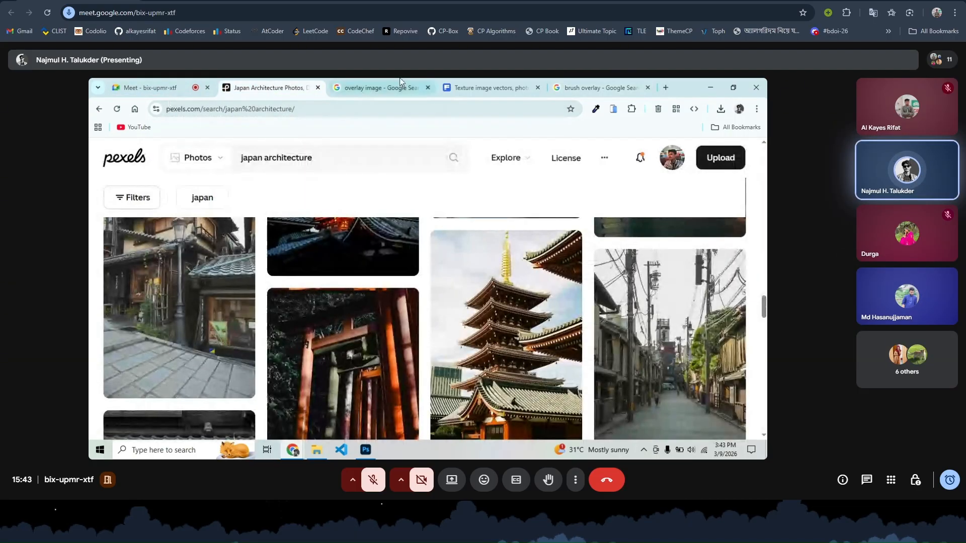
pyautogui.click(665, 88)
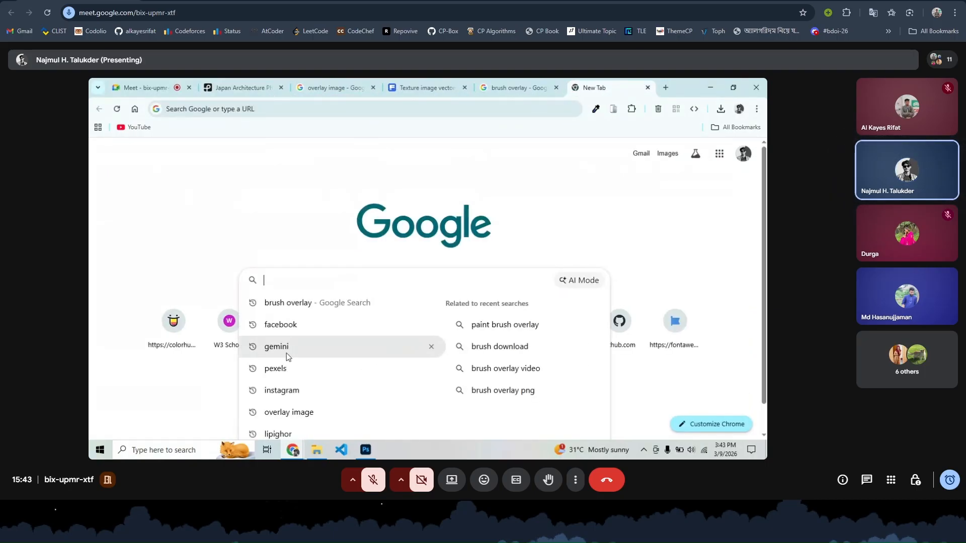
pyautogui.click(284, 327)
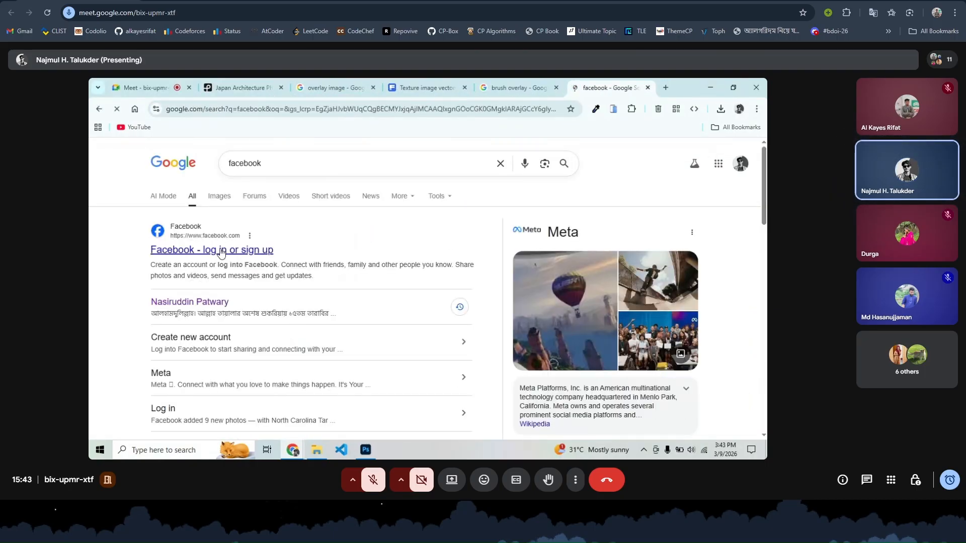
pyautogui.click(222, 251)
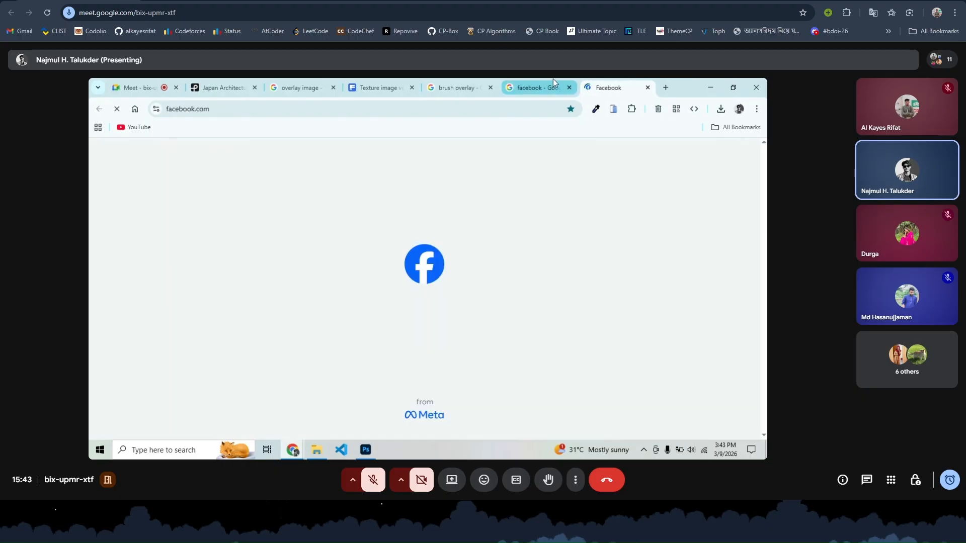
pyautogui.click(570, 88)
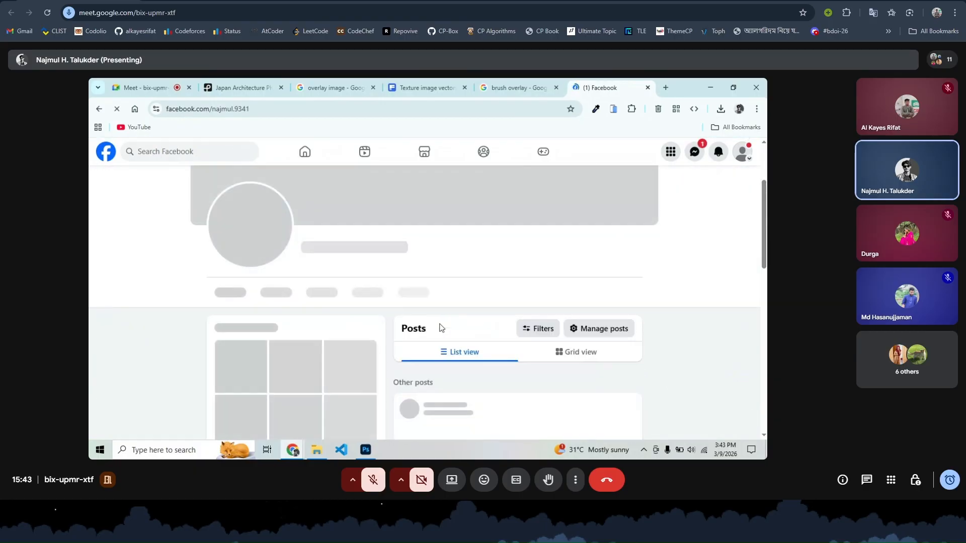
# - Open the profile's Robilop portfolio site and browse its red thumbnail designs before returning to Photoshop
pyautogui.scroll(-6, 440, 328)
pyautogui.scroll(5, 325, 298)
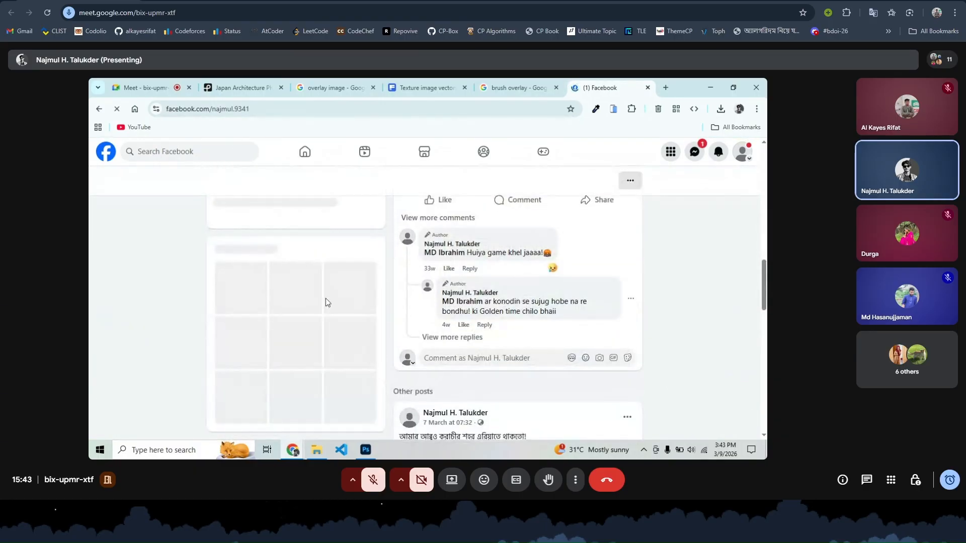
pyautogui.click(303, 227)
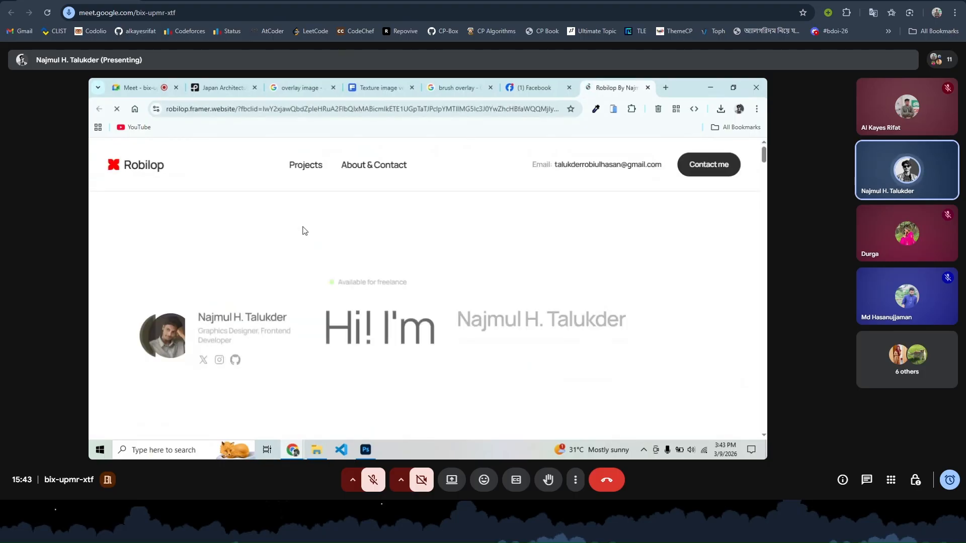
pyautogui.scroll(-10, 304, 231)
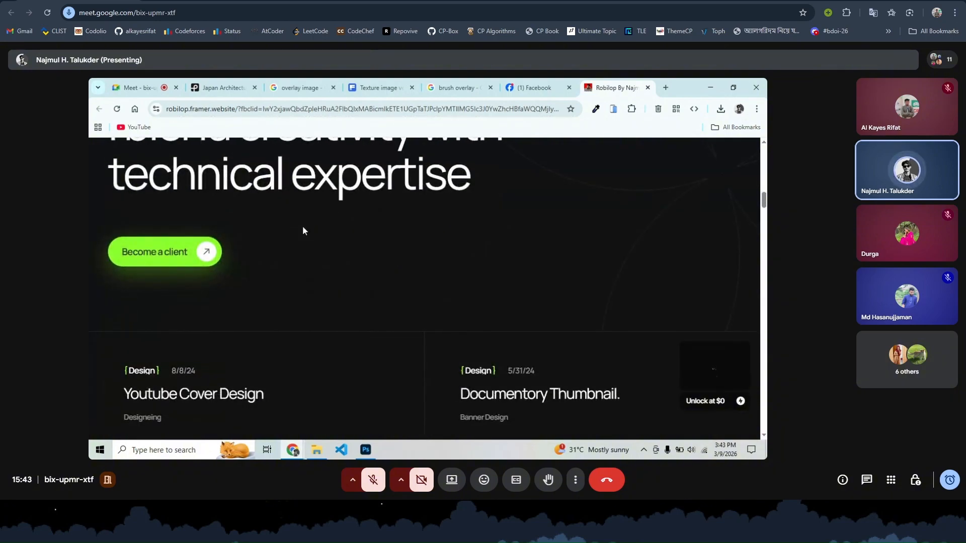
pyautogui.scroll(-15, 304, 231)
pyautogui.scroll(10, 303, 231)
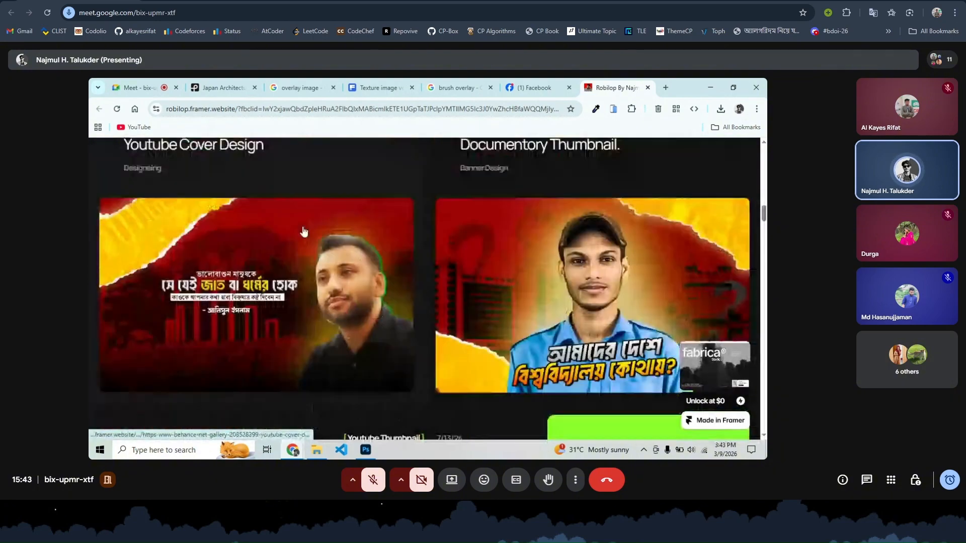
pyautogui.scroll(2, 303, 232)
pyautogui.scroll(5, 576, 304)
pyautogui.hscroll(3, 577, 275)
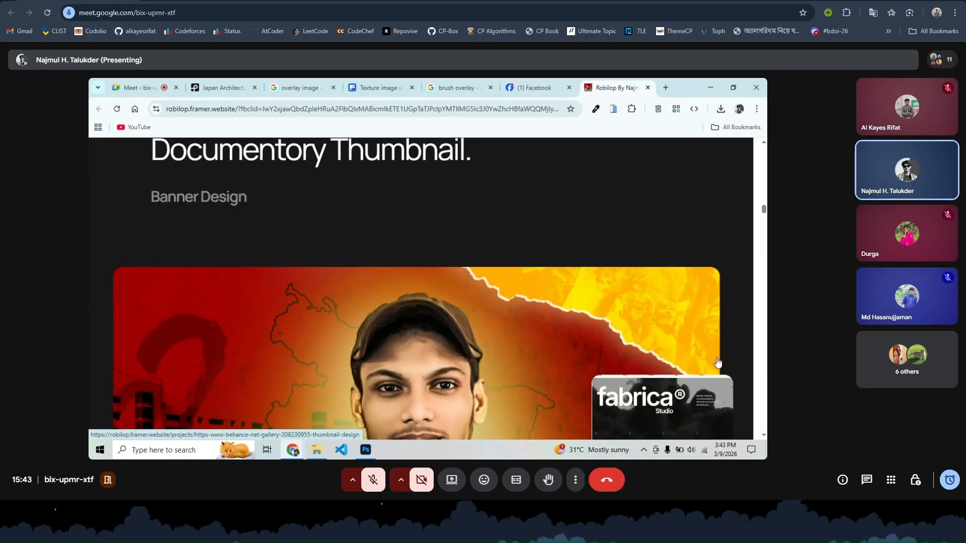
pyautogui.scroll(-3, 718, 362)
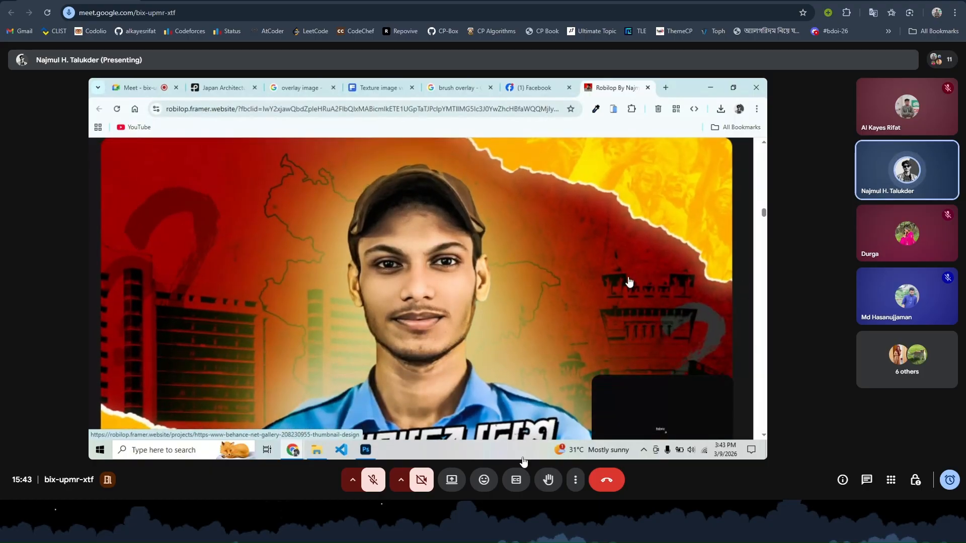
pyautogui.click(365, 450)
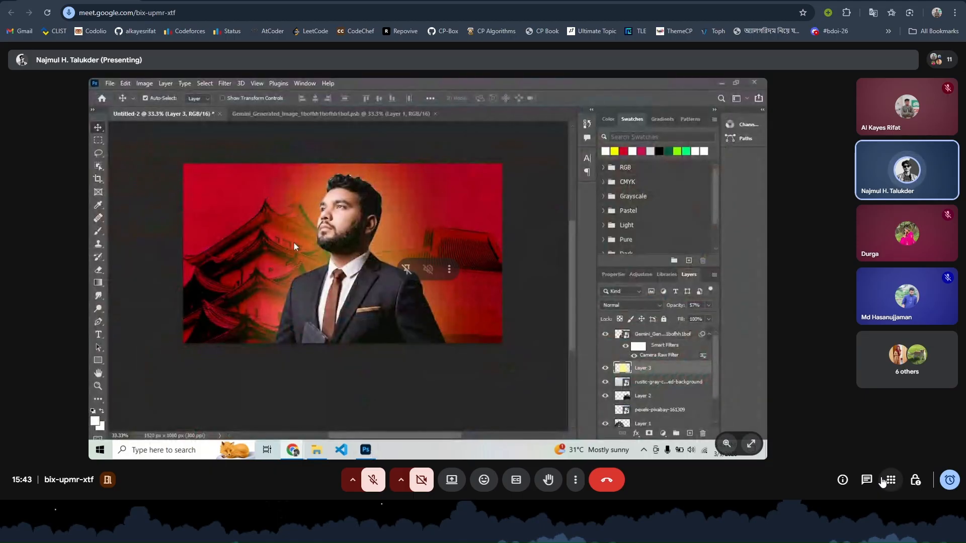
# - Post 'vai paper texture ?' in the Meet chat and close the messages panel
pyautogui.click(867, 480)
pyautogui.write('vai')
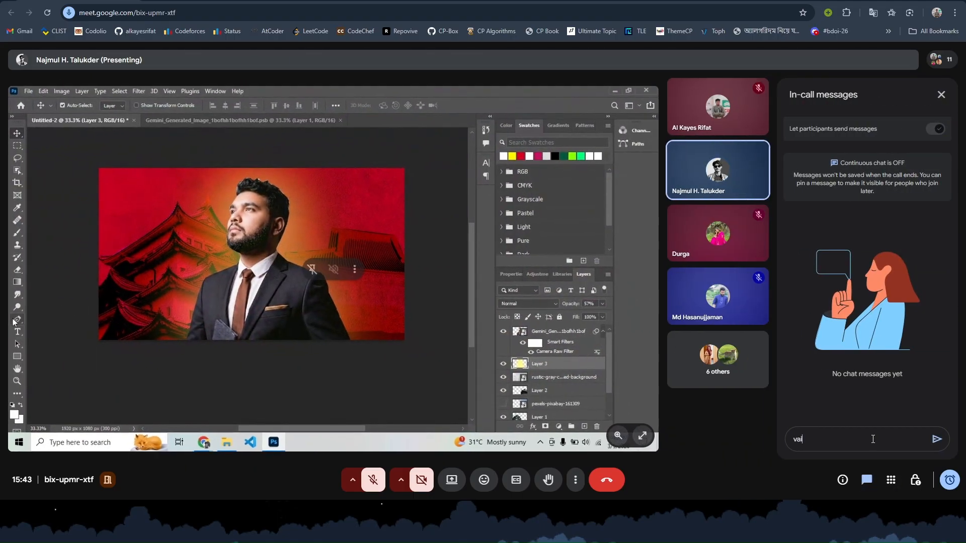
pyautogui.write(' paper text')
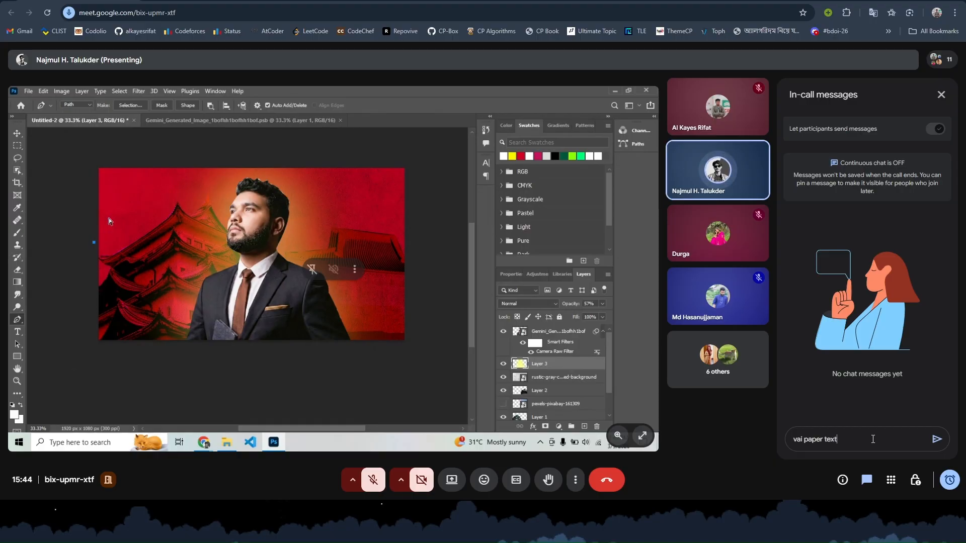
pyautogui.write('ure ?')
pyautogui.press('Return')
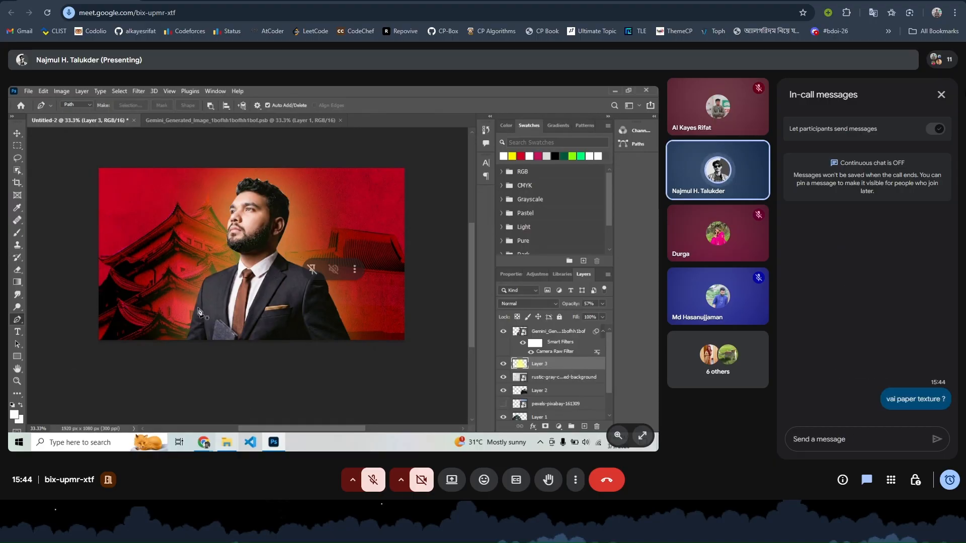
pyautogui.click(941, 94)
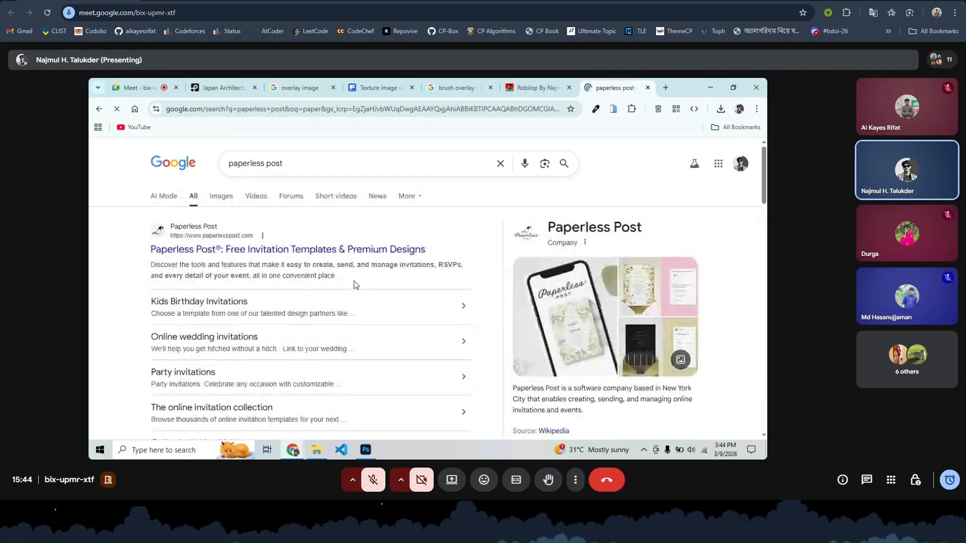
# - Unmute the microphone in the Meet call
pyautogui.click(372, 488)
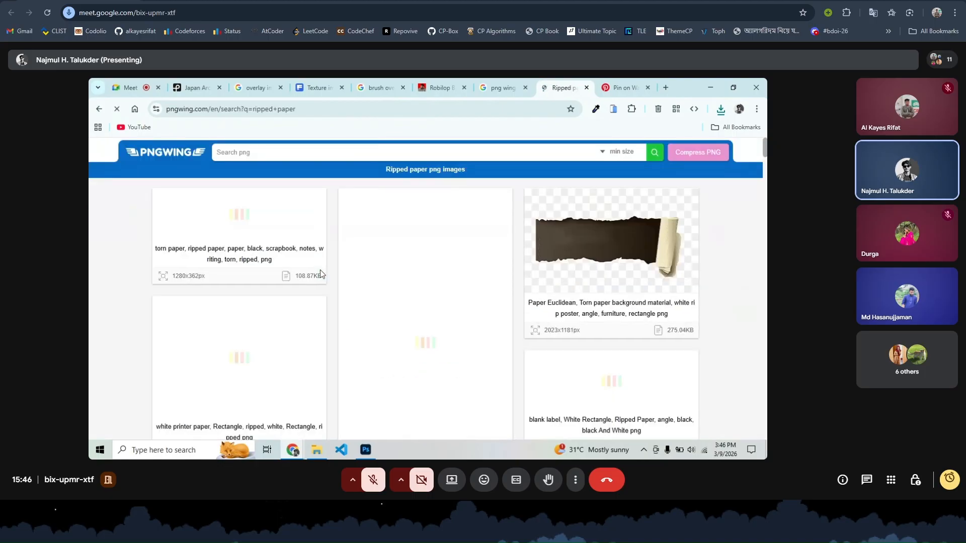
# - Scroll through PNGWing's ripped paper search results
pyautogui.scroll(-10, 320, 272)
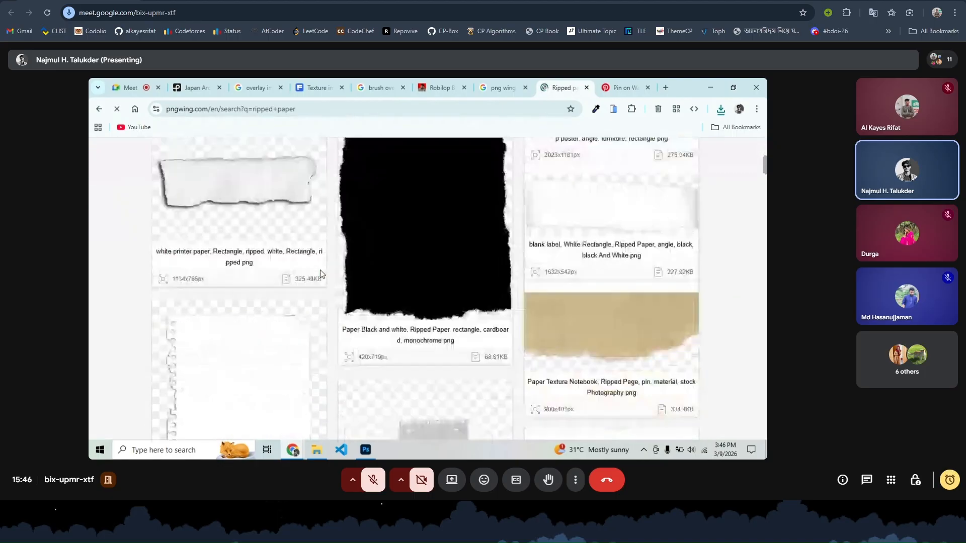
pyautogui.scroll(-7, 321, 274)
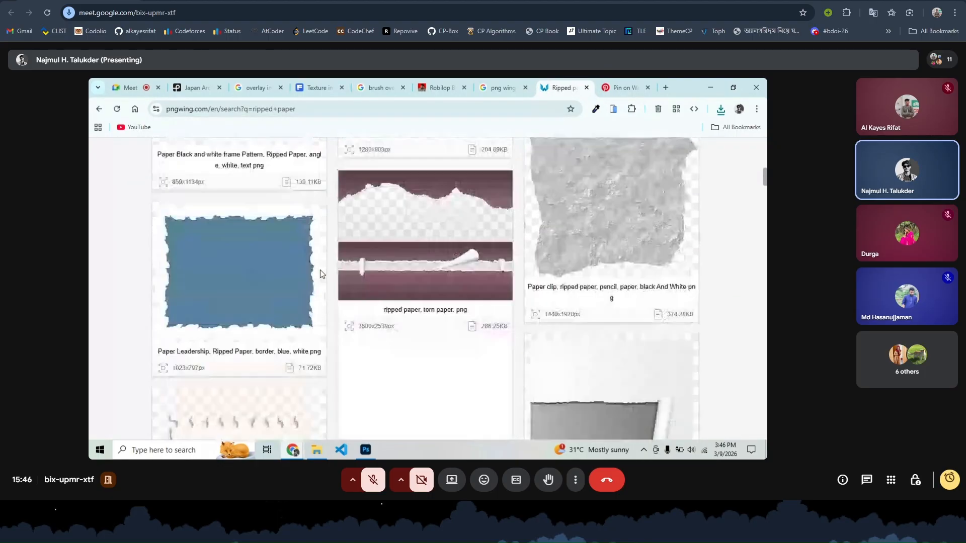
pyautogui.scroll(-7, 320, 270)
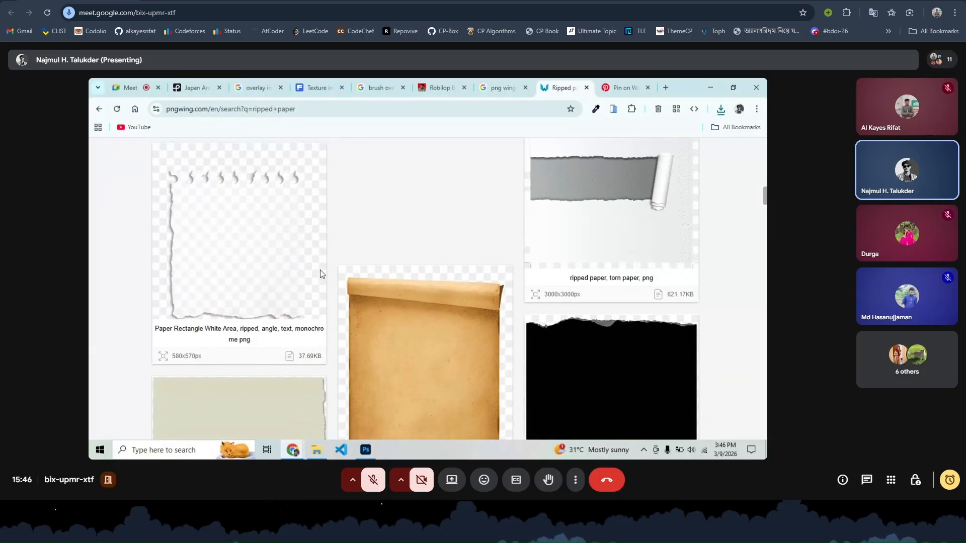
pyautogui.scroll(-8, 319, 270)
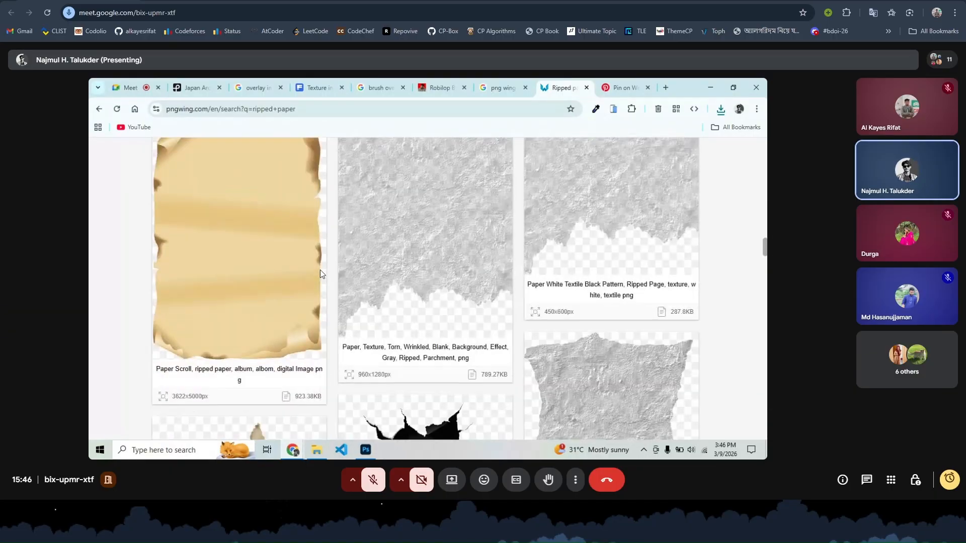
pyautogui.scroll(-8, 320, 269)
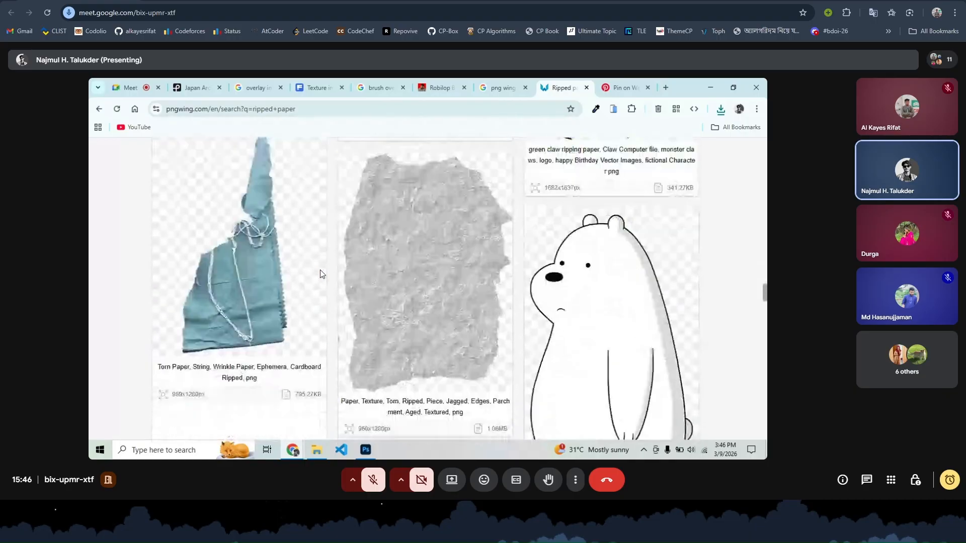
pyautogui.scroll(-10, 320, 269)
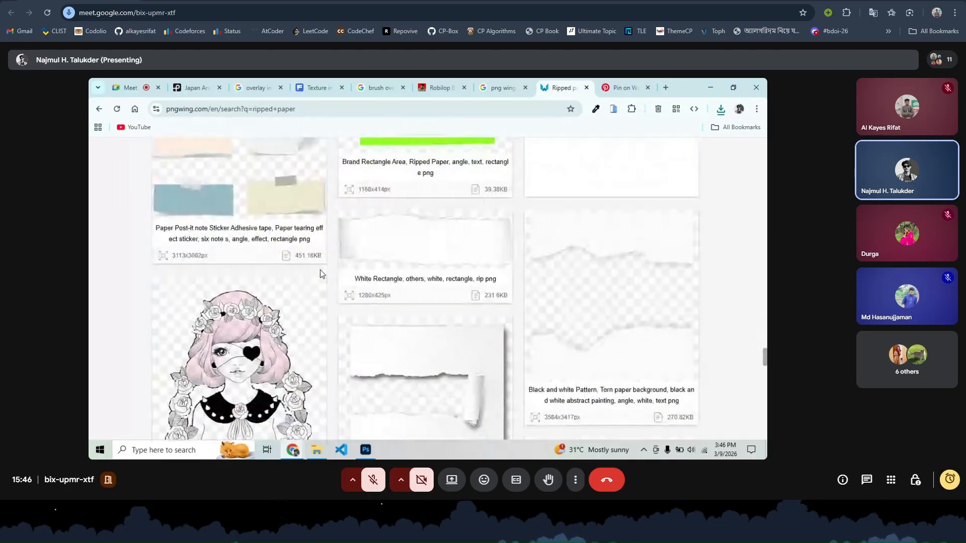
pyautogui.scroll(6, 319, 269)
pyautogui.scroll(2, 319, 270)
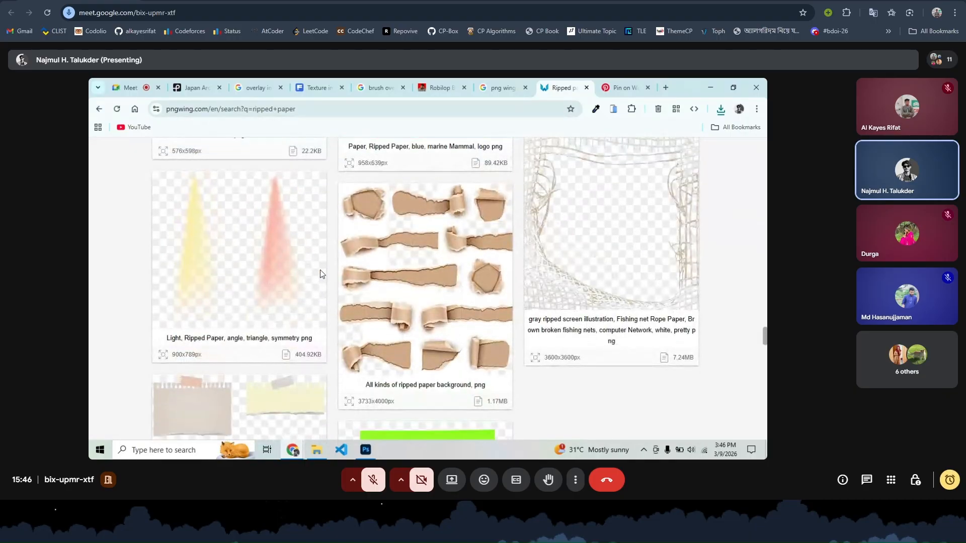
pyautogui.scroll(-8, 320, 270)
pyautogui.scroll(-5, 320, 270)
pyautogui.scroll(6, 320, 270)
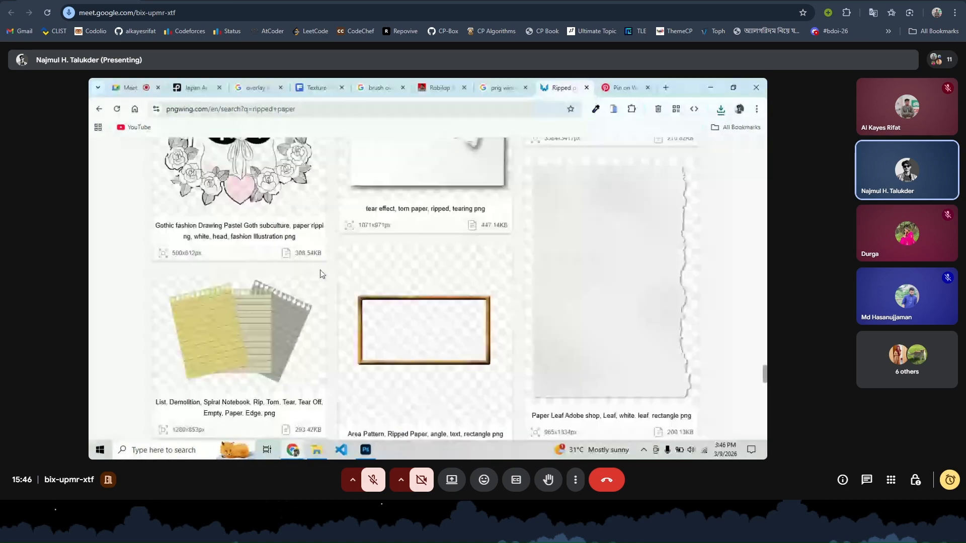
pyautogui.scroll(2, 616, 216)
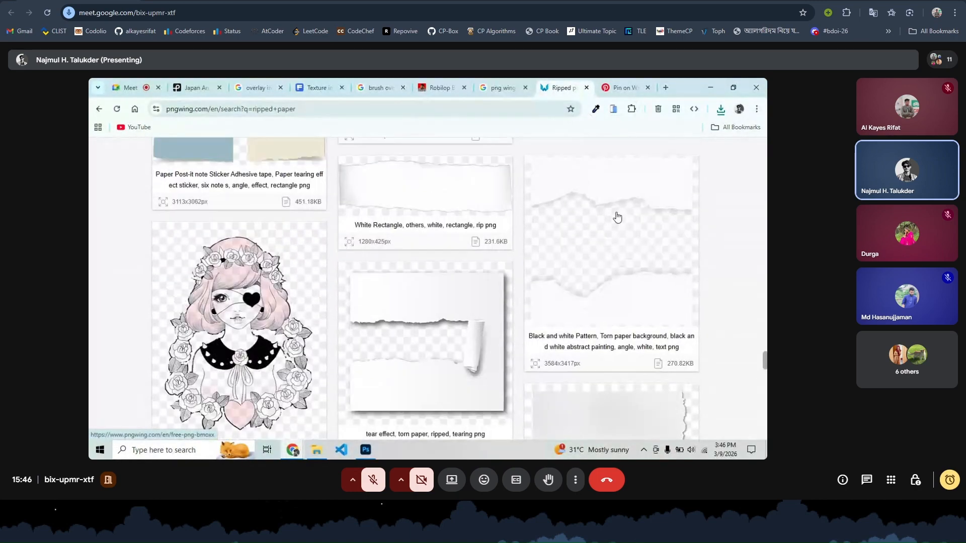
# - Open the torn paper background PNG's page and hit its download button
pyautogui.click(634, 252)
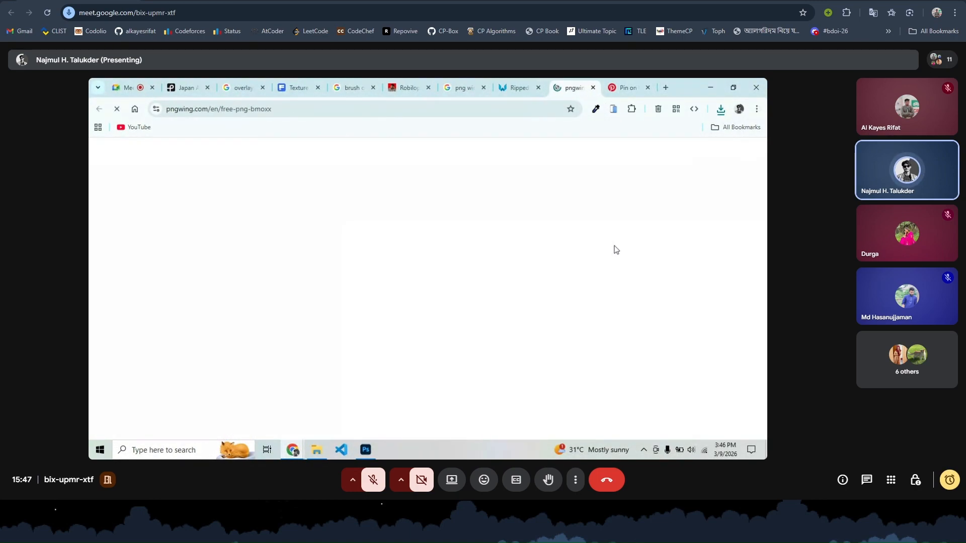
pyautogui.scroll(-6, 378, 258)
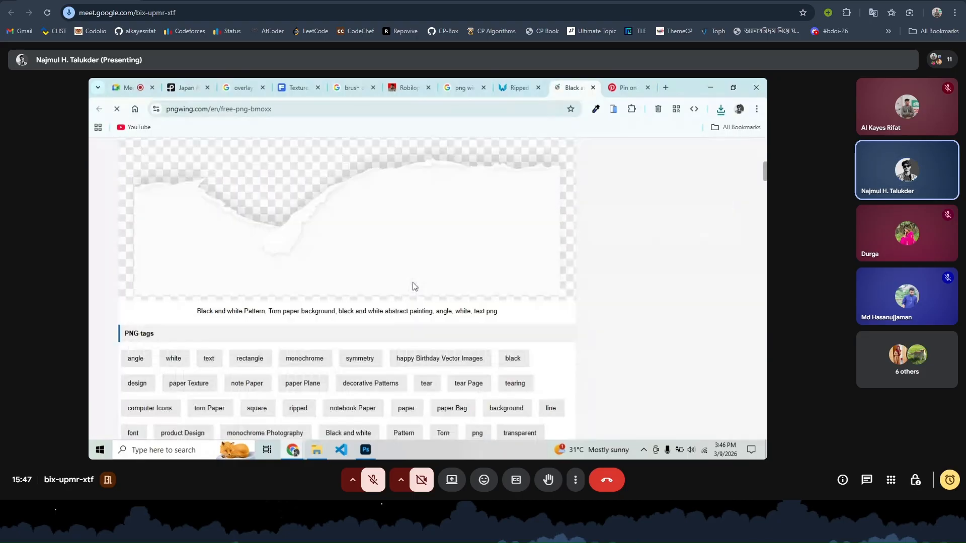
pyautogui.scroll(-4, 414, 284)
pyautogui.click(371, 380)
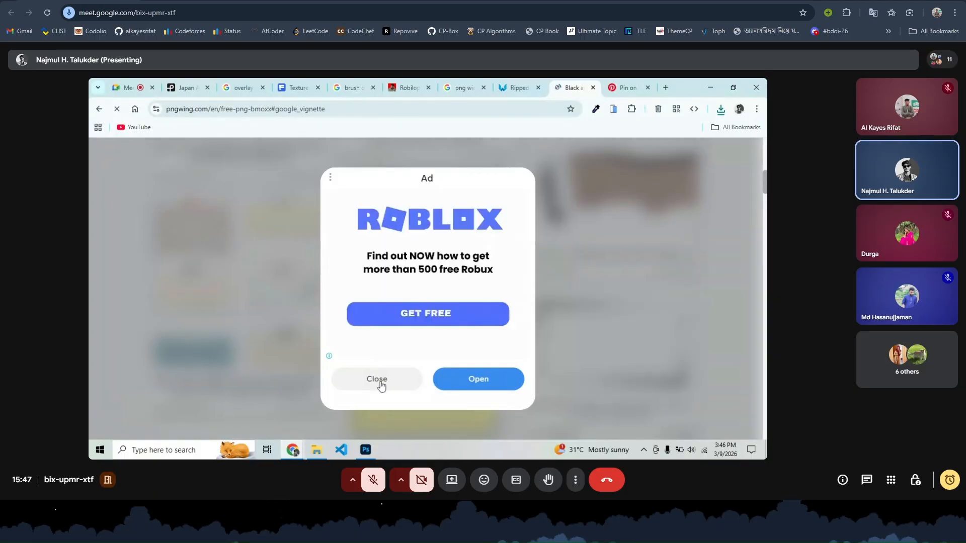
# - Dismiss the call time-limit notice and send 'ripped paper' in the Meet chat
pyautogui.click(462, 87)
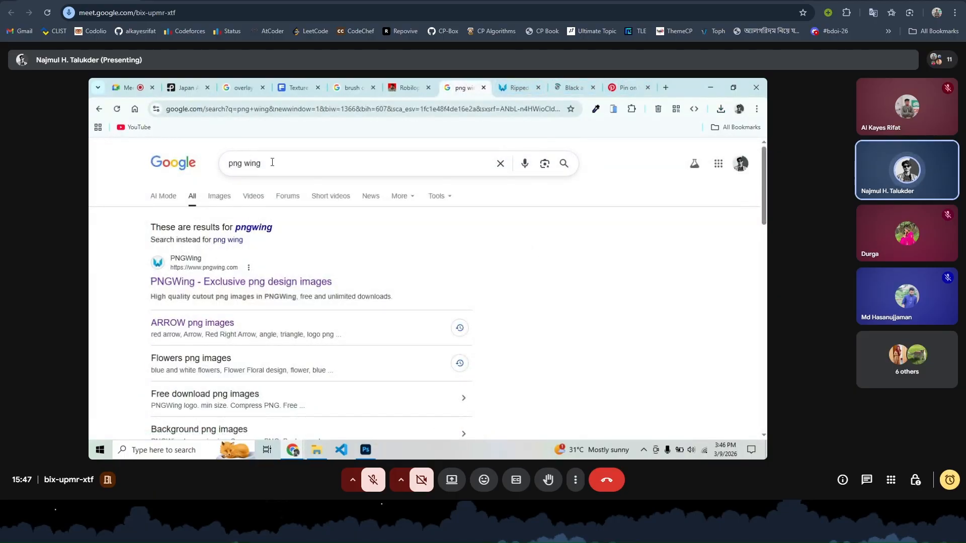
pyautogui.click(126, 87)
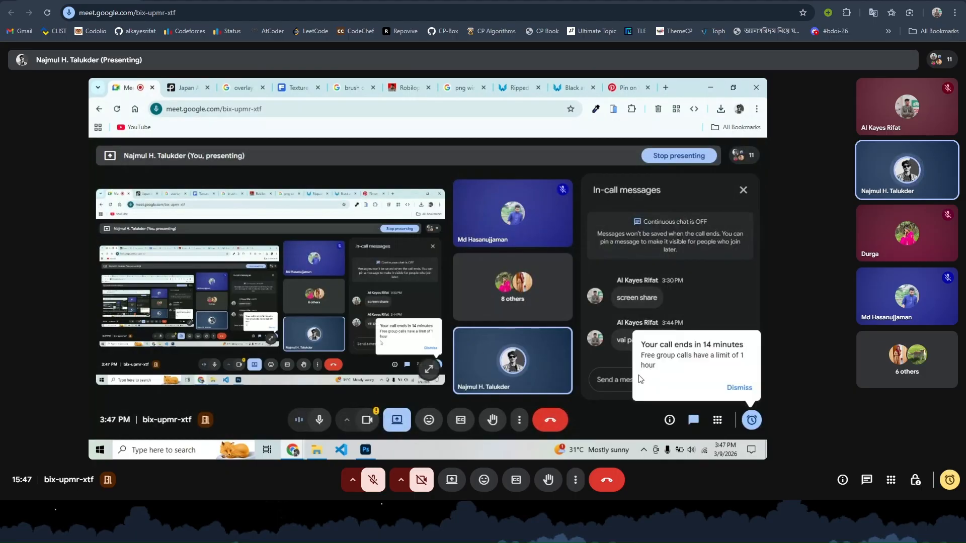
pyautogui.click(606, 380)
pyautogui.write('ripped paper')
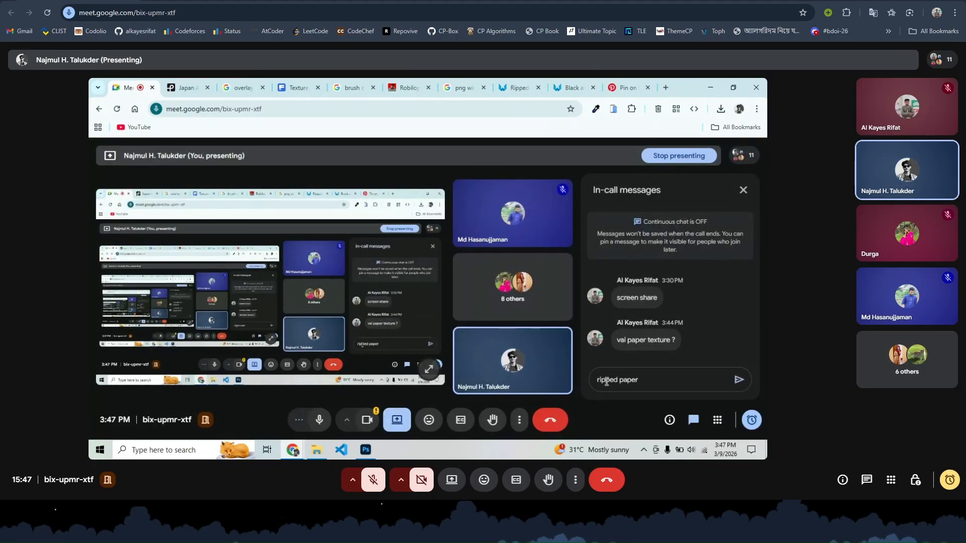
pyautogui.press('Return')
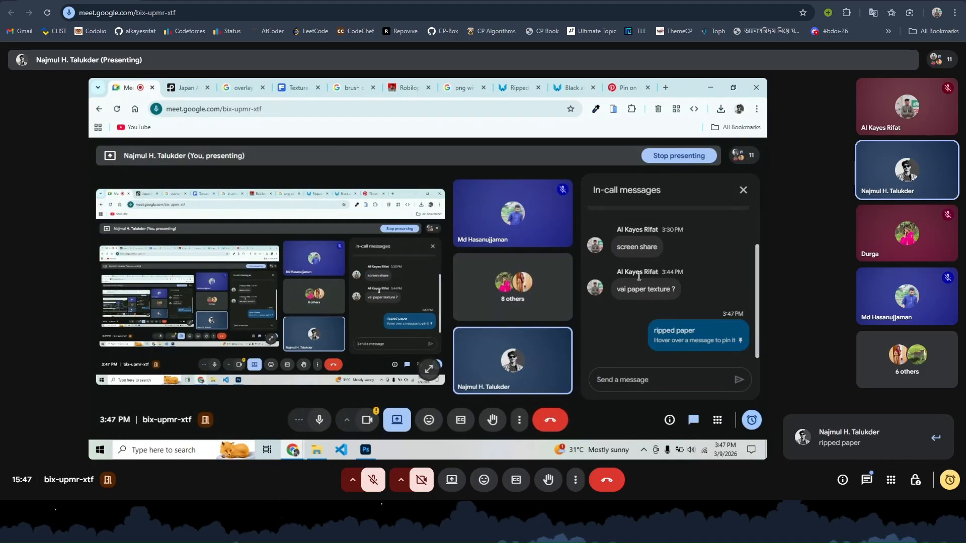
# - Return to the torn paper PNGWing page and close the Roblox ad covering it
pyautogui.click(625, 87)
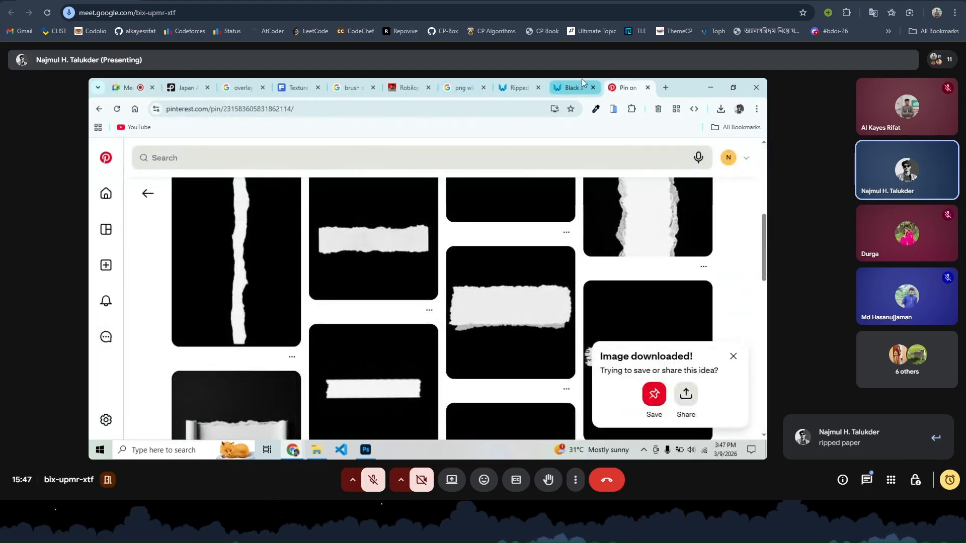
pyautogui.click(572, 88)
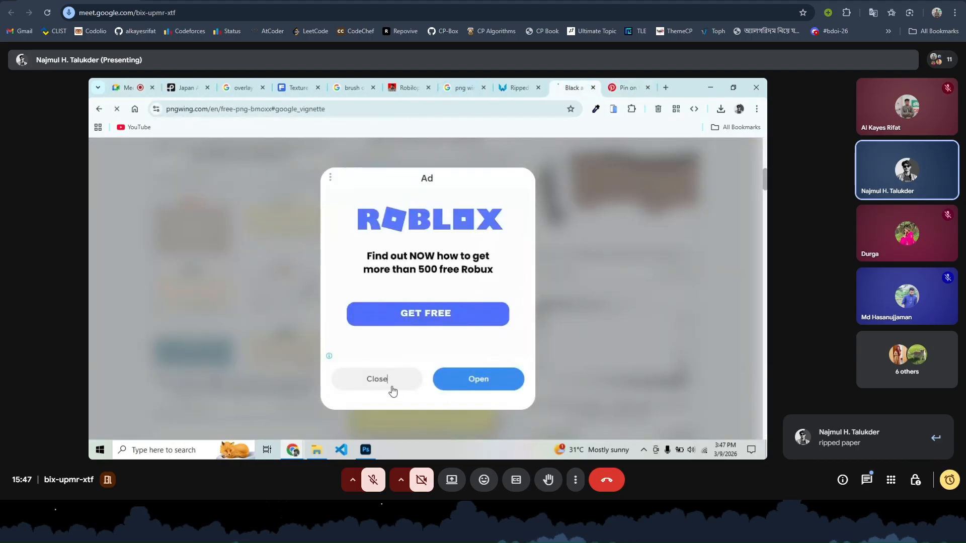
pyautogui.click(393, 392)
pyautogui.scroll(-3, 430, 328)
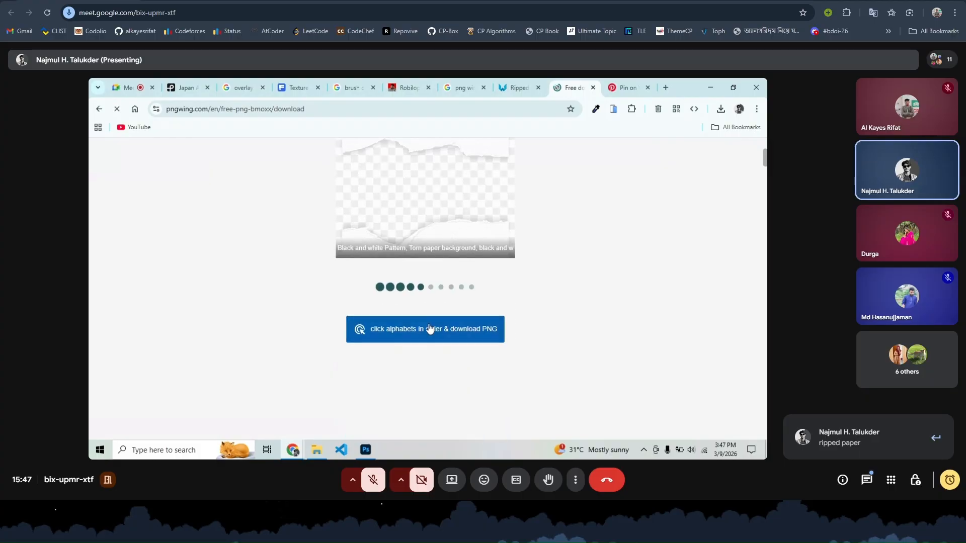
# - Start the torn paper PNG download and scroll down through the related images
pyautogui.click(430, 328)
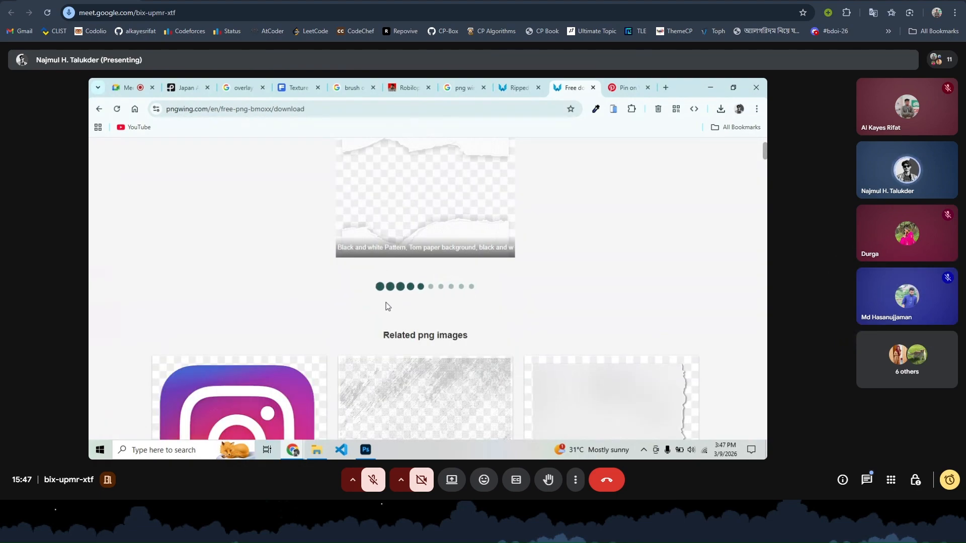
pyautogui.scroll(-5, 386, 307)
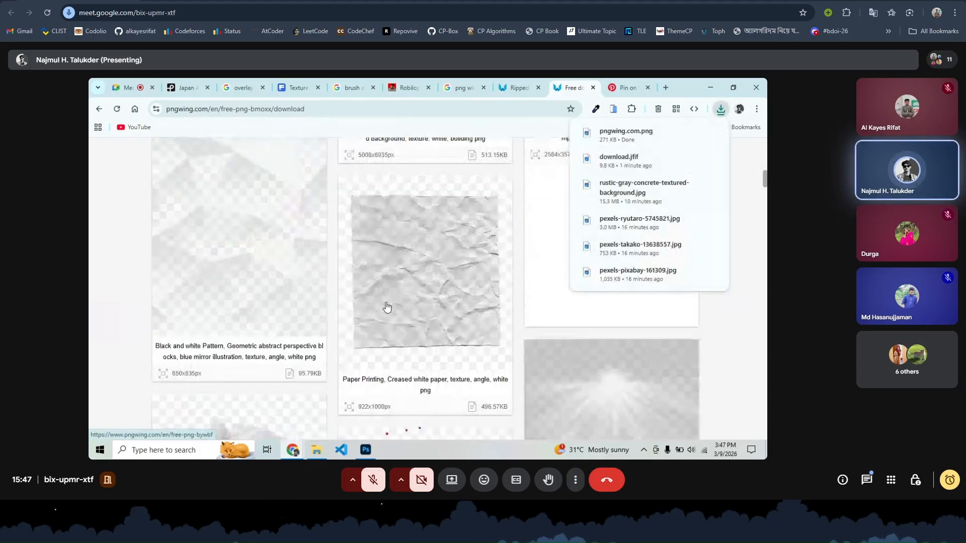
pyautogui.scroll(-8, 386, 306)
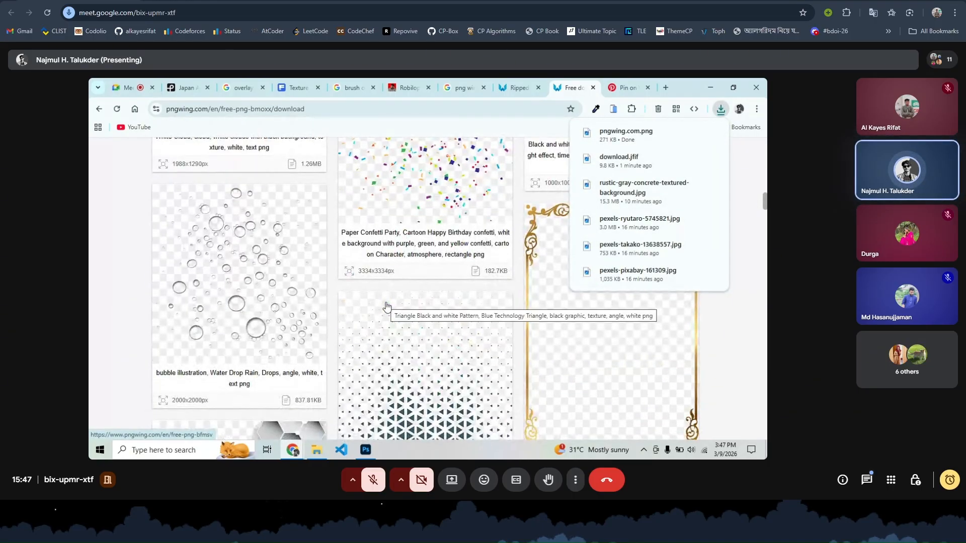
pyautogui.scroll(-6, 386, 307)
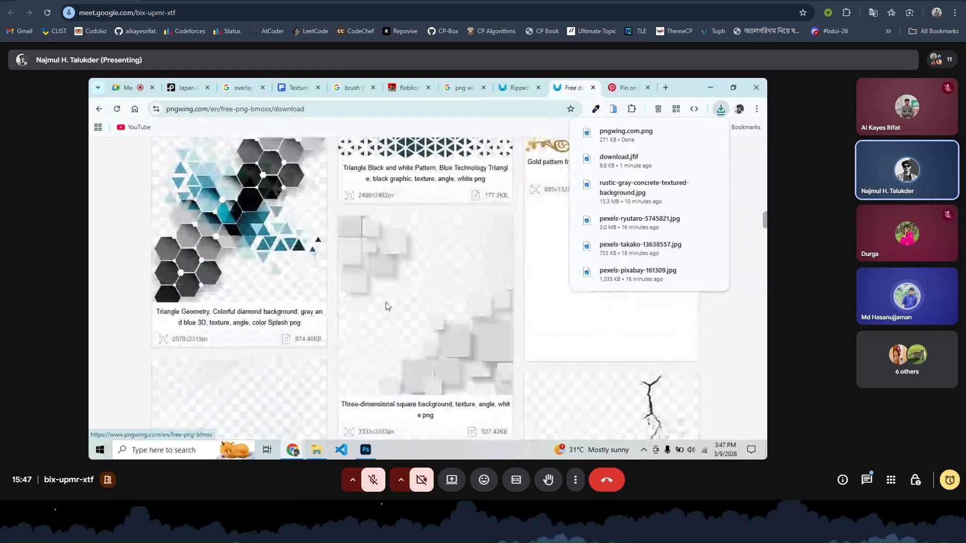
pyautogui.scroll(-10, 386, 307)
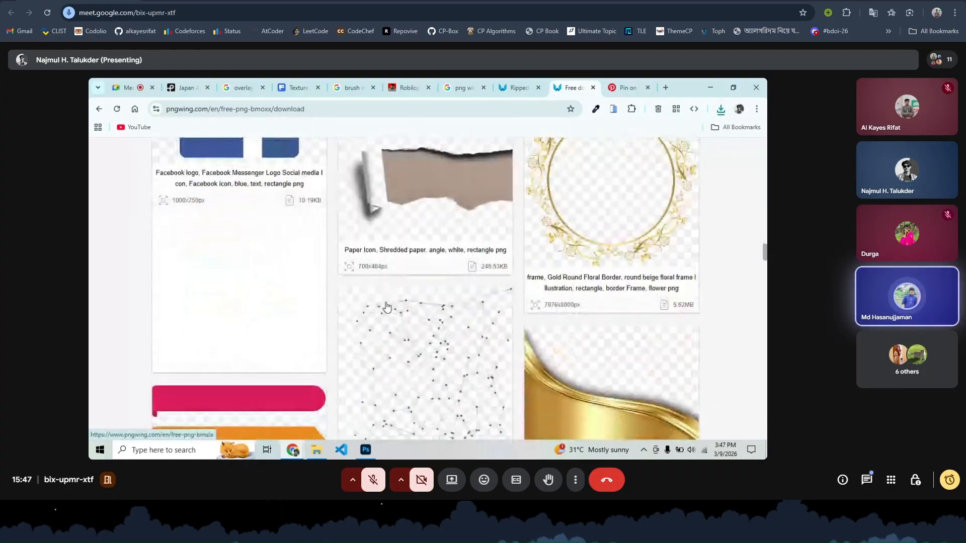
pyautogui.scroll(-10, 386, 304)
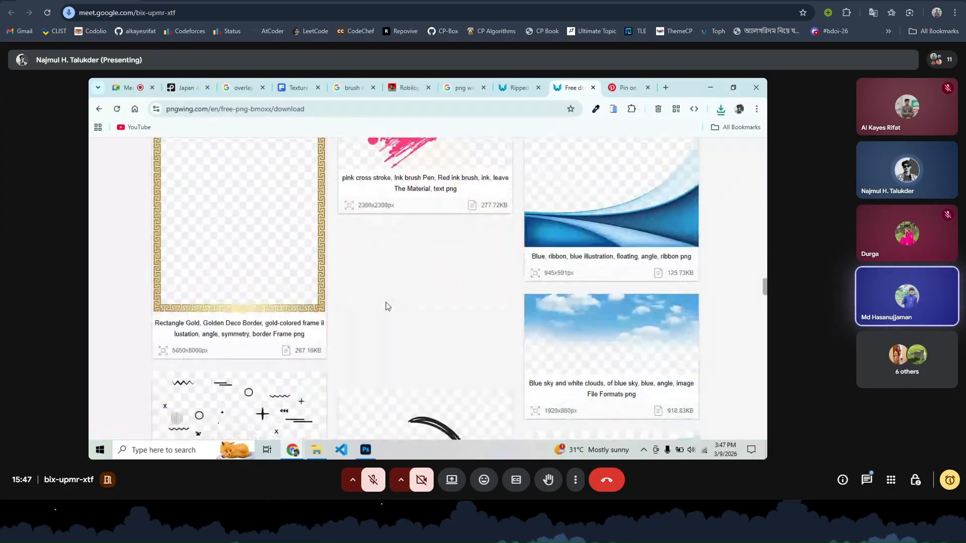
pyautogui.scroll(-10, 387, 306)
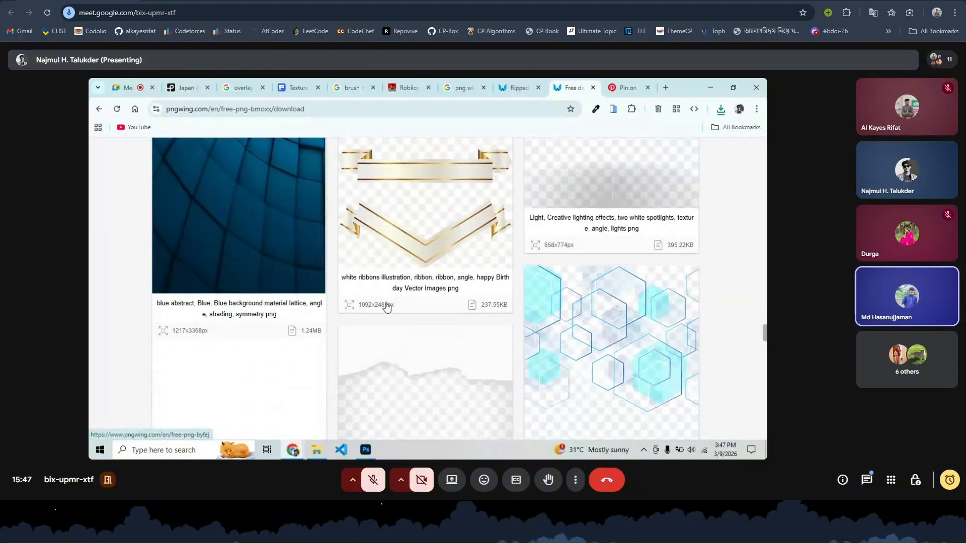
pyautogui.scroll(-1, 387, 308)
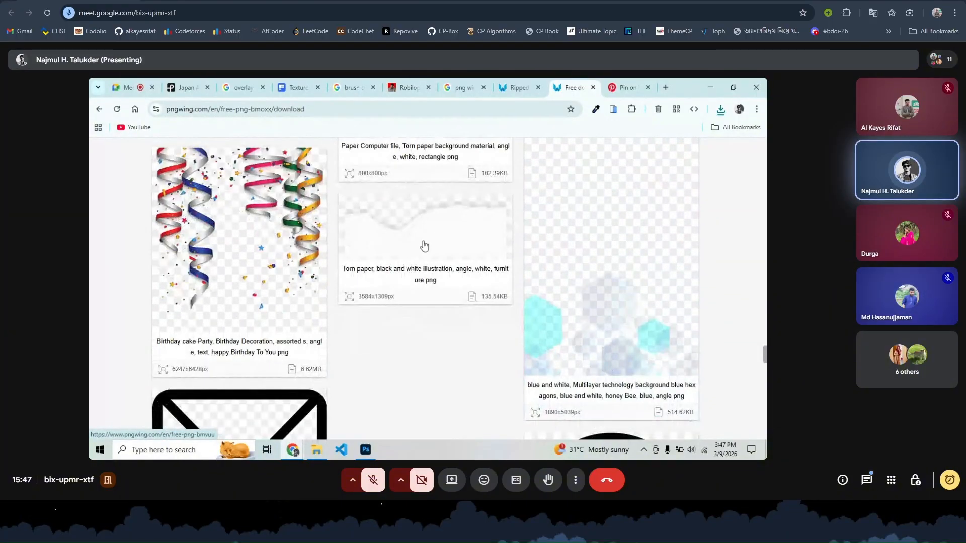
# - Download the 'Torn paper, black and white illustration' PNG at 3584x1309px
pyautogui.click(404, 257)
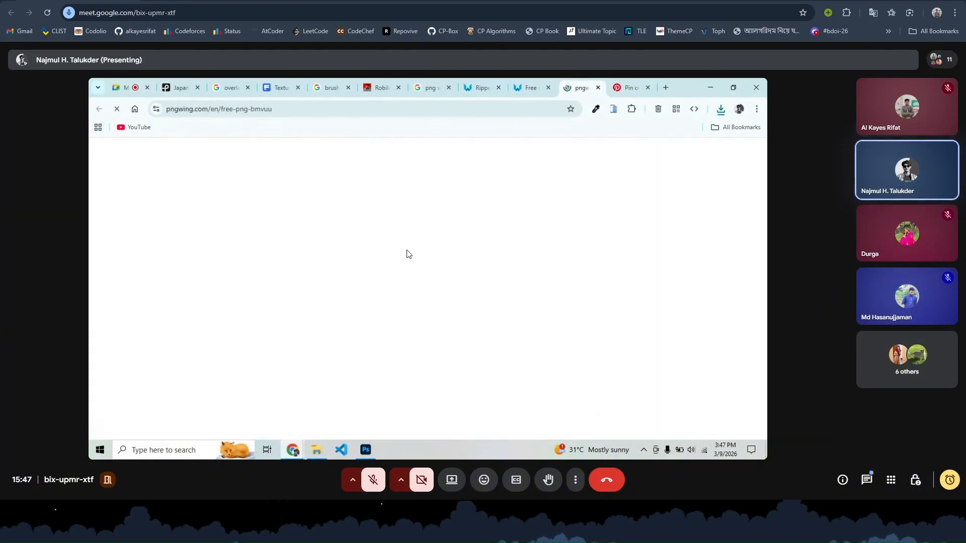
pyautogui.scroll(-4, 413, 310)
pyautogui.scroll(-2, 411, 311)
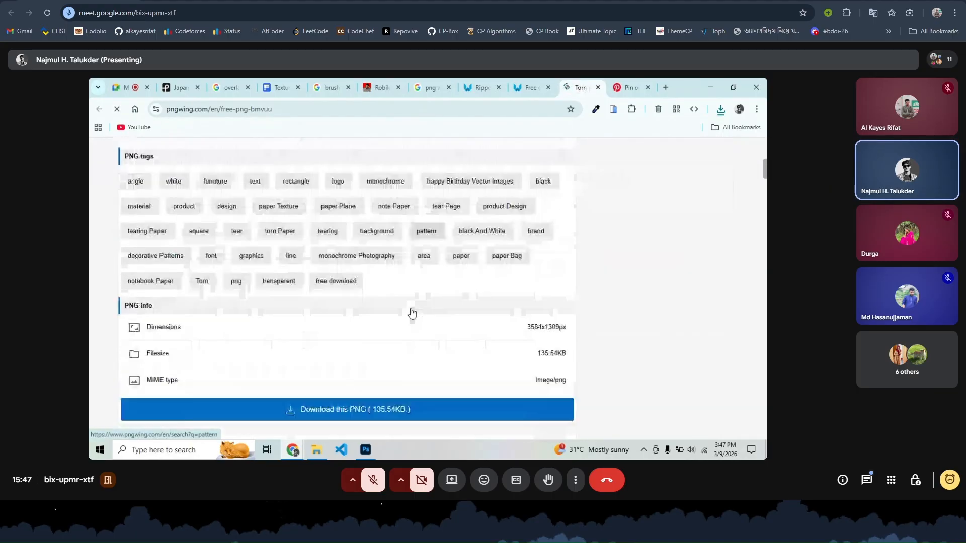
pyautogui.click(345, 403)
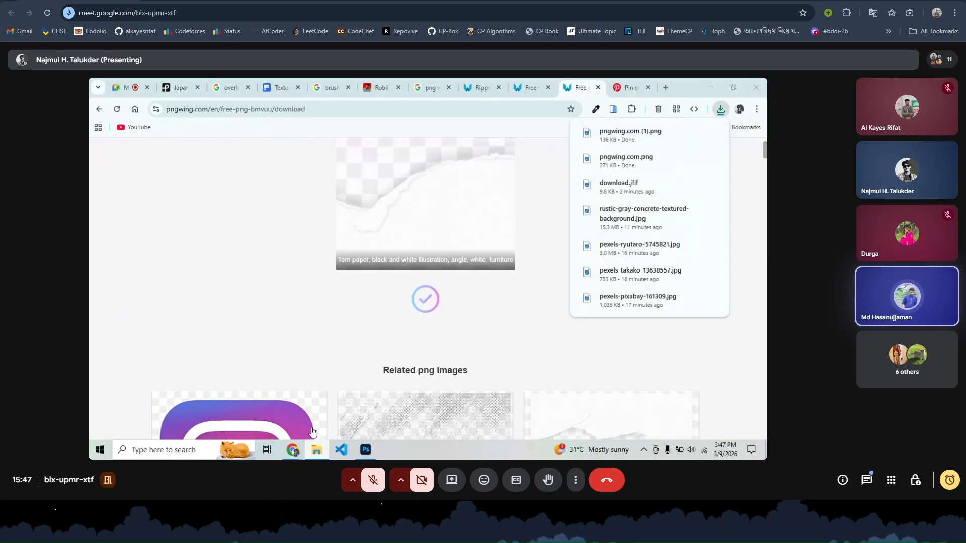
# - Place pngwing.com (1).png from Downloads into the poster, flipped nearly upside down at top-left
pyautogui.click(316, 449)
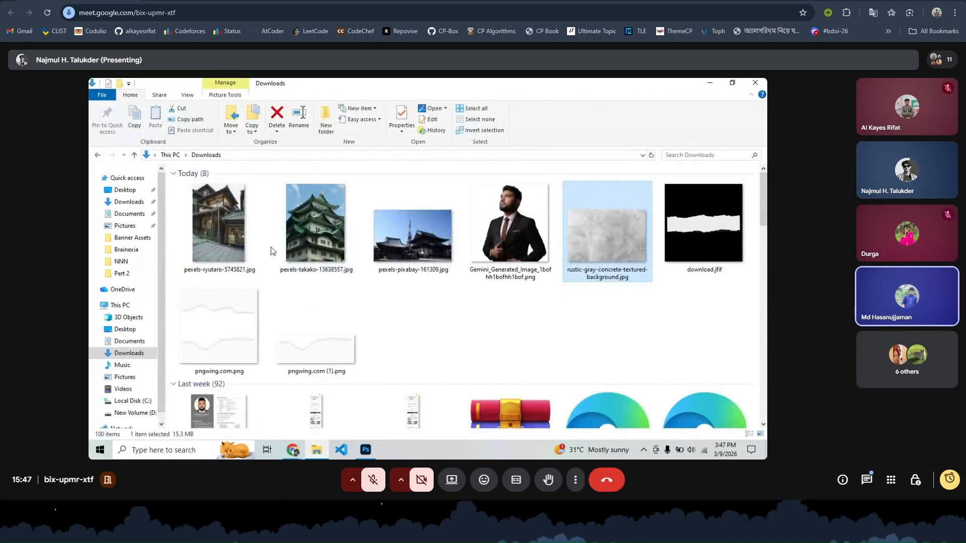
pyautogui.moveTo(294, 344); pyautogui.dragTo(229, 226)
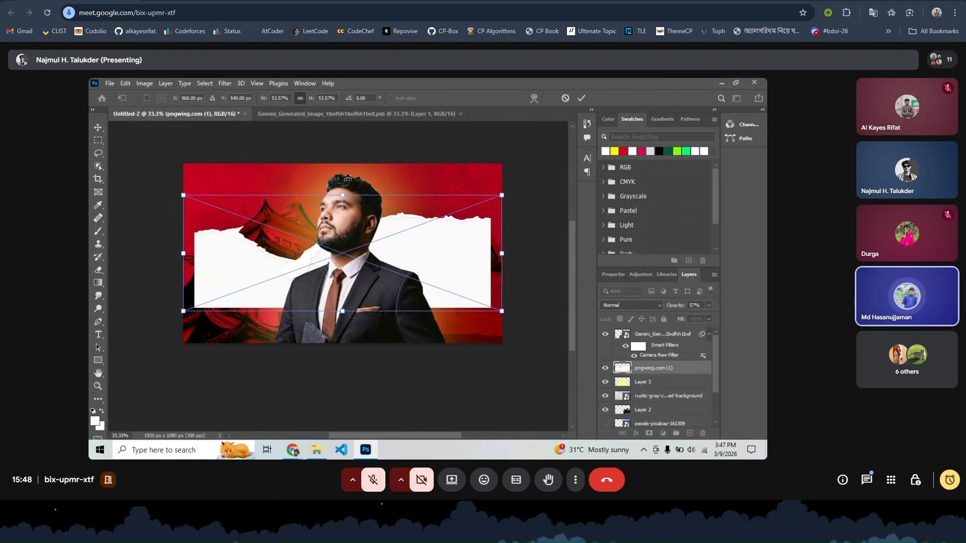
pyautogui.moveTo(347, 179); pyautogui.dragTo(352, 320)
pyautogui.moveTo(229, 225); pyautogui.dragTo(213, 184)
# - Shrink the torn strip to about 37% and tilt it to about 155° in the top-left corner
pyautogui.moveTo(455, 202); pyautogui.dragTo(353, 162)
pyautogui.moveTo(255, 183); pyautogui.dragTo(280, 196)
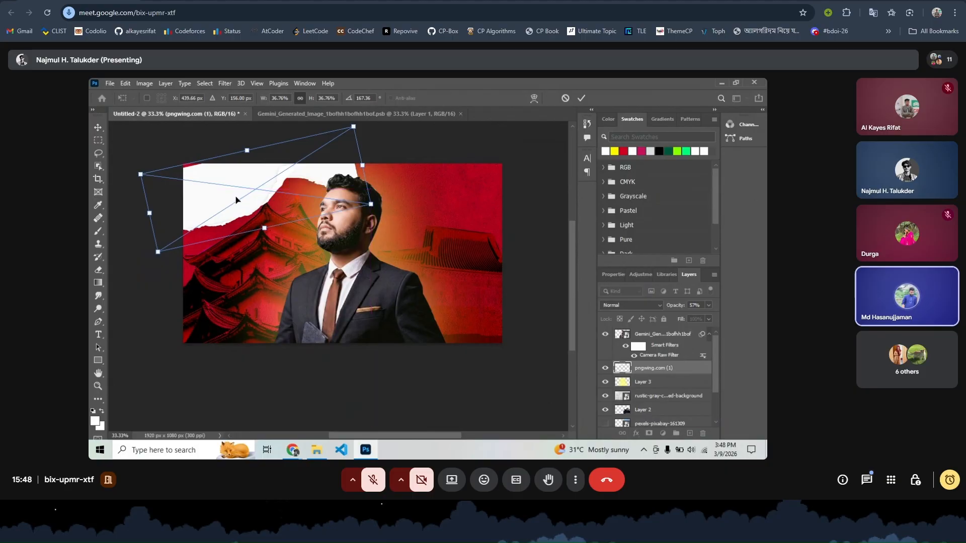
pyautogui.moveTo(319, 160); pyautogui.dragTo(398, 147)
pyautogui.moveTo(269, 198); pyautogui.dragTo(356, 206)
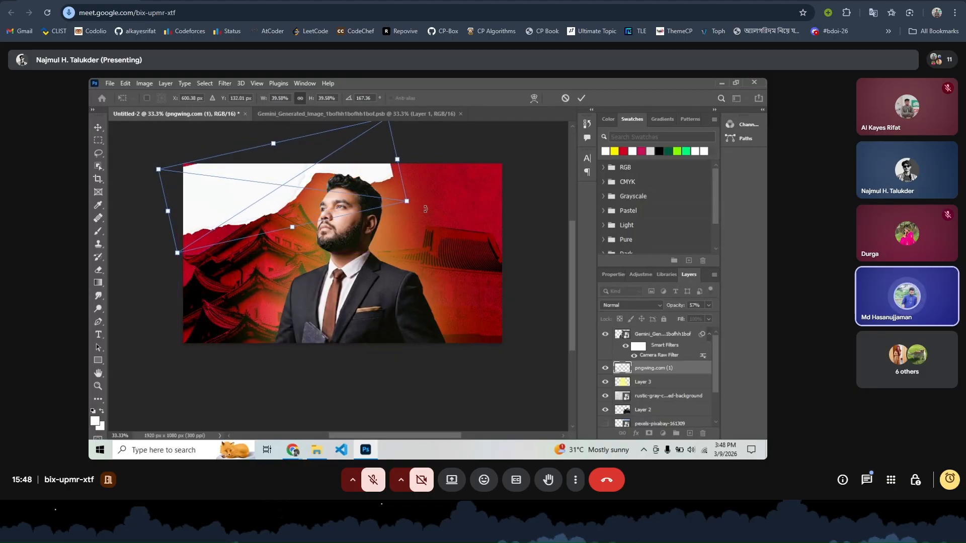
pyautogui.moveTo(425, 209); pyautogui.dragTo(422, 179)
pyautogui.moveTo(288, 178); pyautogui.dragTo(271, 177)
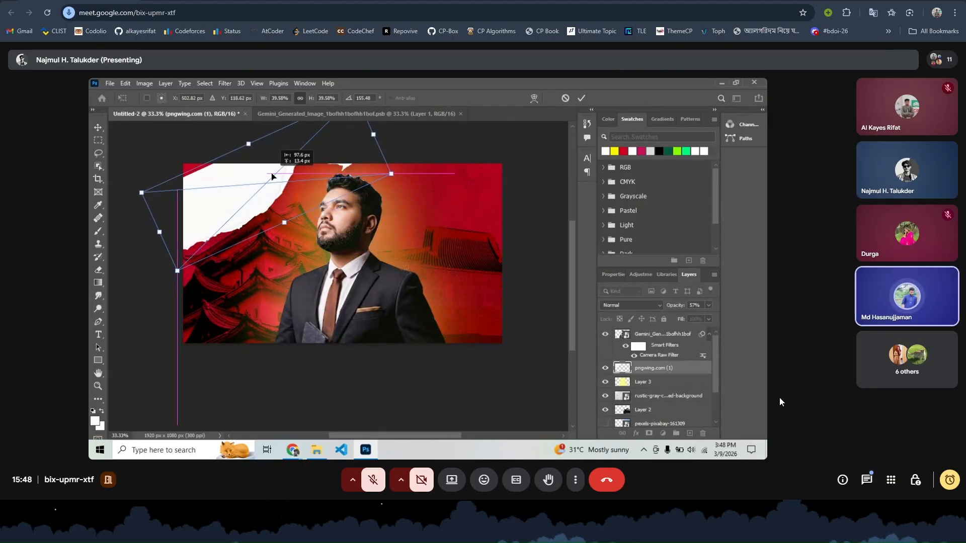
# - Dismiss the Meet call-ending warning and select the Meet web address
pyautogui.click(952, 482)
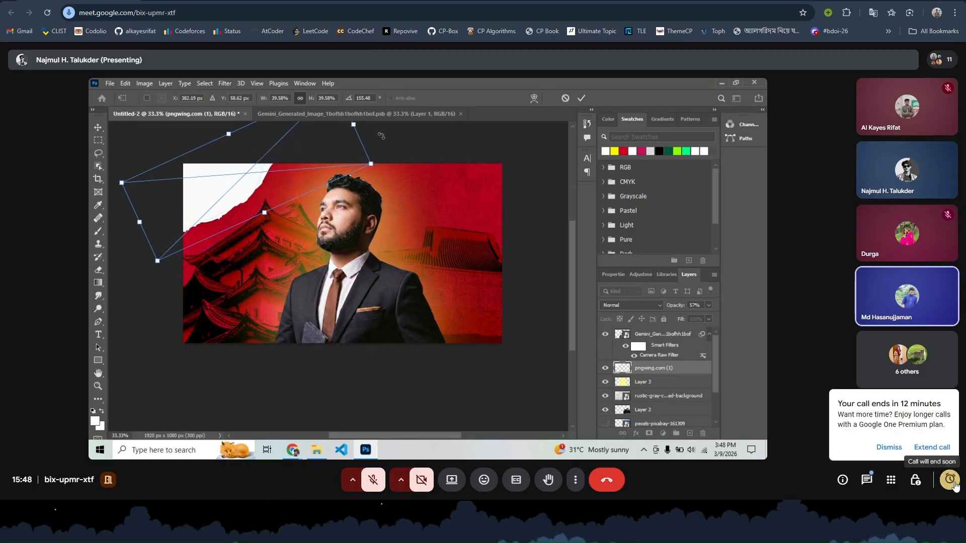
pyautogui.click(884, 451)
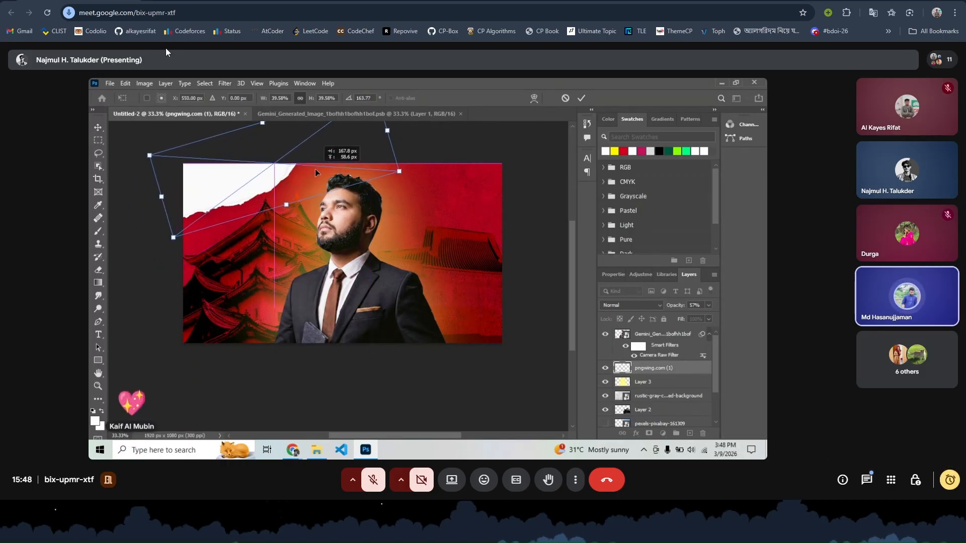
pyautogui.moveTo(137, 13); pyautogui.dragTo(11, 26)
pyautogui.hotkey('ctrl', 'c')
pyautogui.click(207, 147)
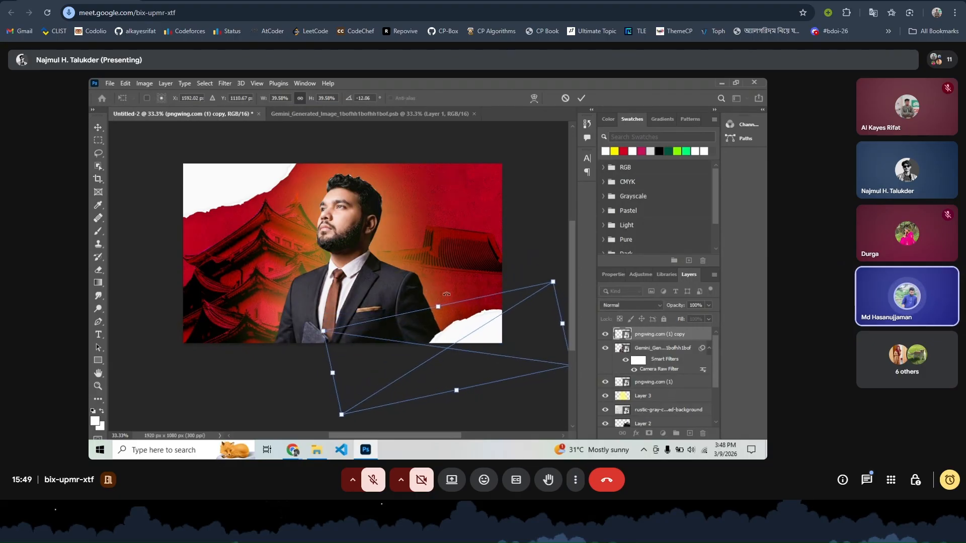
# - Load meet.google.com in a new tab, then return to the ongoing Meet call tab
pyautogui.hotkey('ctrl', 't')
pyautogui.hotkey('ctrl', 'v')
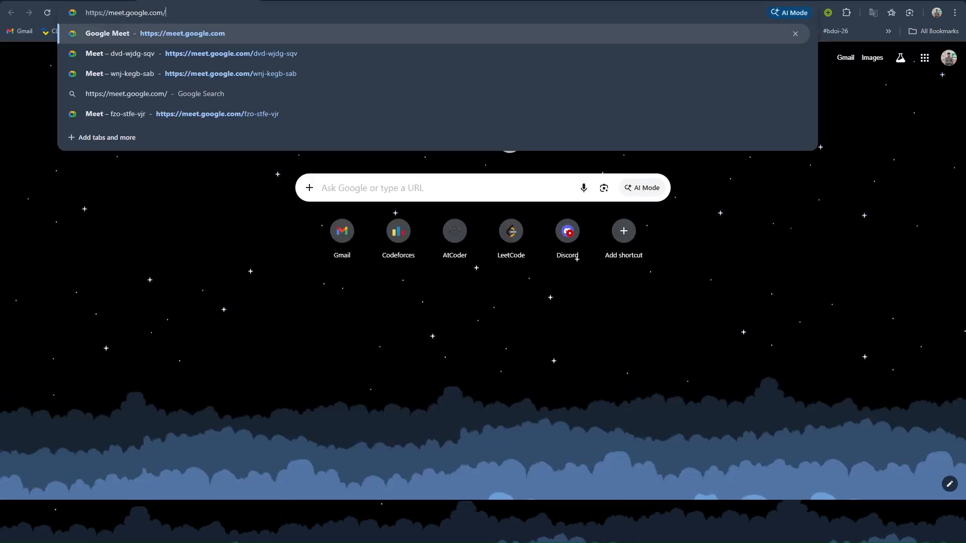
pyautogui.press('Return')
pyautogui.hotkey('ctrl', 'Tab')
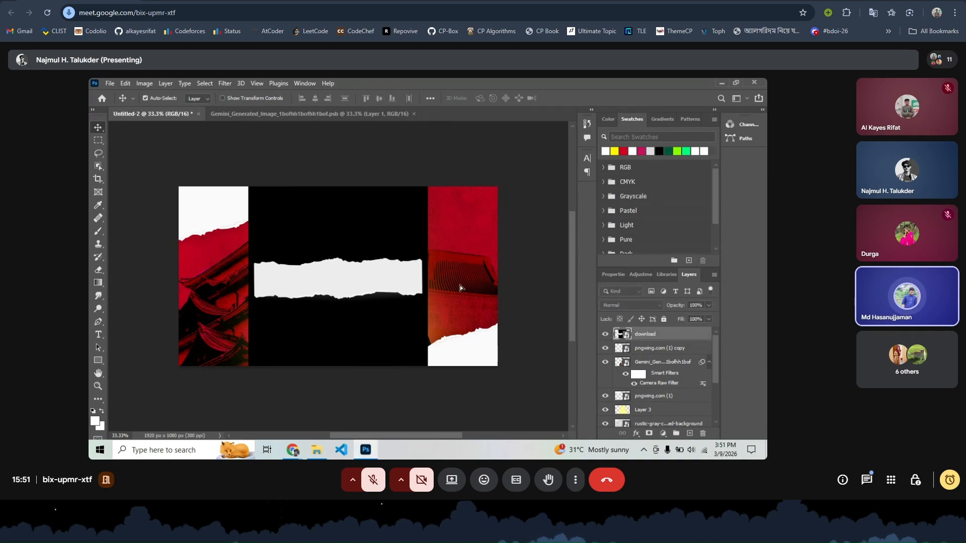
# - Copy the white torn strip from the download layer onto a new Layer 4, then hide the download layer
pyautogui.click(605, 334)
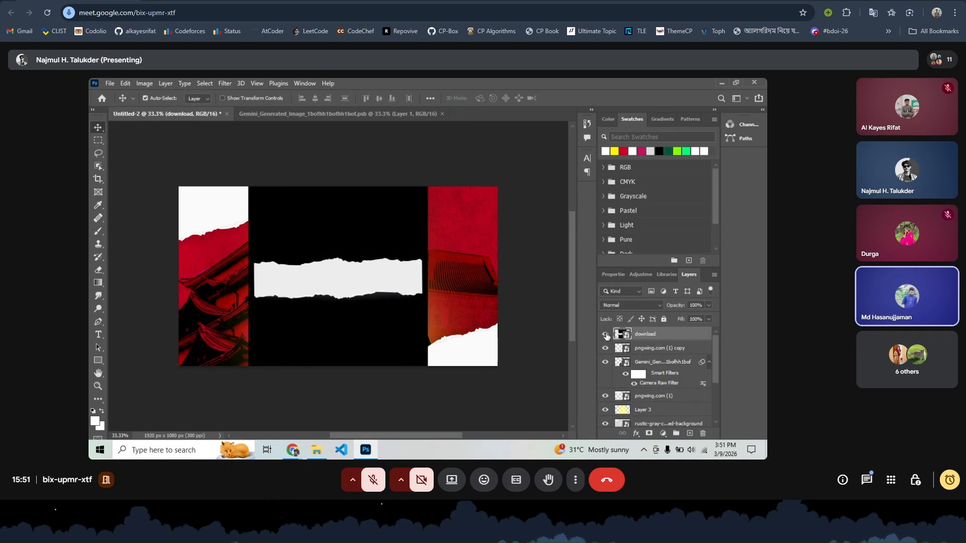
pyautogui.click(204, 83)
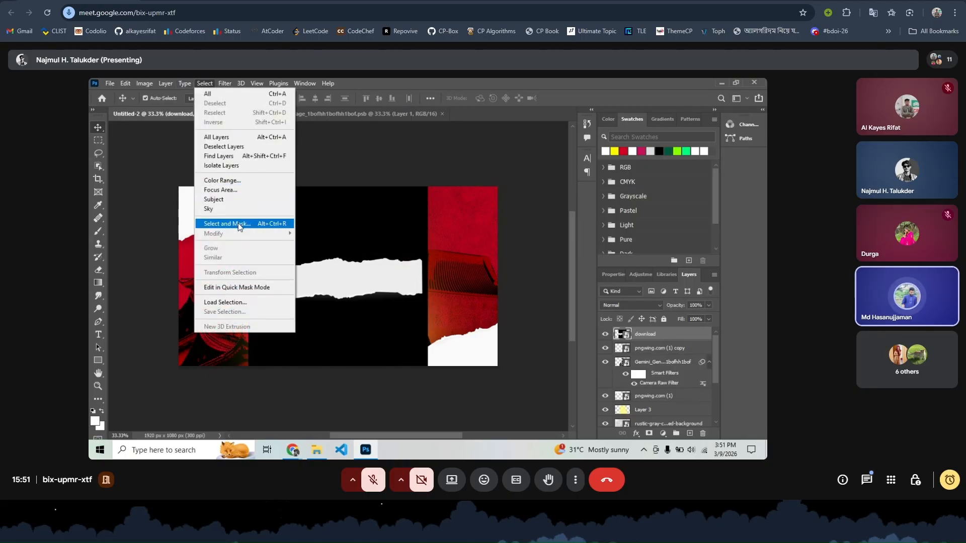
pyautogui.click(225, 199)
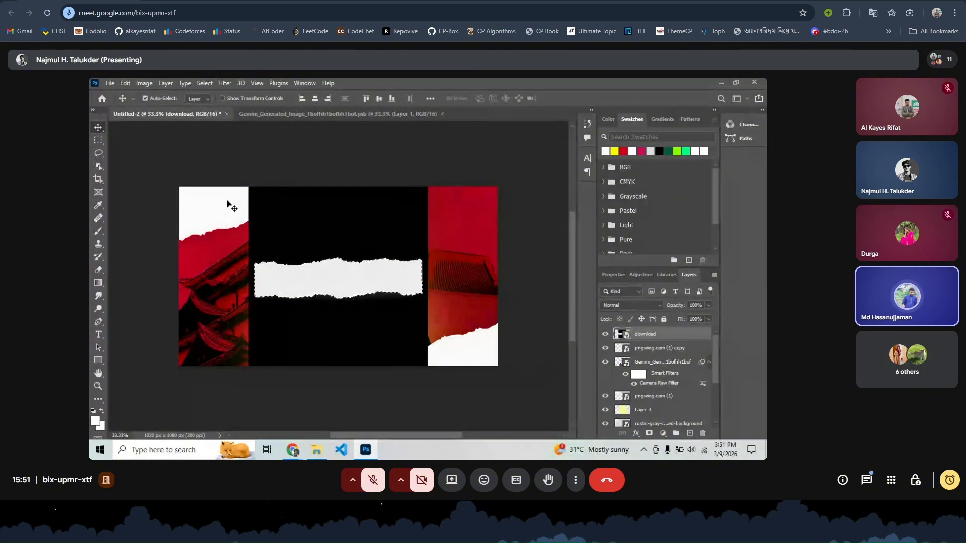
pyautogui.hotkey('ctrl', '+')
pyautogui.hotkey('ctrl', '+')
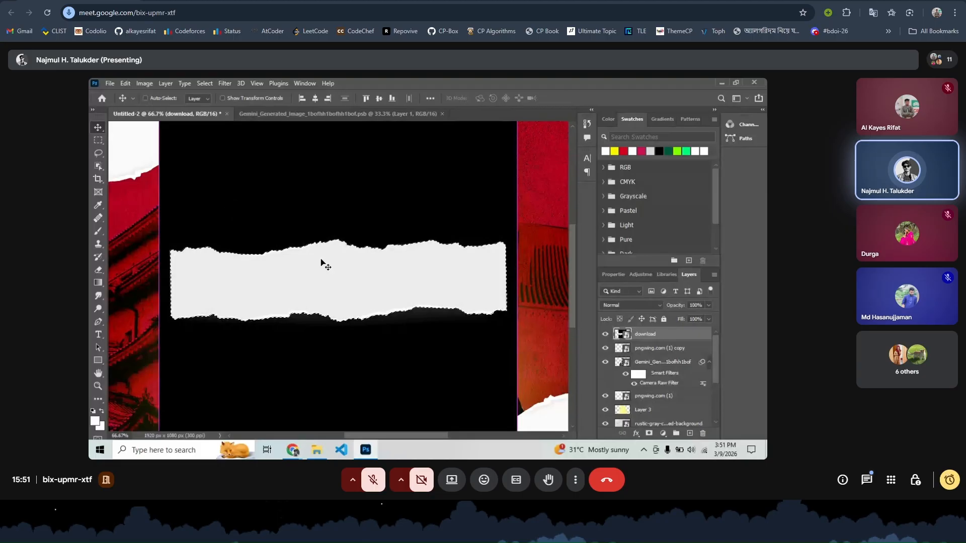
pyautogui.hotkey('ctrl', 'j')
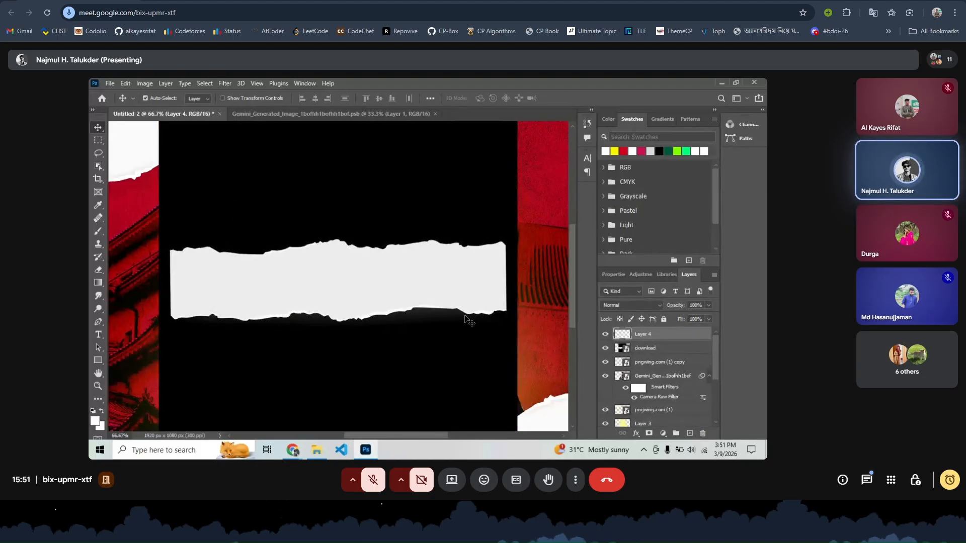
pyautogui.click(605, 349)
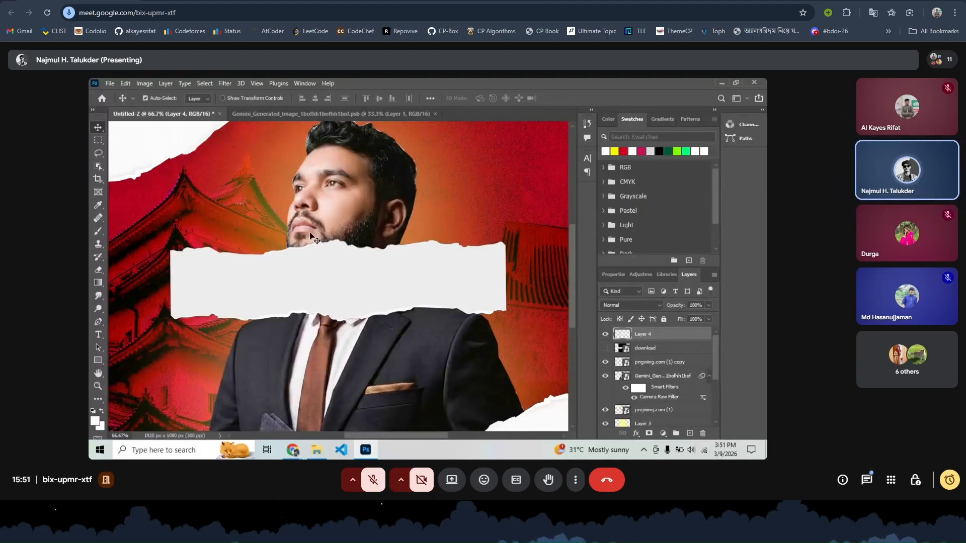
pyautogui.moveTo(383, 274); pyautogui.dragTo(411, 245)
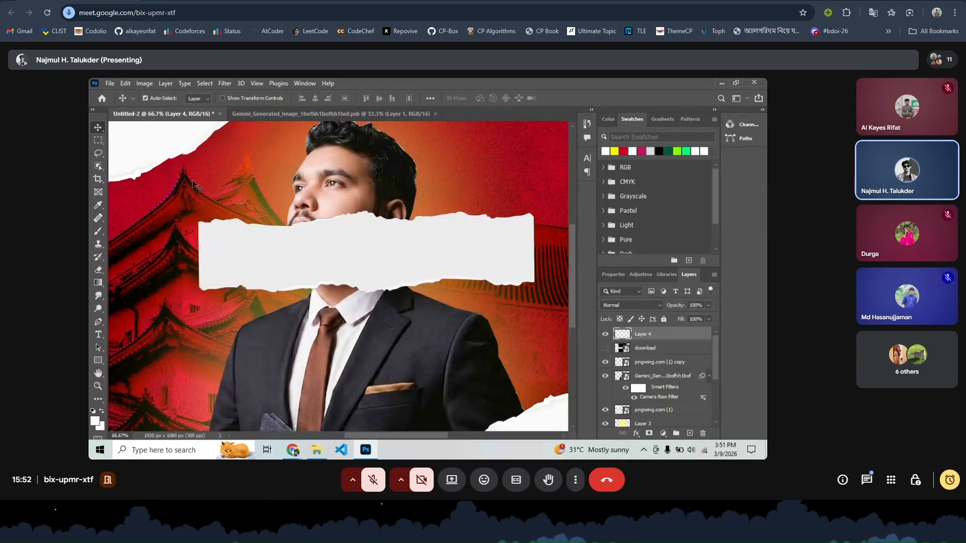
pyautogui.hscroll(2, 193, 184)
# - Delete the pngwing.com (1) and pngwing.com (1) copy torn-corner layers
pyautogui.hotkey('ctrl', '-')
pyautogui.hotkey('ctrl', '-')
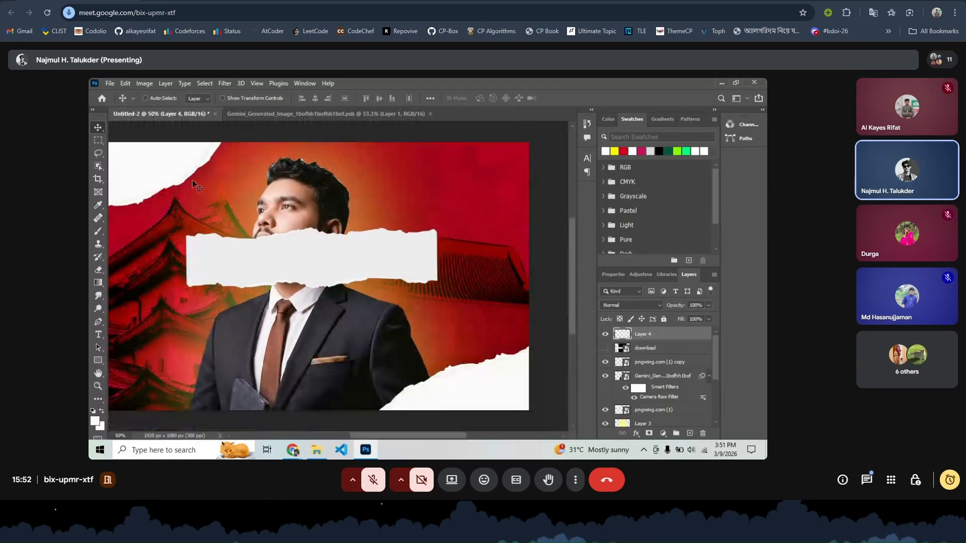
pyautogui.keyDown('ctrl'); pyautogui.click(190, 210); pyautogui.keyUp('ctrl')
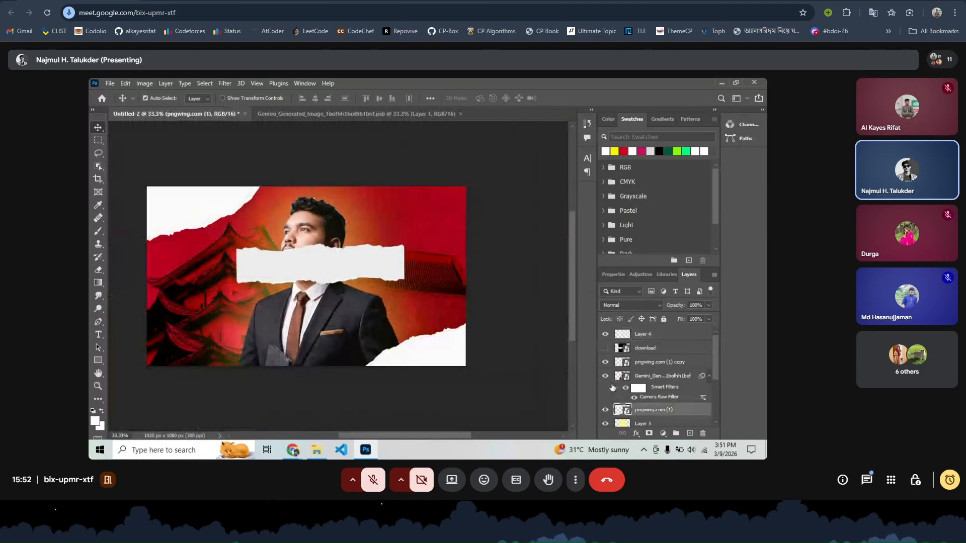
pyautogui.press('Delete')
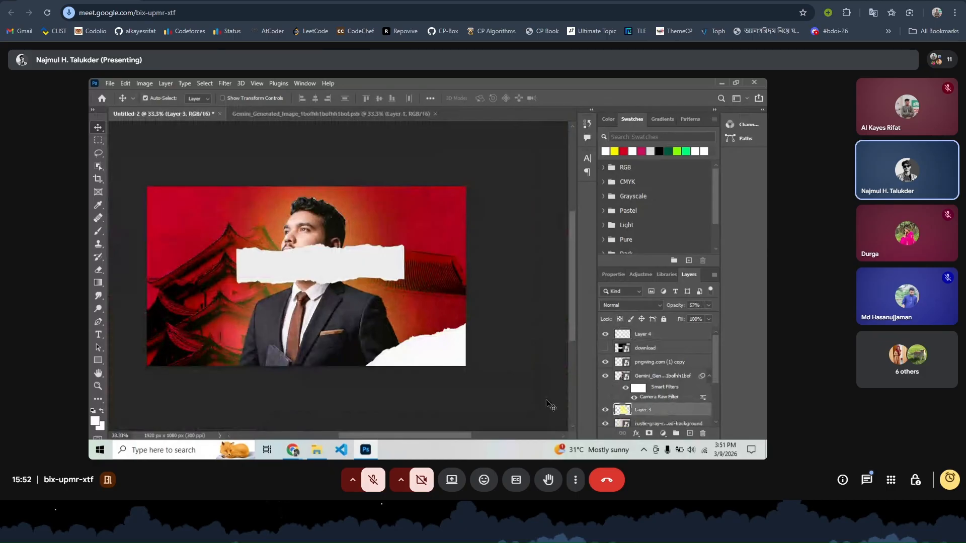
pyautogui.click(439, 353)
pyautogui.press('Delete')
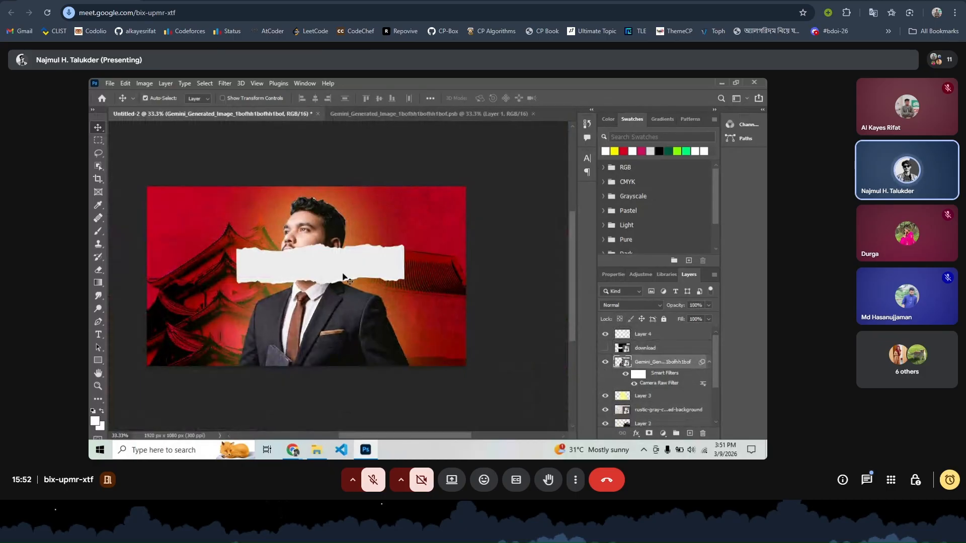
# - Scale the Layer 4 strip to about 125%, rotate it to about -26°, and push it top-left
pyautogui.moveTo(347, 278); pyautogui.dragTo(316, 261)
pyautogui.hotkey('ctrl', 't')
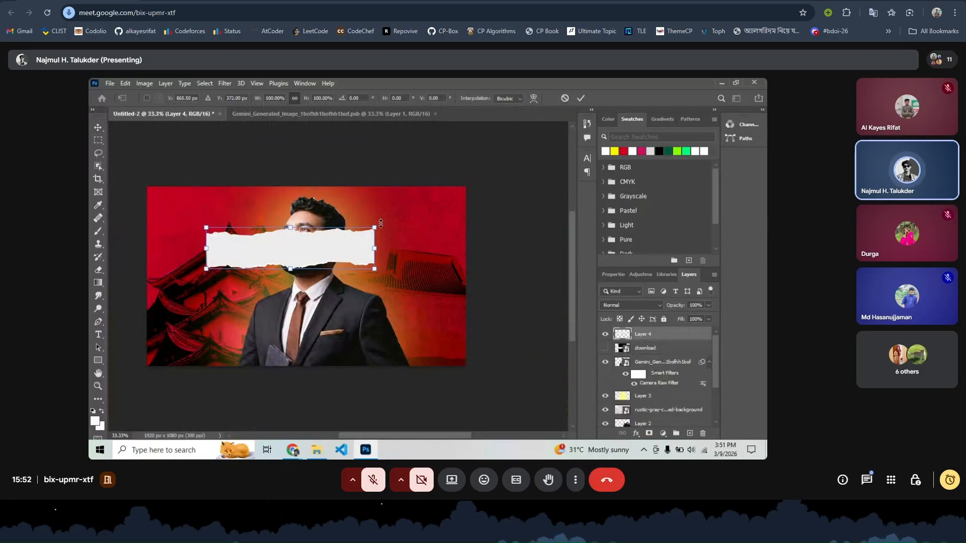
pyautogui.moveTo(381, 223); pyautogui.dragTo(366, 166)
pyautogui.moveTo(288, 232); pyautogui.dragTo(198, 197)
pyautogui.moveTo(292, 148); pyautogui.dragTo(303, 152)
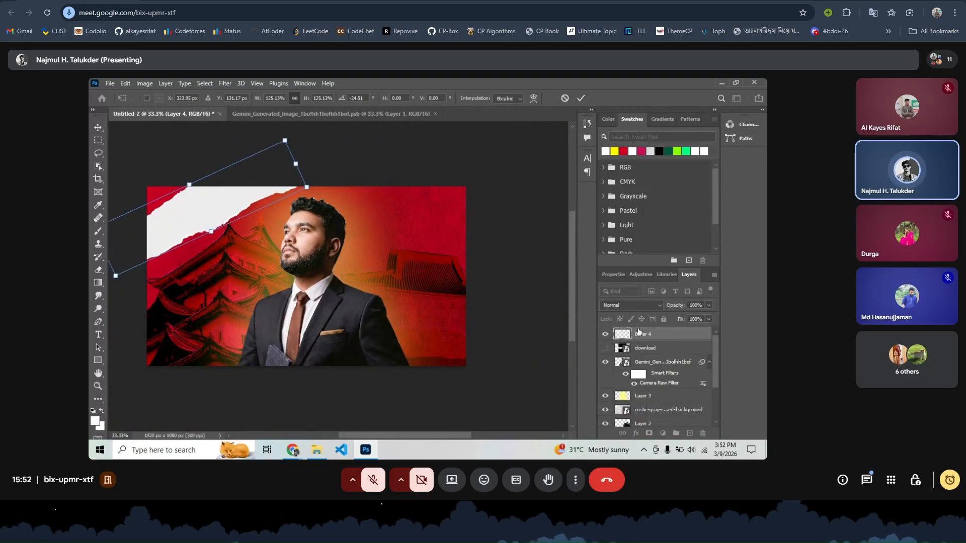
pyautogui.press('Return')
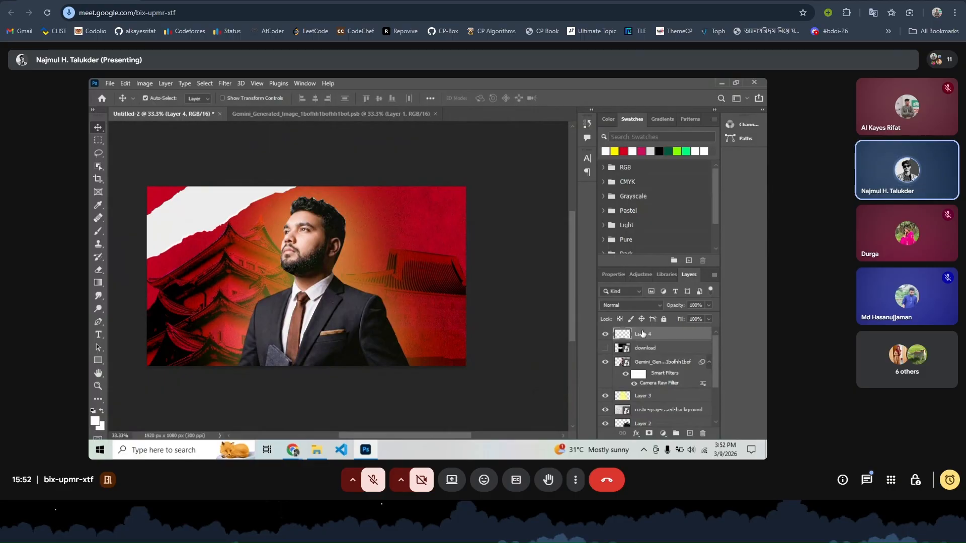
# - Add a pure white (#ffffff) Color Overlay to Layer 4 in Blending Options
pyautogui.rightClick(642, 333)
pyautogui.click(561, 92)
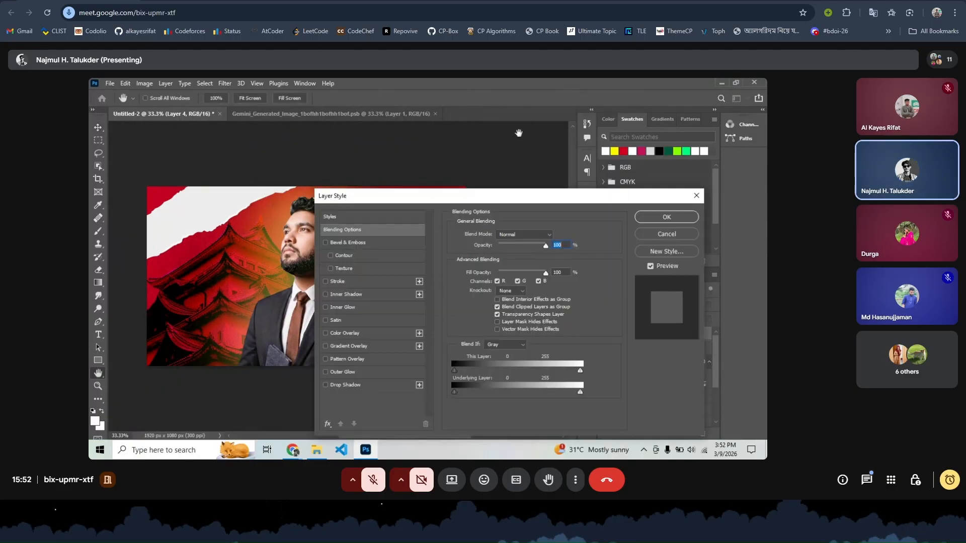
pyautogui.click(325, 333)
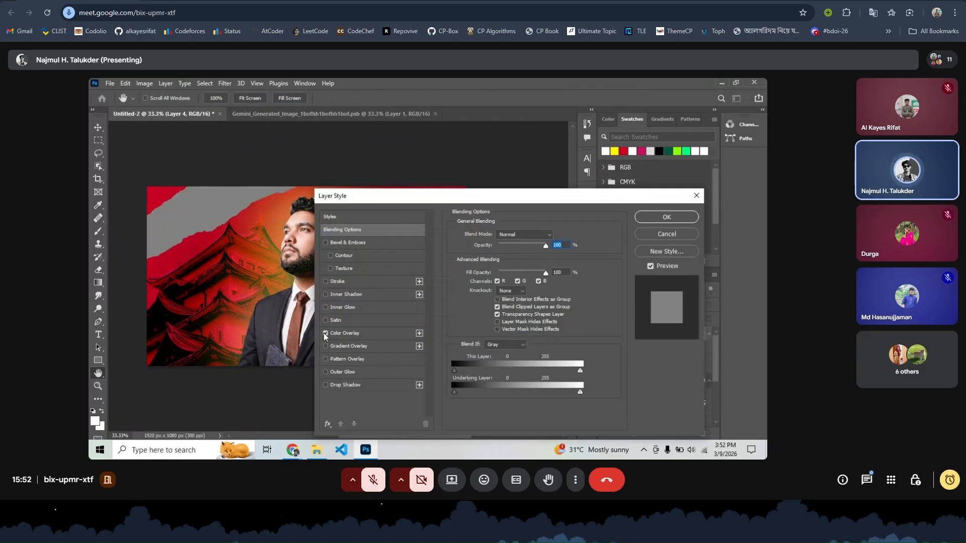
pyautogui.click(419, 334)
pyautogui.click(326, 333)
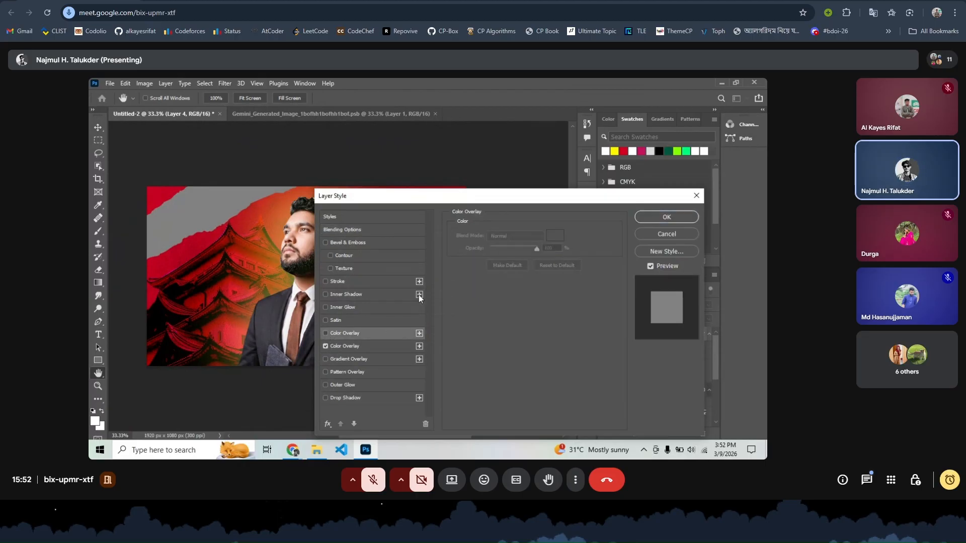
pyautogui.click(332, 346)
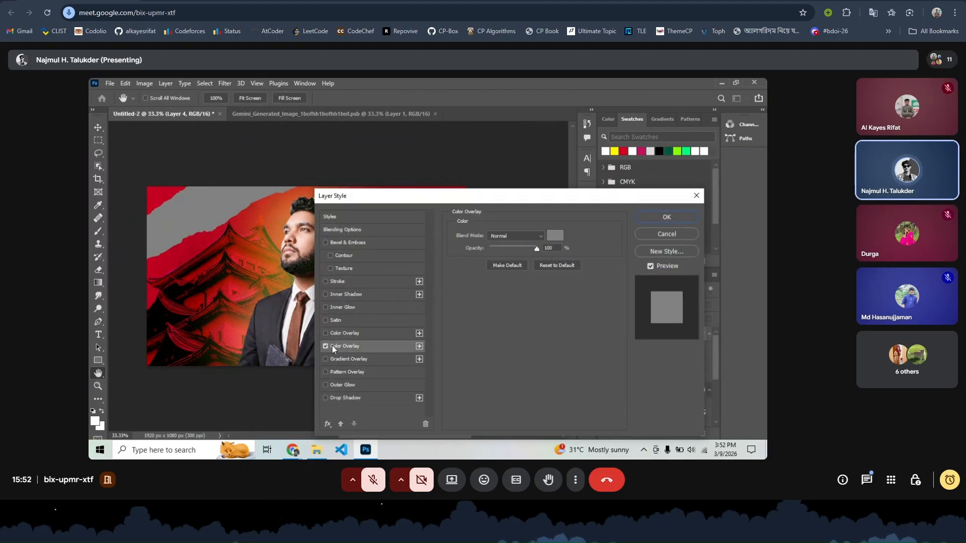
pyautogui.click(558, 236)
pyautogui.moveTo(500, 302); pyautogui.dragTo(419, 253)
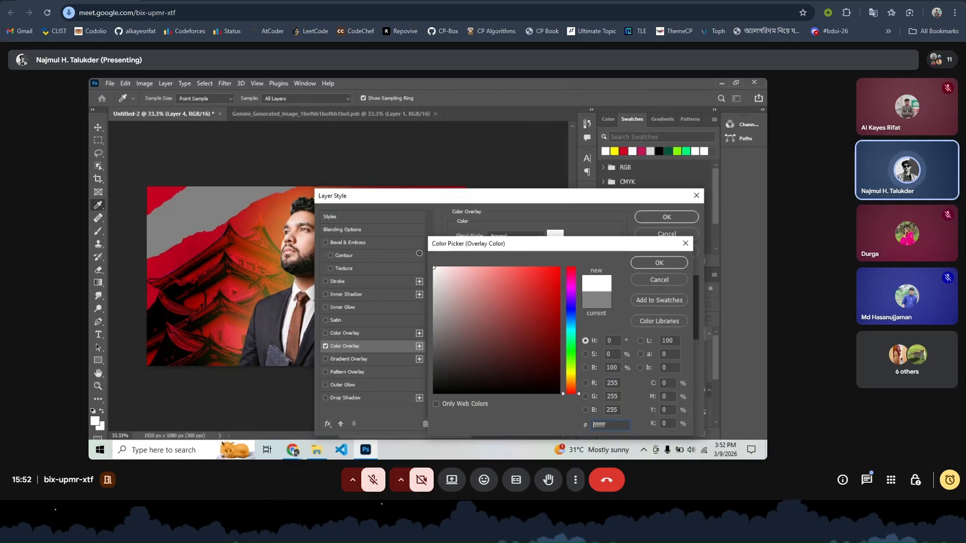
pyautogui.click(659, 262)
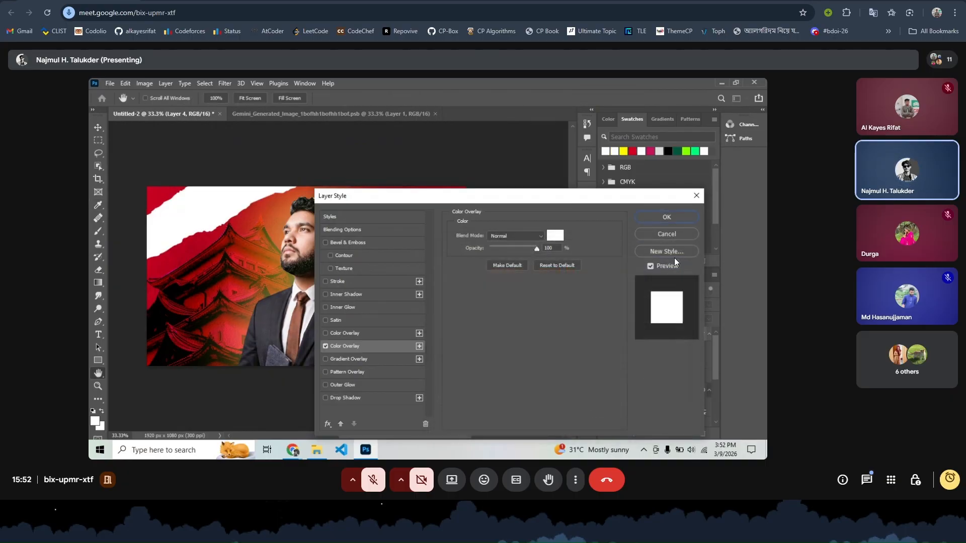
pyautogui.click(663, 221)
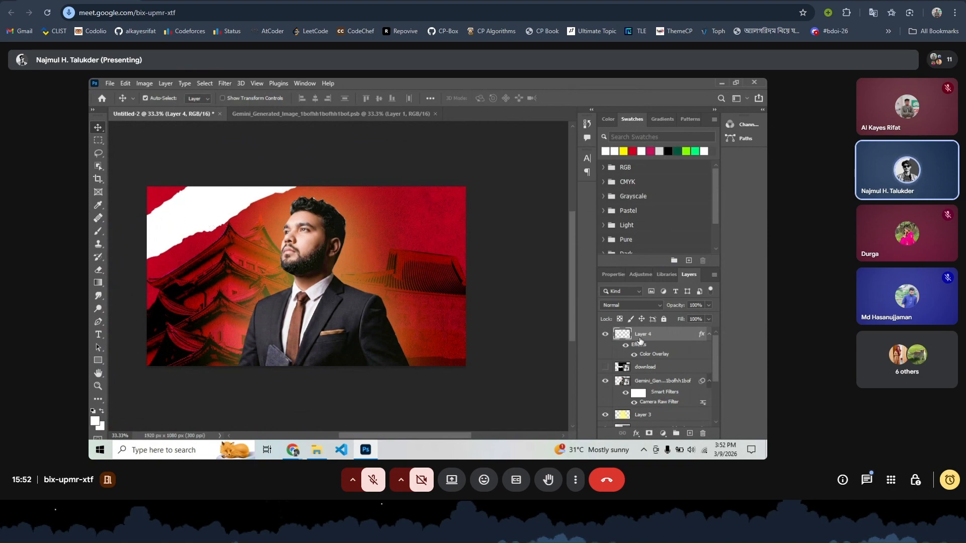
# - Duplicate the white strip as Layer 5 and switch off the copy's white Color Overlay
pyautogui.hotkey('ctrl', 'v')
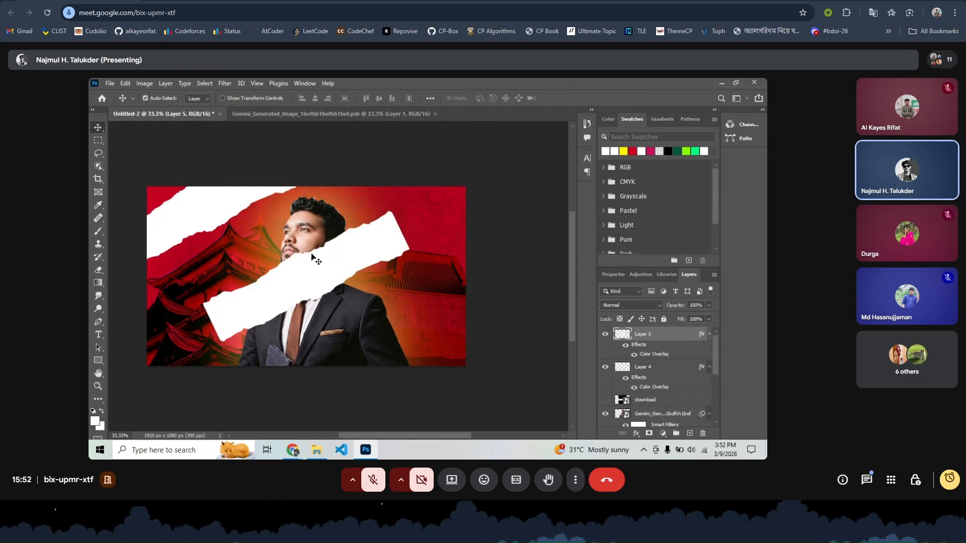
pyautogui.moveTo(306, 274); pyautogui.dragTo(269, 263)
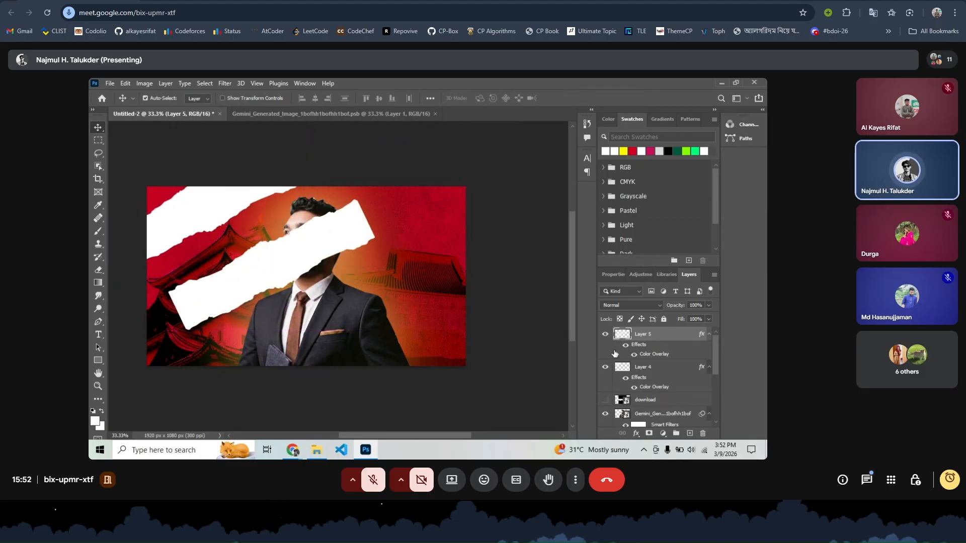
pyautogui.rightClick(650, 339)
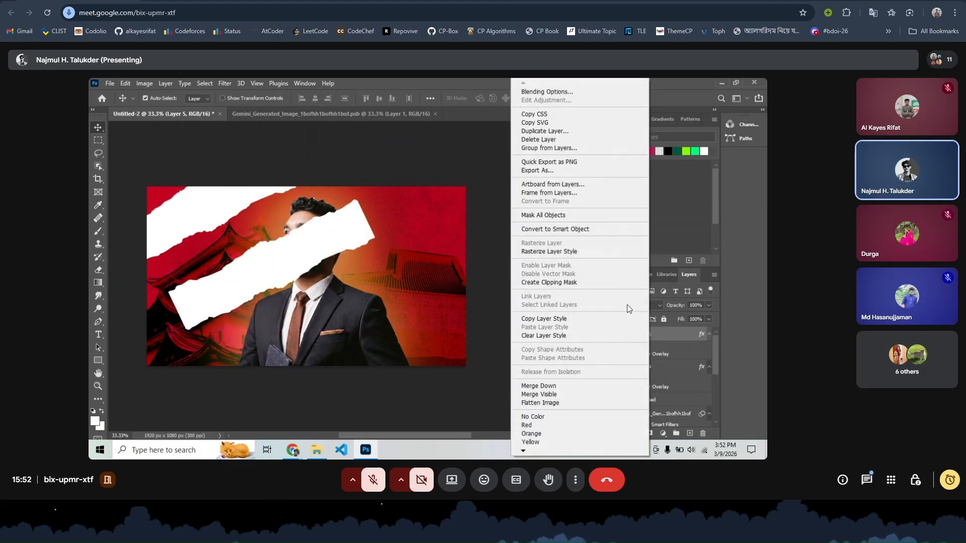
pyautogui.click(538, 91)
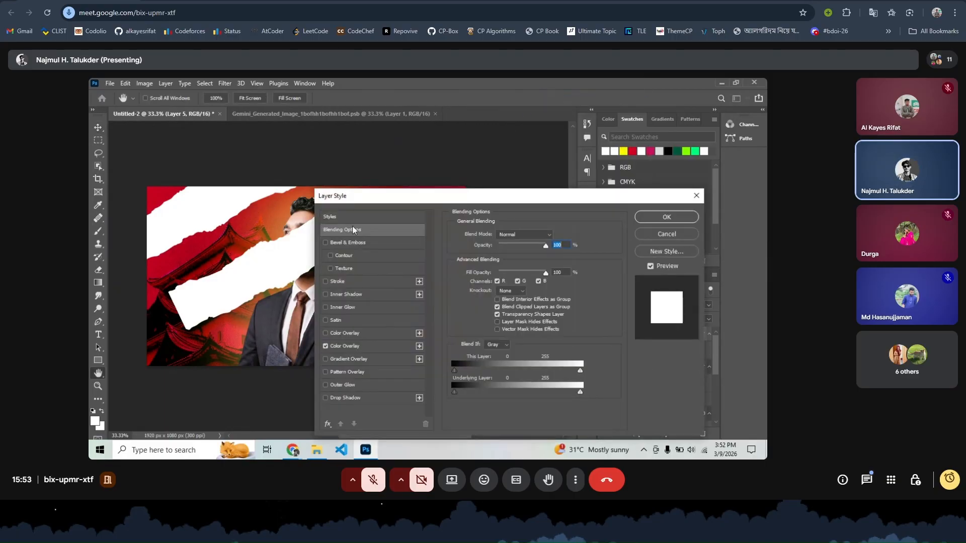
pyautogui.click(326, 346)
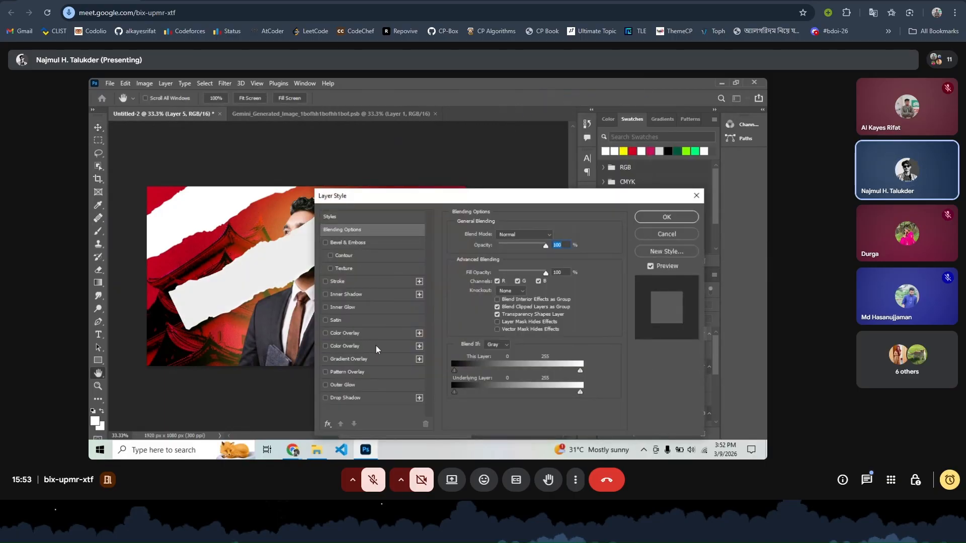
pyautogui.click(326, 347)
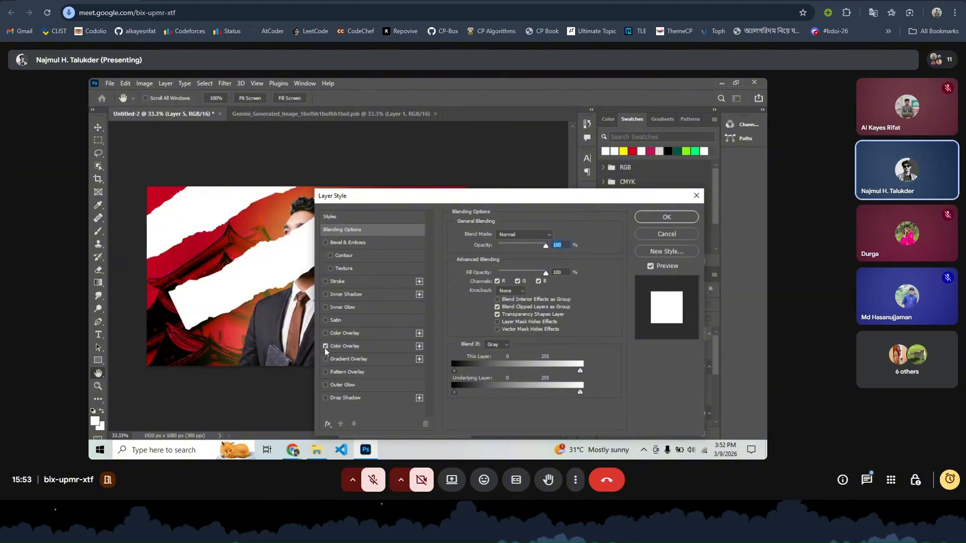
pyautogui.click(326, 347)
# - Give Layer 5 a new bright yellow Color Overlay
pyautogui.click(419, 334)
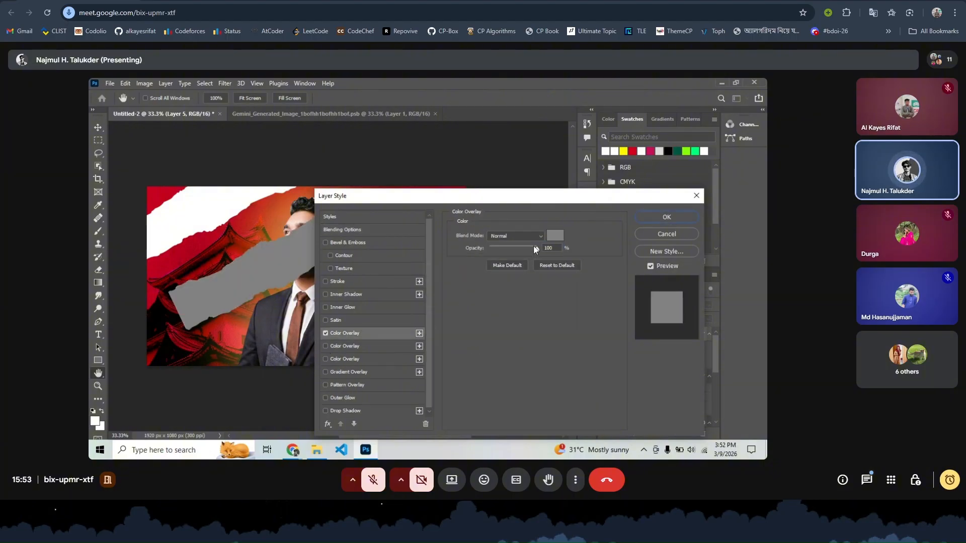
pyautogui.click(554, 236)
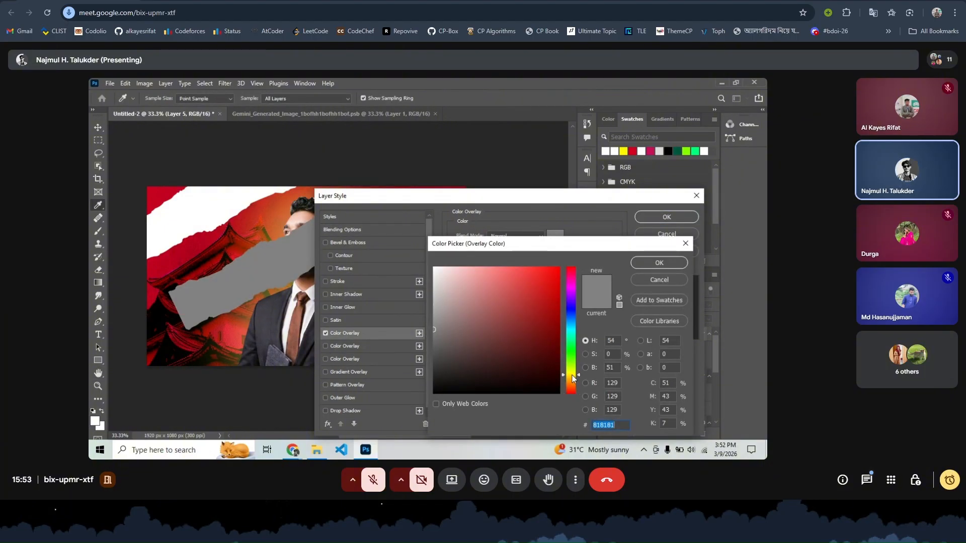
pyautogui.moveTo(573, 370); pyautogui.dragTo(573, 374)
pyautogui.click(530, 288)
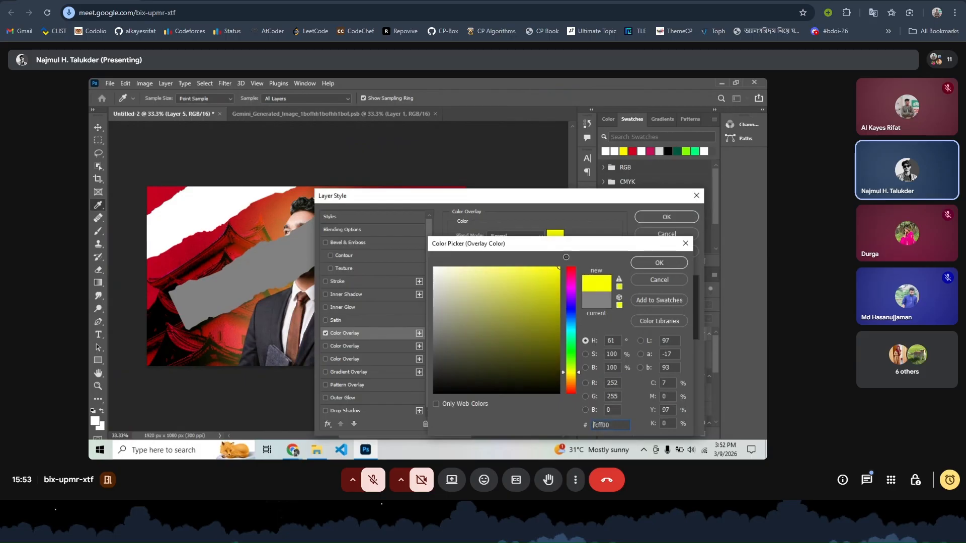
pyautogui.click(659, 263)
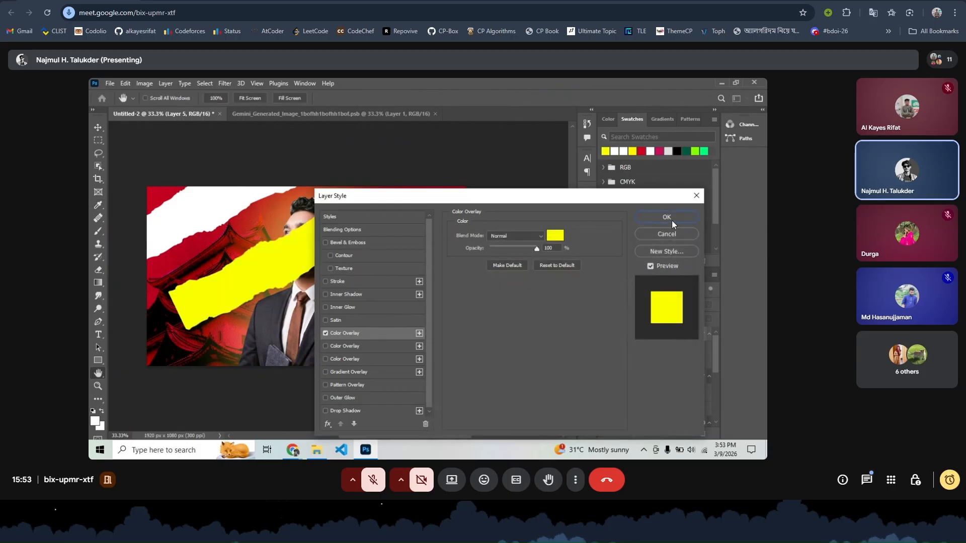
pyautogui.click(667, 218)
# - Move the yellow strip into the top-left corner, just above the white strip's edge
pyautogui.moveTo(224, 167)
pyautogui.mouseDown()
pyautogui.moveTo(237, 171)
pyautogui.moveTo(223, 183)
pyautogui.mouseUp()
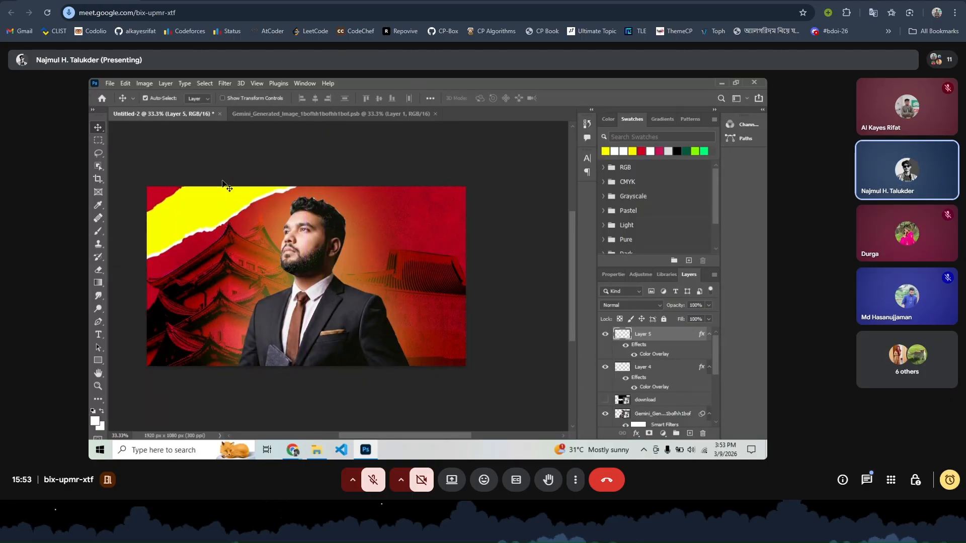
pyautogui.press('ctrl')
pyautogui.hotkey('ctrl', '+')
pyautogui.hotkey('ctrl', '+')
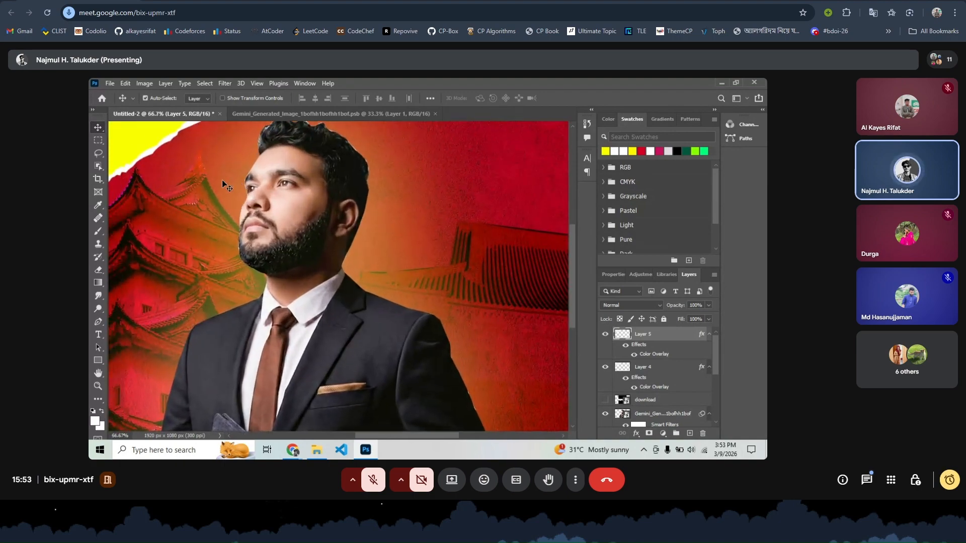
pyautogui.hscroll(1, 222, 181)
pyautogui.hscroll(-5, 223, 181)
pyautogui.hscroll(-2, 224, 185)
pyautogui.scroll(2, 223, 185)
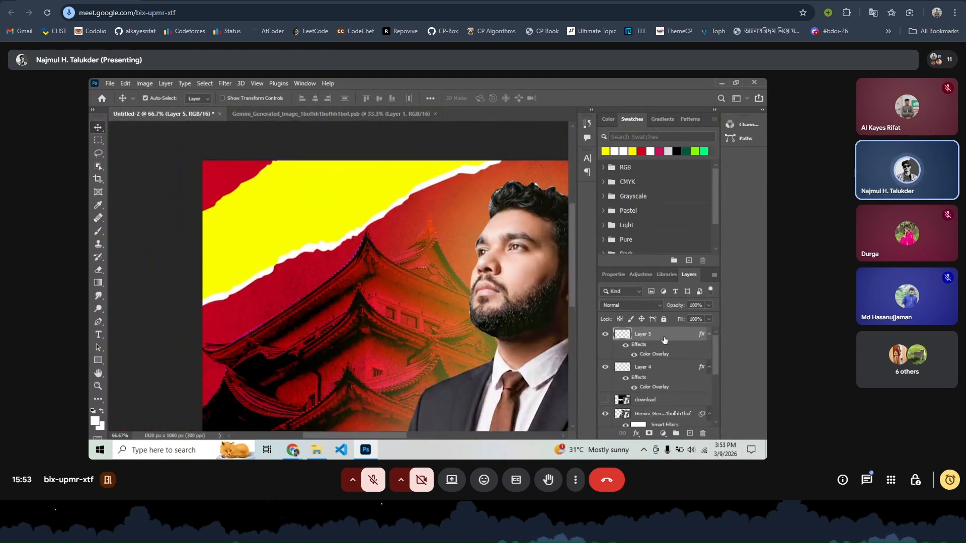
# - Group the top-left yellow and white strips into Group 1
pyautogui.keyDown('ctrl'); pyautogui.click(646, 368); pyautogui.keyUp('ctrl')
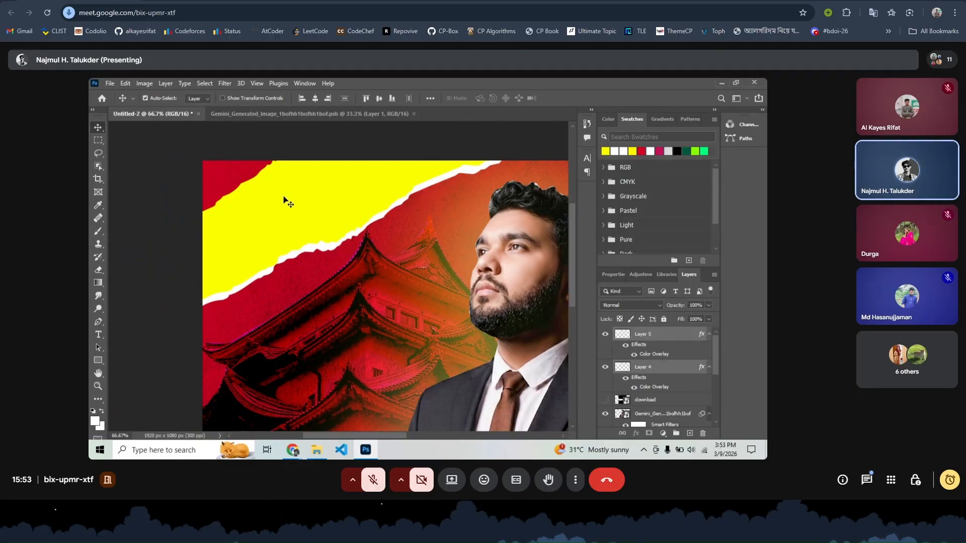
pyautogui.hotkey('ctrl', '-')
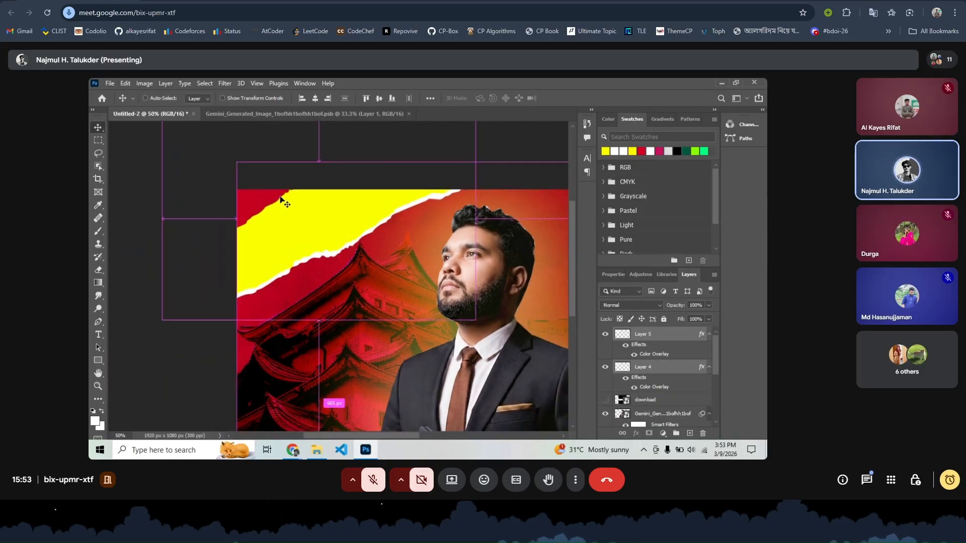
pyautogui.hotkey('ctrl', '-')
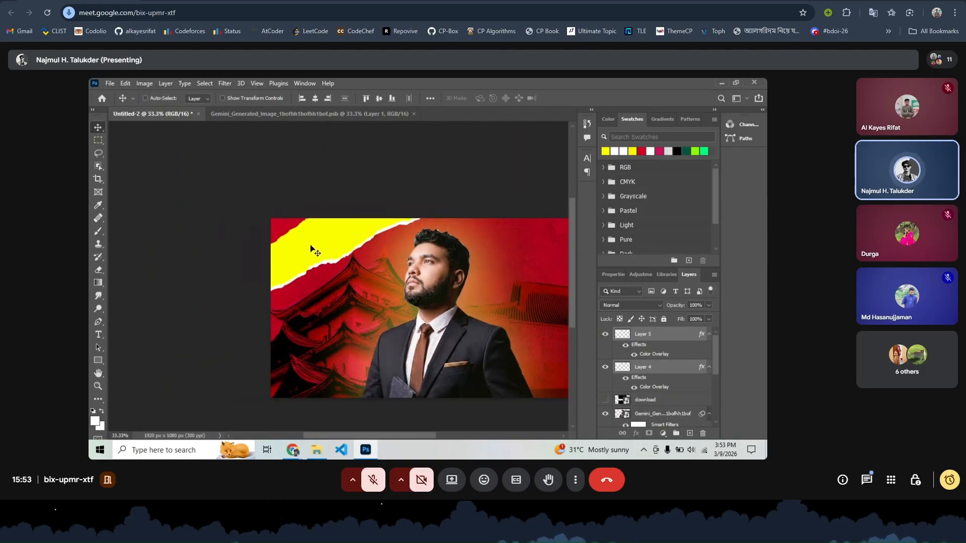
pyautogui.hscroll(-5, 414, 298)
pyautogui.hscroll(6, 414, 297)
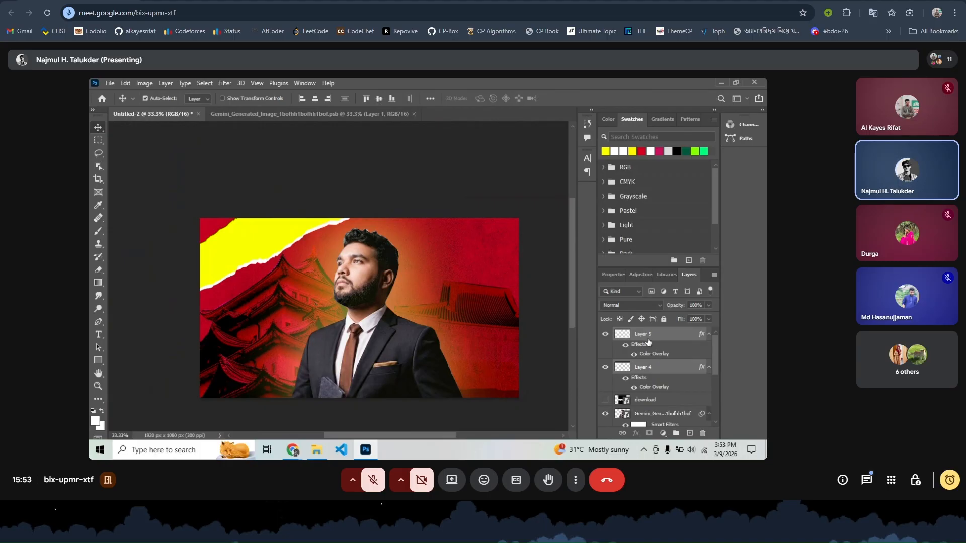
pyautogui.hotkey('ctrl', 'g')
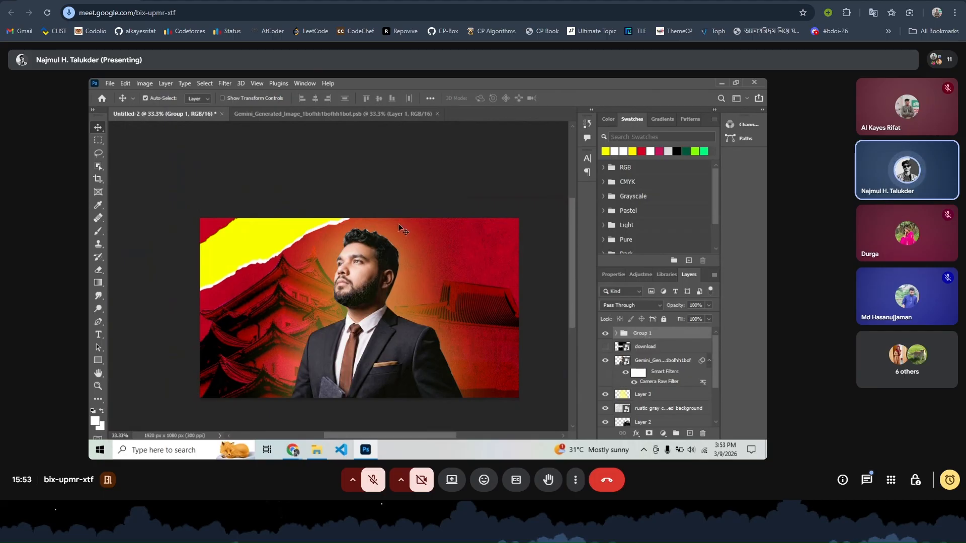
# - Nudge Group 1 slightly right and down; a bottom-right copy is made, then undone
pyautogui.hotkey('ctrl', 't')
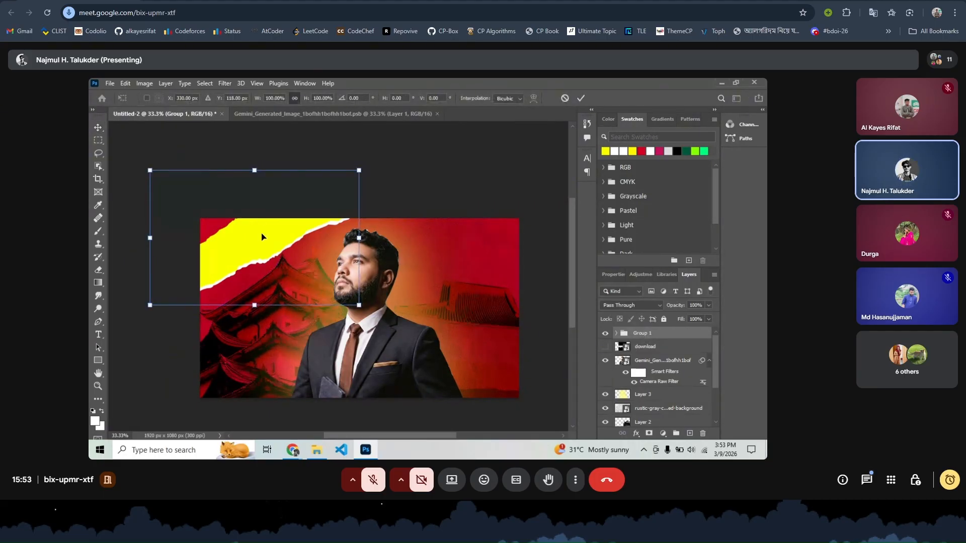
pyautogui.moveTo(267, 241)
pyautogui.mouseDown()
pyautogui.moveTo(297, 273)
pyautogui.moveTo(296, 241)
pyautogui.moveTo(273, 239)
pyautogui.mouseUp()
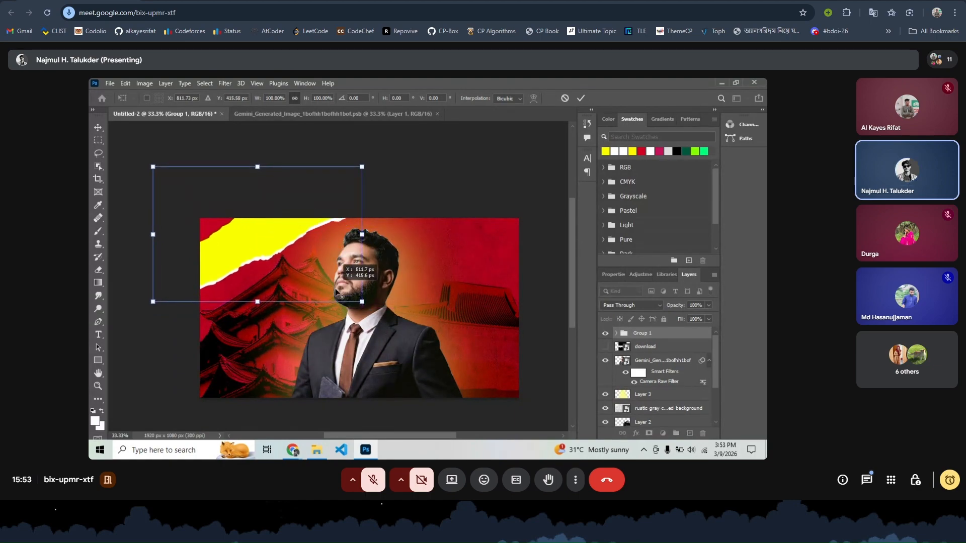
pyautogui.click(581, 98)
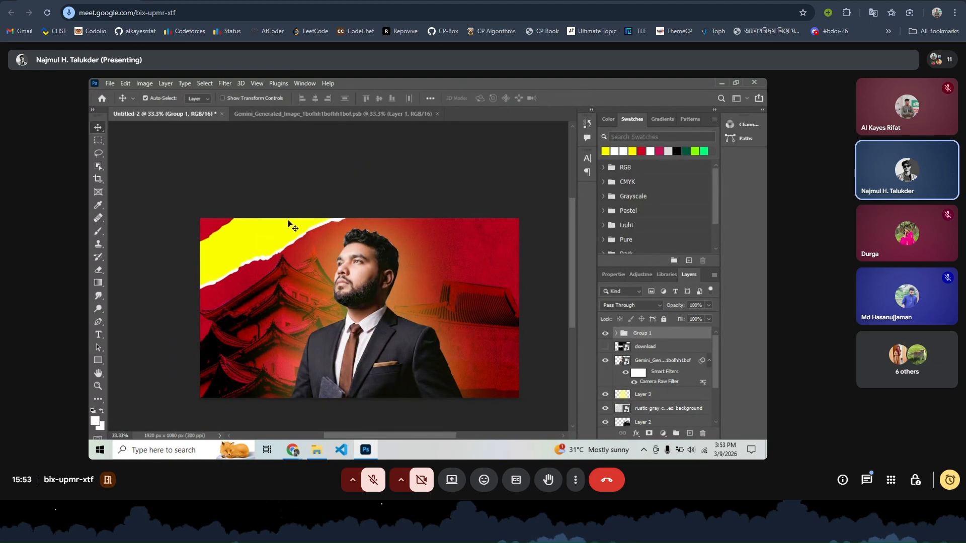
pyautogui.moveTo(284, 243); pyautogui.dragTo(507, 396)
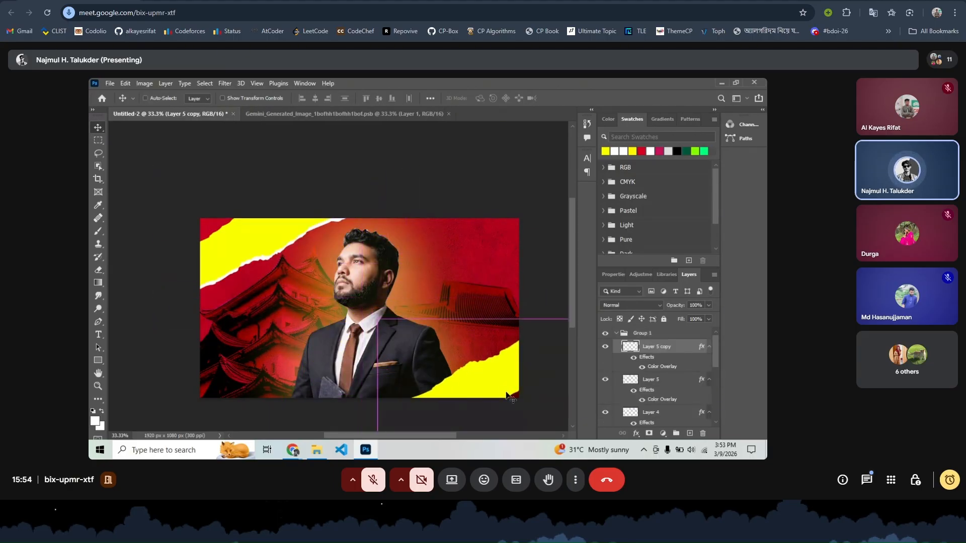
pyautogui.hotkey('ctrl', 'z')
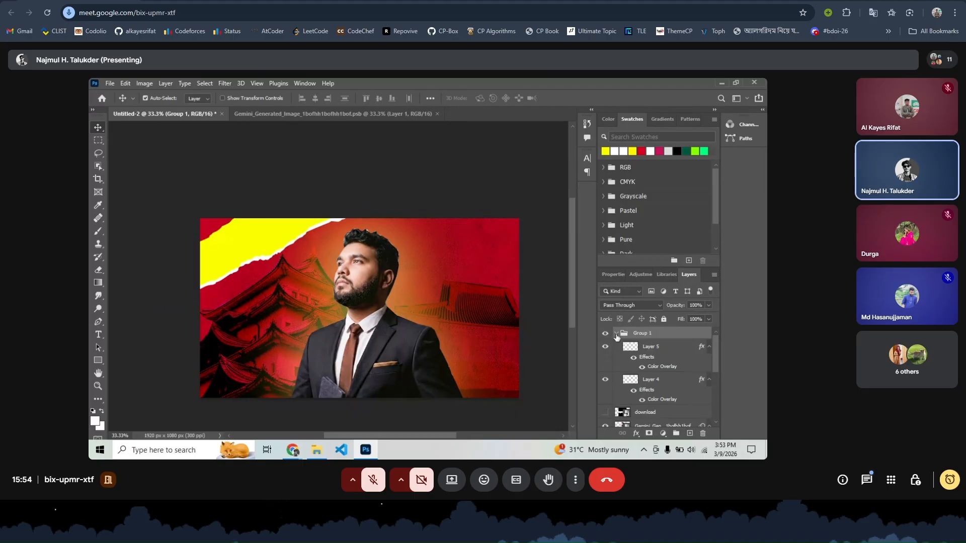
# - Place a copy of the yellow strip at the bottom-right, its layer below the Gemini layer
pyautogui.click(616, 334)
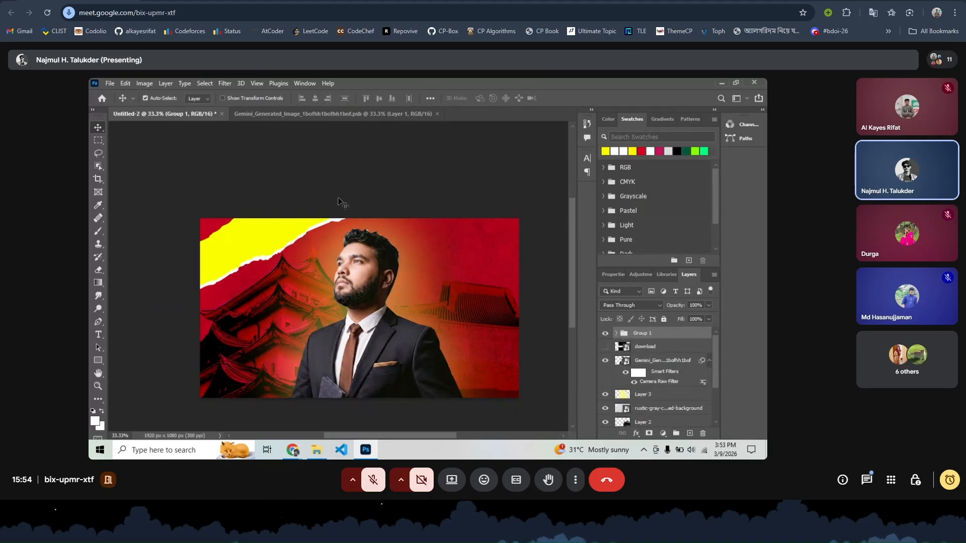
pyautogui.moveTo(255, 233); pyautogui.dragTo(486, 384)
pyautogui.moveTo(487, 385); pyautogui.dragTo(476, 373)
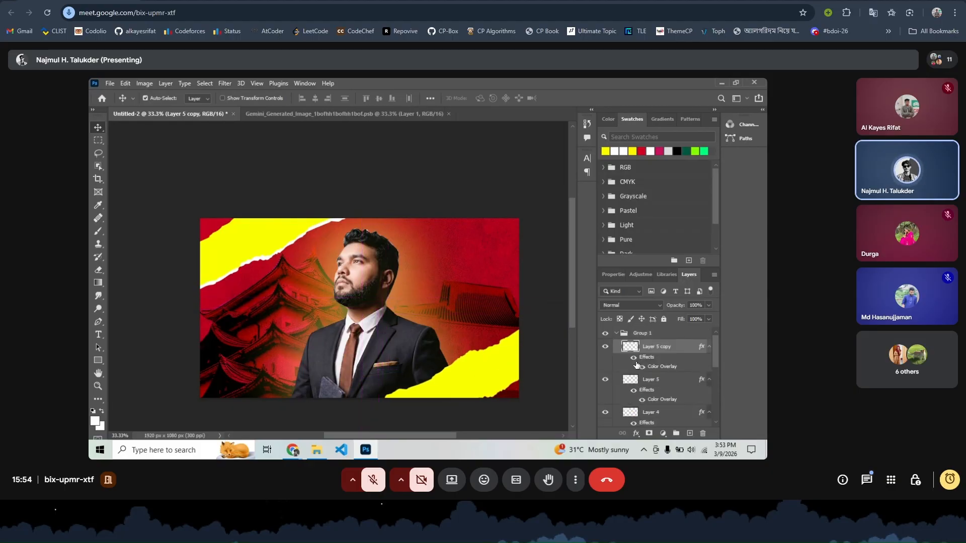
pyautogui.scroll(-4, 642, 352)
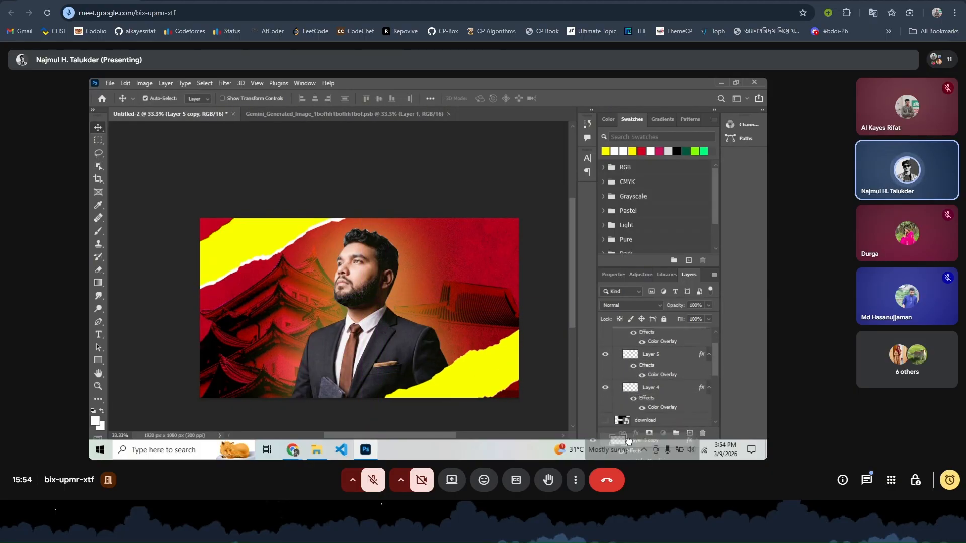
pyautogui.moveTo(630, 382); pyautogui.dragTo(629, 408)
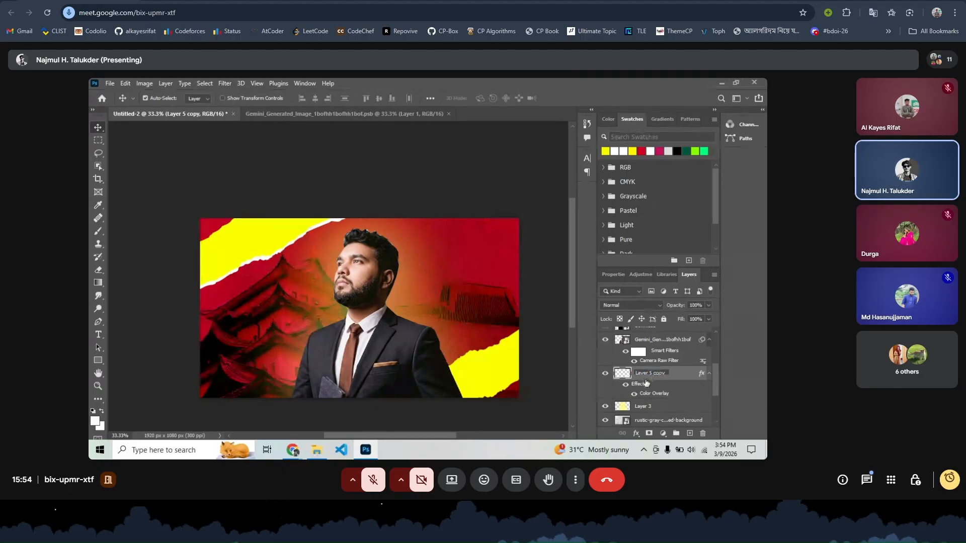
# - Duplicate the bottom-right strip and give the copy a white #ffffff Color Overlay
pyautogui.click(680, 379)
pyautogui.hotkey('ctrl', 'j')
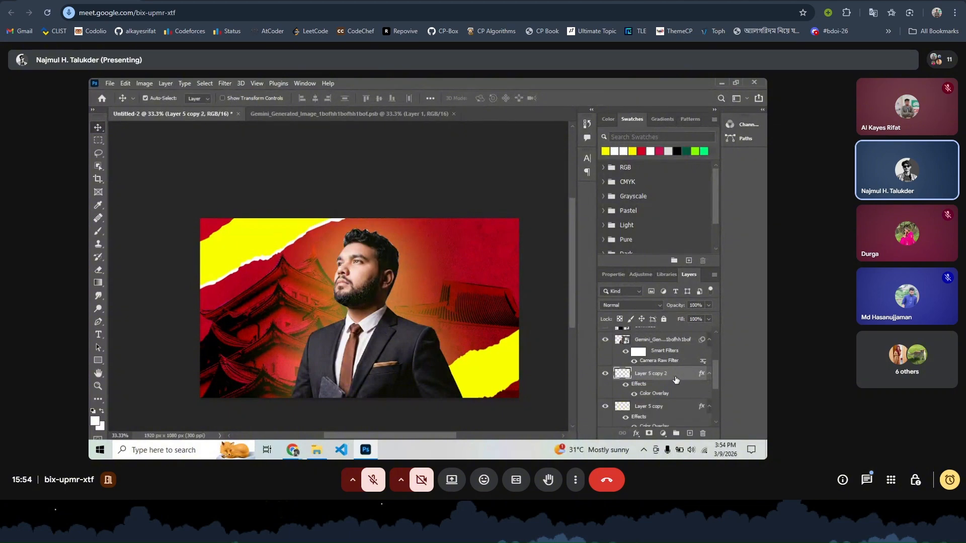
pyautogui.rightClick(668, 374)
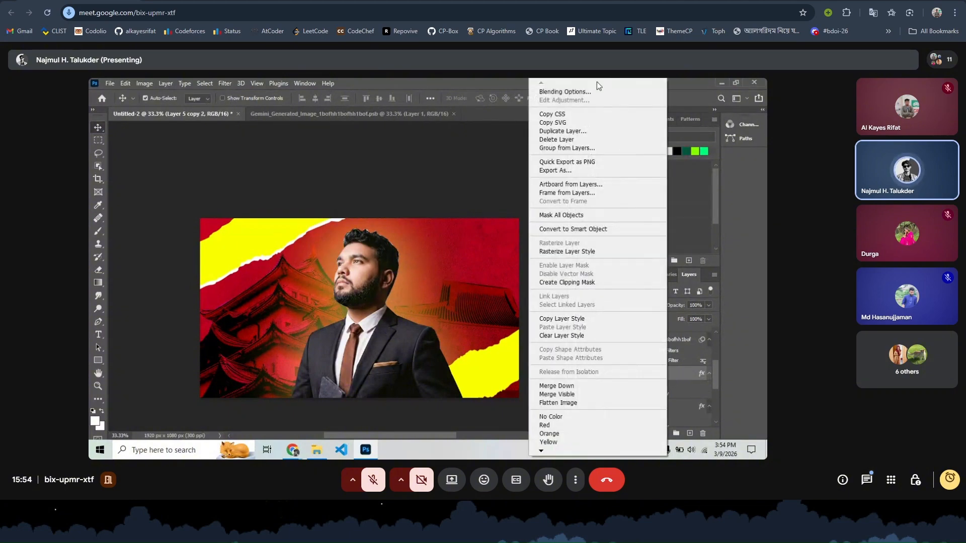
pyautogui.click(577, 93)
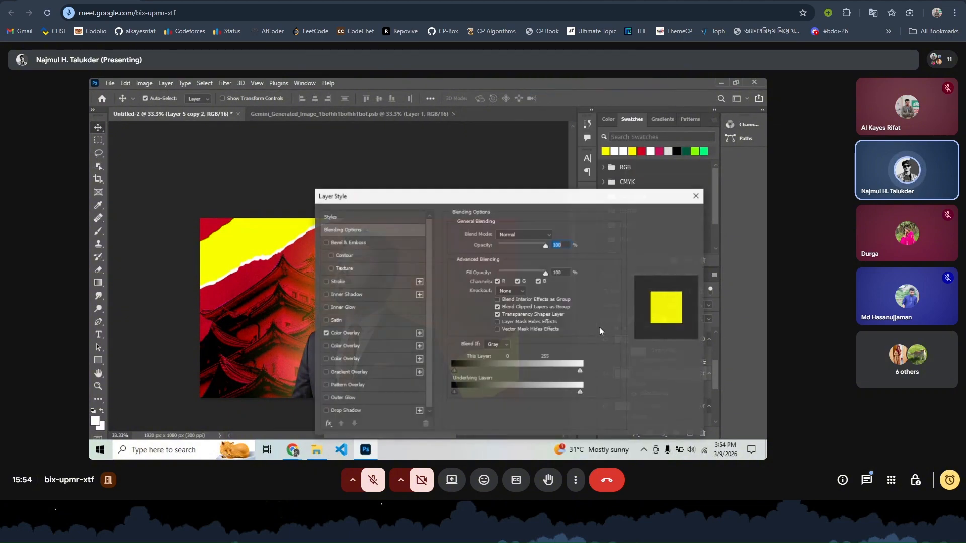
pyautogui.click(378, 334)
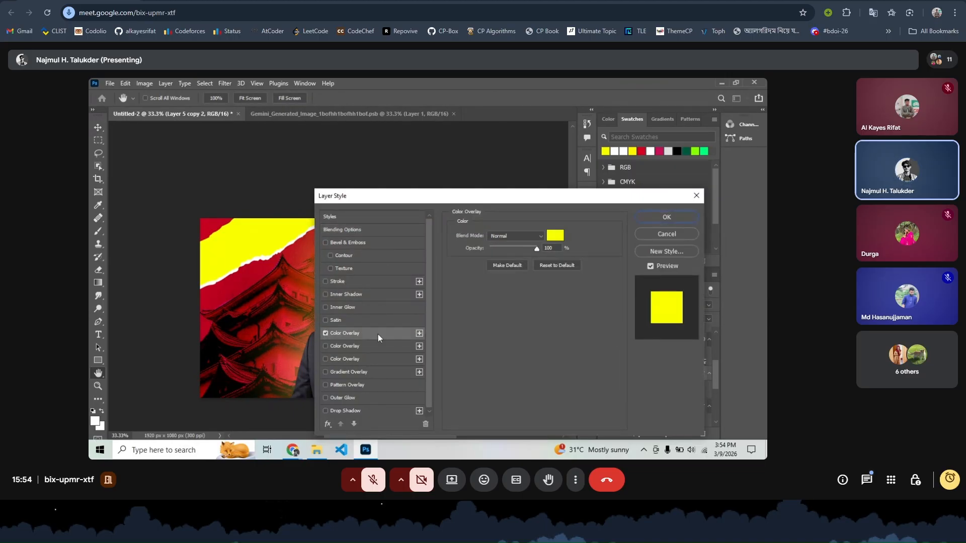
pyautogui.click(325, 333)
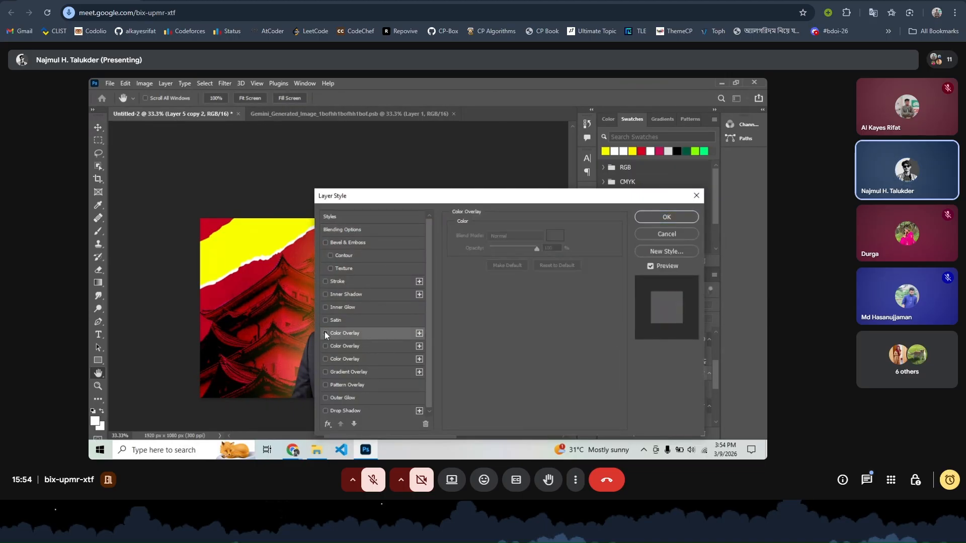
pyautogui.click(419, 333)
pyautogui.click(554, 236)
pyautogui.write('ffffff')
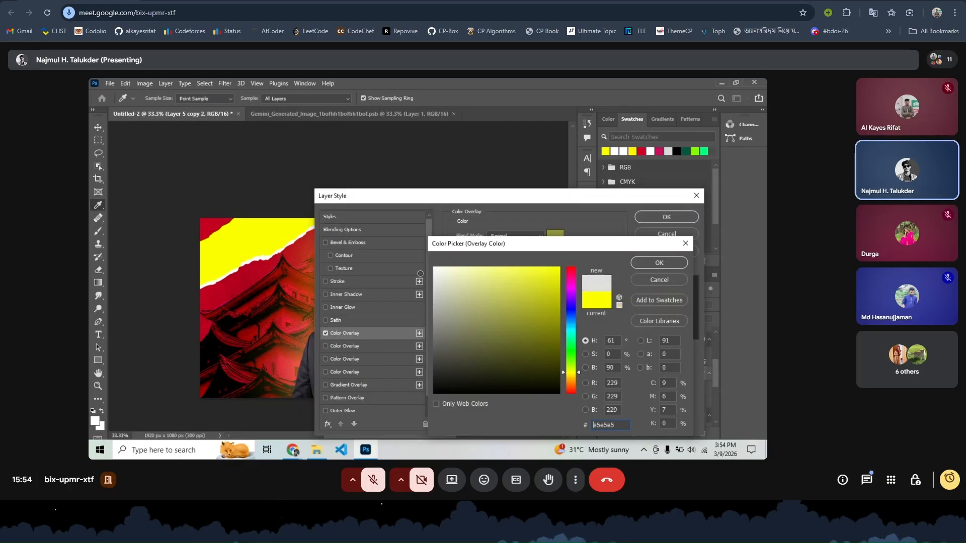
pyautogui.click(659, 263)
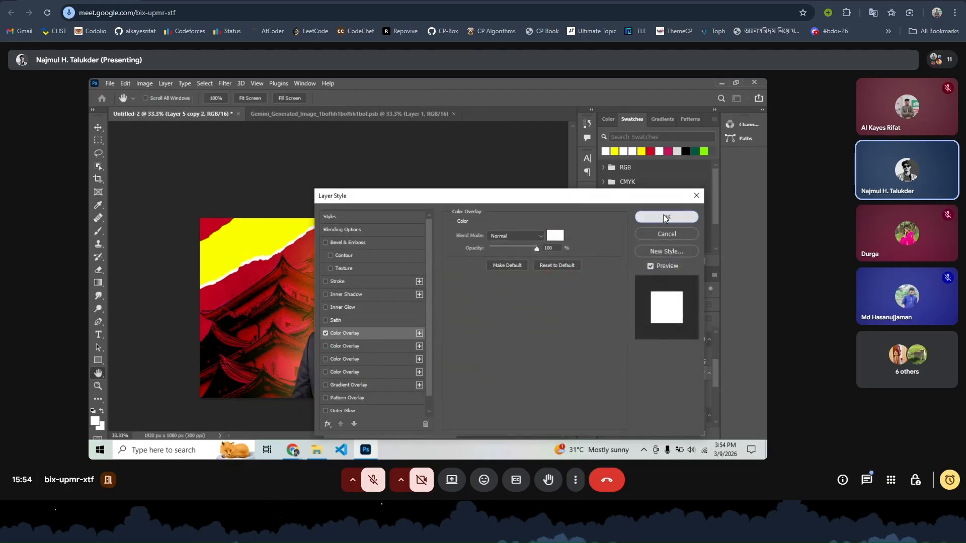
pyautogui.click(667, 217)
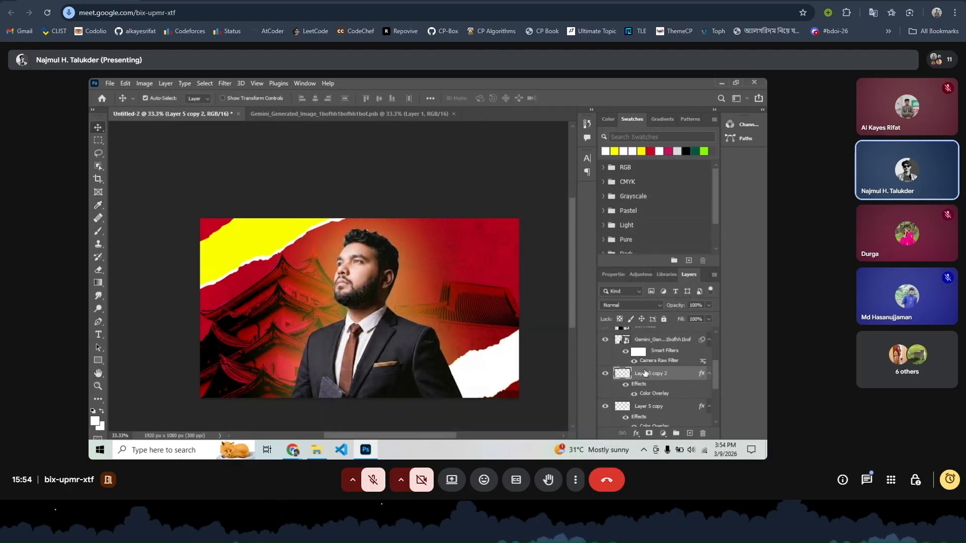
# - Place Layer 5 copy 2 beneath the yellow strip and group the pair as Group 2
pyautogui.moveTo(646, 373); pyautogui.dragTo(644, 401)
pyautogui.moveTo(508, 362)
pyautogui.mouseDown()
pyautogui.moveTo(500, 357)
pyautogui.moveTo(505, 364)
pyautogui.mouseUp()
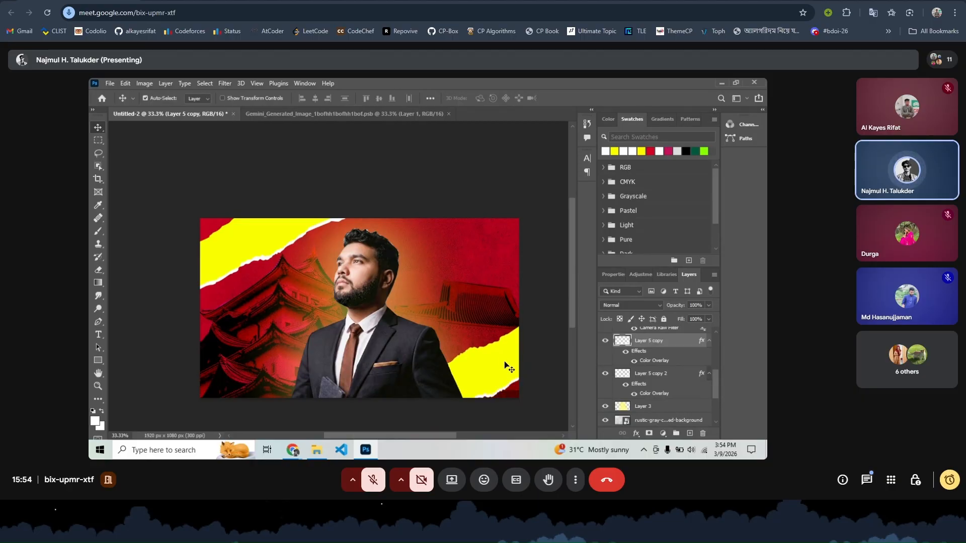
pyautogui.scroll(-3, 408, 362)
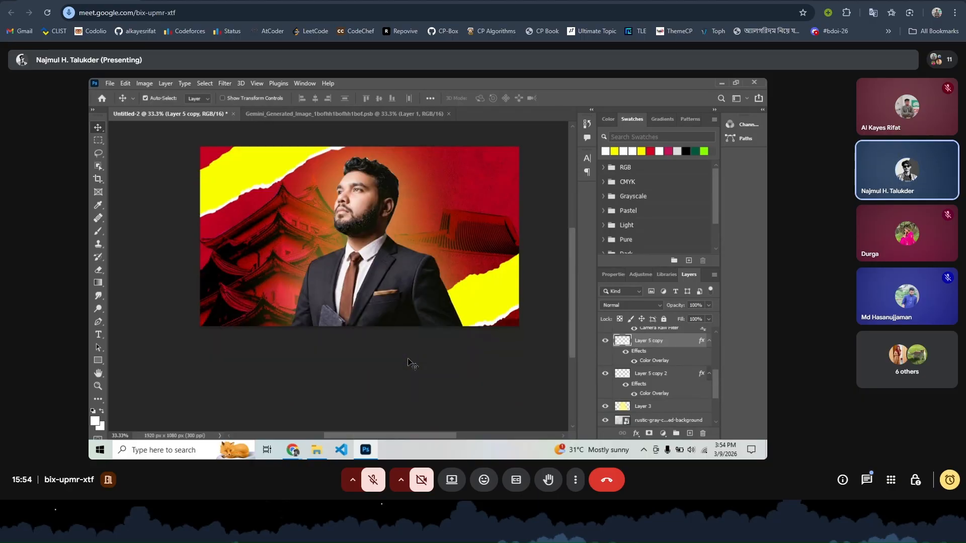
pyautogui.scroll(1, 410, 362)
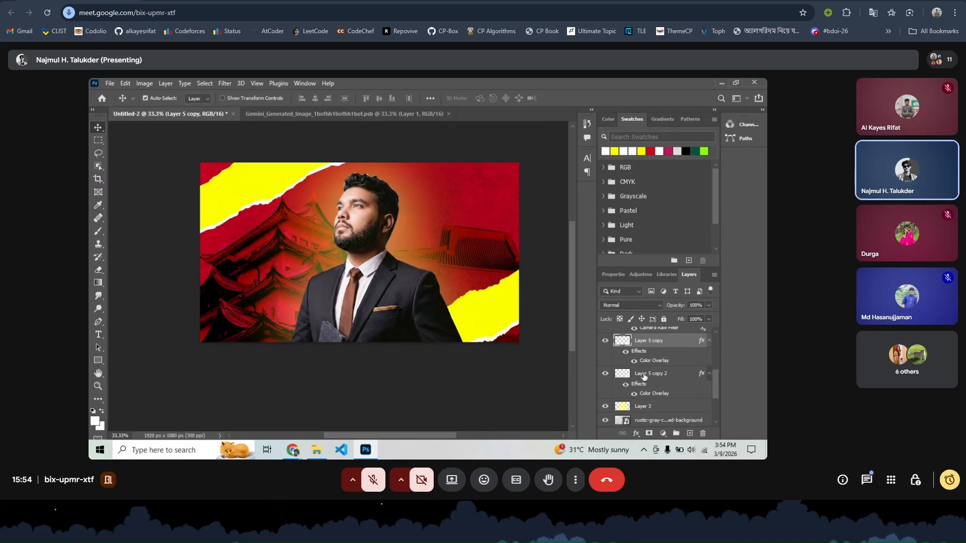
pyautogui.keyDown('shift'); pyautogui.click(644, 376); pyautogui.keyUp('shift')
pyautogui.hotkey('ctrl', 'g')
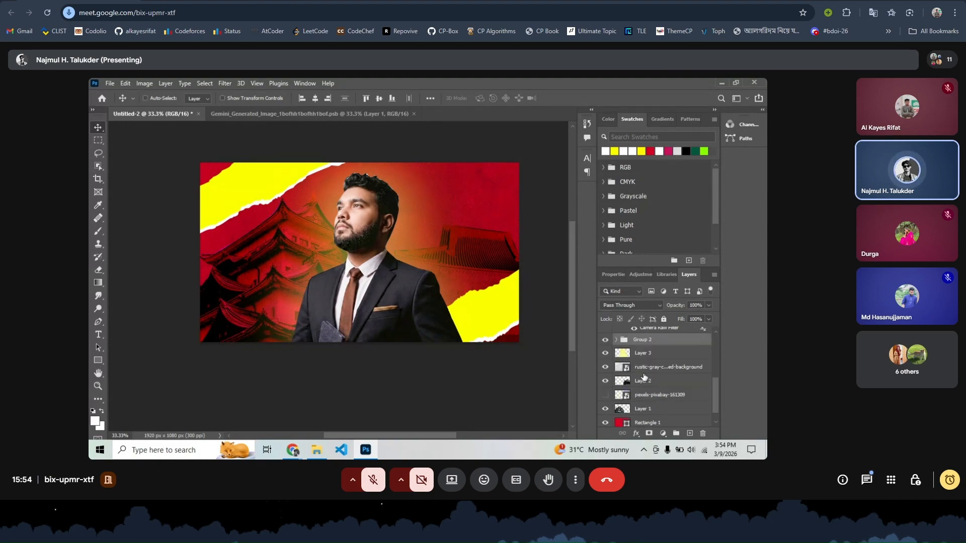
# - Scale Group 2 to about 89.6% and move it slightly up-left
pyautogui.hotkey('ctrl', 't')
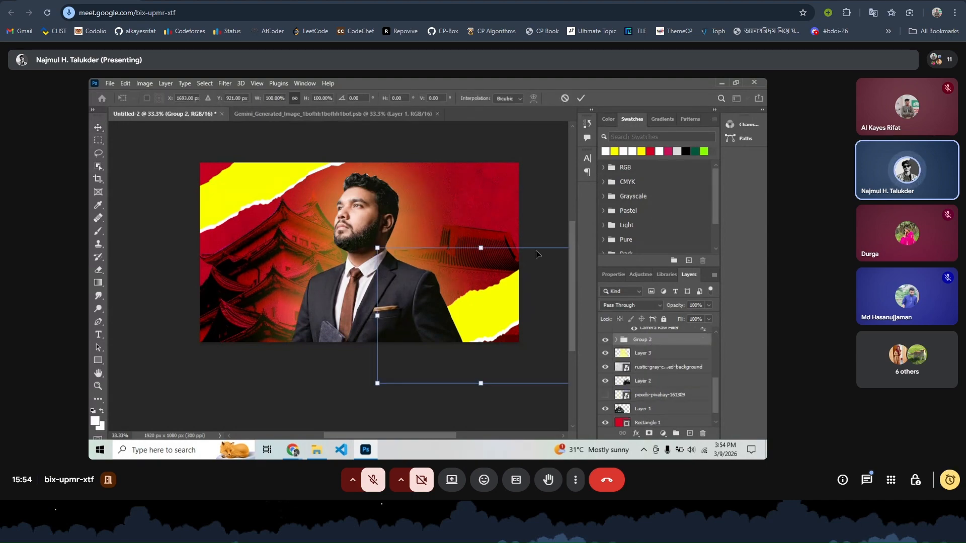
pyautogui.moveTo(377, 248); pyautogui.dragTo(399, 264)
pyautogui.moveTo(483, 327)
pyautogui.mouseDown()
pyautogui.moveTo(472, 317)
pyautogui.moveTo(467, 324)
pyautogui.mouseUp()
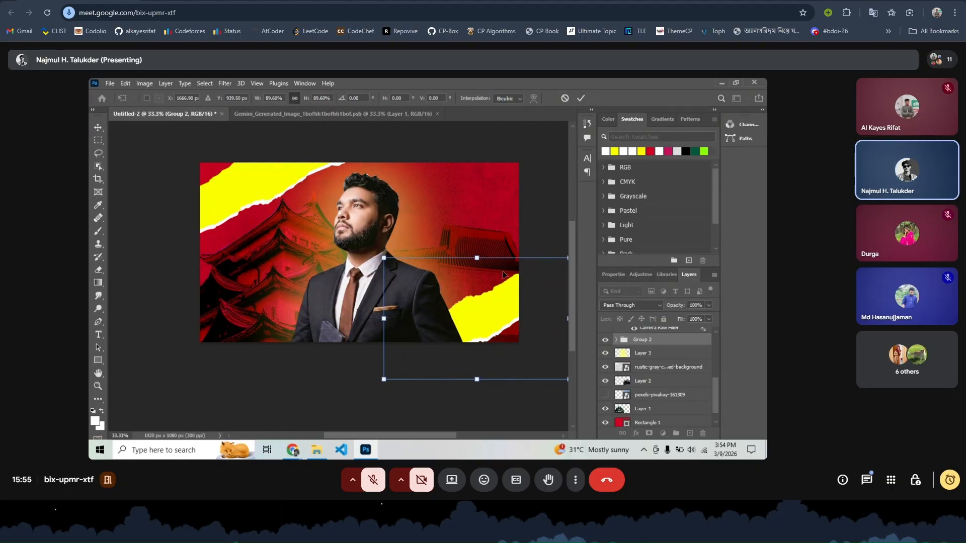
pyautogui.click(583, 99)
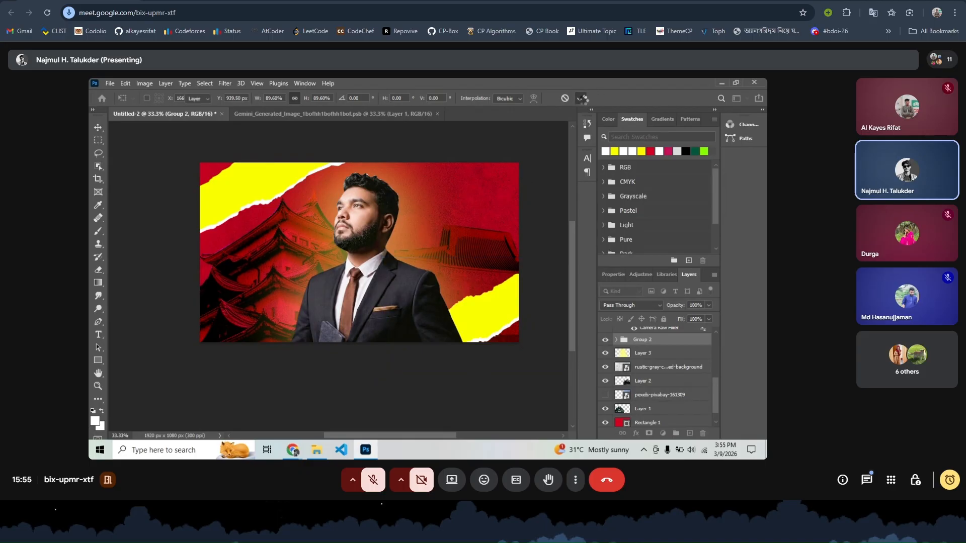
# - Search Freepik images for "japan"
pyautogui.moveTo(292, 453)
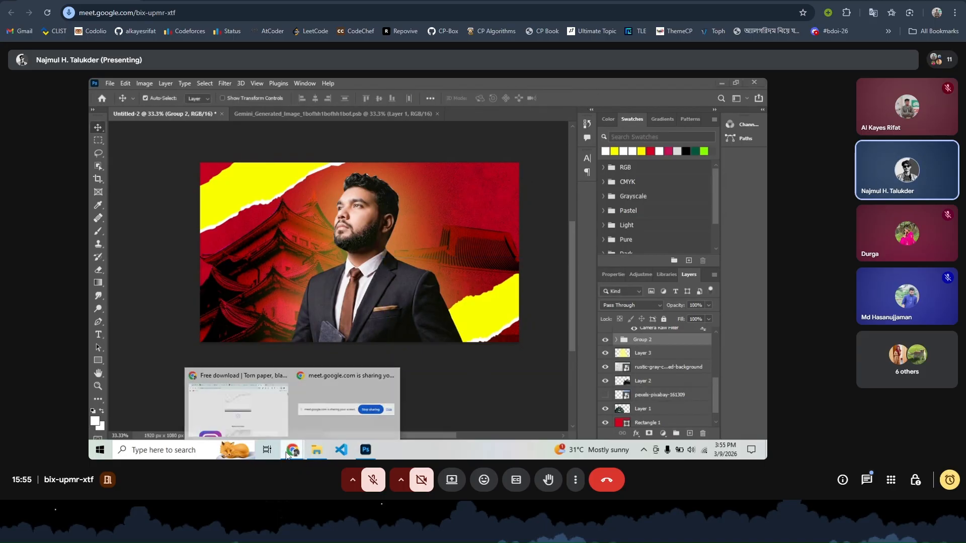
pyautogui.click(236, 403)
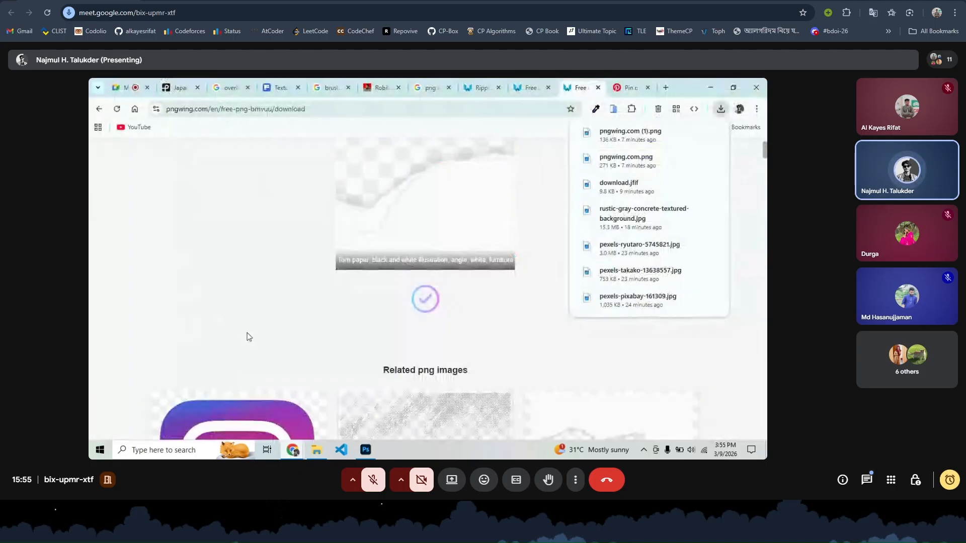
pyautogui.click(283, 81)
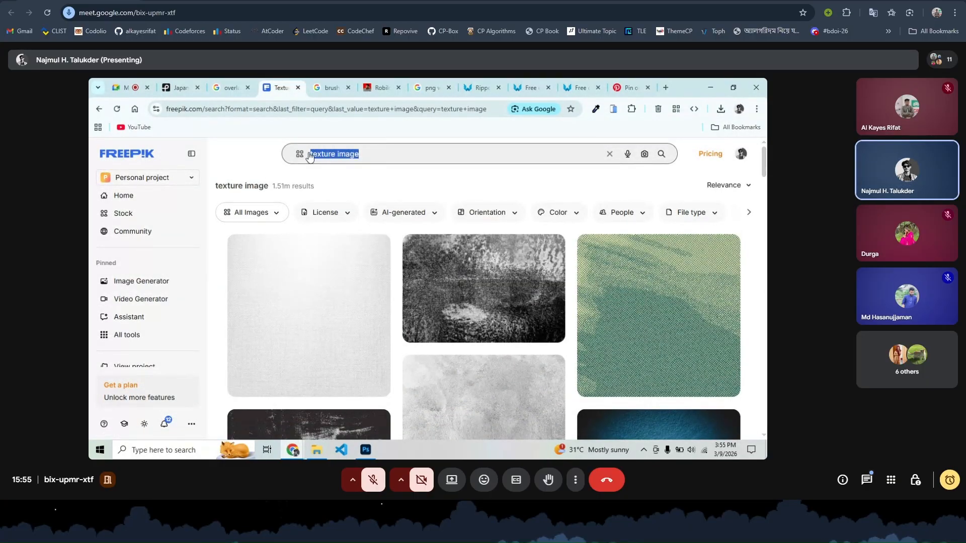
pyautogui.write('japan')
pyautogui.press('Return')
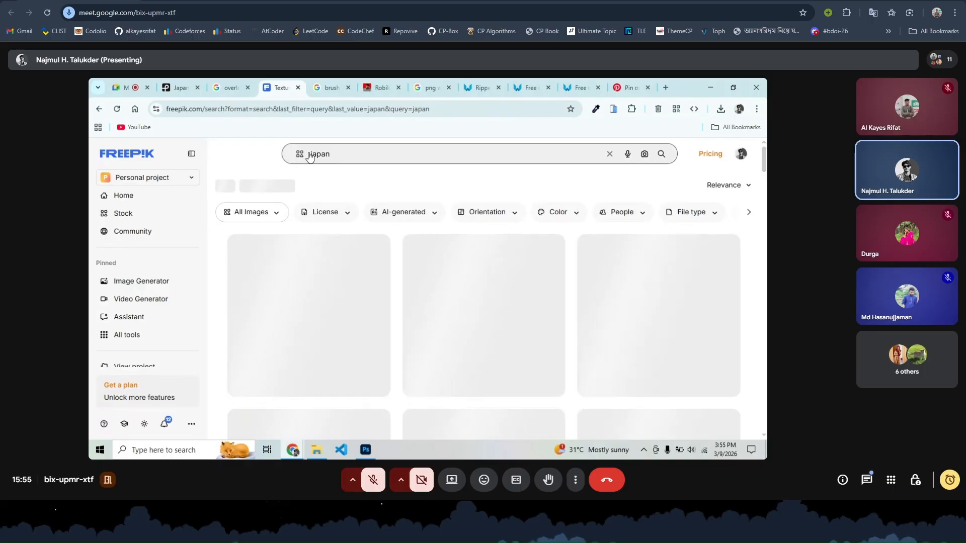
# - Download the free night-time Japanese street photo after the premium Fuji pagoda image is refused
pyautogui.scroll(-3, 360, 321)
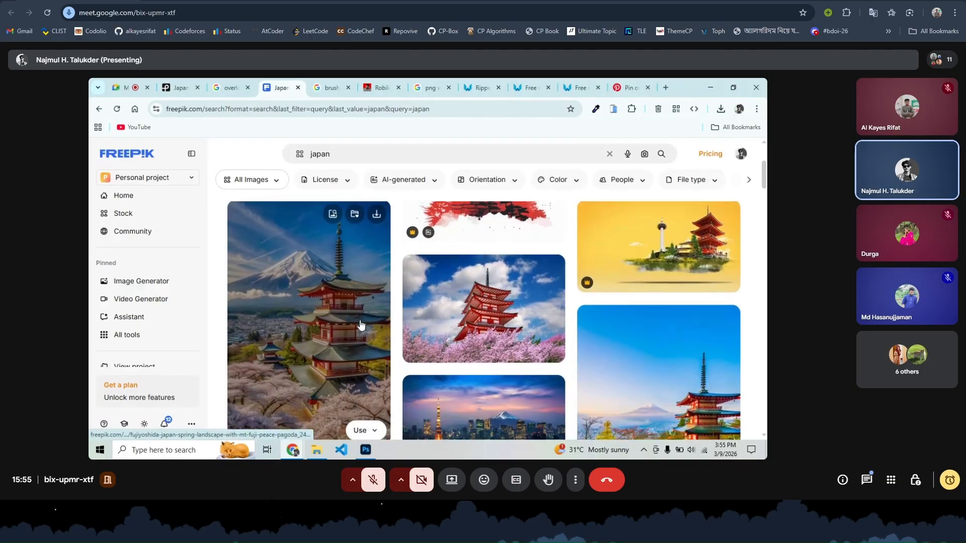
pyautogui.scroll(-10, 361, 324)
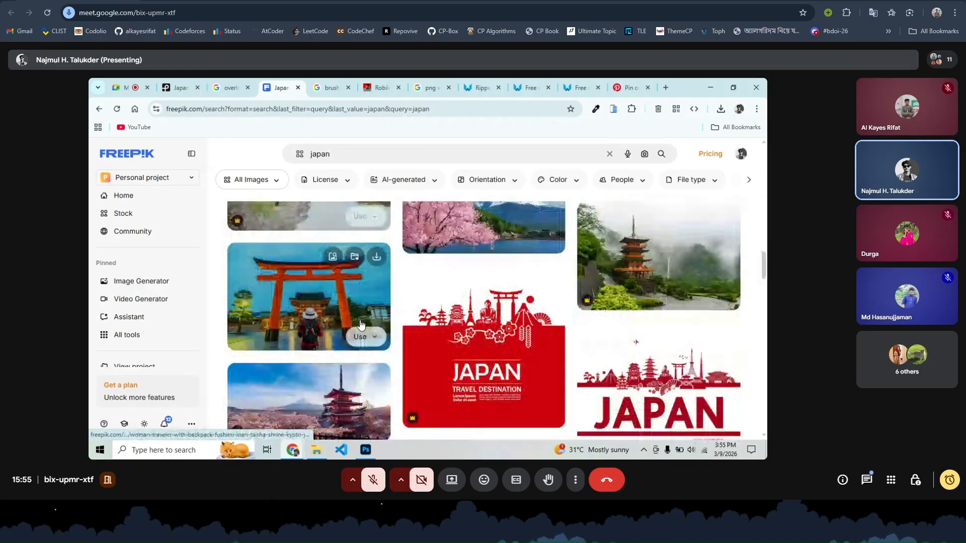
pyautogui.scroll(-10, 361, 324)
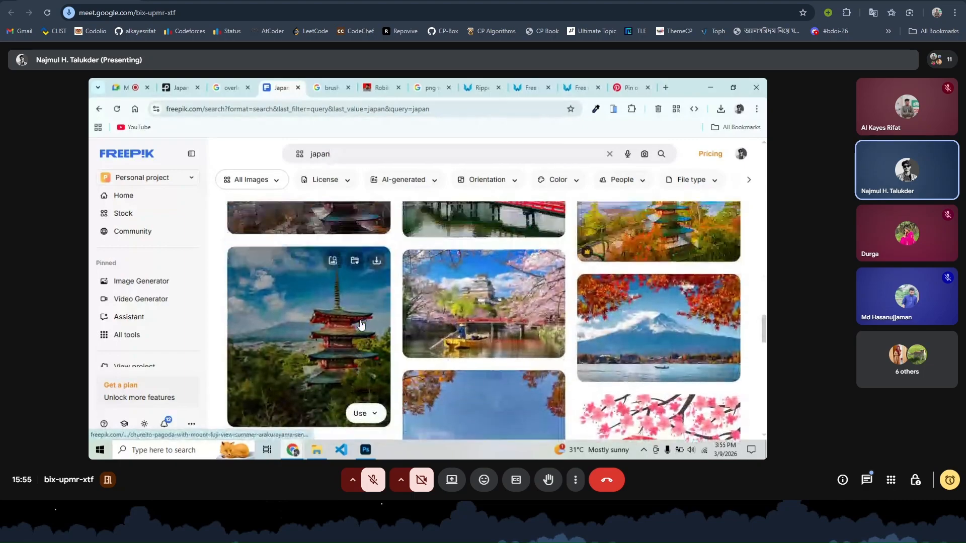
pyautogui.scroll(5, 360, 324)
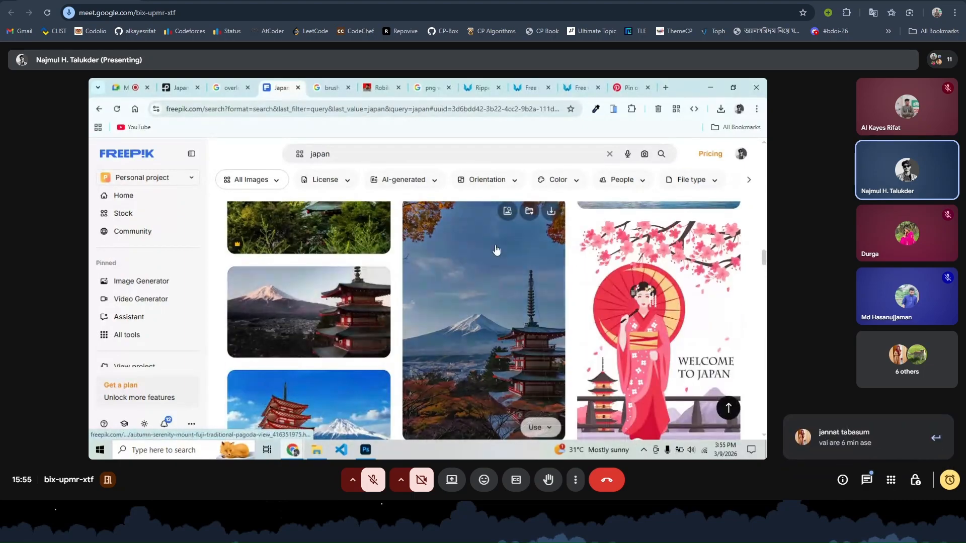
pyautogui.click(551, 212)
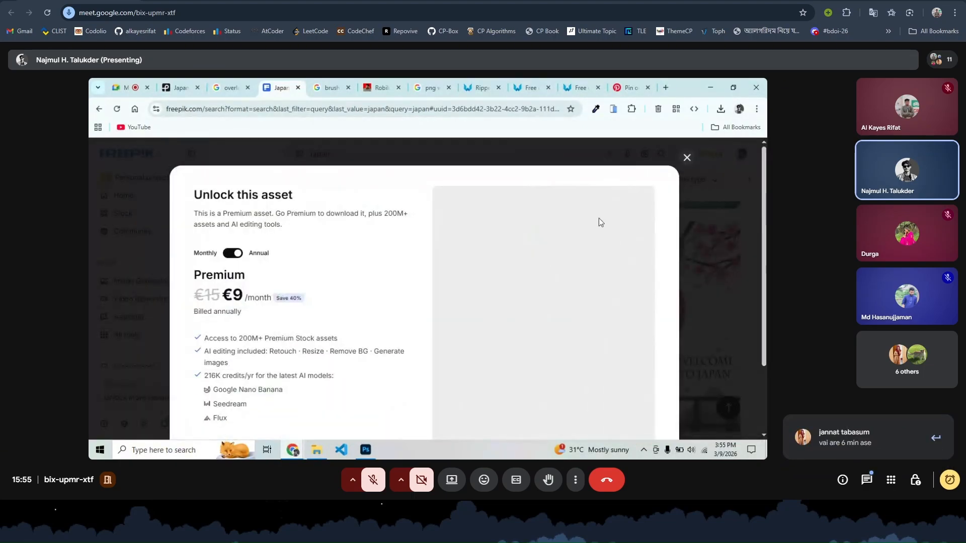
pyautogui.click(692, 149)
pyautogui.scroll(-5, 502, 352)
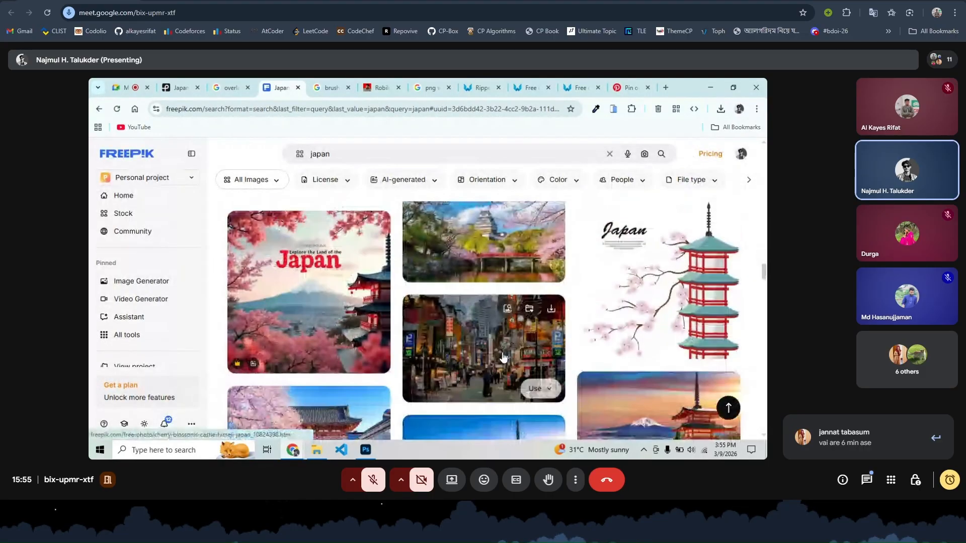
pyautogui.scroll(1, 502, 352)
pyautogui.click(548, 249)
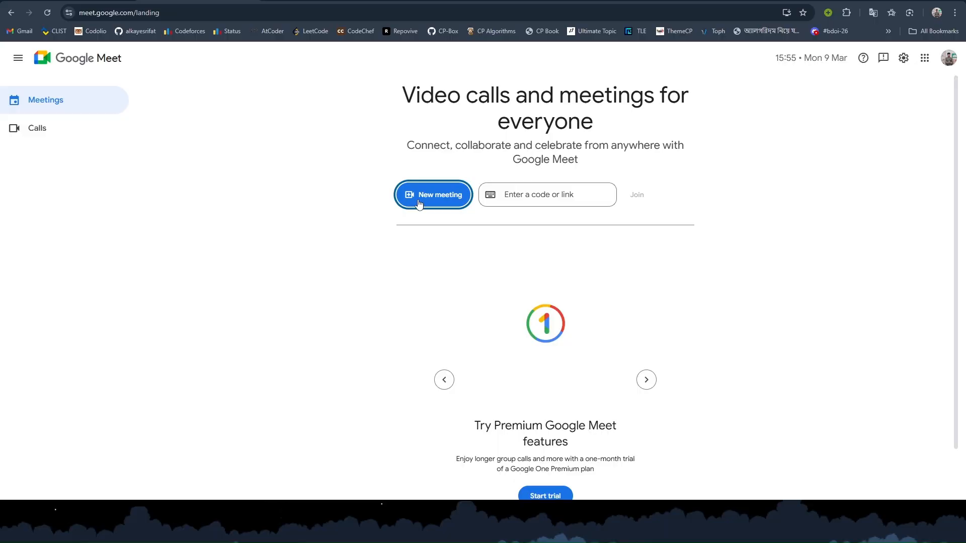
# - Start an instant meeting, copy its link, and mute its microphone and camera
pyautogui.click(442, 195)
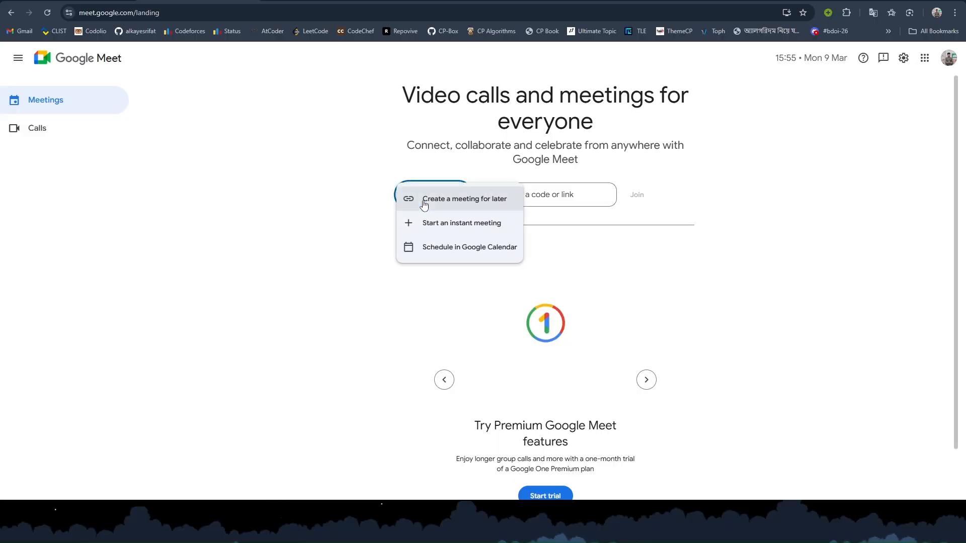
pyautogui.click(475, 226)
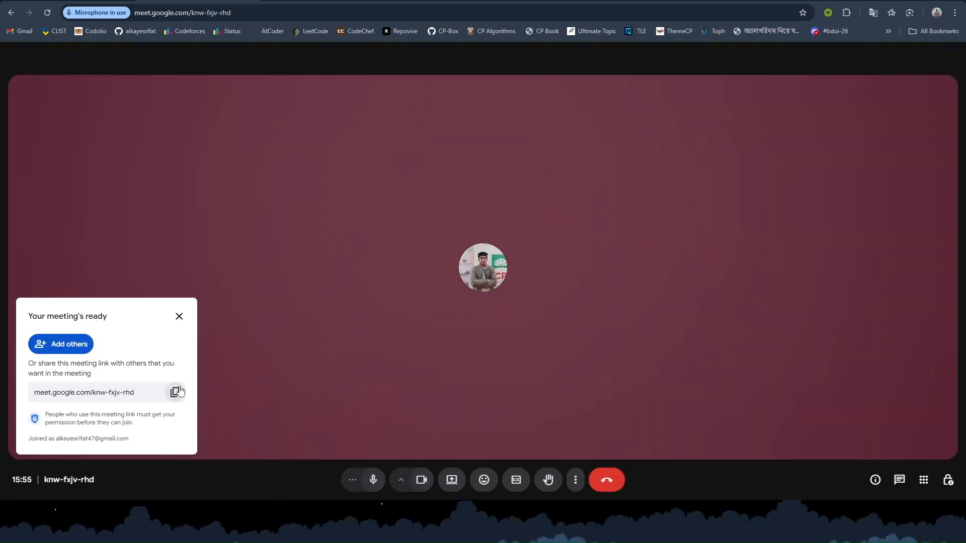
pyautogui.click(179, 392)
pyautogui.click(182, 316)
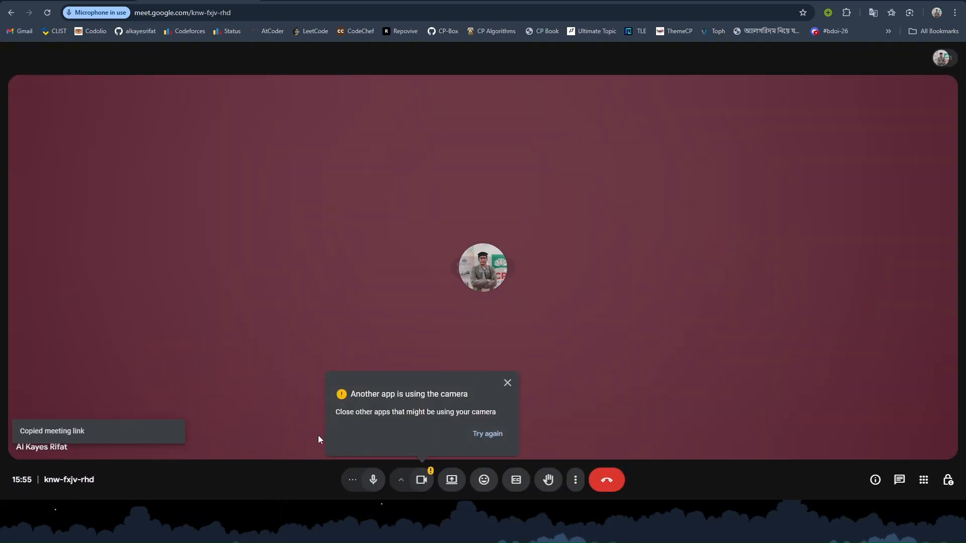
pyautogui.click(373, 479)
pyautogui.click(422, 479)
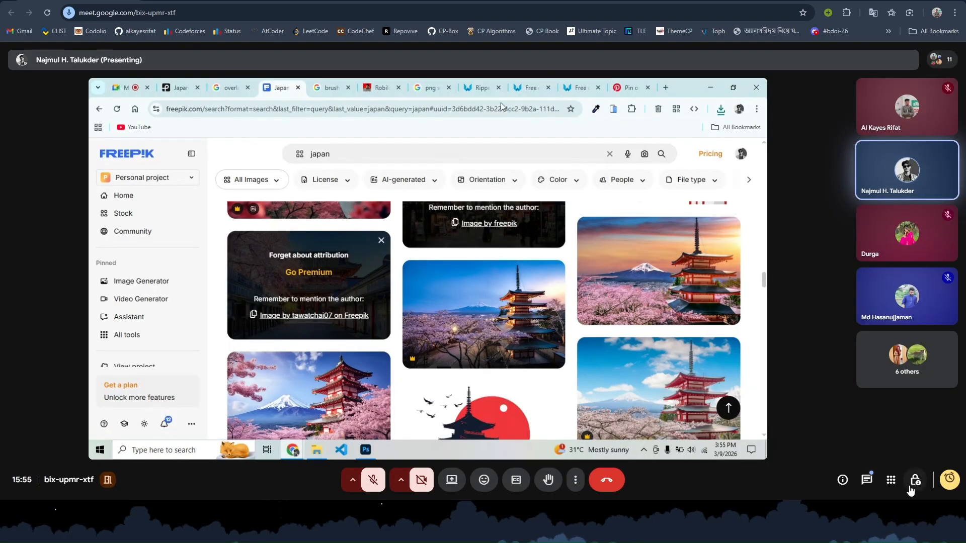
# - Paste the new meeting link into the call chat and send it
pyautogui.click(866, 479)
pyautogui.click(889, 437)
pyautogui.hotkey('ctrl', 'v')
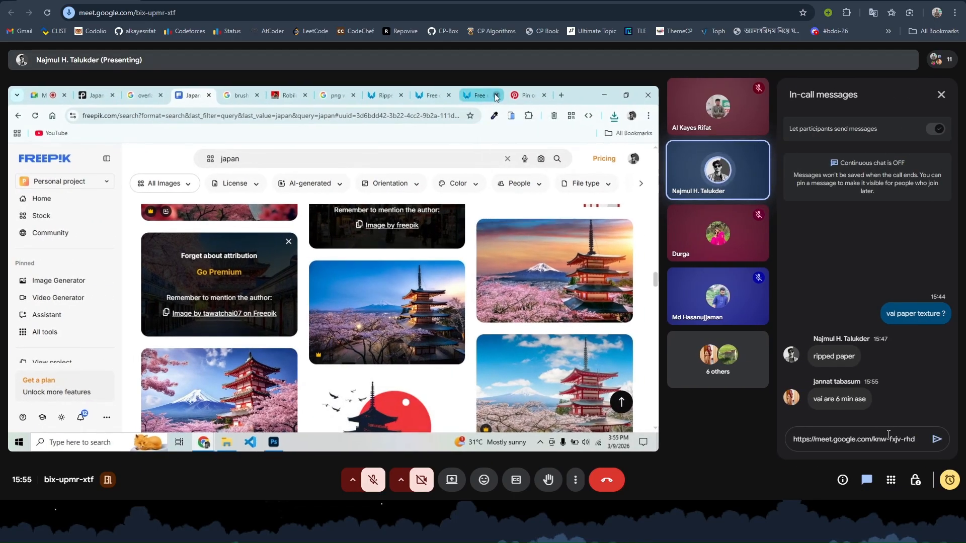
pyautogui.press('Return')
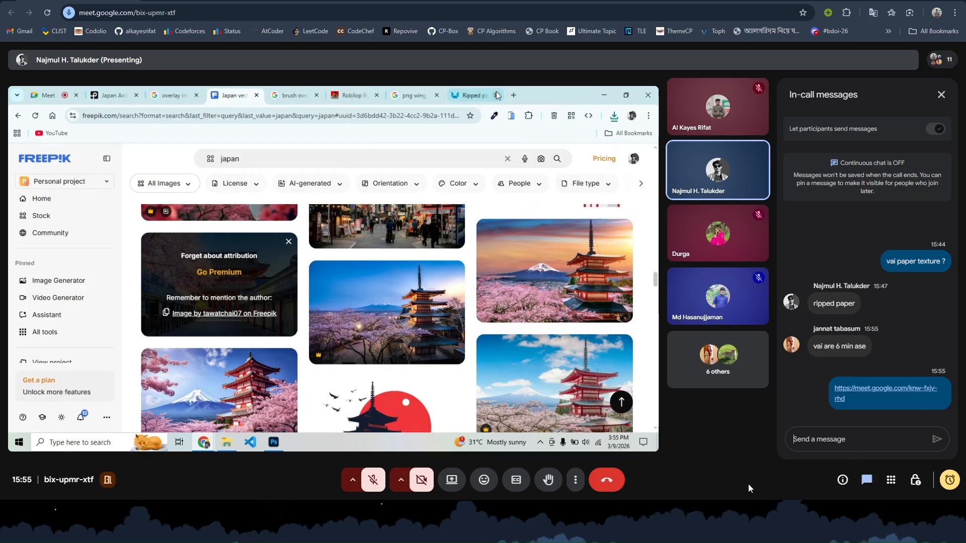
pyautogui.click(372, 480)
pyautogui.click(371, 480)
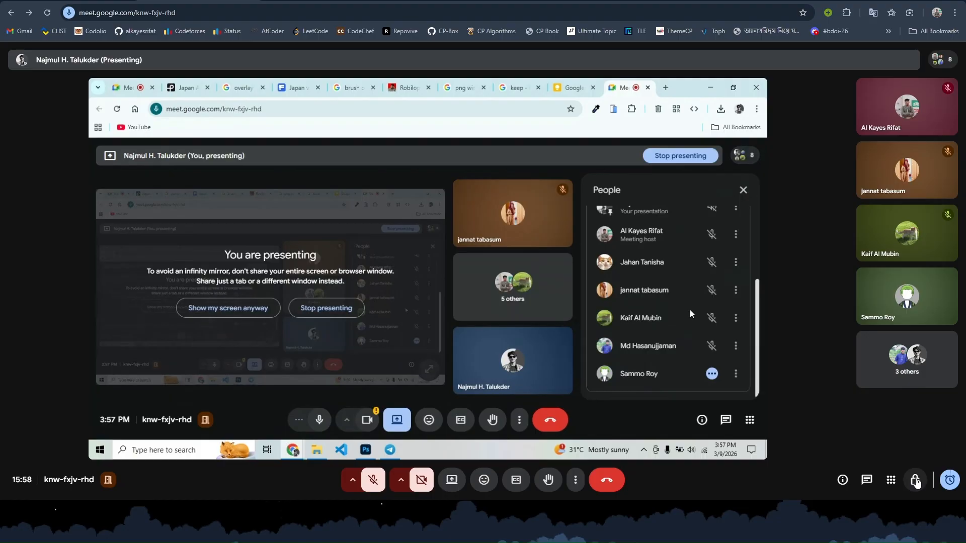
# - Reload Meet and join the new meeting, then review and close the Host controls panel
pyautogui.click(47, 13)
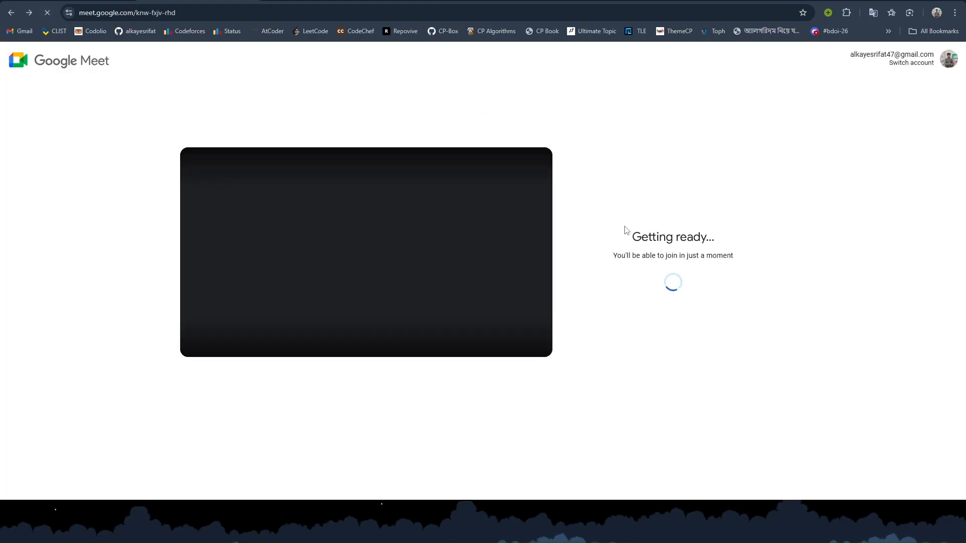
pyautogui.click(672, 278)
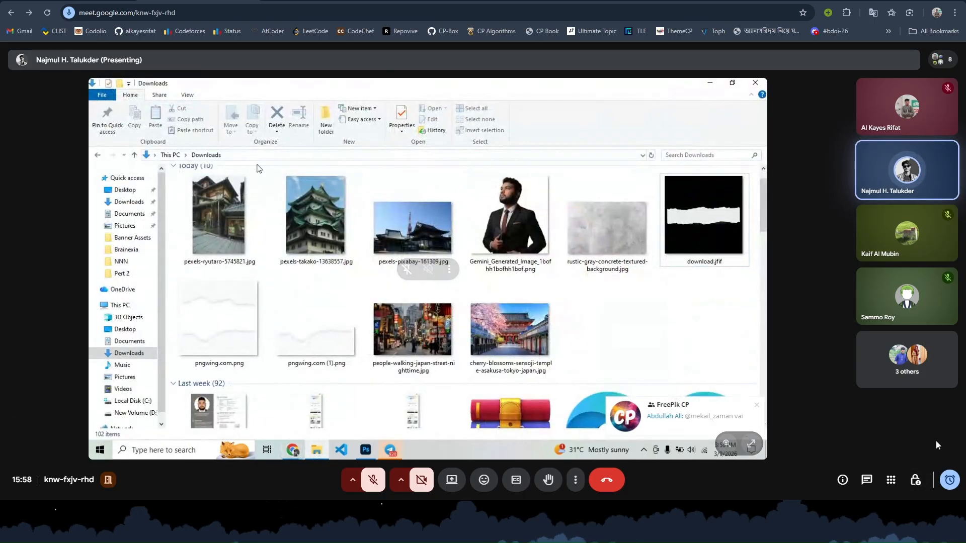
pyautogui.click(916, 481)
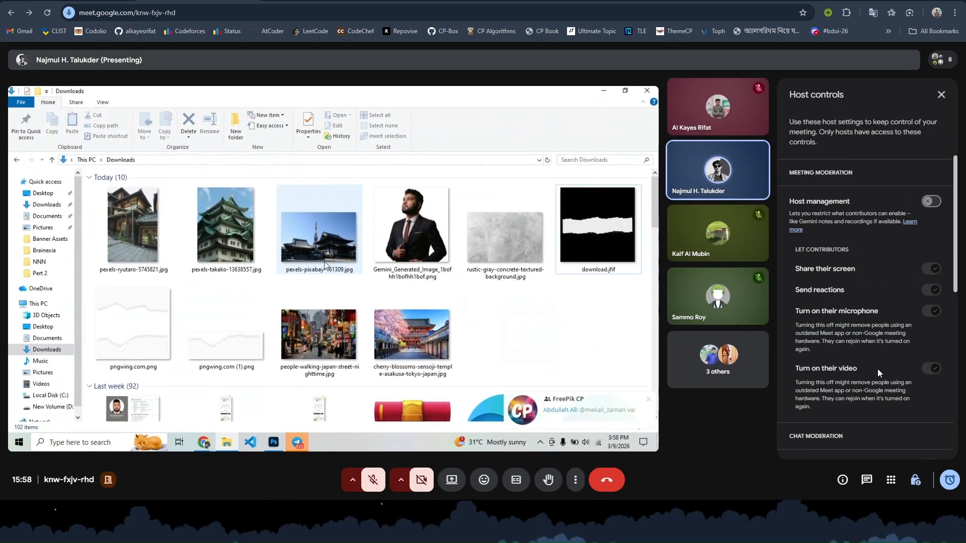
pyautogui.scroll(-5, 880, 362)
pyautogui.click(948, 95)
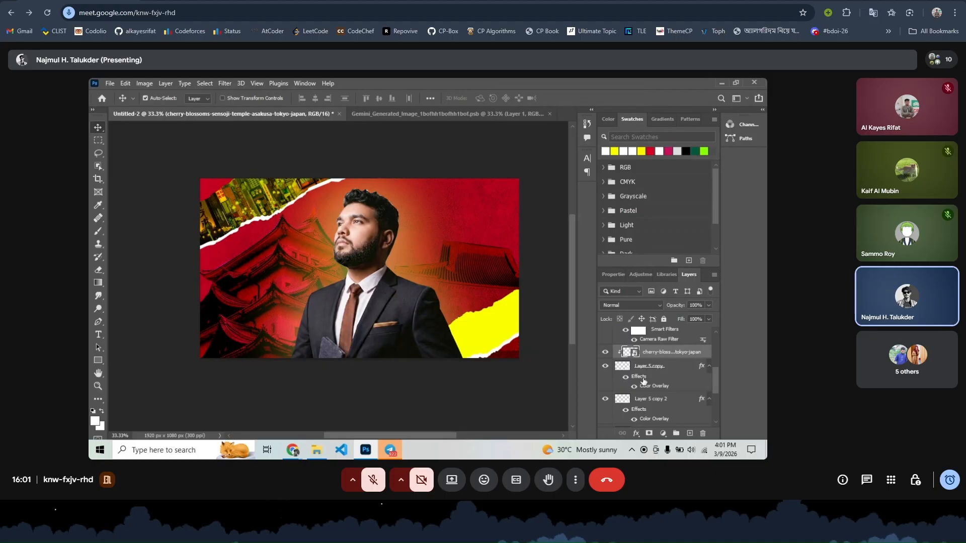
# - Place the cherry-blossom photo above Layer 5 copy and clip it to that torn strip
pyautogui.moveTo(645, 353)
pyautogui.mouseDown()
pyautogui.moveTo(645, 387)
pyautogui.moveTo(639, 349)
pyautogui.mouseUp()
pyautogui.rightClick(640, 354)
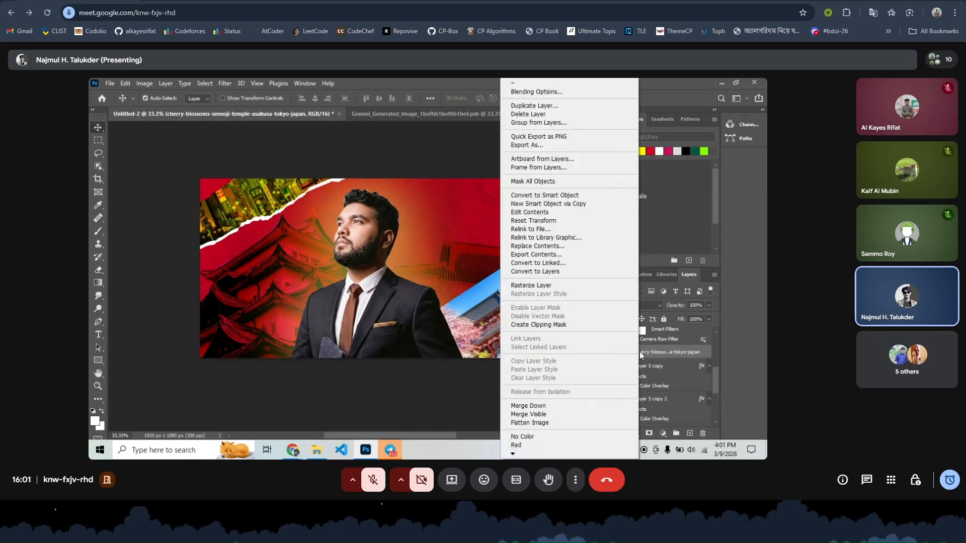
pyautogui.click(551, 325)
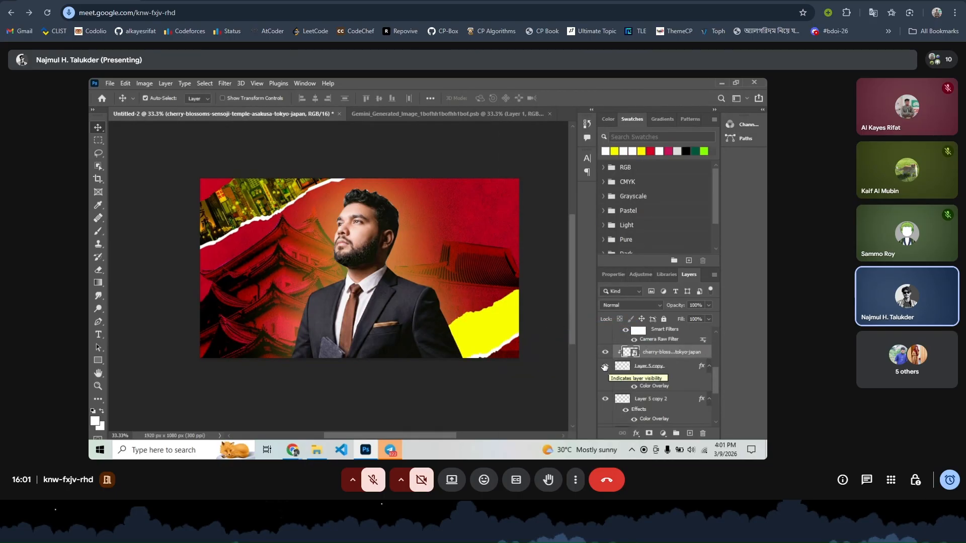
pyautogui.click(604, 366)
pyautogui.click(605, 367)
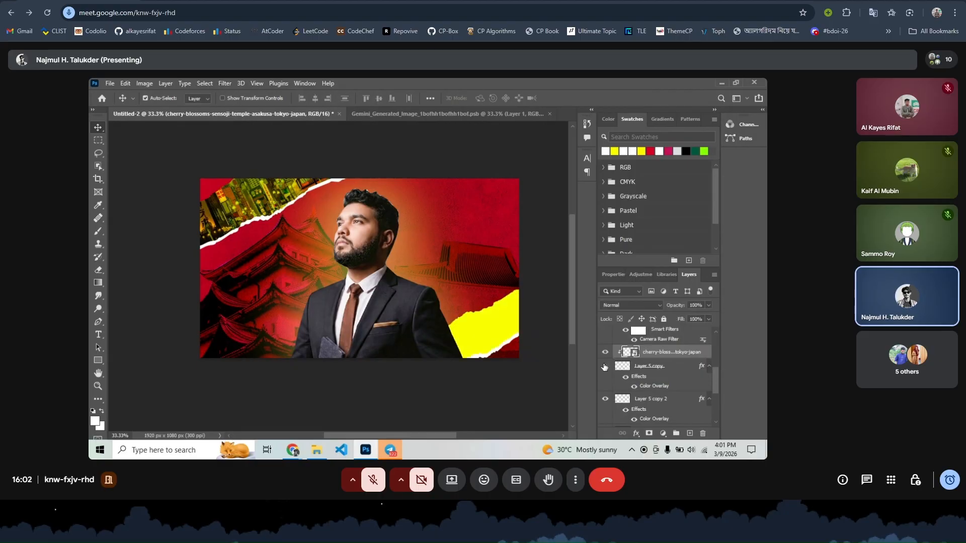
pyautogui.click(605, 366)
pyautogui.click(604, 366)
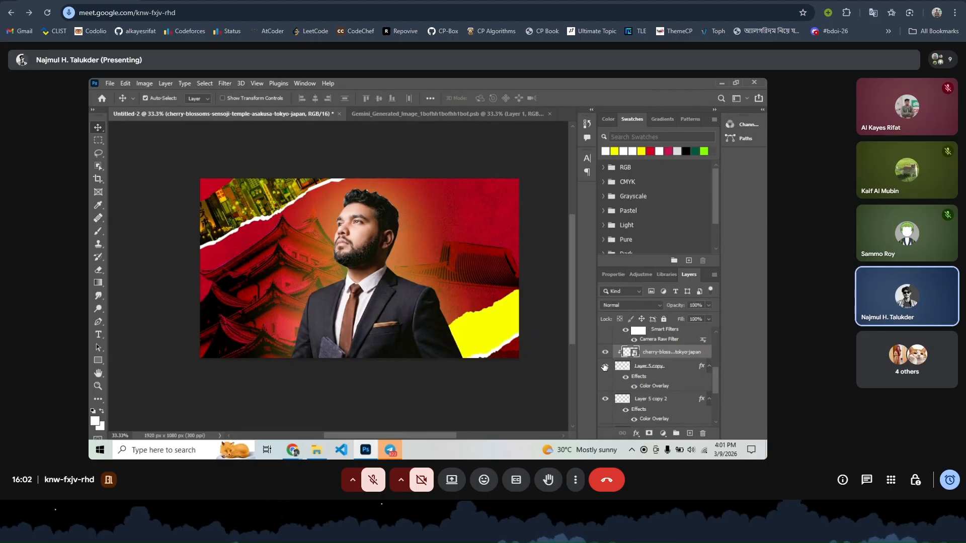
# - Group the photo with Layer 5 copy as Group 2, then move the photo above the group
pyautogui.keyDown('shift'); pyautogui.click(640, 365); pyautogui.keyUp('shift')
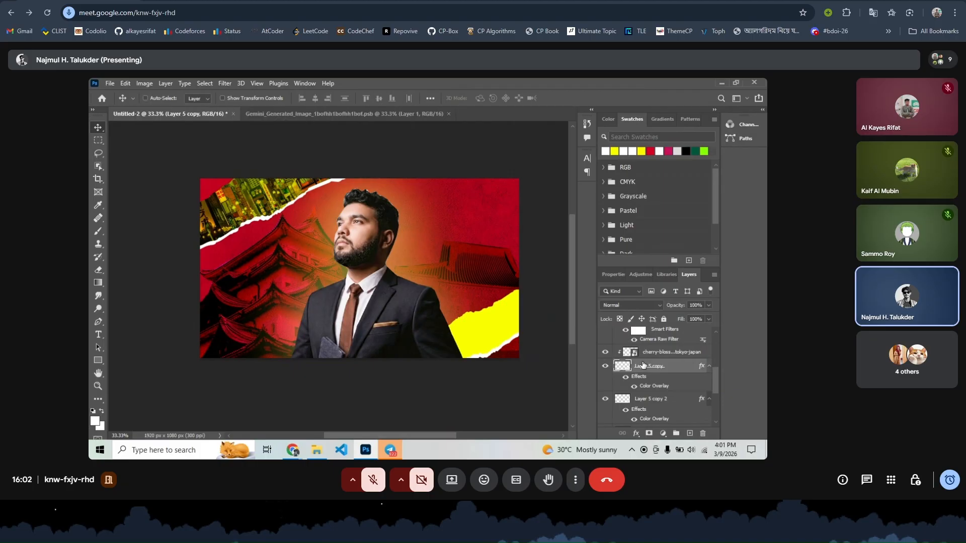
pyautogui.hotkey('ctrl', 'g')
pyautogui.moveTo(523, 337); pyautogui.dragTo(596, 360)
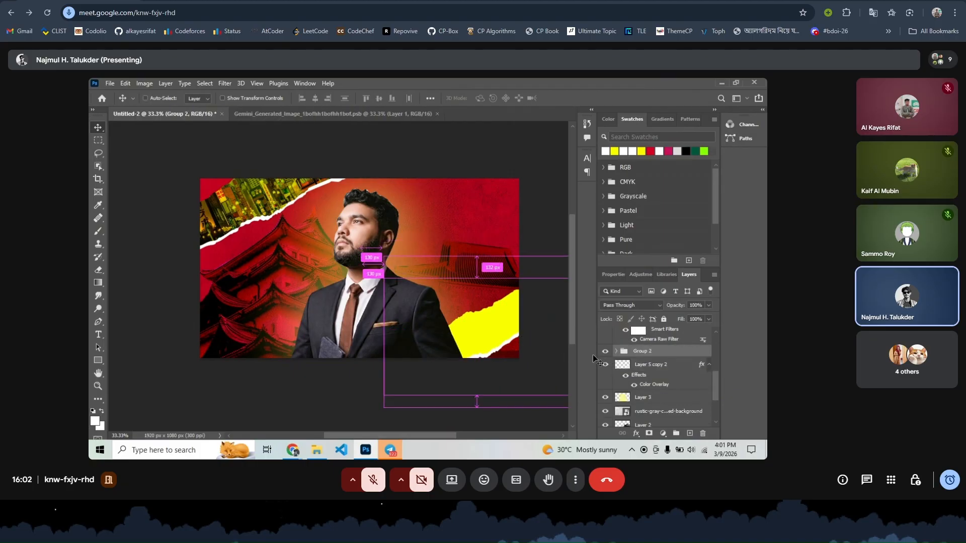
pyautogui.click(643, 369)
pyautogui.scroll(1, 641, 374)
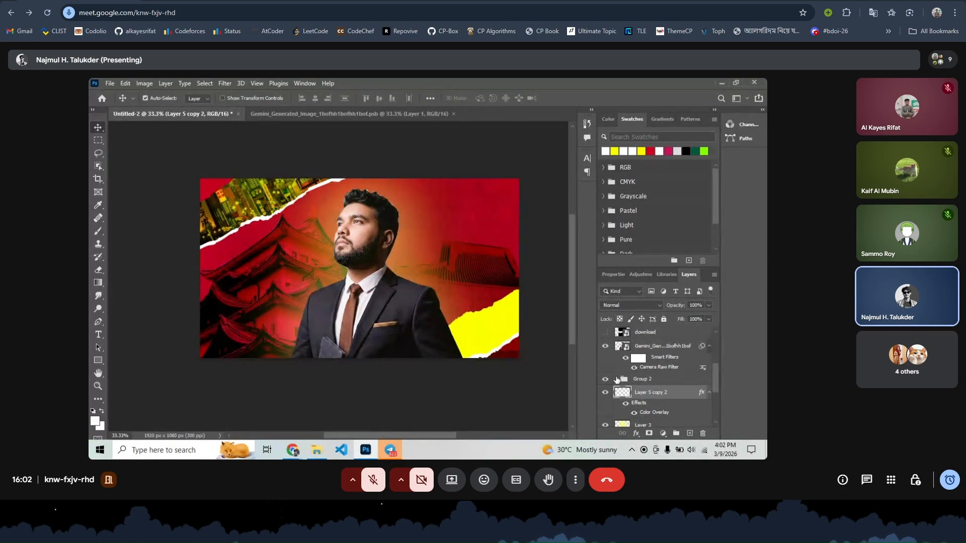
pyautogui.click(617, 379)
pyautogui.click(617, 379)
pyautogui.click(617, 379)
pyautogui.moveTo(653, 396); pyautogui.dragTo(638, 379)
# - Clip the cherry-blossom photo to Group 2 and try Linear Light blending
pyautogui.rightClick(639, 379)
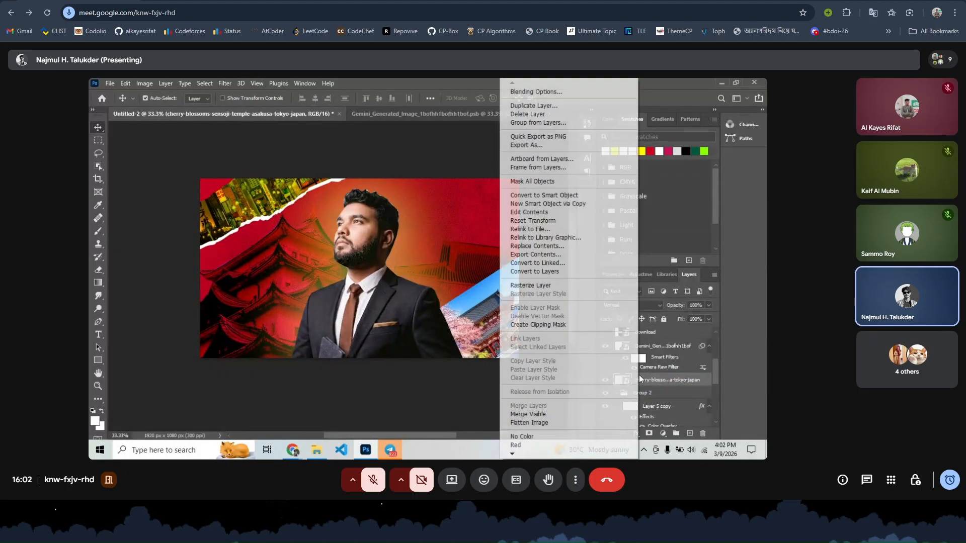
pyautogui.click(557, 325)
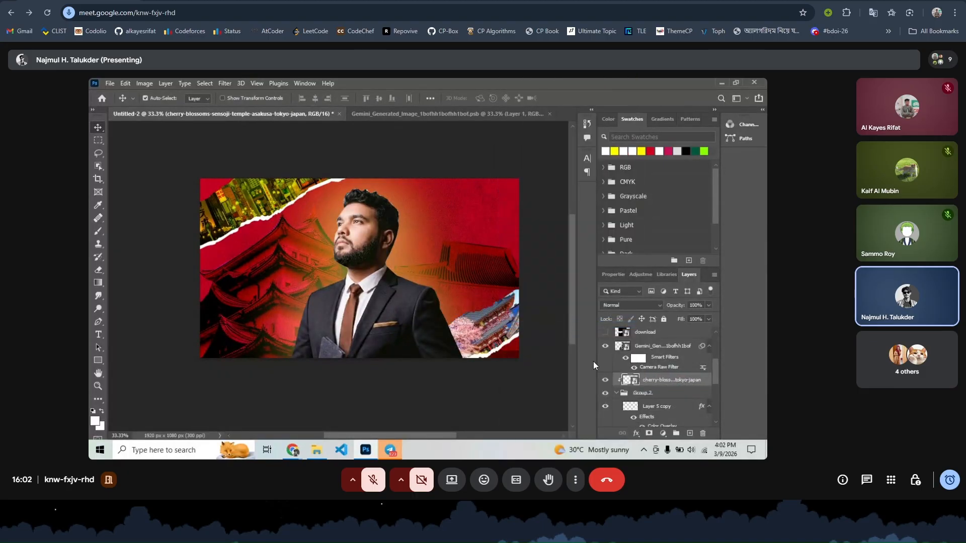
pyautogui.click(639, 306)
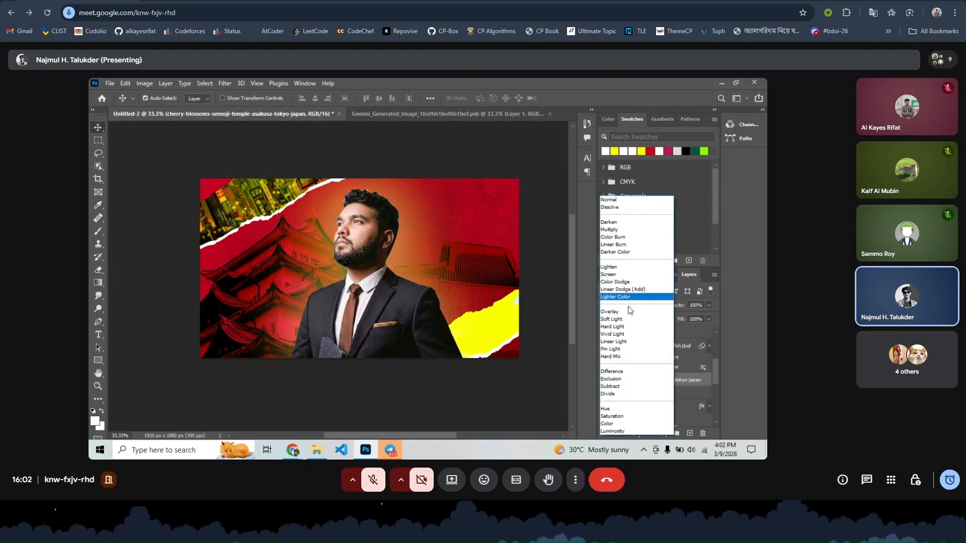
pyautogui.click(622, 344)
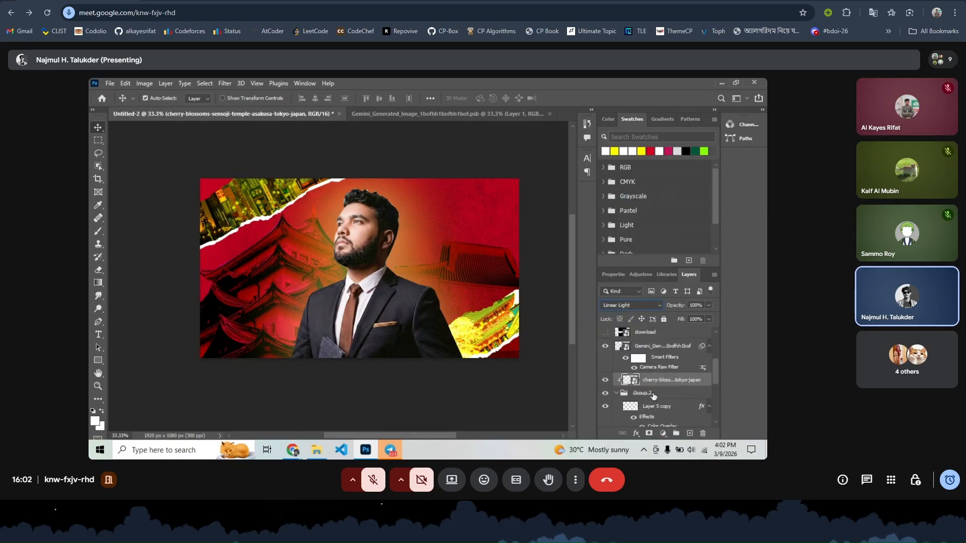
# - Stretch the lower torn strip, Layer 5 copy 2, slightly taller with Free Transform
pyautogui.click(645, 408)
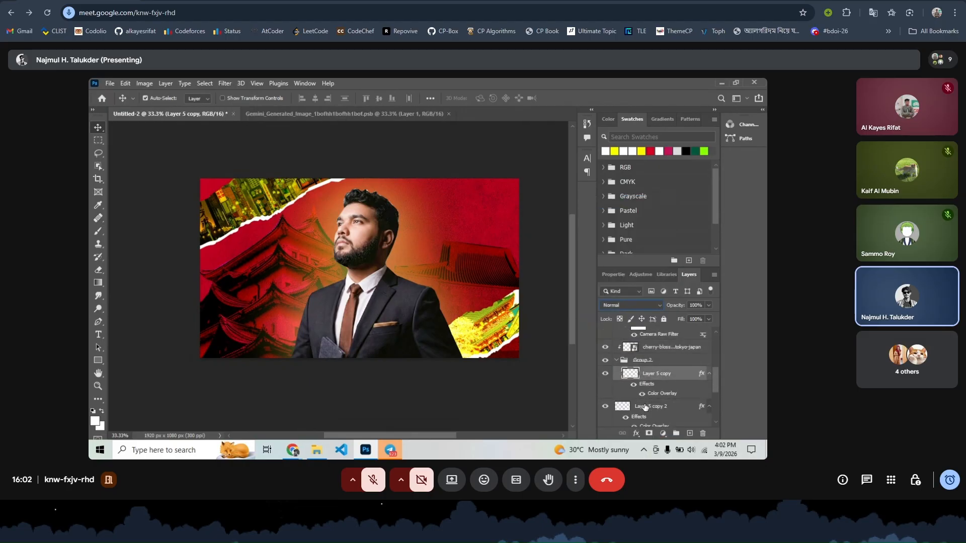
pyautogui.click(637, 410)
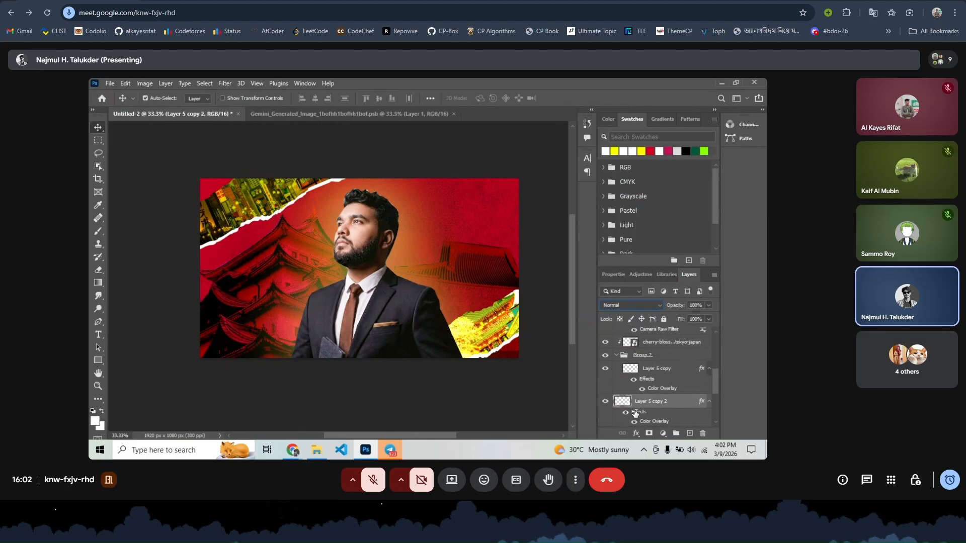
pyautogui.hotkey('ctrl', 't')
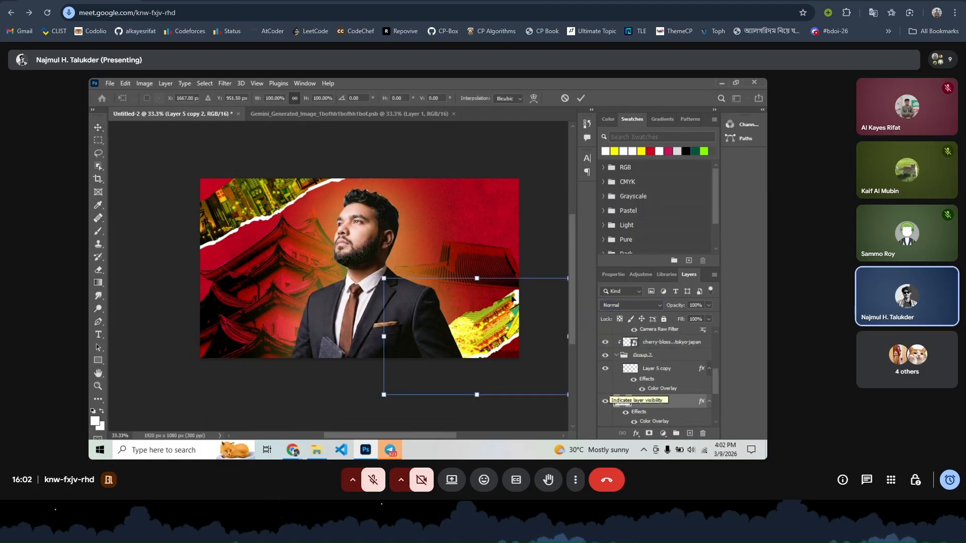
pyautogui.moveTo(482, 278); pyautogui.dragTo(480, 270)
pyautogui.click(580, 98)
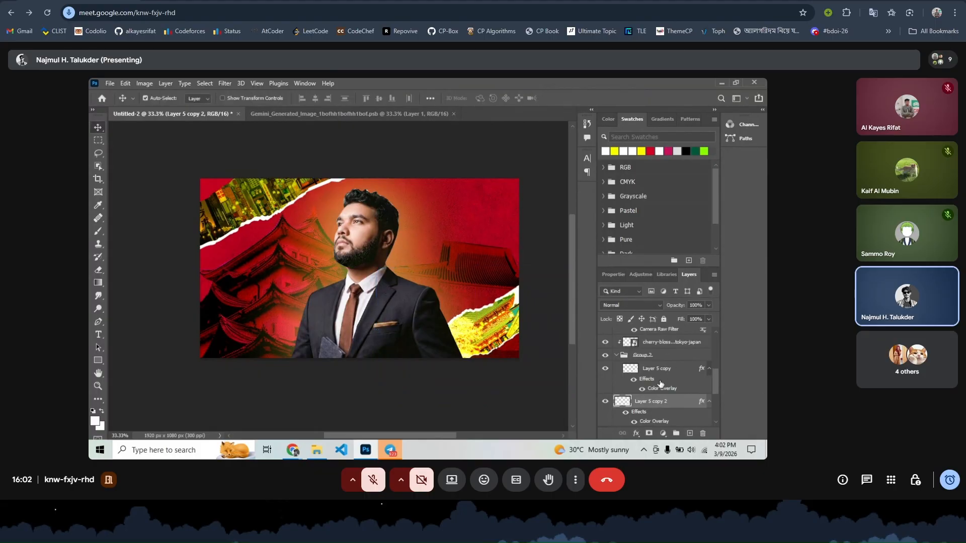
# - Set the cherry-blossom temple photo layer's blend mode to Multiply
pyautogui.click(660, 306)
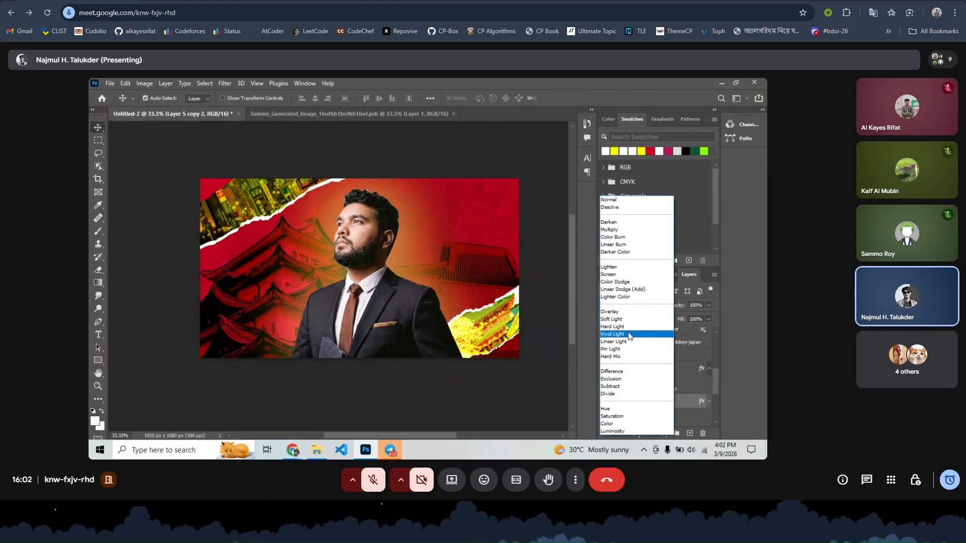
pyautogui.click(553, 324)
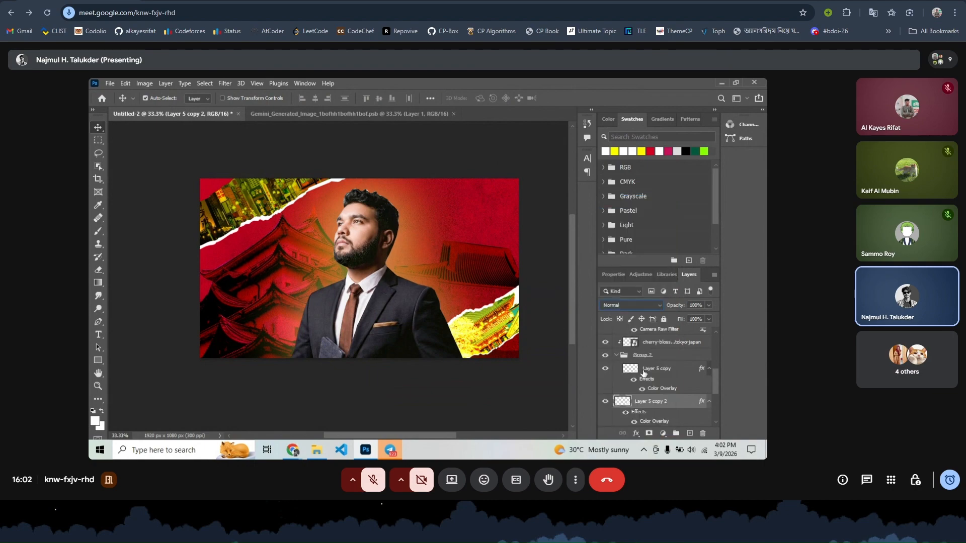
pyautogui.click(653, 346)
pyautogui.click(622, 303)
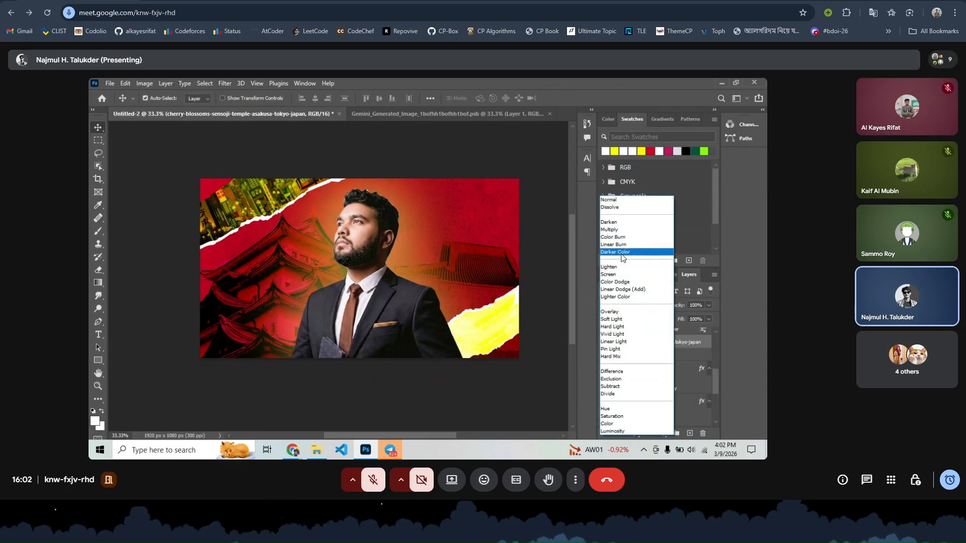
pyautogui.click(611, 230)
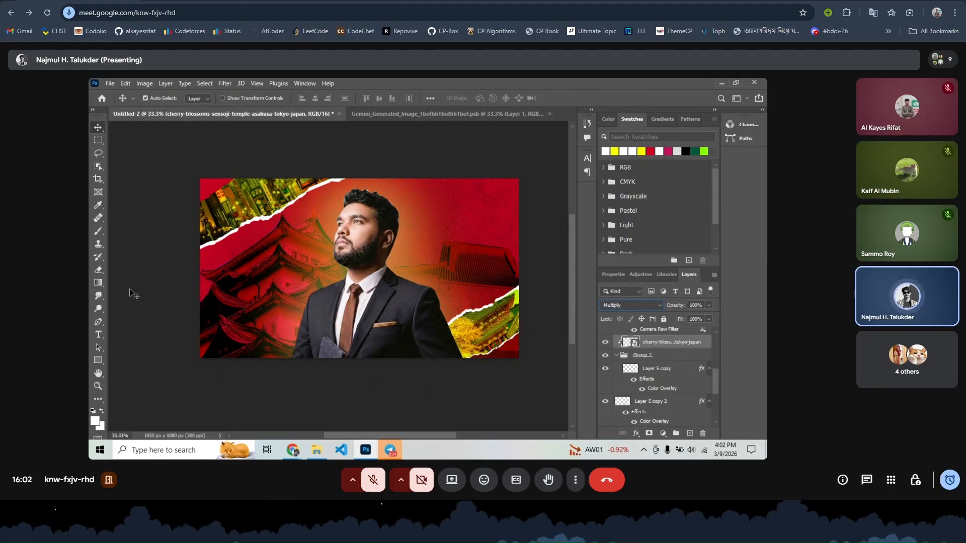
# - Draw a wide rectangle over the poster's bottom, extend it upward, and stack it above people-walking
pyautogui.click(98, 360)
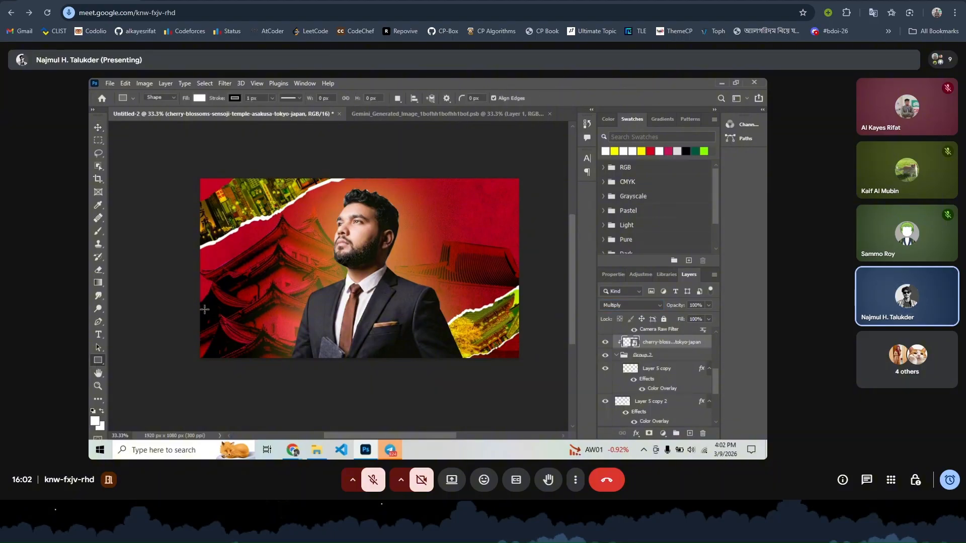
pyautogui.moveTo(189, 287); pyautogui.dragTo(534, 372)
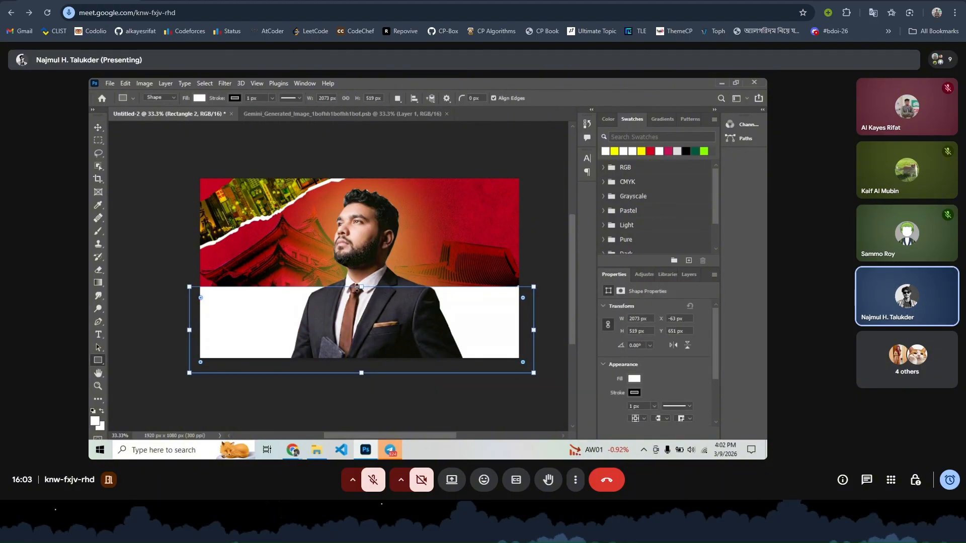
pyautogui.moveTo(361, 272)
pyautogui.mouseDown()
pyautogui.moveTo(361, 265)
pyautogui.moveTo(361, 276)
pyautogui.mouseUp()
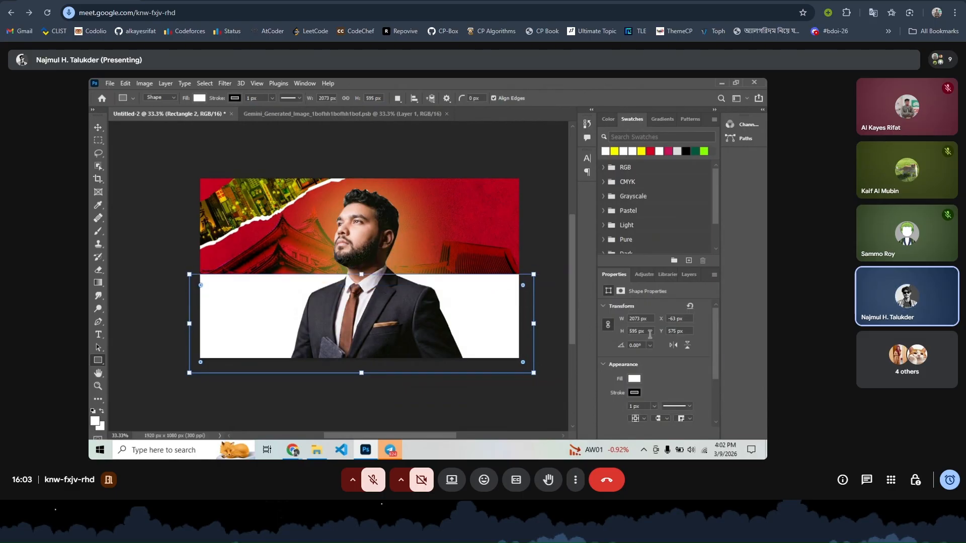
pyautogui.click(687, 274)
pyautogui.scroll(-2, 663, 317)
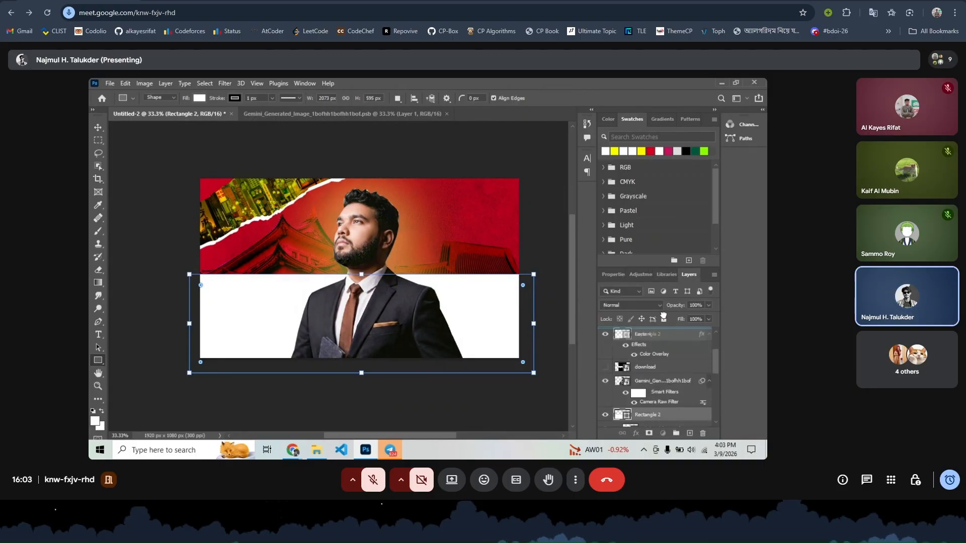
pyautogui.scroll(3, 664, 317)
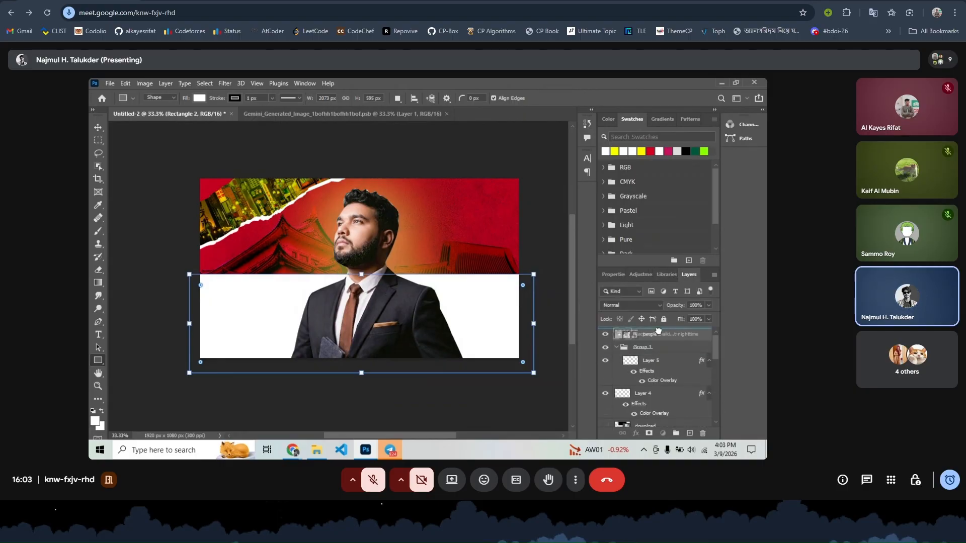
pyautogui.moveTo(658, 330); pyautogui.dragTo(660, 334)
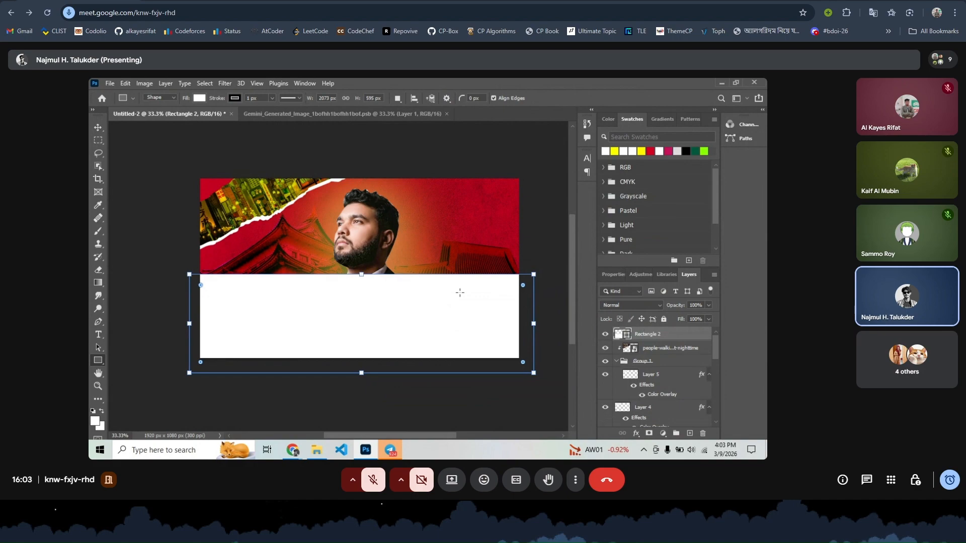
# - Fill the rectangle with the Foreground to Transparent gradient from Gradients > Basics
pyautogui.click(669, 119)
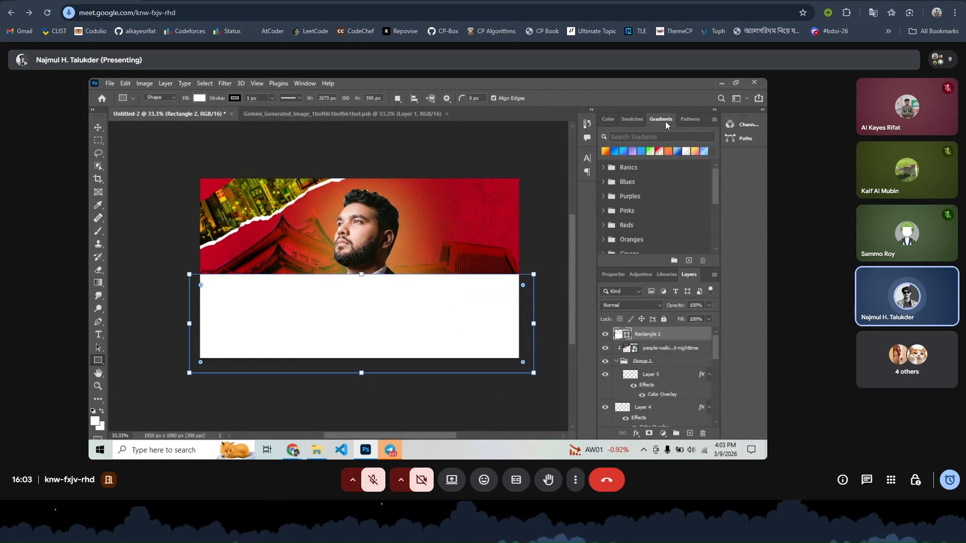
pyautogui.click(660, 151)
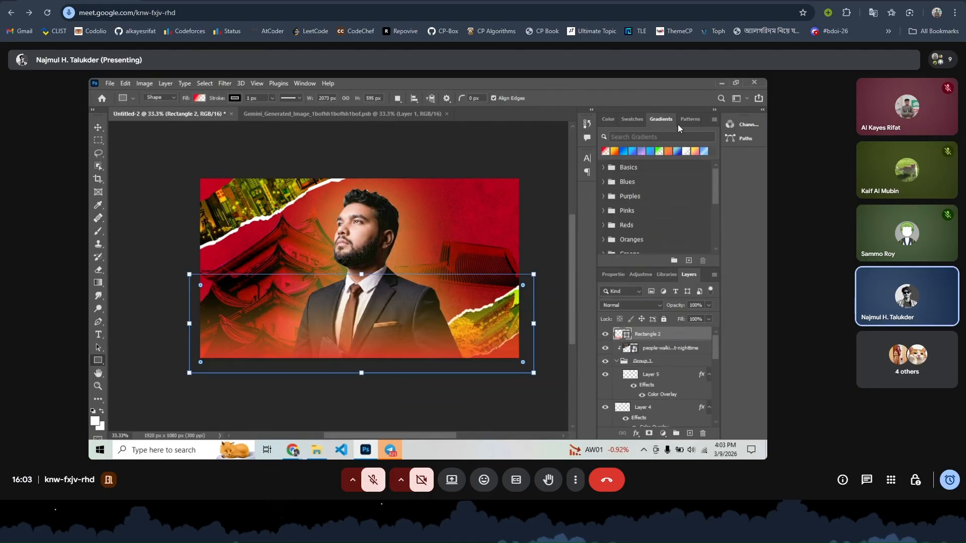
pyautogui.click(697, 119)
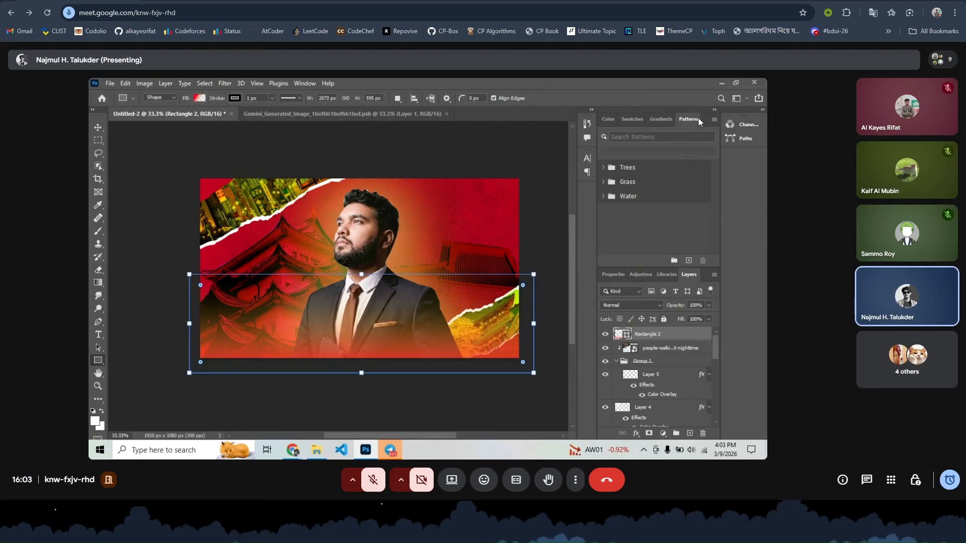
pyautogui.click(664, 119)
pyautogui.scroll(1, 664, 153)
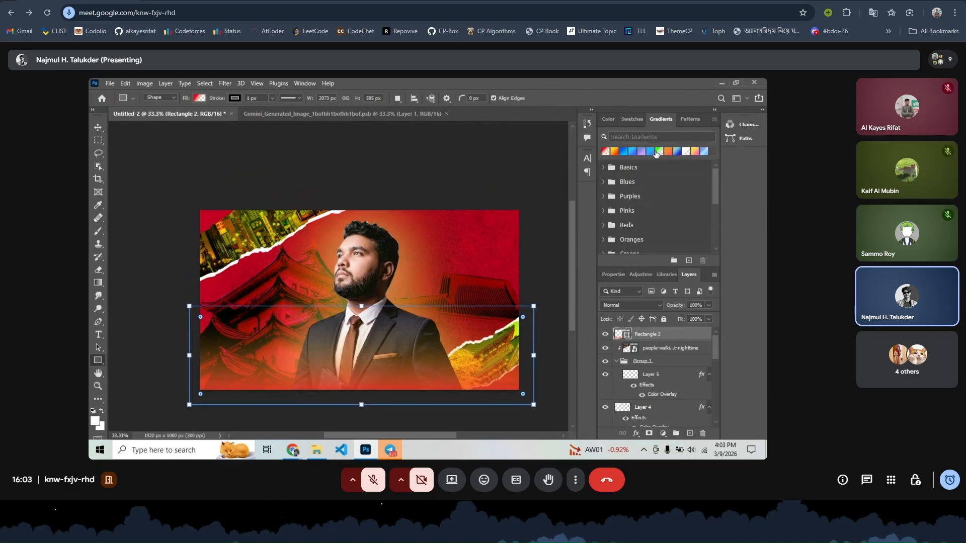
pyautogui.click(604, 168)
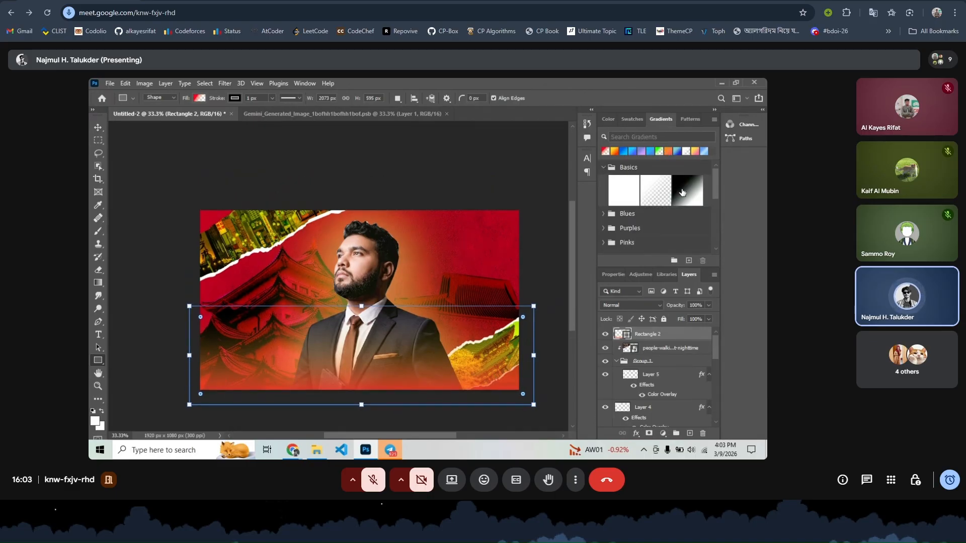
pyautogui.click(650, 191)
pyautogui.scroll(-2, 651, 222)
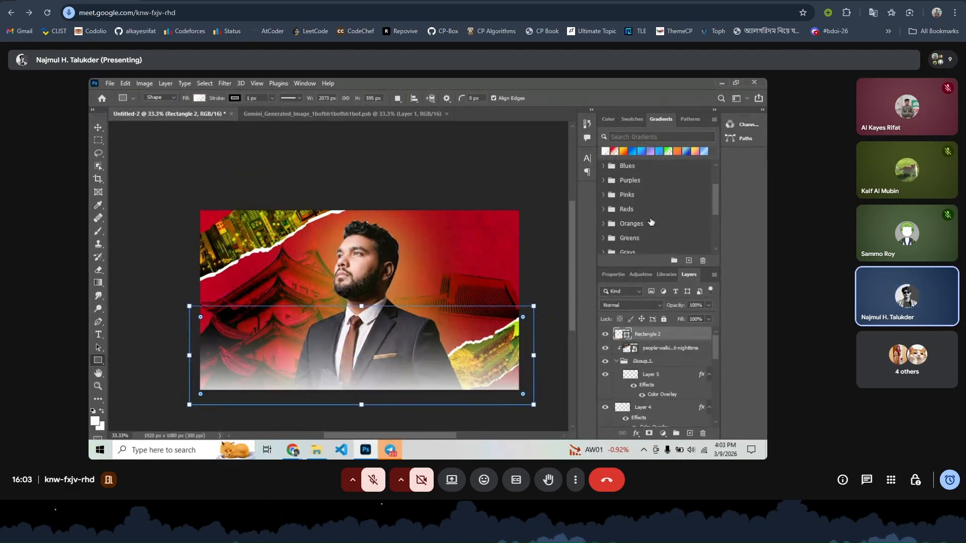
pyautogui.scroll(-3, 651, 222)
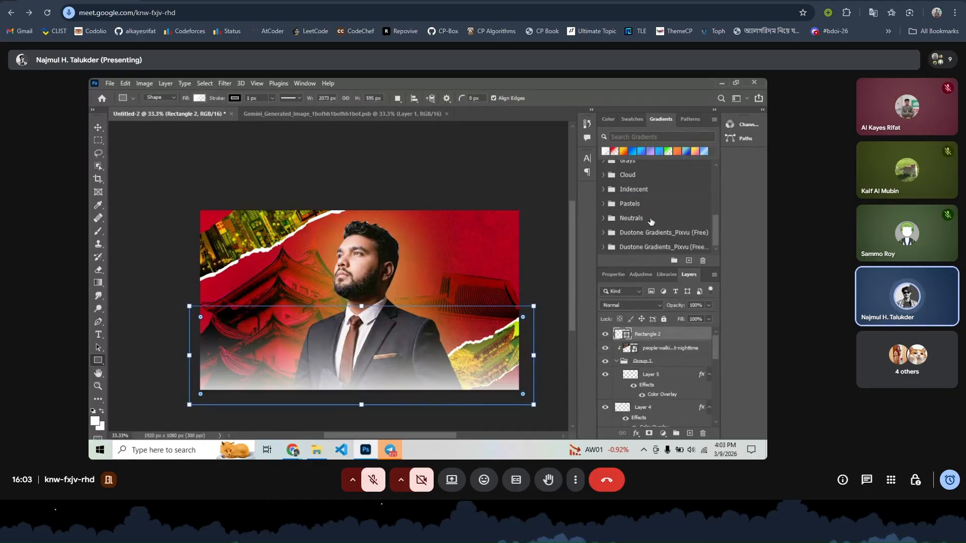
# - Open Rectangle 2's fill gradient settings in its shape properties
pyautogui.doubleClick(649, 334)
pyautogui.click(617, 272)
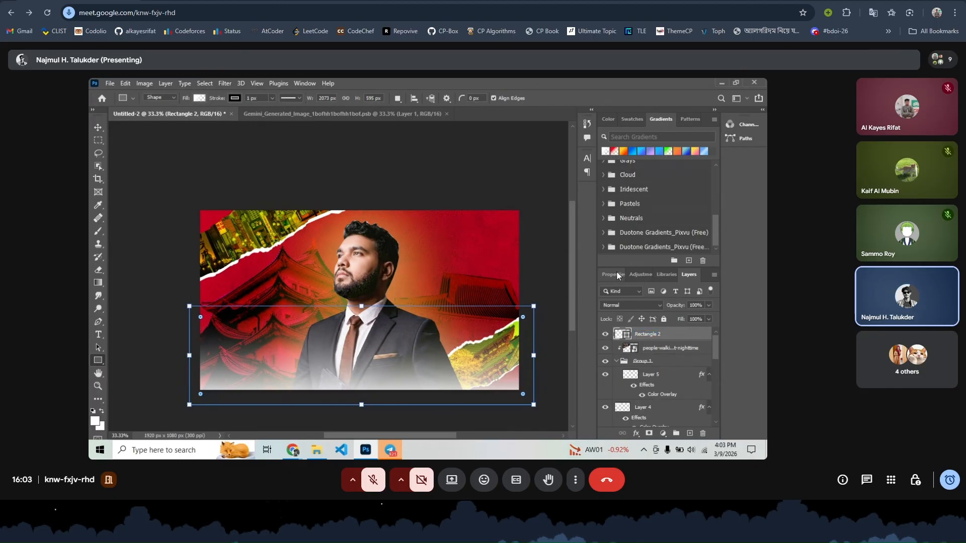
pyautogui.click(617, 272)
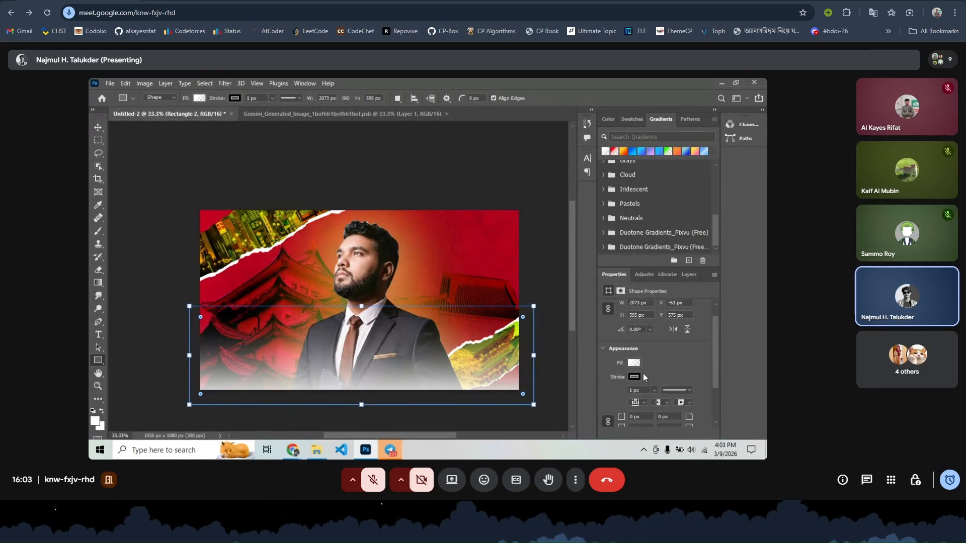
pyautogui.click(634, 378)
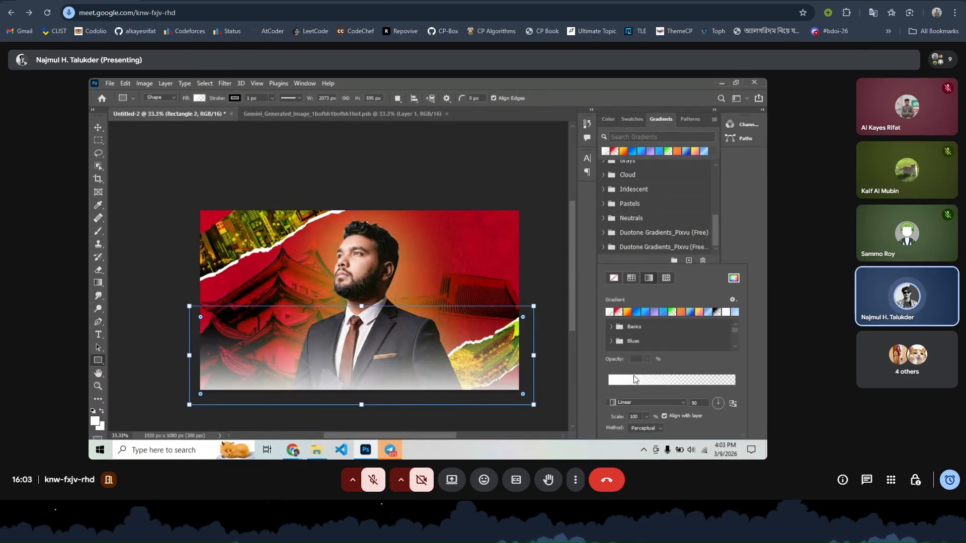
pyautogui.scroll(-3, 633, 375)
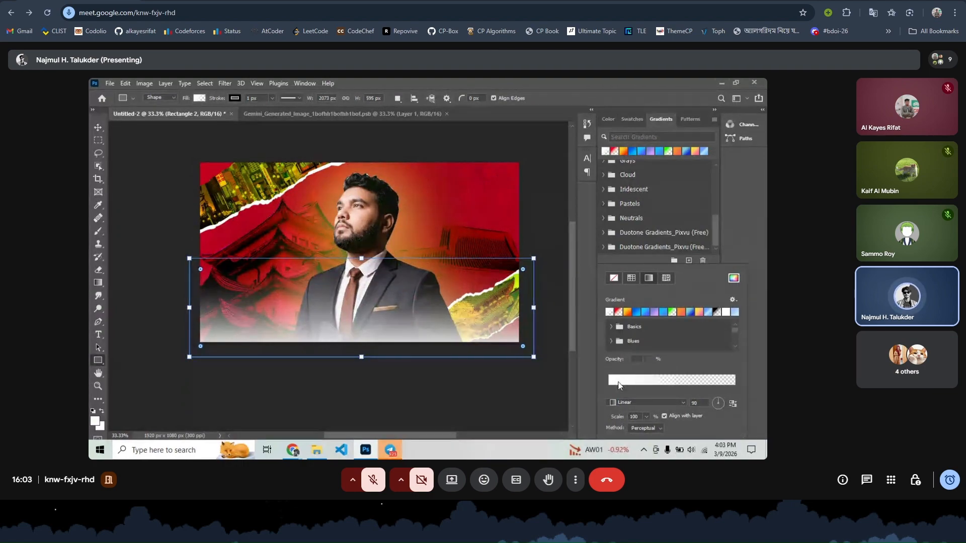
# - Change the gradient's solid stop to #000000 for a black-to-transparent fade
pyautogui.click(618, 381)
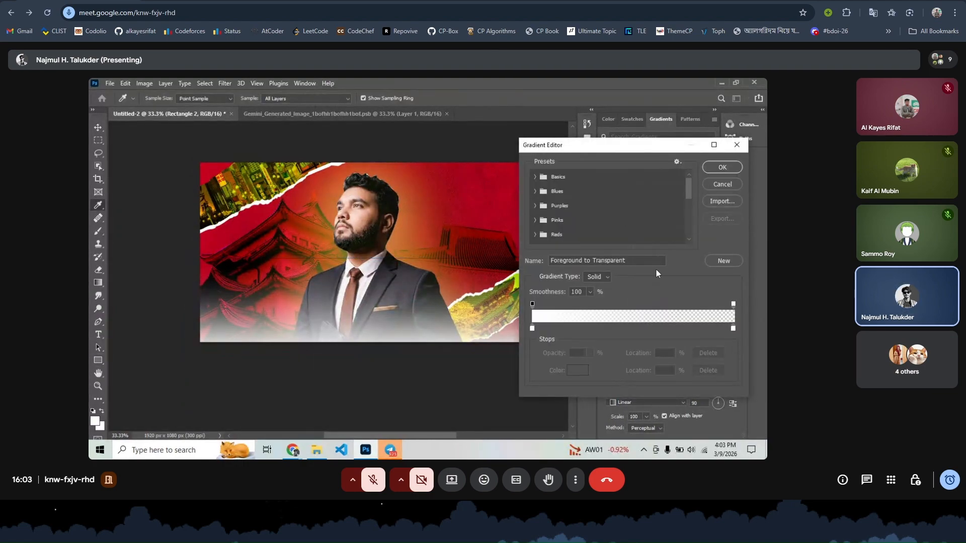
pyautogui.click(531, 330)
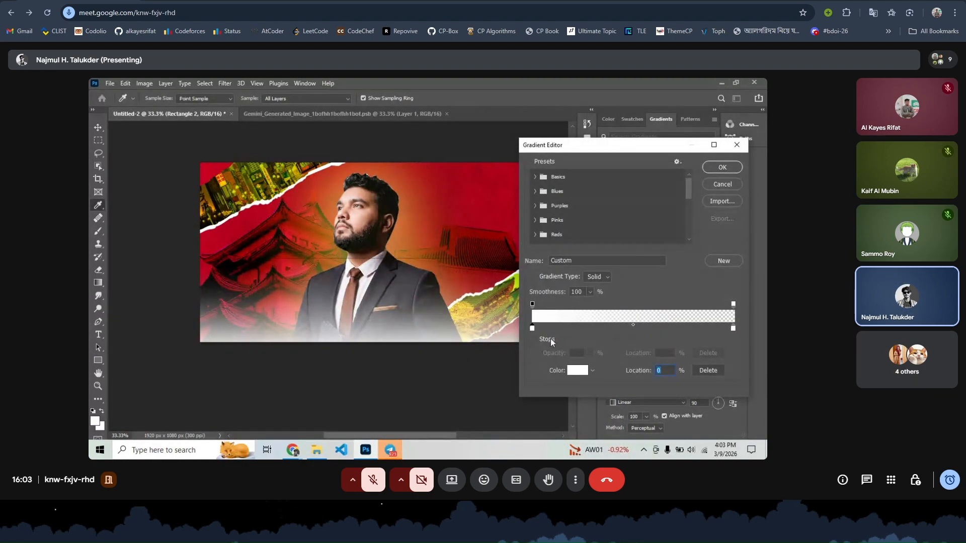
pyautogui.click(577, 371)
pyautogui.write('000000')
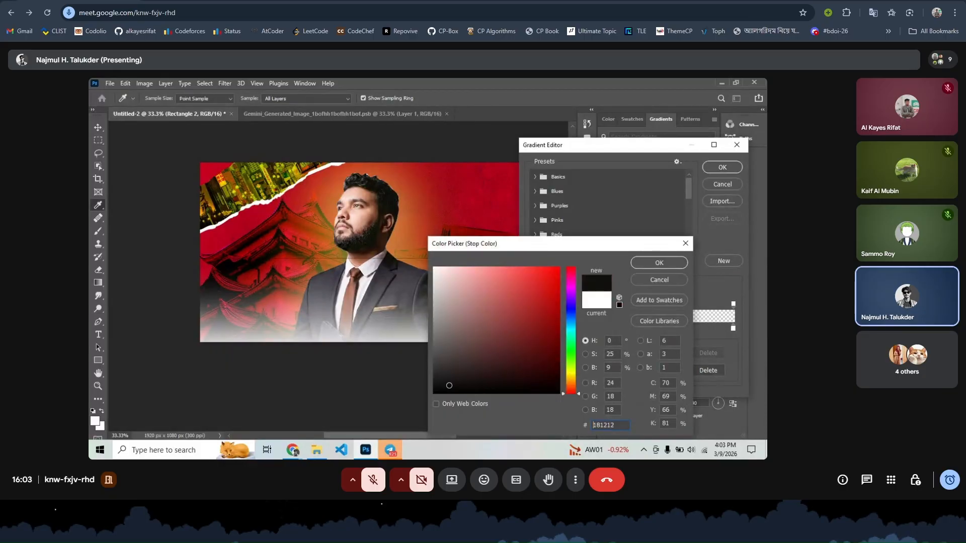
pyautogui.click(660, 265)
pyautogui.click(721, 168)
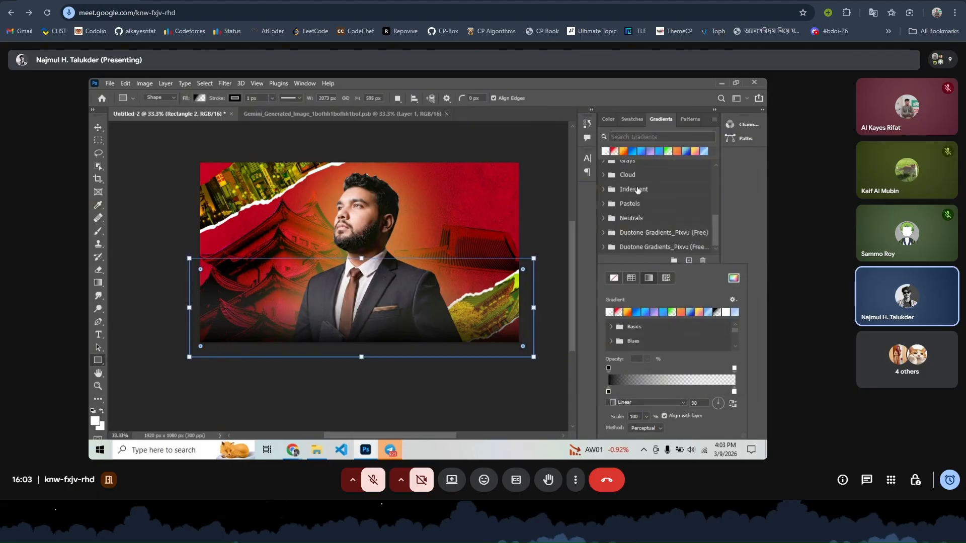
pyautogui.click(551, 235)
pyautogui.click(551, 236)
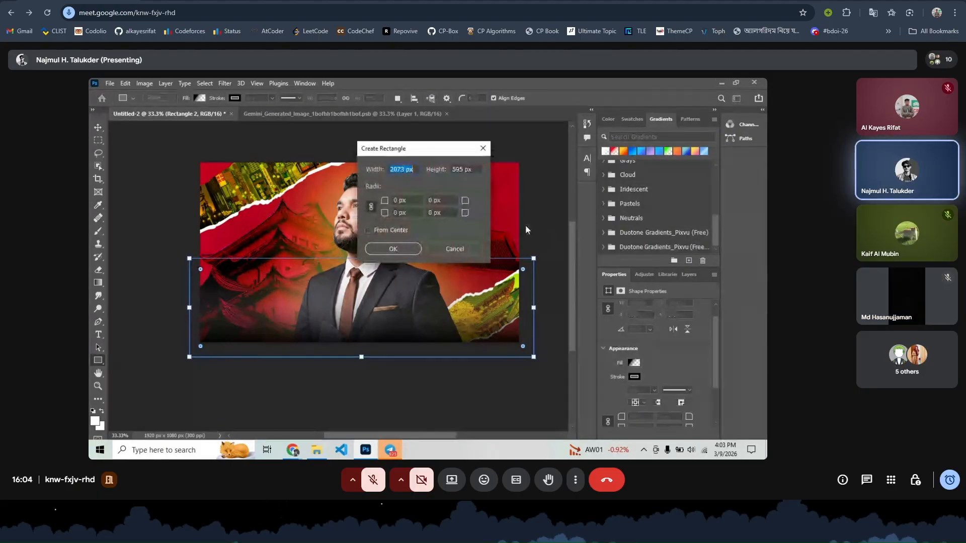
pyautogui.click(444, 248)
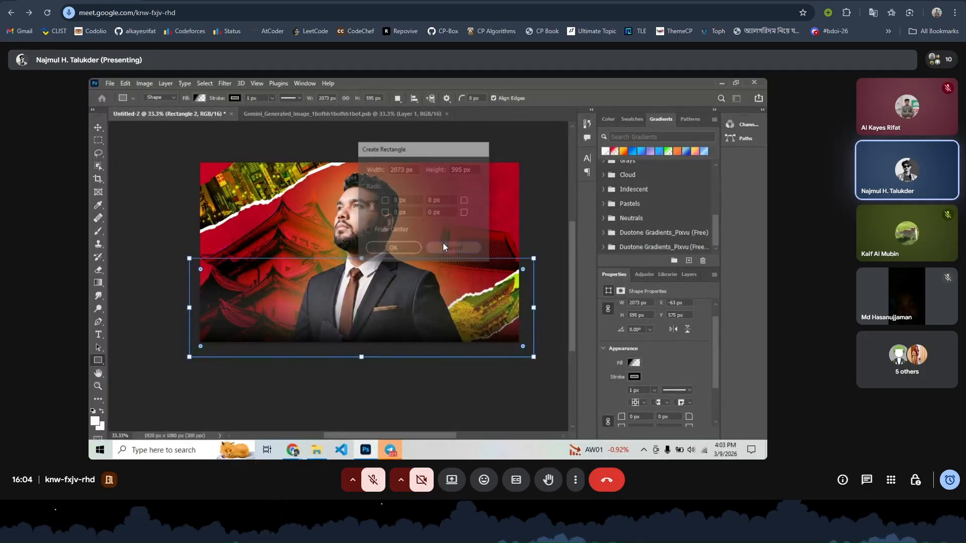
pyautogui.click(98, 129)
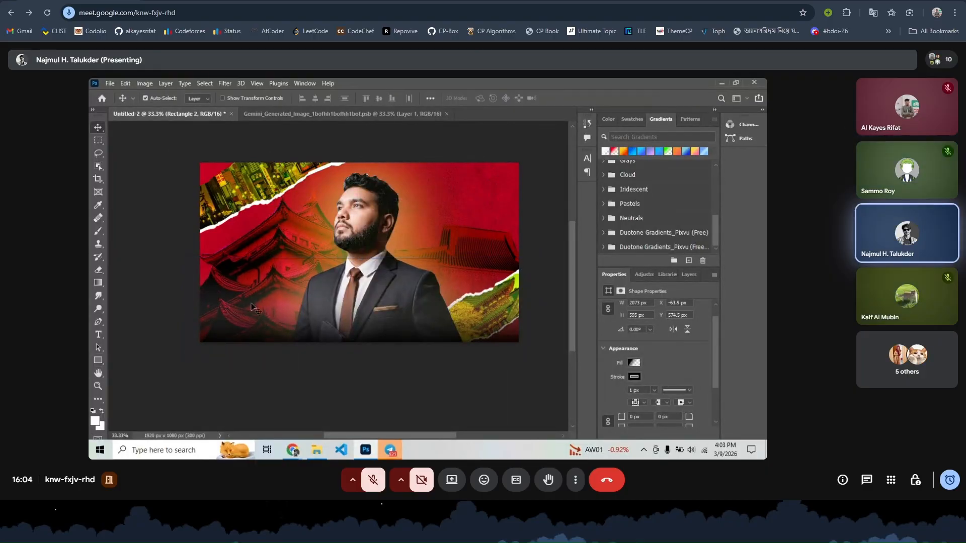
# - Zoom in on the poster and select the man's portrait layer
pyautogui.click(634, 376)
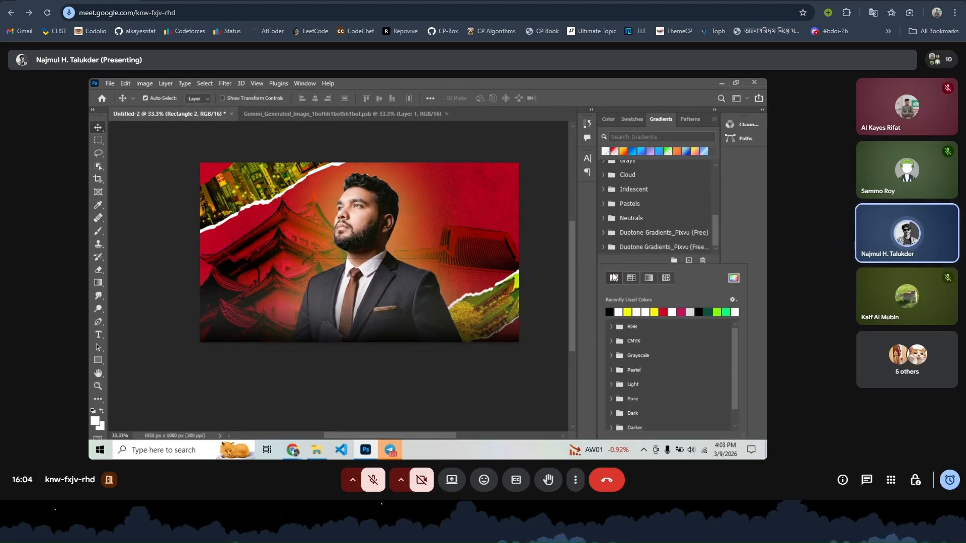
pyautogui.click(96, 128)
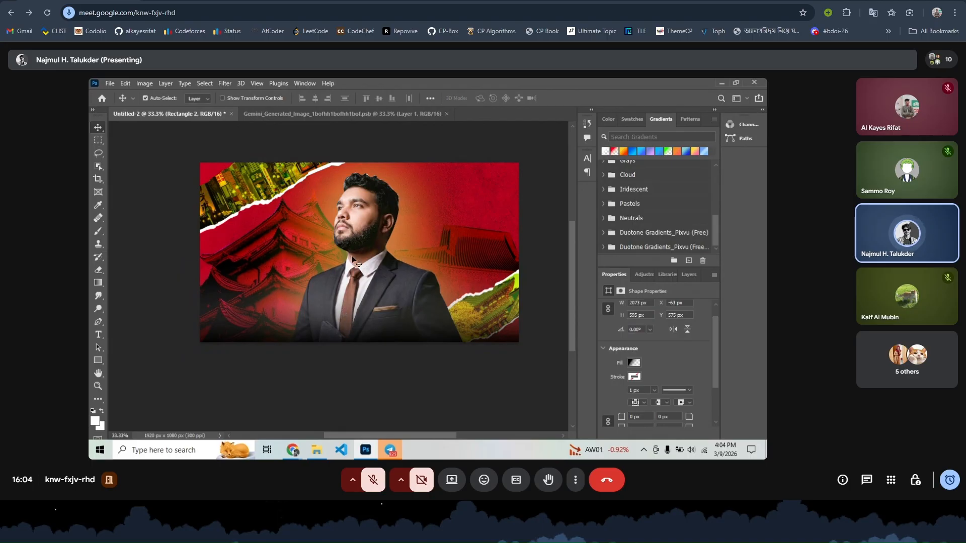
pyautogui.hotkey('ctrl', '+')
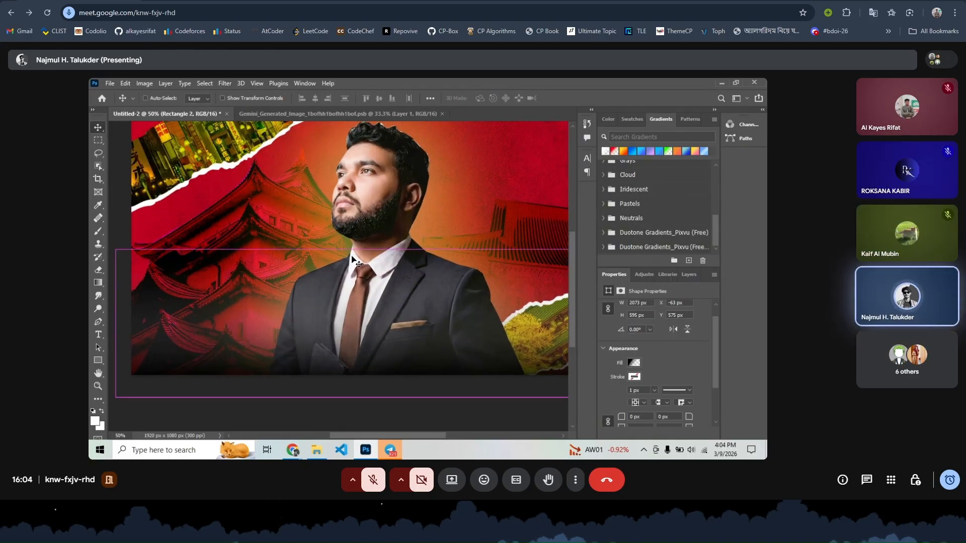
pyautogui.hscroll(-3, 354, 261)
pyautogui.hscroll(5, 502, 143)
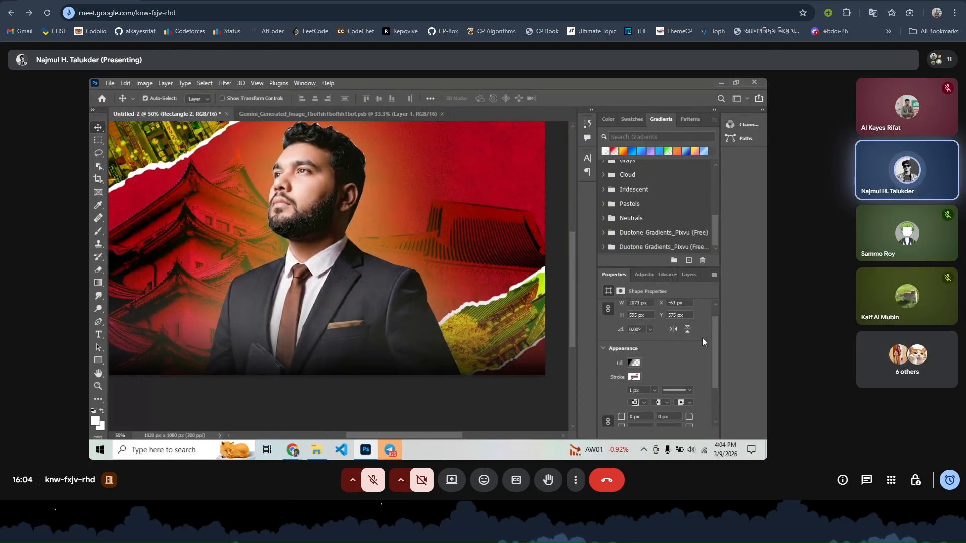
pyautogui.click(688, 275)
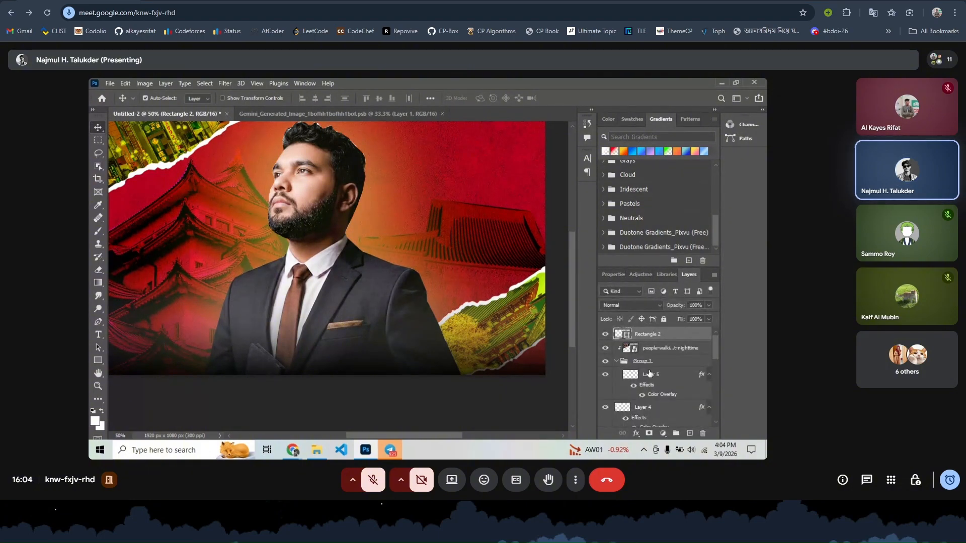
pyautogui.scroll(-2, 648, 373)
pyautogui.scroll(-2, 644, 372)
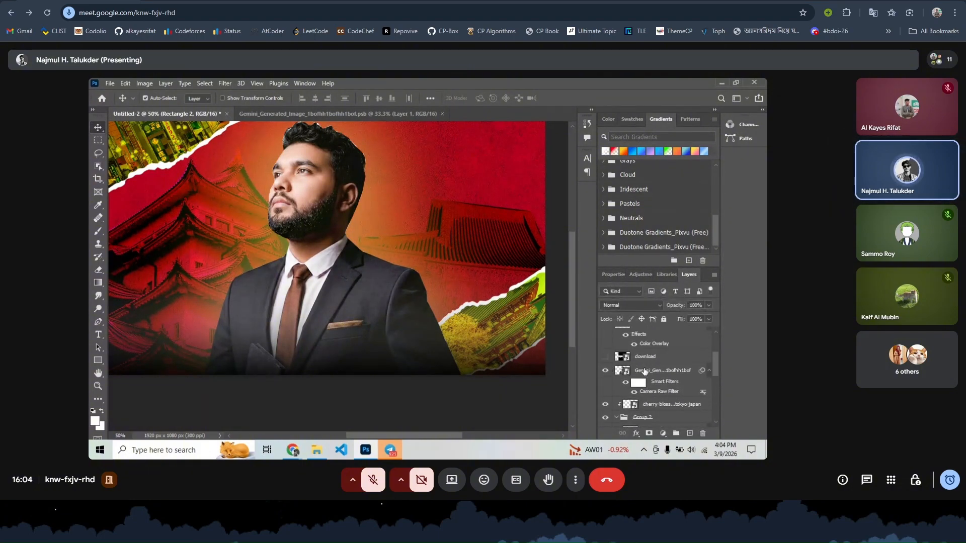
pyautogui.scroll(-2, 644, 372)
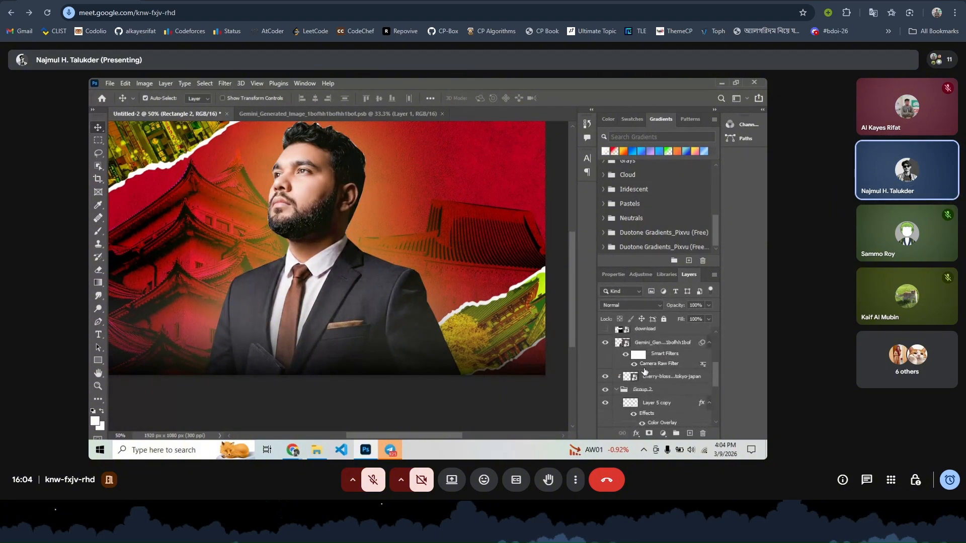
pyautogui.click(651, 344)
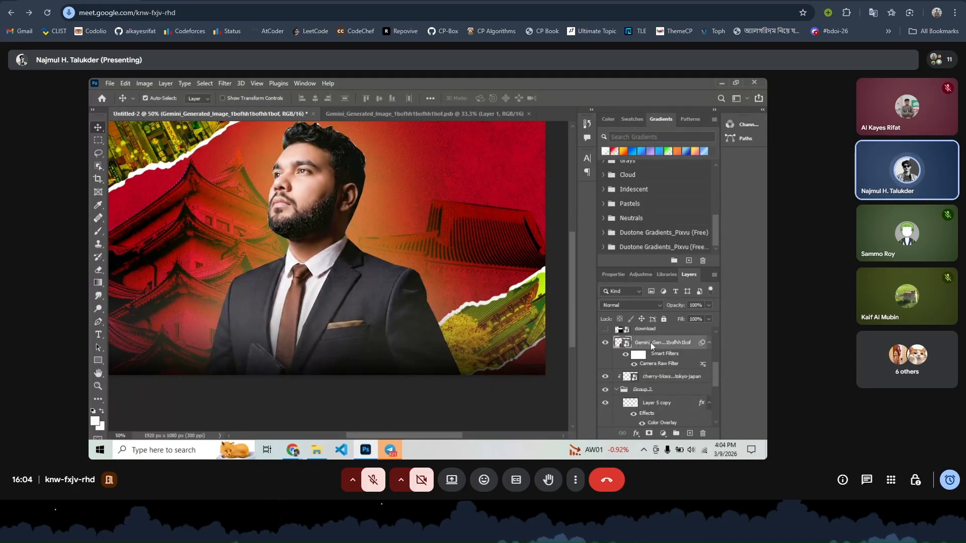
pyautogui.rightClick(650, 343)
pyautogui.click(702, 346)
# - Duplicate the portrait layer with Ctrl+J and select the lower copy
pyautogui.hotkey('ctrl', 'j')
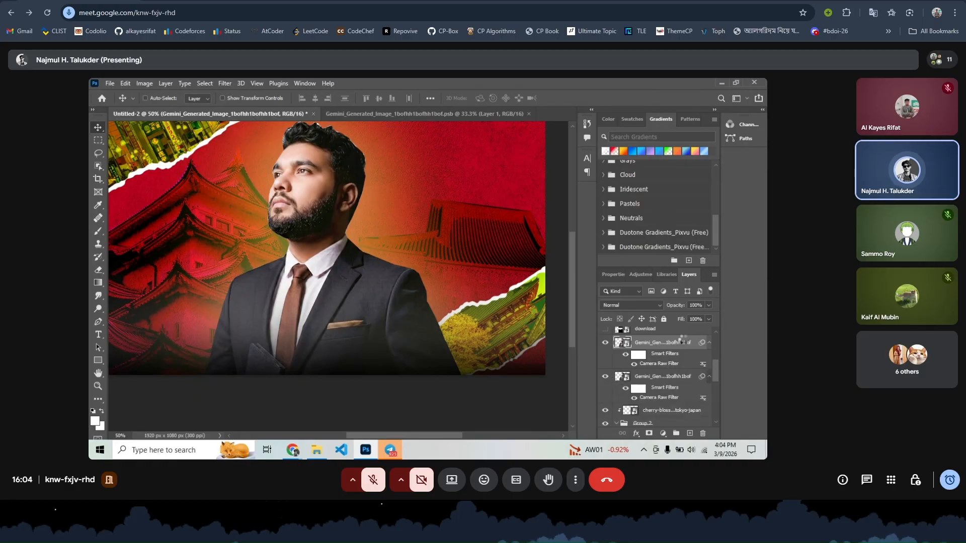
pyautogui.moveTo(418, 278); pyautogui.dragTo(352, 311)
pyautogui.hotkey('ctrl', 'z')
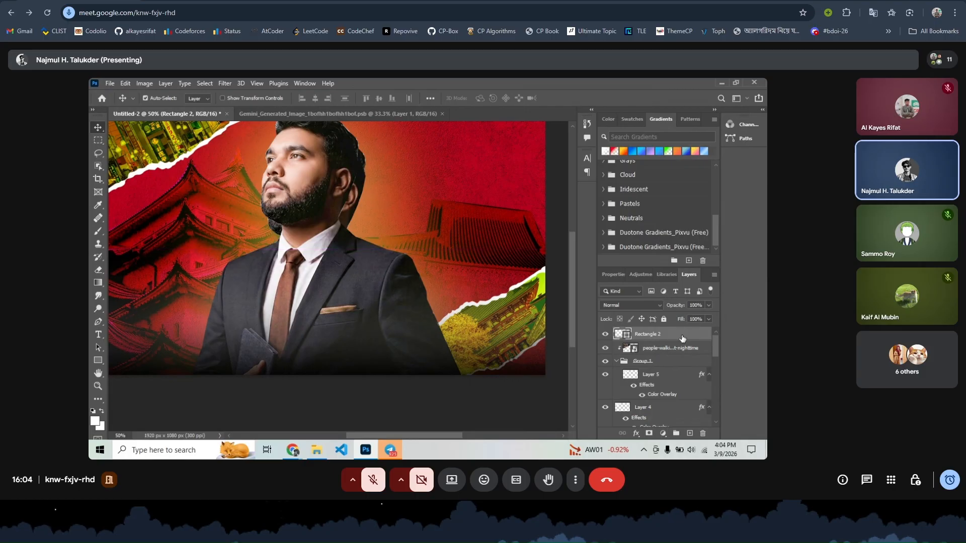
pyautogui.moveTo(383, 317); pyautogui.dragTo(307, 323)
pyautogui.click(404, 314)
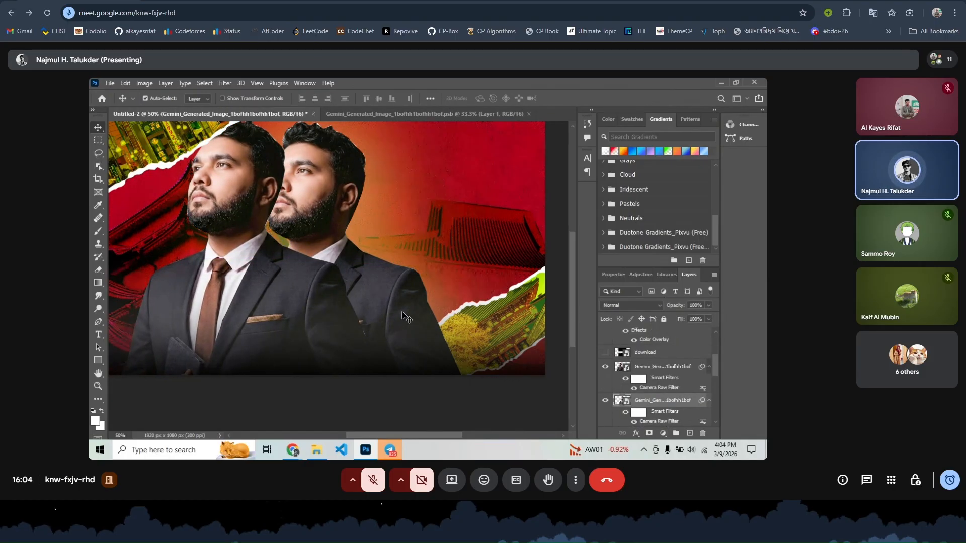
# - Give the lower portrait copy a yellow Color Overlay in Blending Options
pyautogui.rightClick(666, 400)
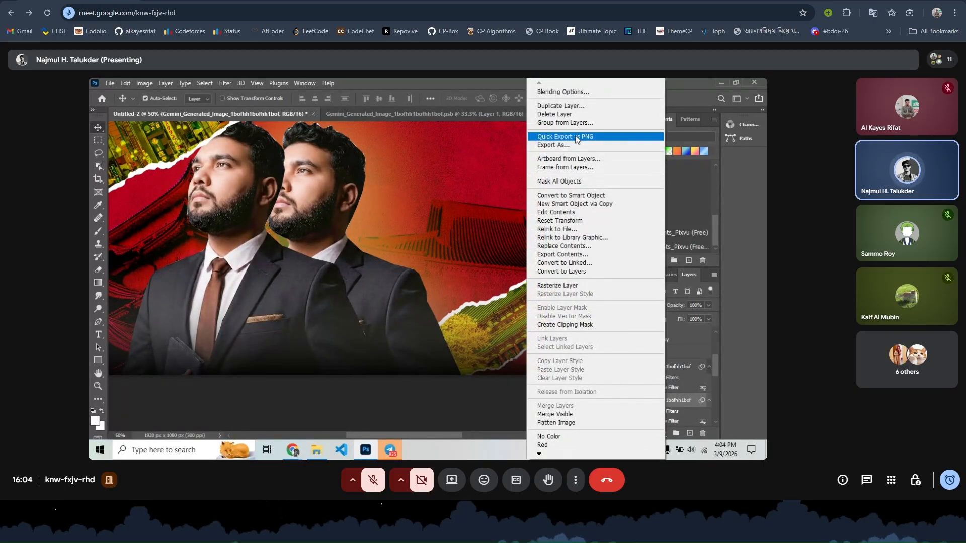
pyautogui.click(562, 92)
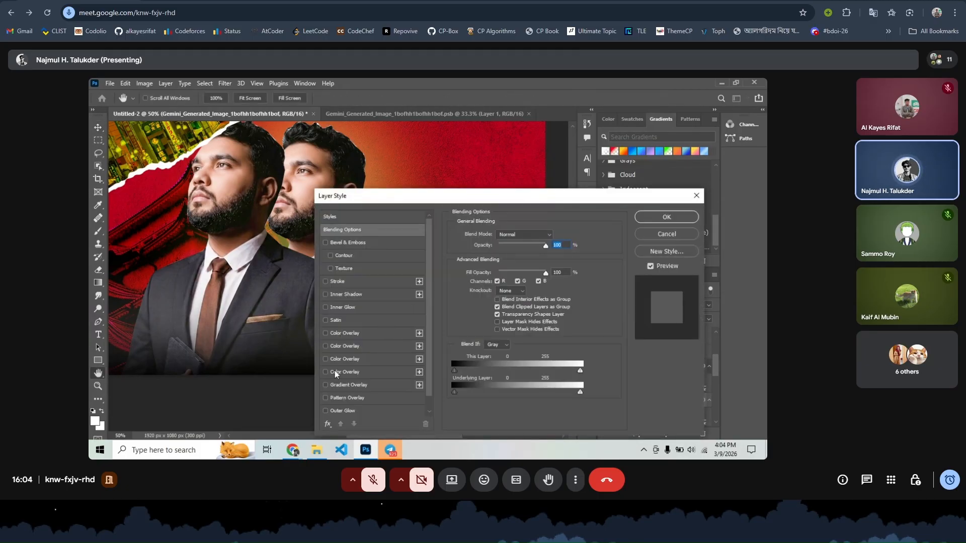
pyautogui.scroll(-1, 330, 387)
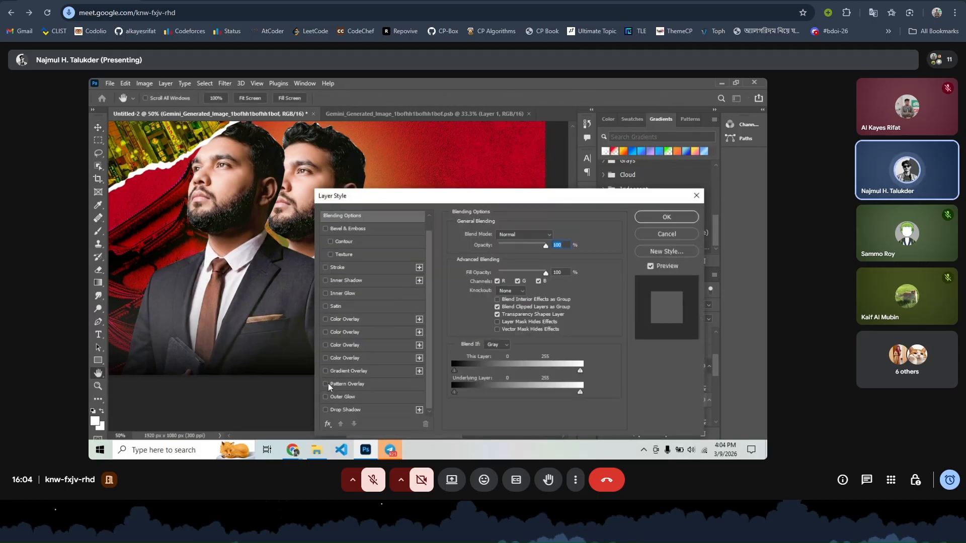
pyautogui.click(325, 345)
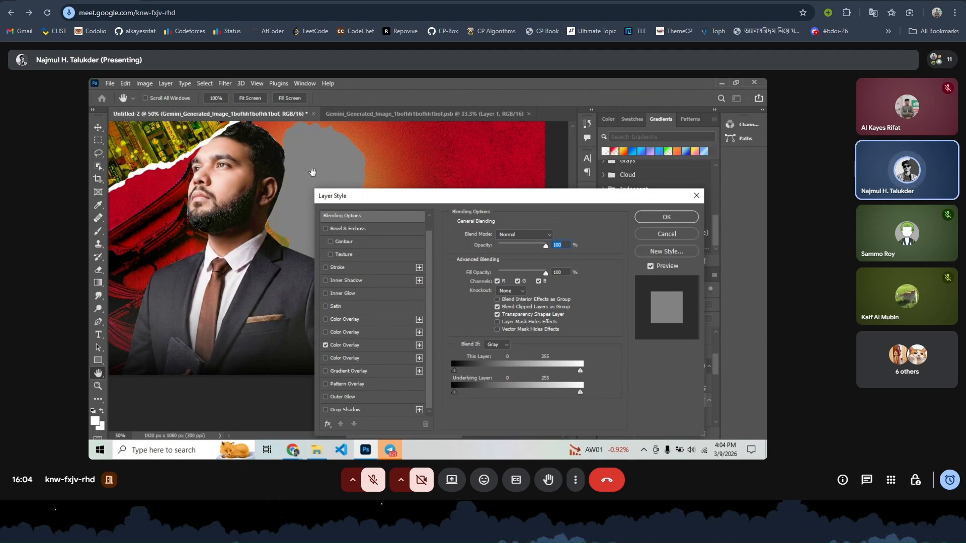
pyautogui.click(326, 345)
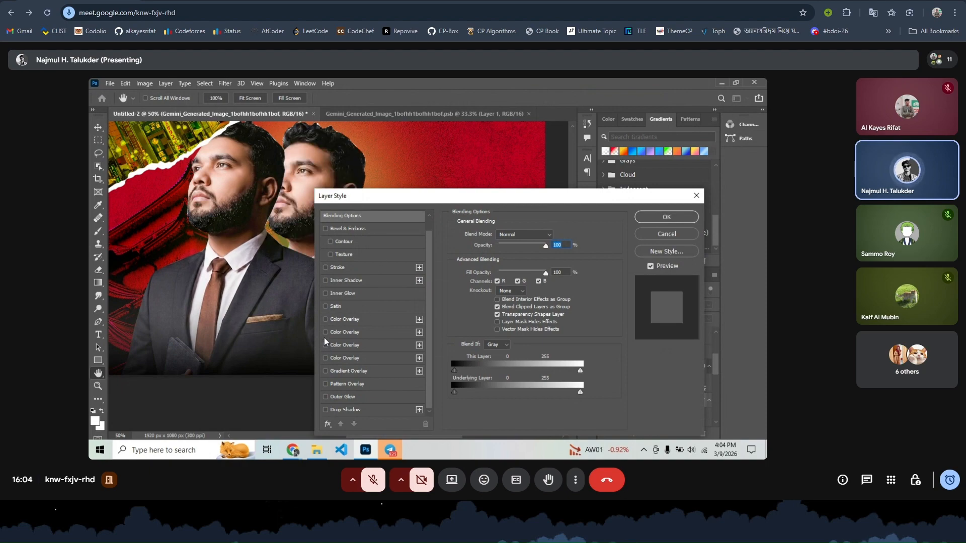
pyautogui.click(325, 332)
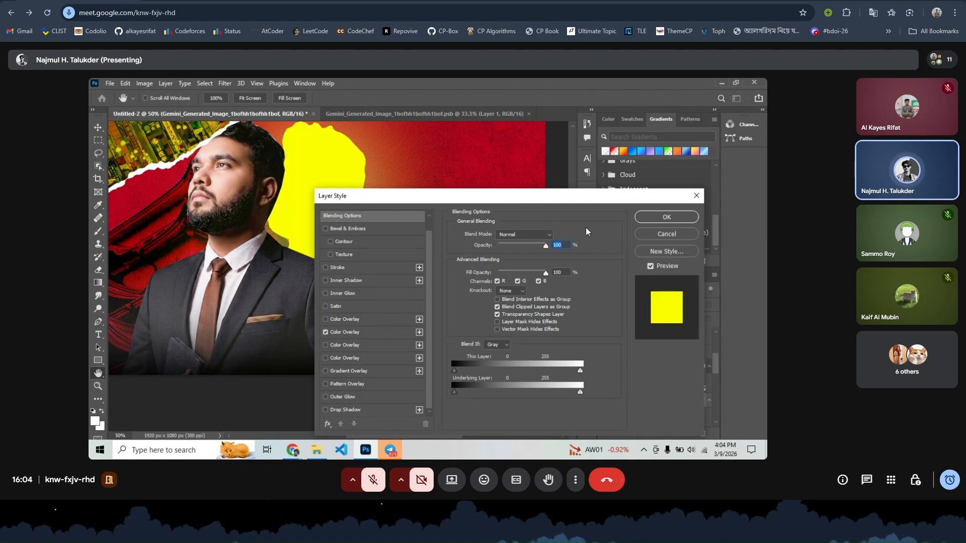
pyautogui.click(659, 220)
# - Offset the yellow silhouette slightly so it outlines the man from behind
pyautogui.moveTo(298, 325); pyautogui.dragTo(353, 322)
pyautogui.scroll(2, 353, 321)
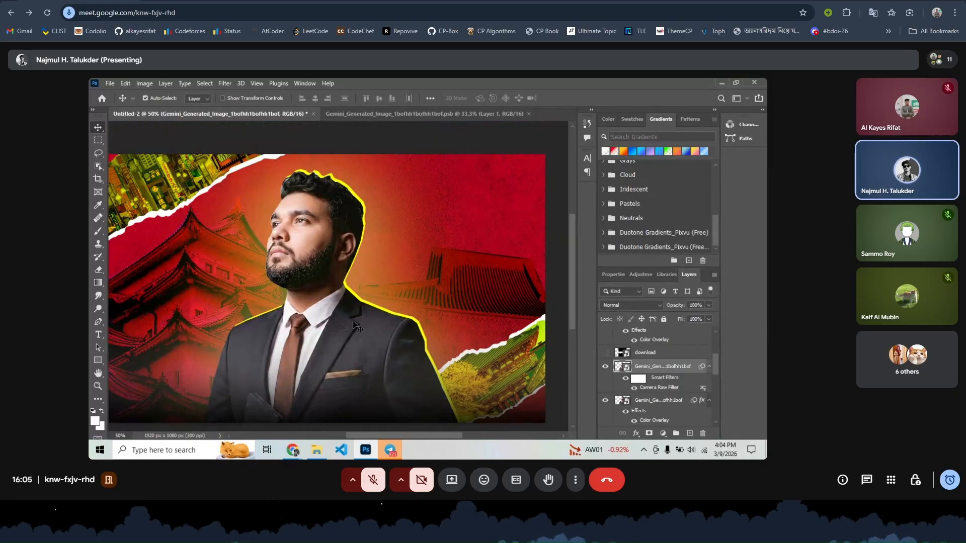
pyautogui.hscroll(2, 353, 322)
pyautogui.hscroll(-4, 353, 322)
pyautogui.scroll(4, 353, 322)
pyautogui.scroll(-3, 354, 323)
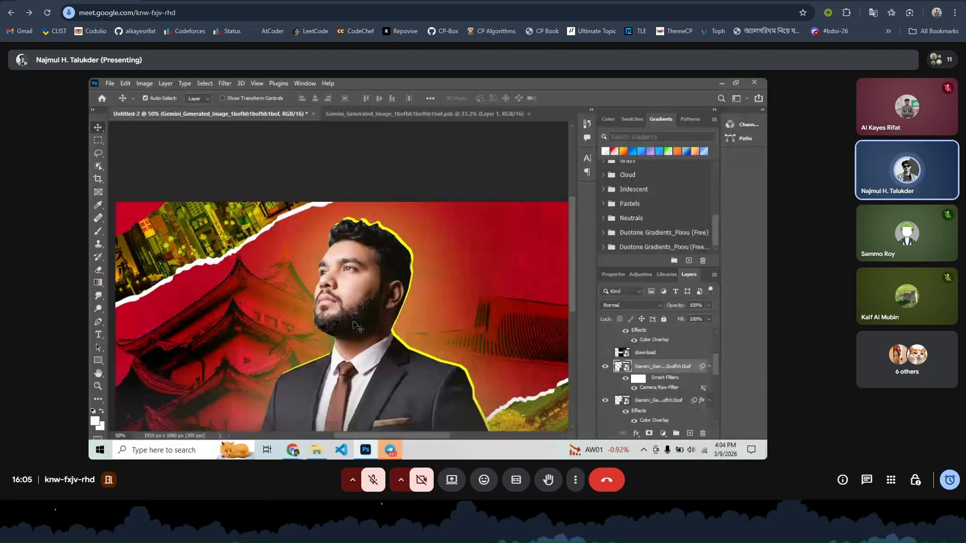
pyautogui.scroll(-3, 353, 324)
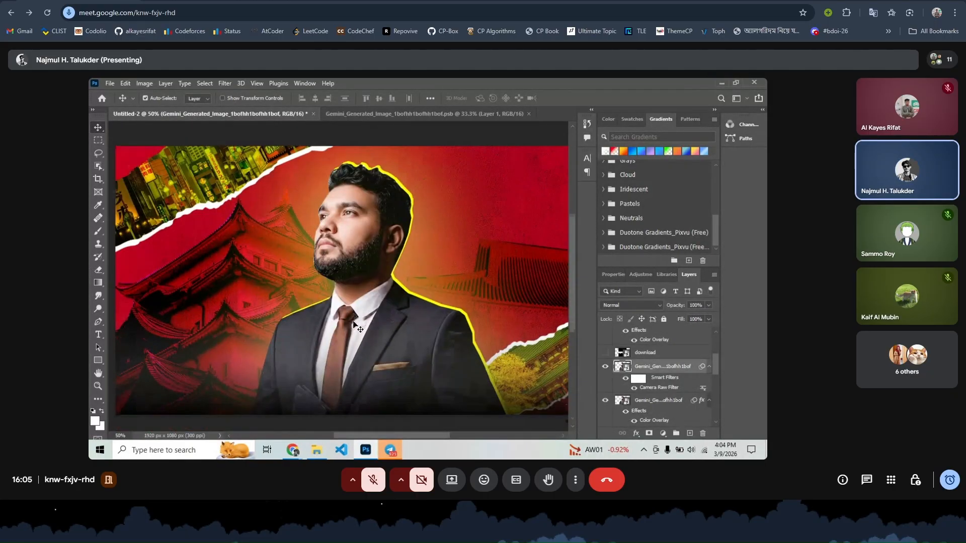
# - Start a text box on the poster and launch the Avro keyboard in Bengali mode
pyautogui.click(94, 335)
pyautogui.click(449, 227)
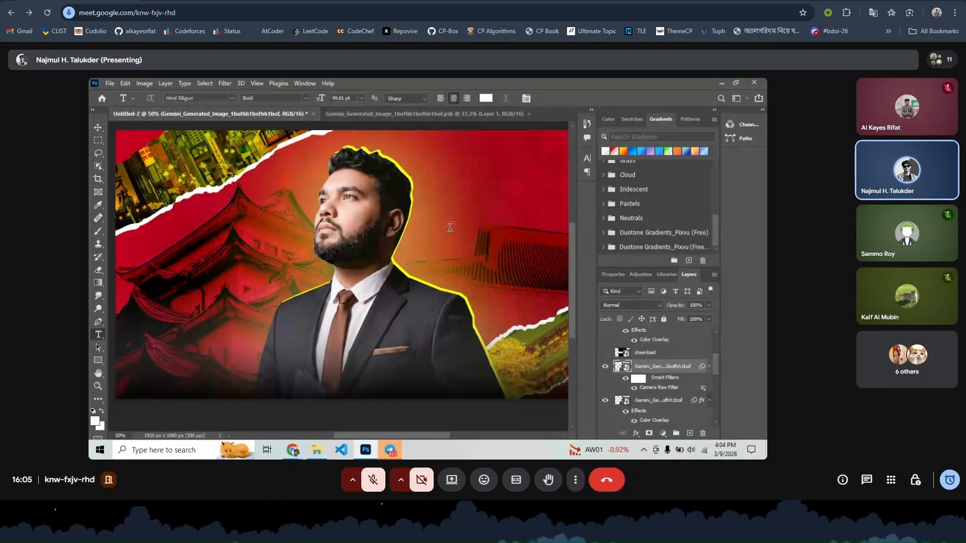
pyautogui.click(449, 228)
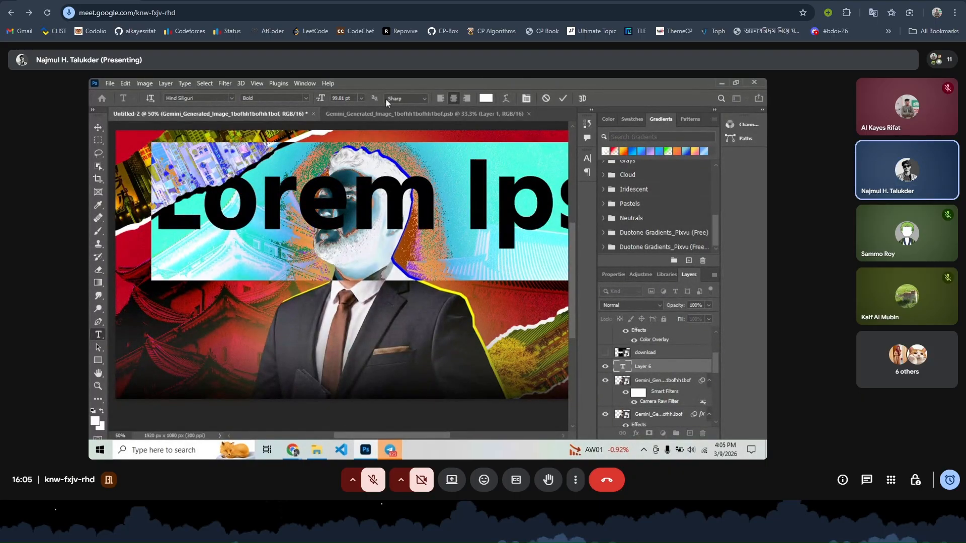
pyautogui.click(99, 450)
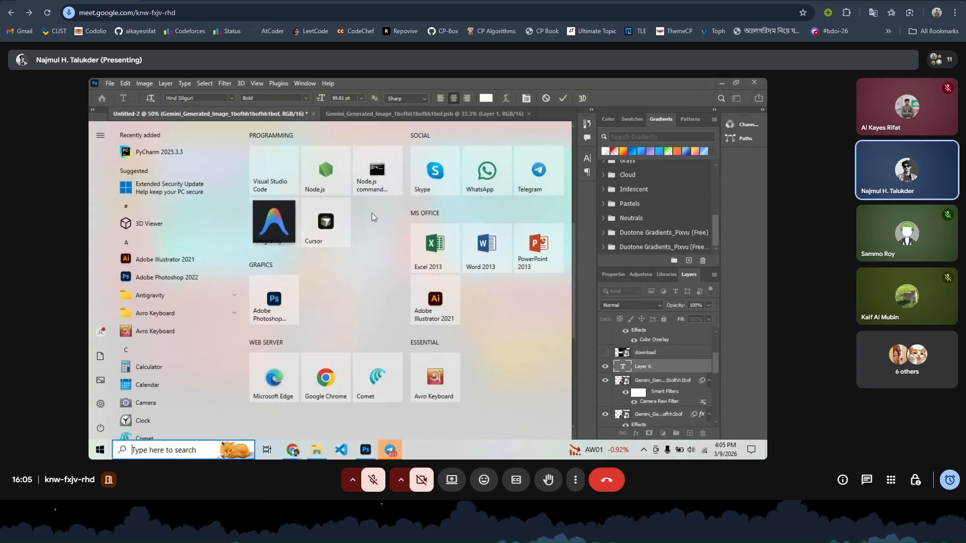
pyautogui.click(433, 397)
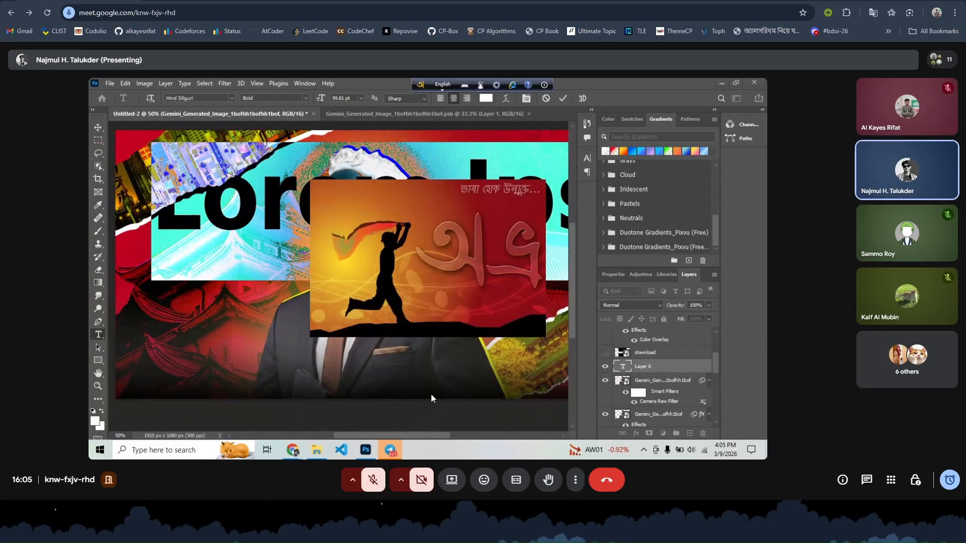
pyautogui.click(443, 84)
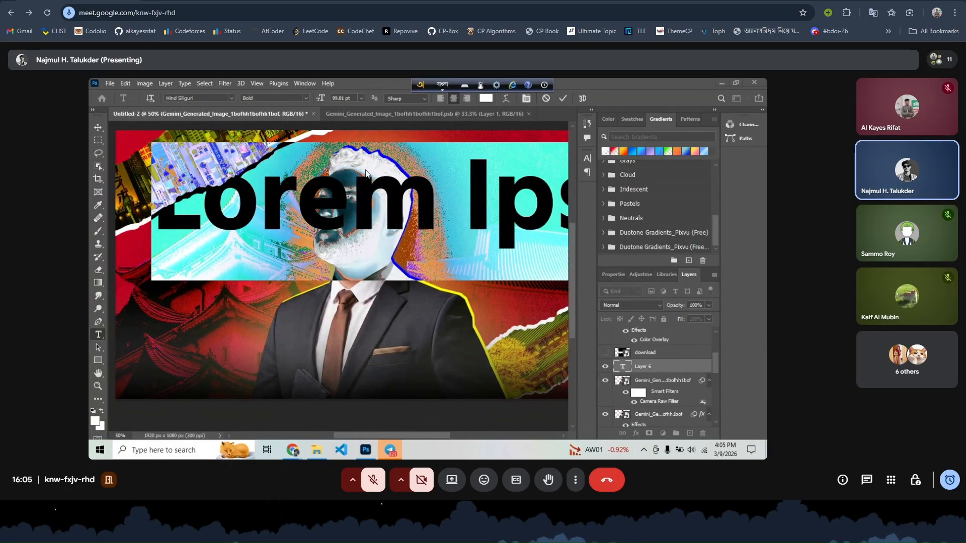
pyautogui.press('F12')
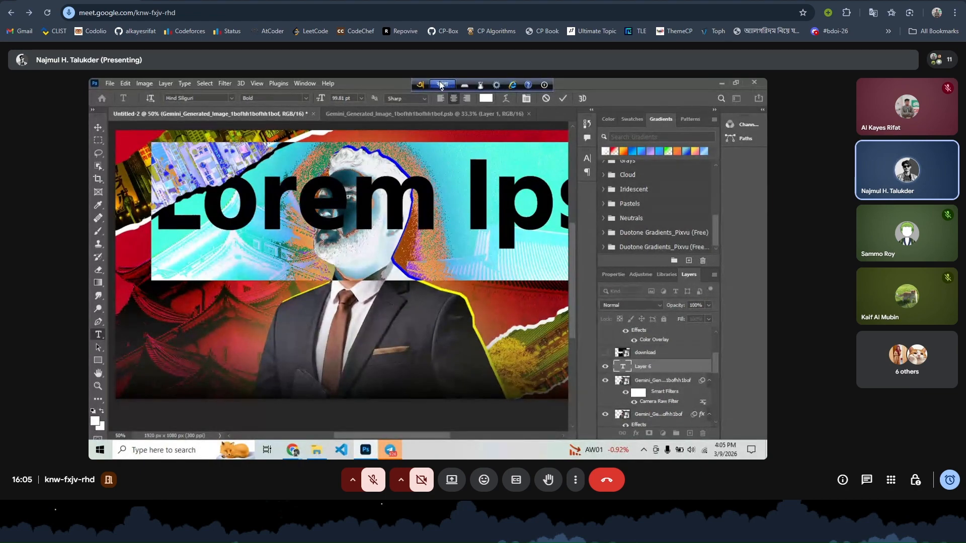
pyautogui.press('F12')
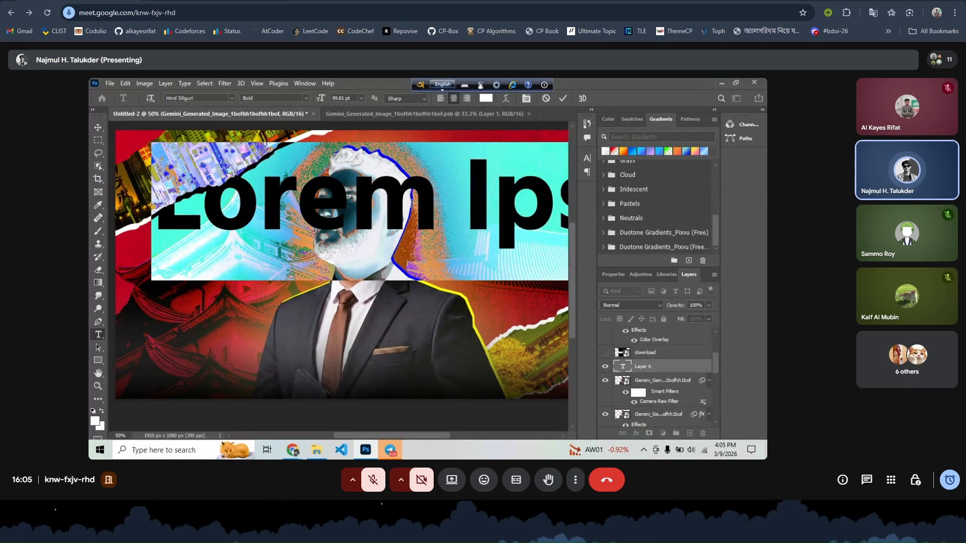
# - Type and commit the headline 'জাপানে উচ্চশিক্ষা' via Avro, then begin Free Transform
pyautogui.write('ja')
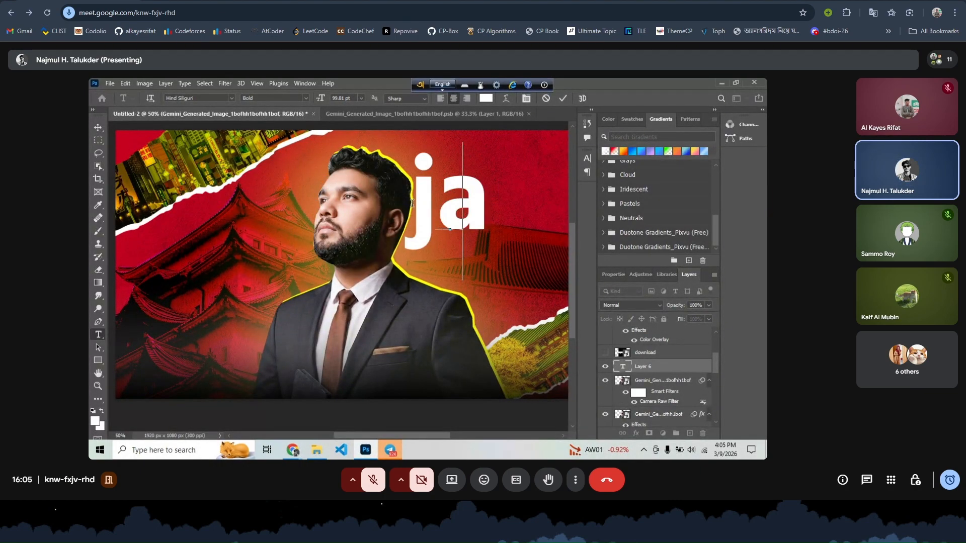
pyautogui.press('BackSpace')
pyautogui.press('BackSpace')
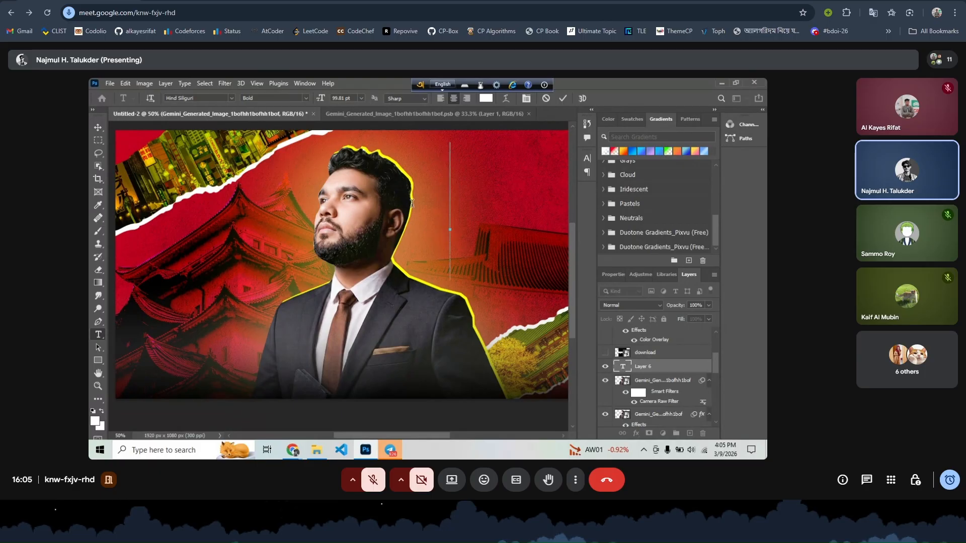
pyautogui.click(445, 85)
pyautogui.write('ja')
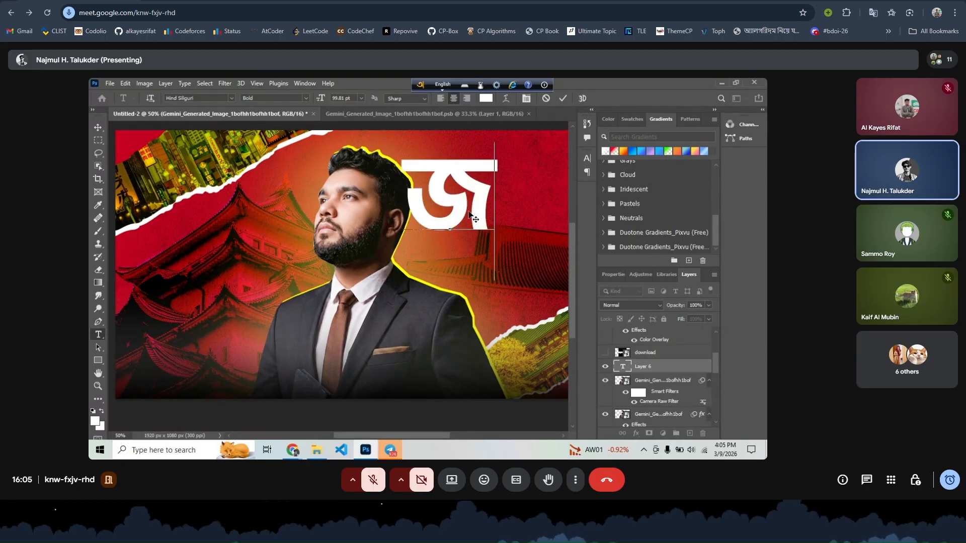
pyautogui.press('BackSpace')
pyautogui.press('BackSpace')
pyautogui.write('japane')
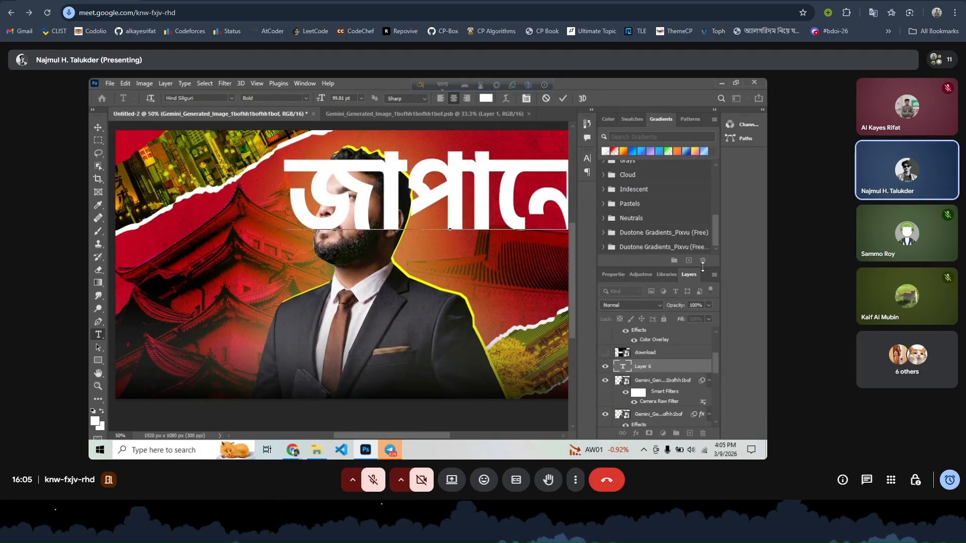
pyautogui.hotkey('ctrl', '-')
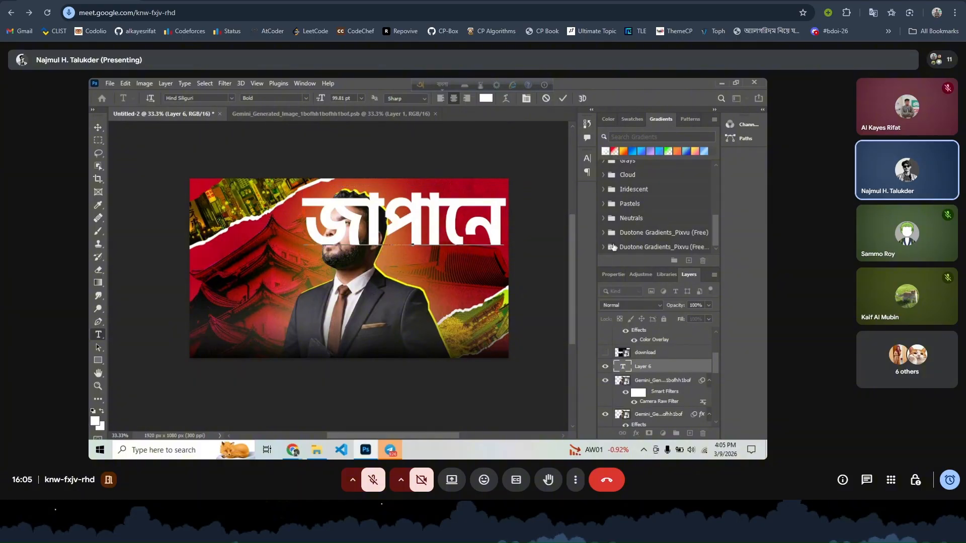
pyautogui.write('u')
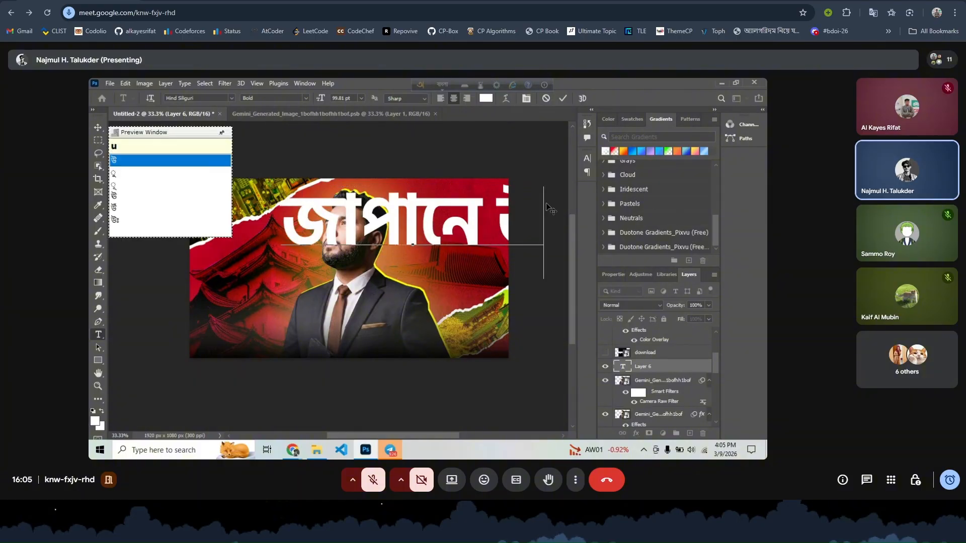
pyautogui.write('c')
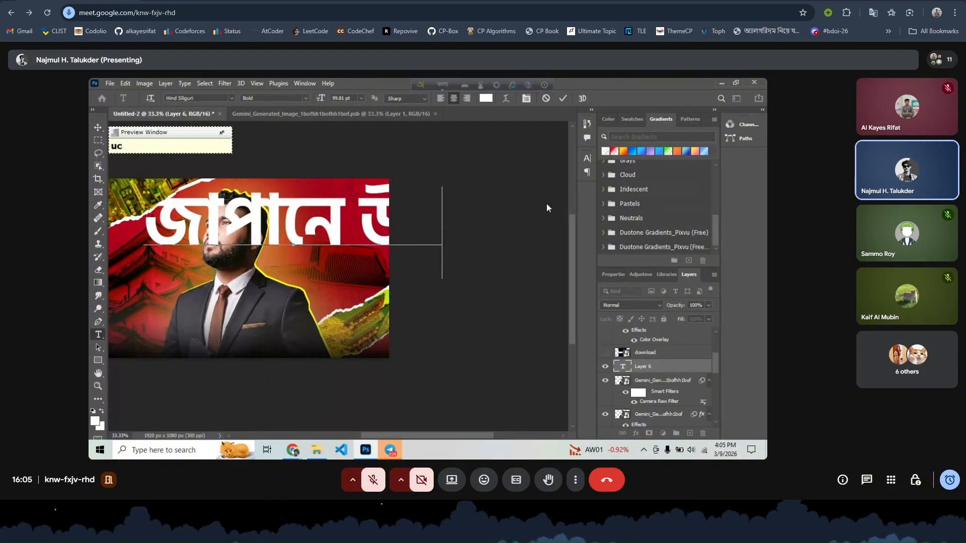
pyautogui.write('co')
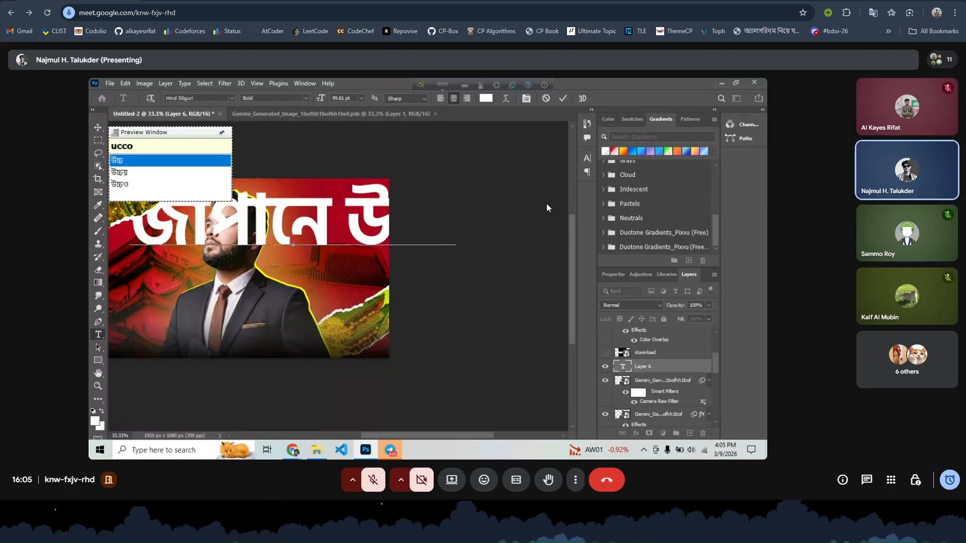
pyautogui.write(' si')
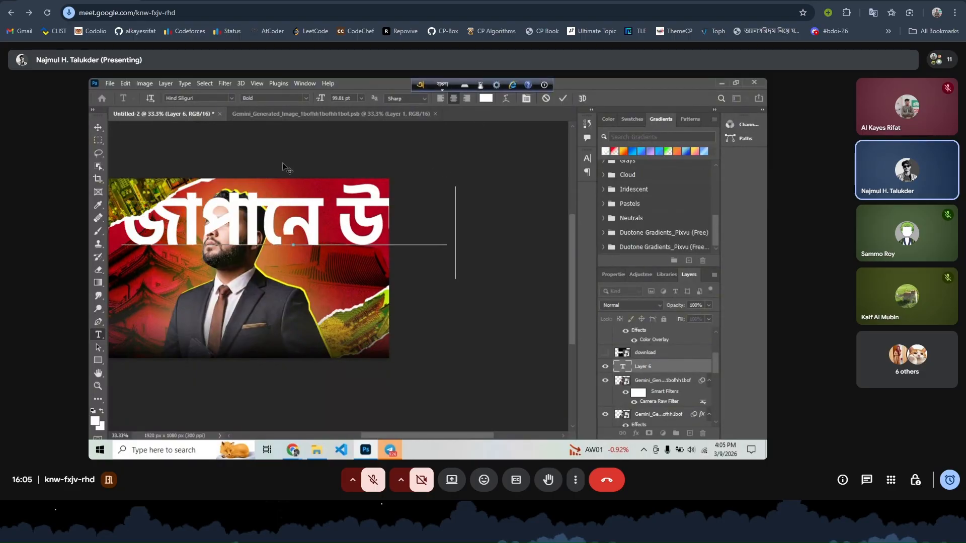
pyautogui.write('kkha')
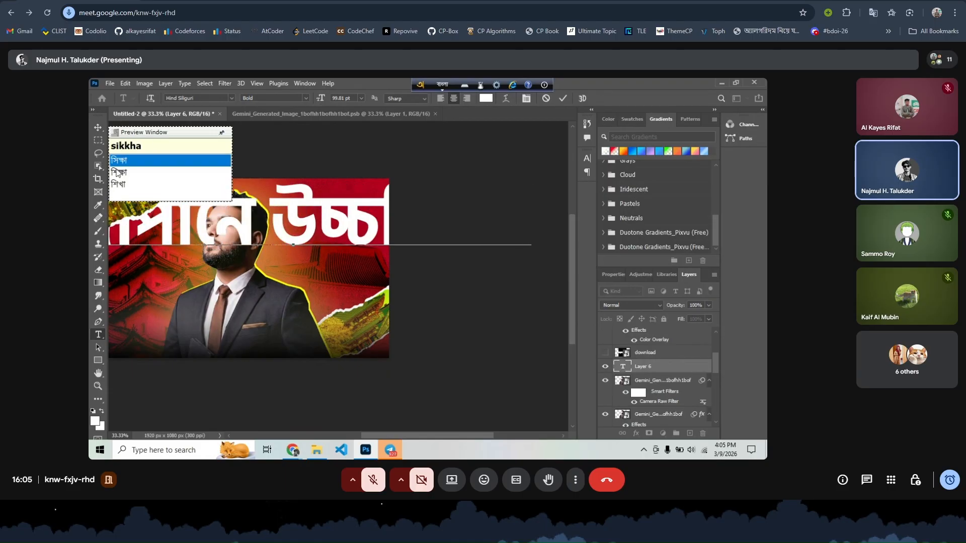
pyautogui.click(117, 173)
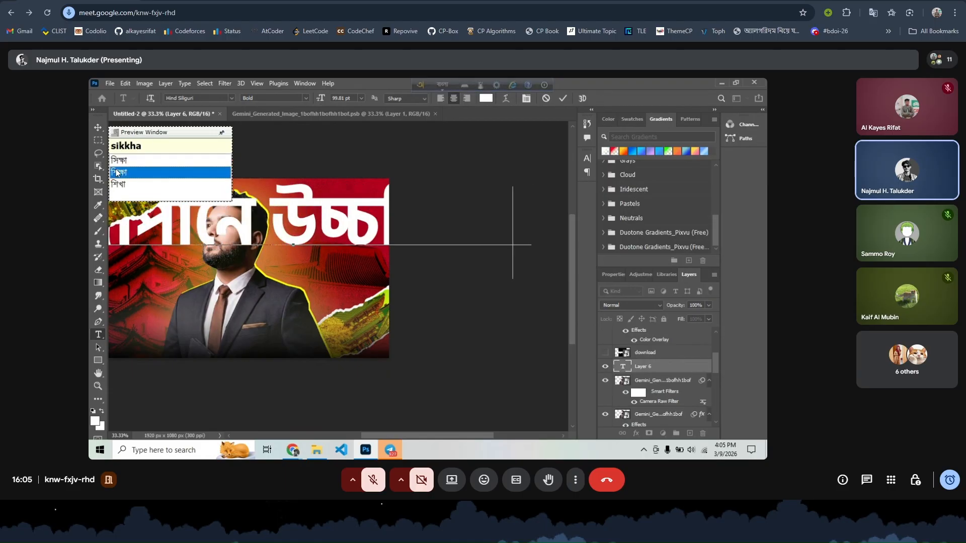
pyautogui.click(117, 172)
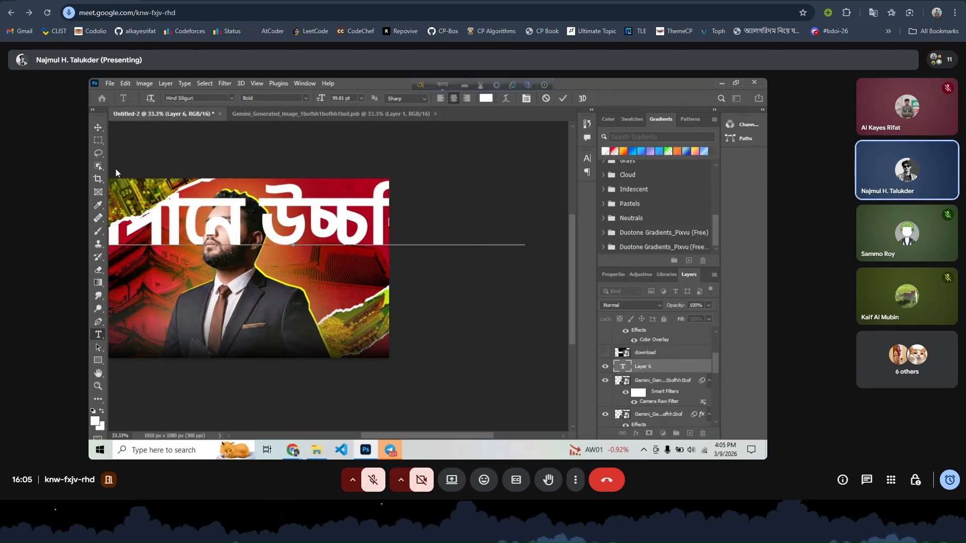
pyautogui.click(562, 100)
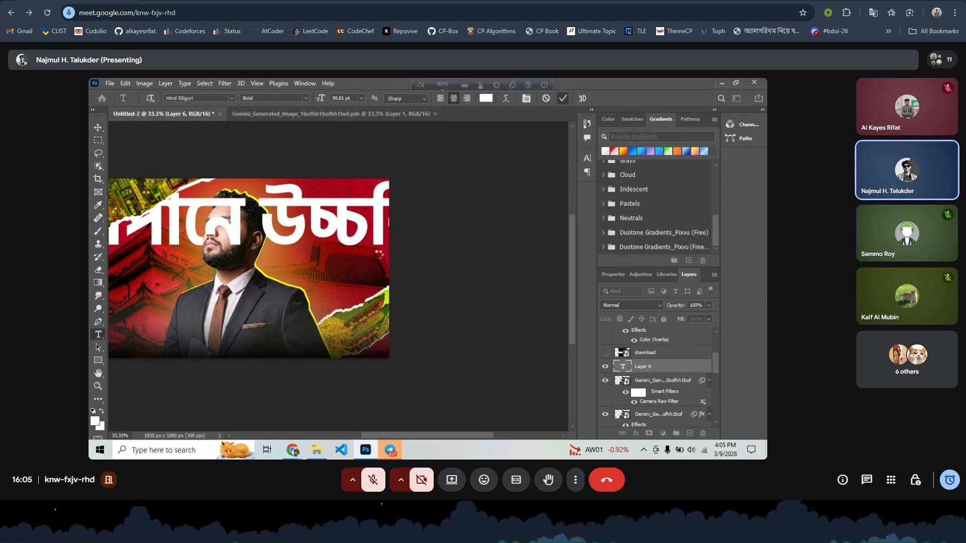
pyautogui.hotkey('ctrl', 't')
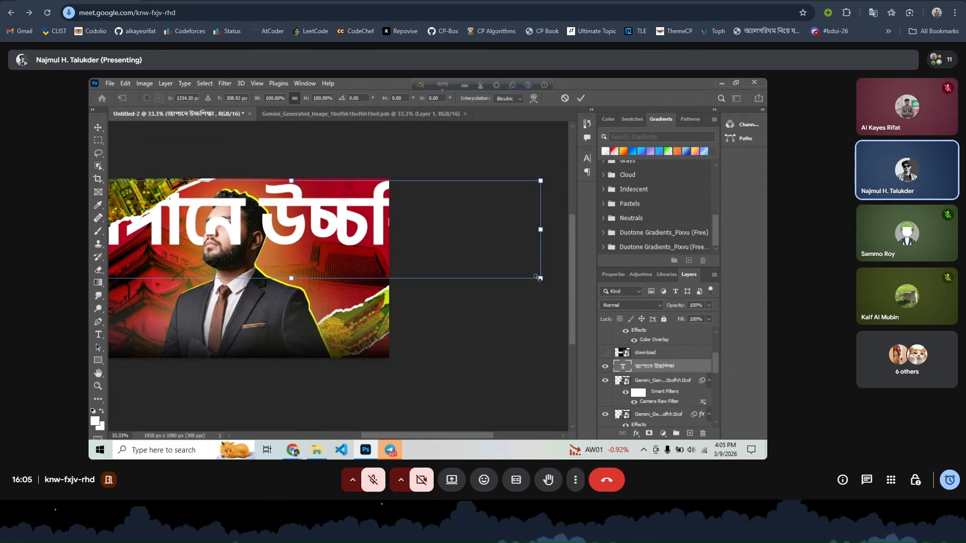
# - Scale the headline down to about 24.61 pt and move its layer to the top
pyautogui.moveTo(537, 276); pyautogui.dragTo(247, 321)
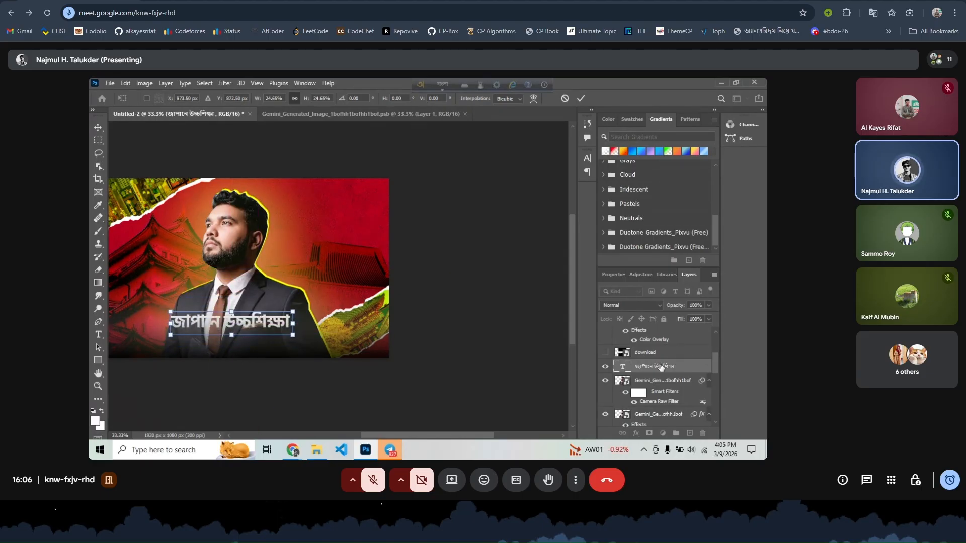
pyautogui.press('Return')
pyautogui.moveTo(659, 366); pyautogui.dragTo(658, 329)
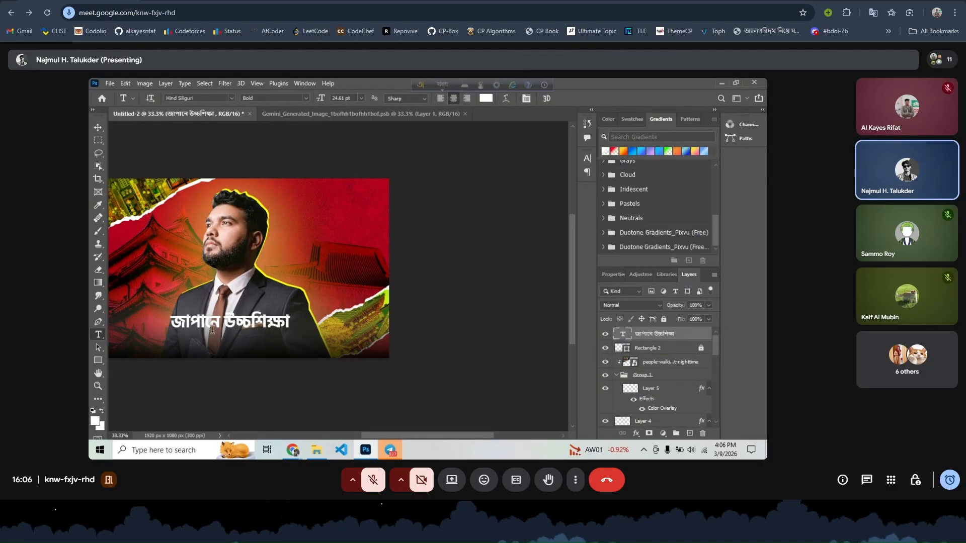
# - Centre the headline over the man's chest and Alt-drag a duplicate line below it
pyautogui.click(98, 128)
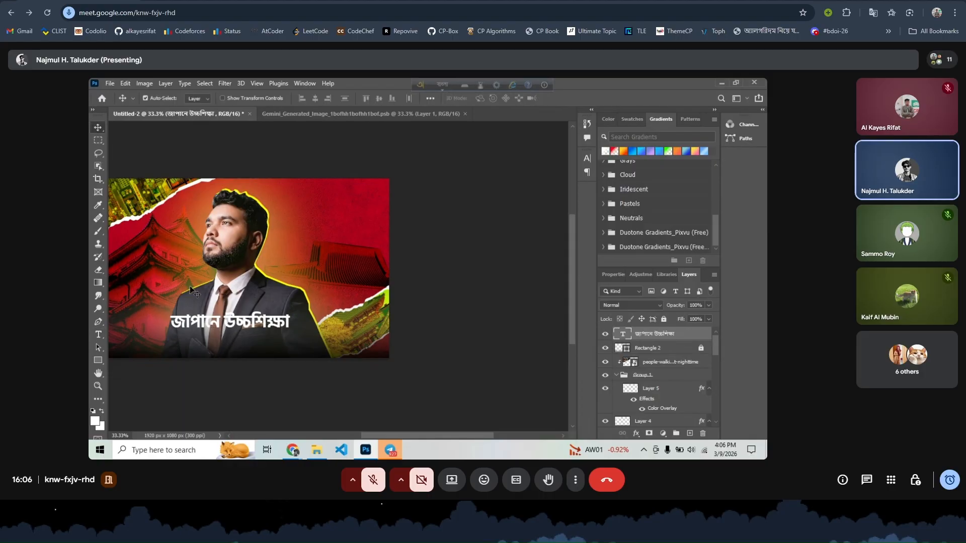
pyautogui.moveTo(233, 321); pyautogui.dragTo(232, 317)
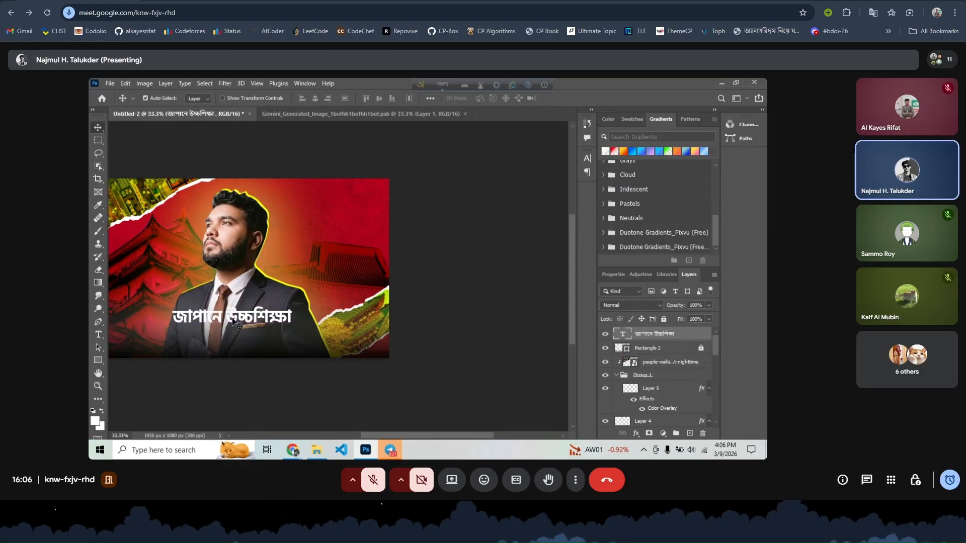
pyautogui.hotkey('ctrl', '+')
pyautogui.hotkey('ctrl', '+')
pyautogui.hotkey('ctrl', '+')
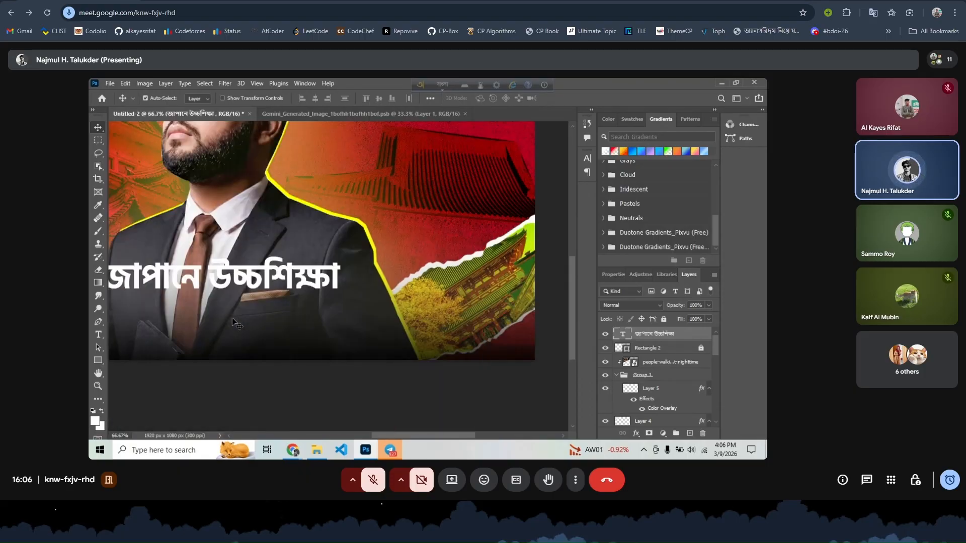
pyautogui.moveTo(394, 282); pyautogui.dragTo(392, 286)
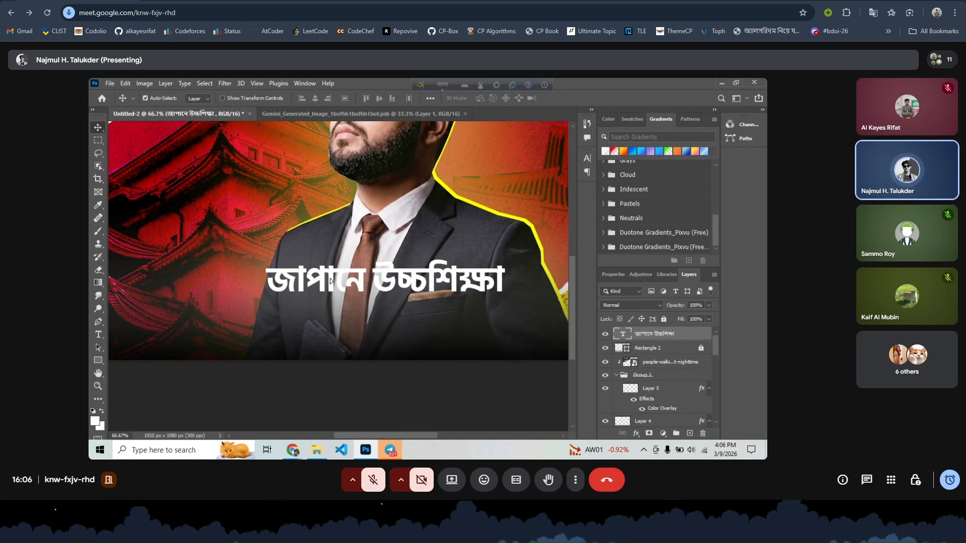
pyautogui.moveTo(332, 280); pyautogui.dragTo(333, 312)
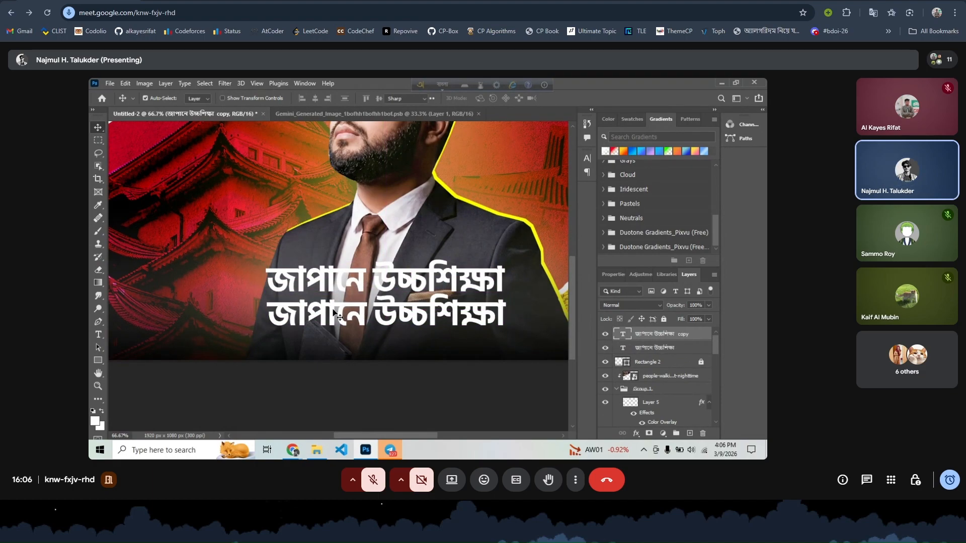
# - Replace the copied line's text with জীবনধারা, typed through Avro's suggestions
pyautogui.doubleClick(333, 312)
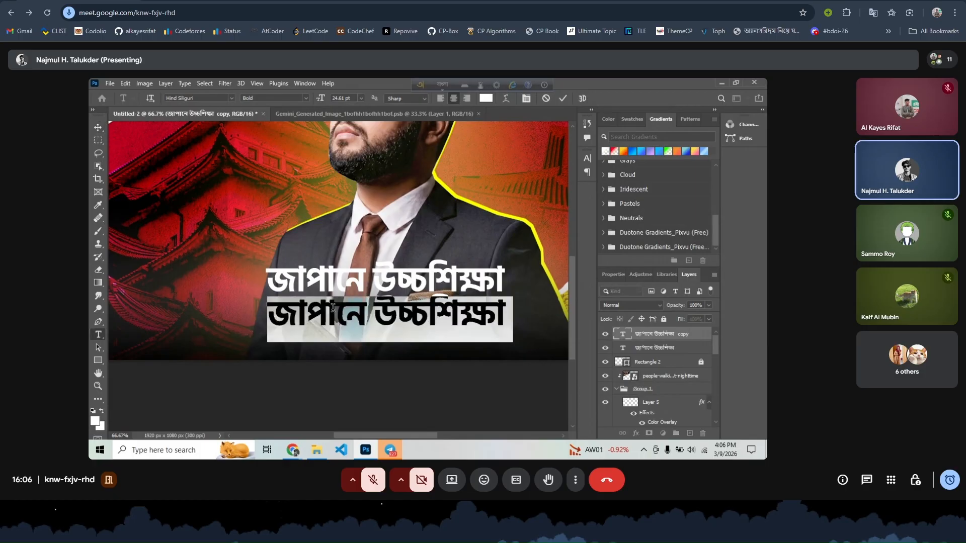
pyautogui.tripleClick(398, 311)
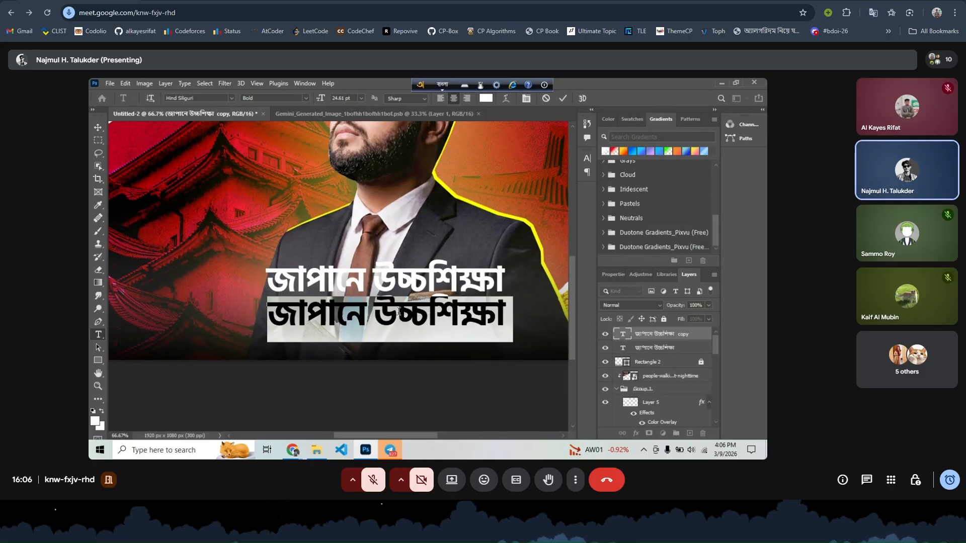
pyautogui.write('ba')
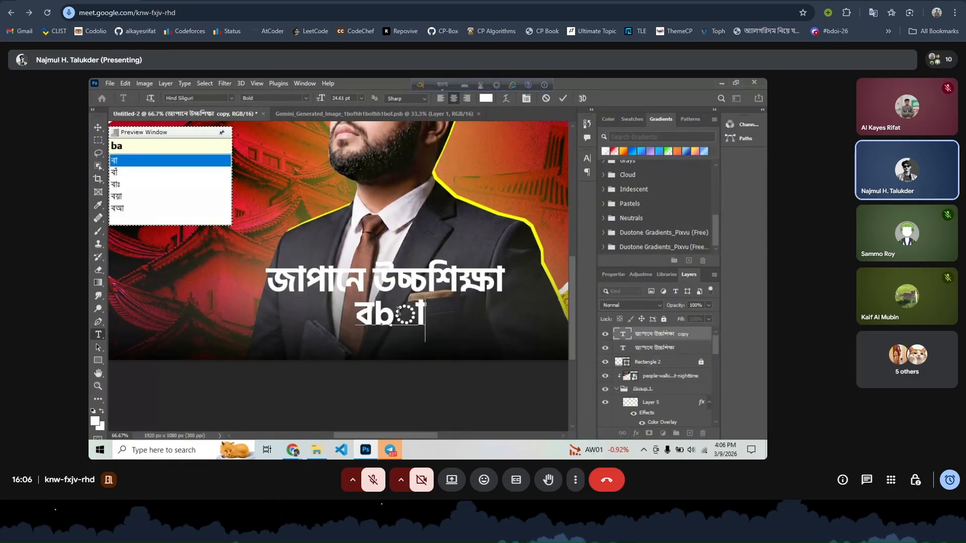
pyautogui.press('BackSpace')
pyautogui.press('BackSpace')
pyautogui.press('BackSpace')
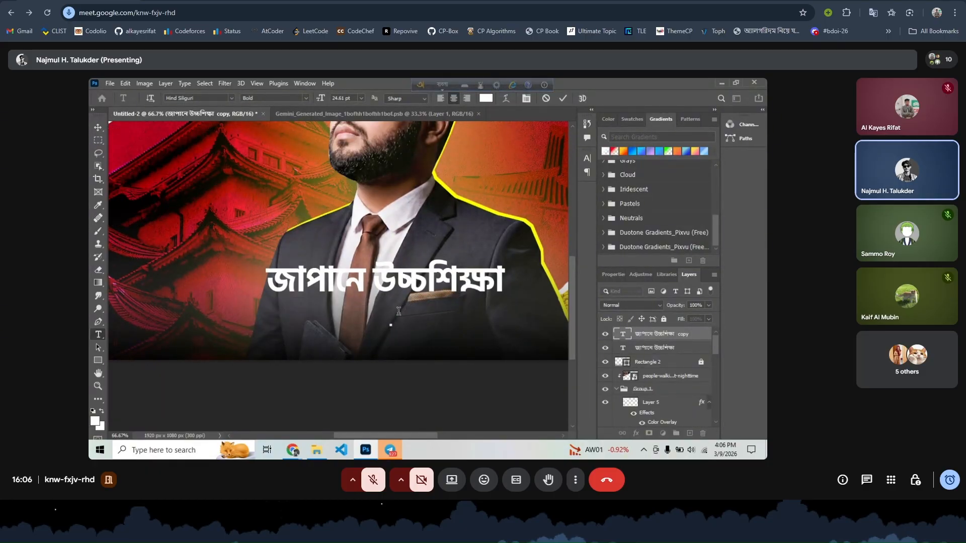
pyautogui.write('ji')
pyautogui.press('BackSpace')
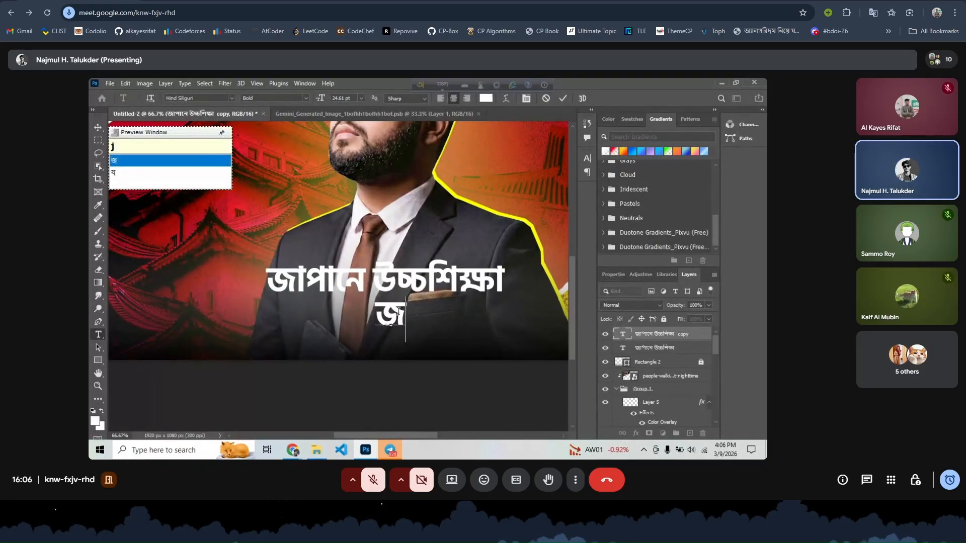
pyautogui.write('Ibon')
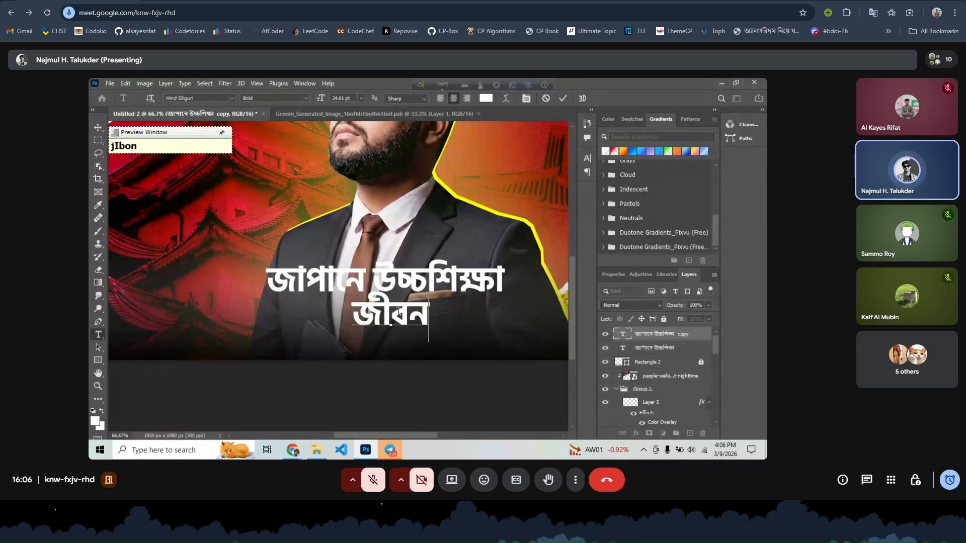
pyautogui.write('dhara')
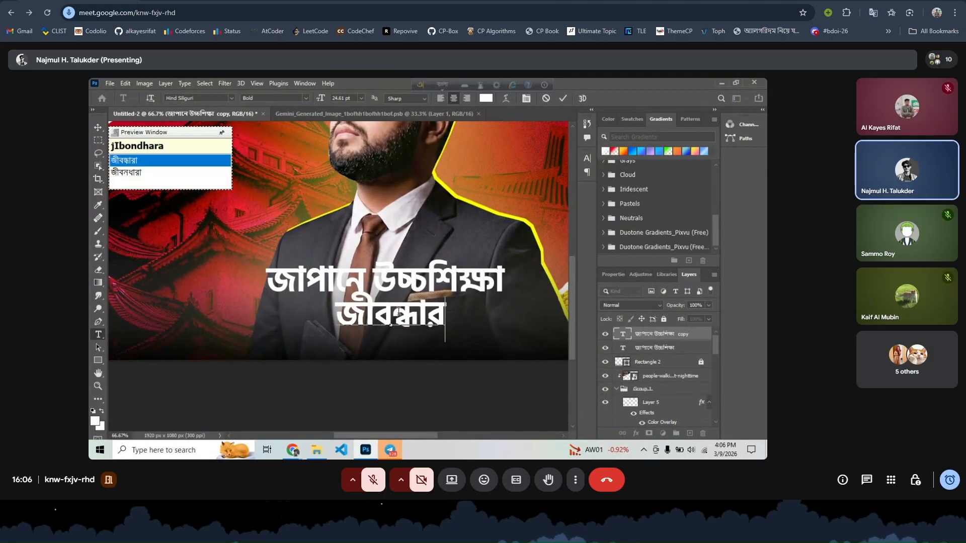
pyautogui.click(162, 174)
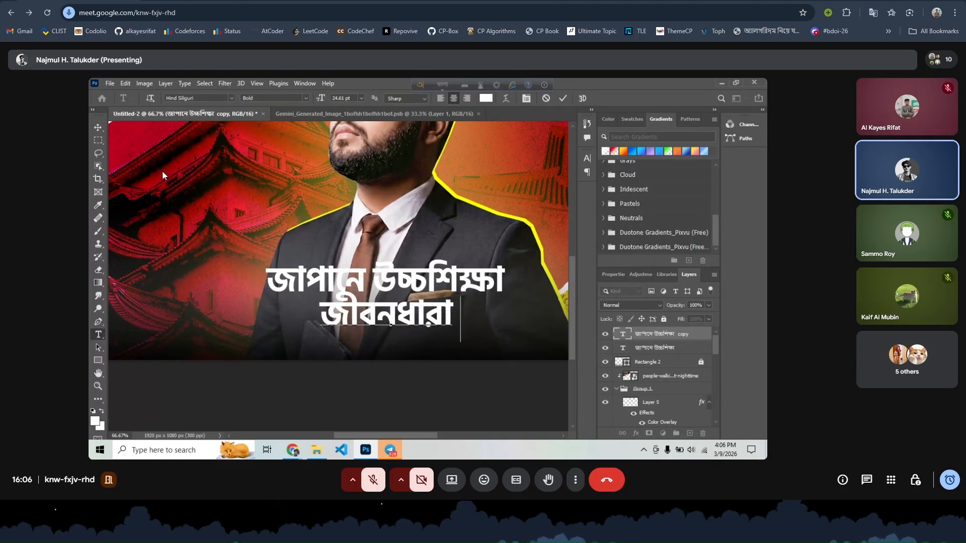
# - Add বনার as the second word, restore Bangla input, and select the misspelled last word
pyautogui.write('bonam')
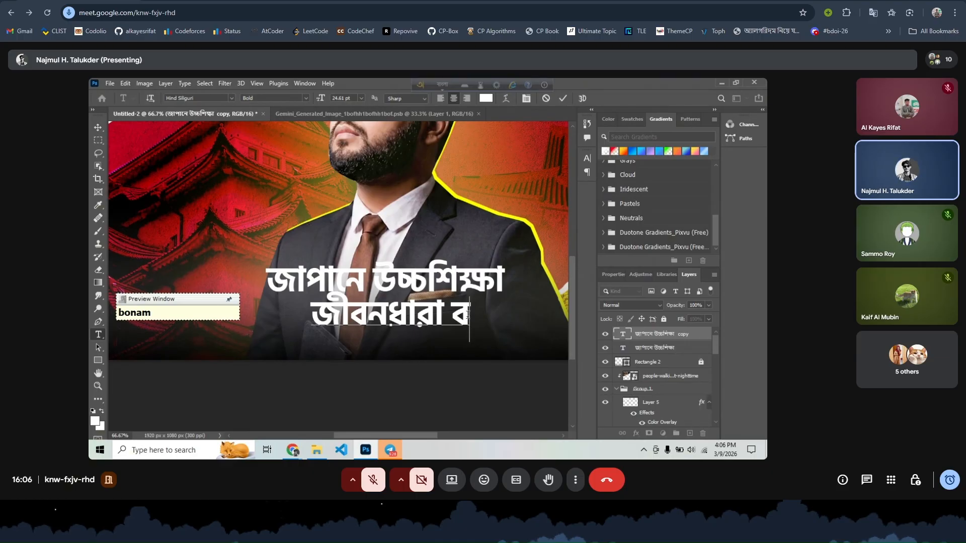
pyautogui.write('n')
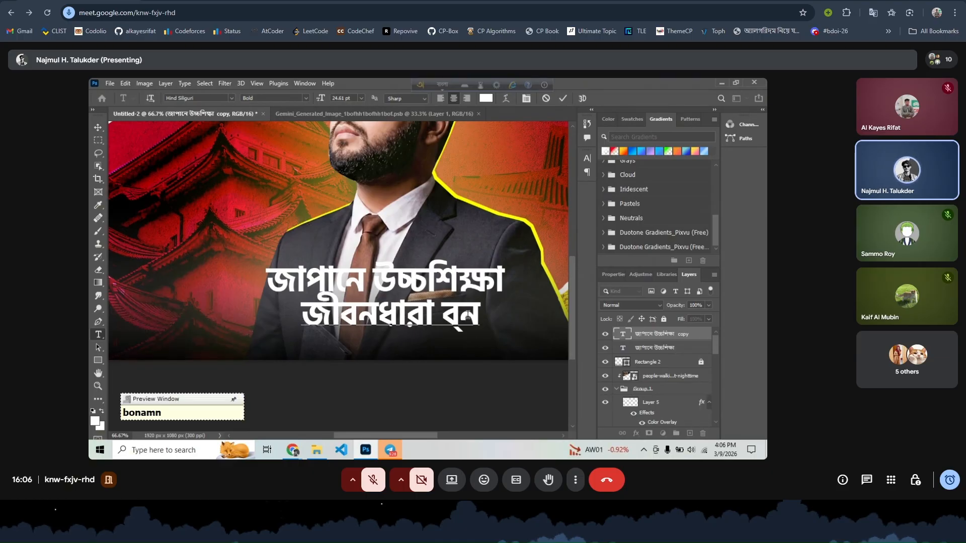
pyautogui.press('BackSpace')
pyautogui.press('BackSpace')
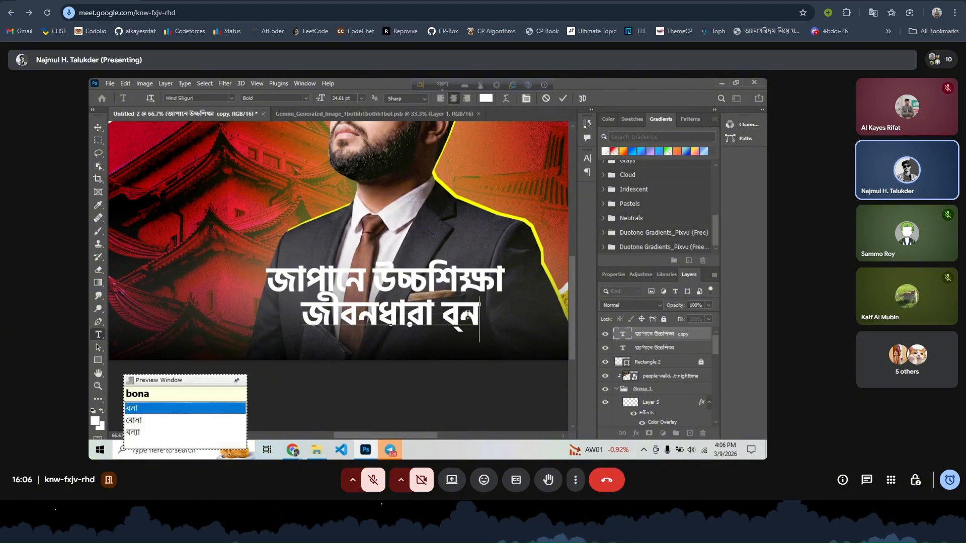
pyautogui.press('super+r')
pyautogui.press('Return')
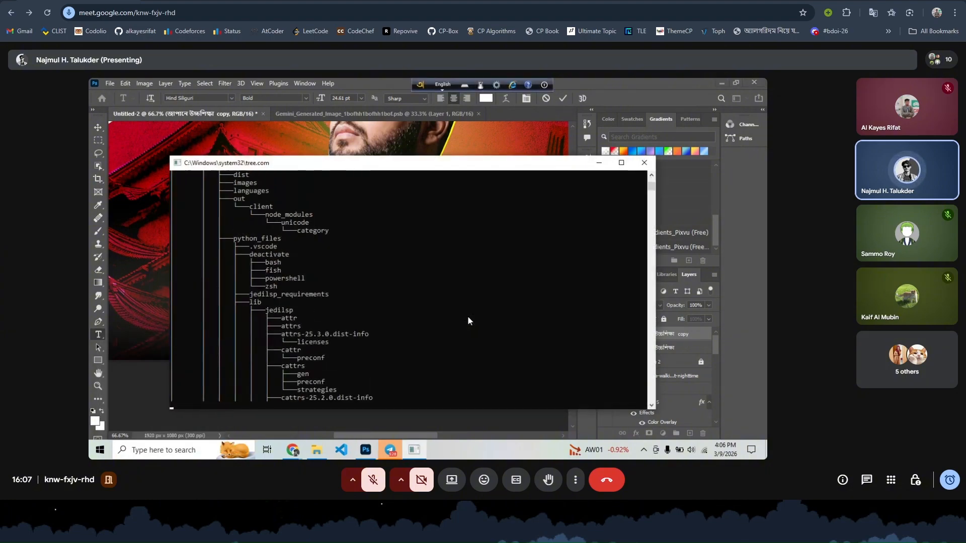
pyautogui.click(450, 84)
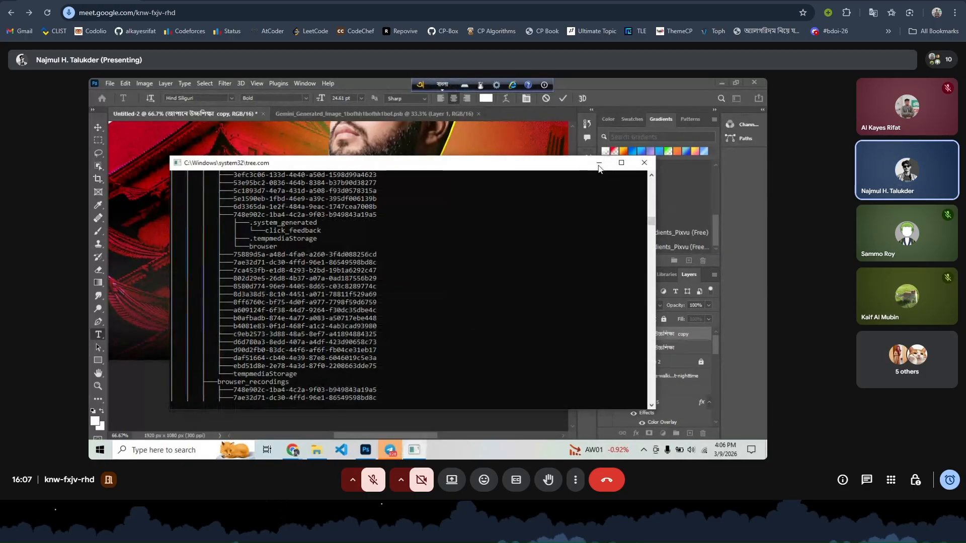
pyautogui.click(598, 162)
pyautogui.doubleClick(457, 312)
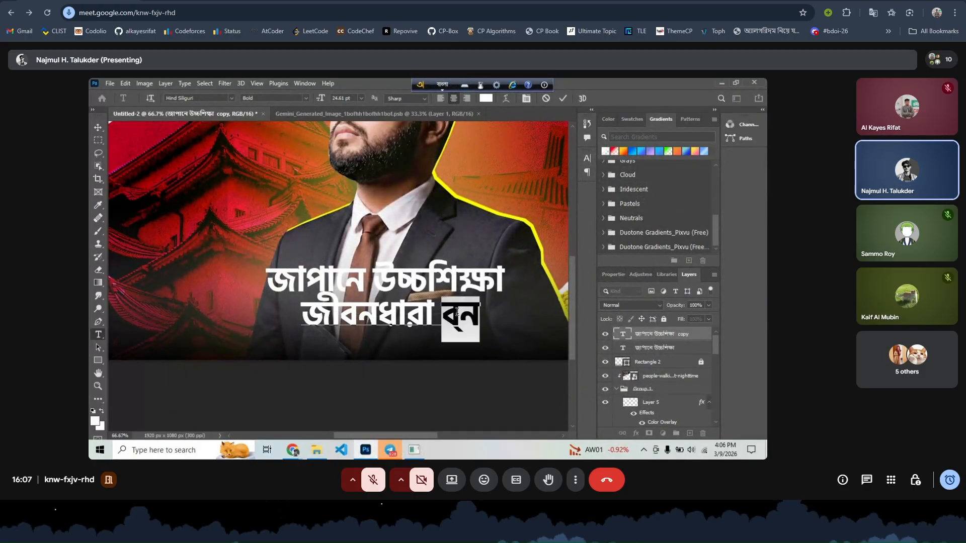
pyautogui.click(373, 484)
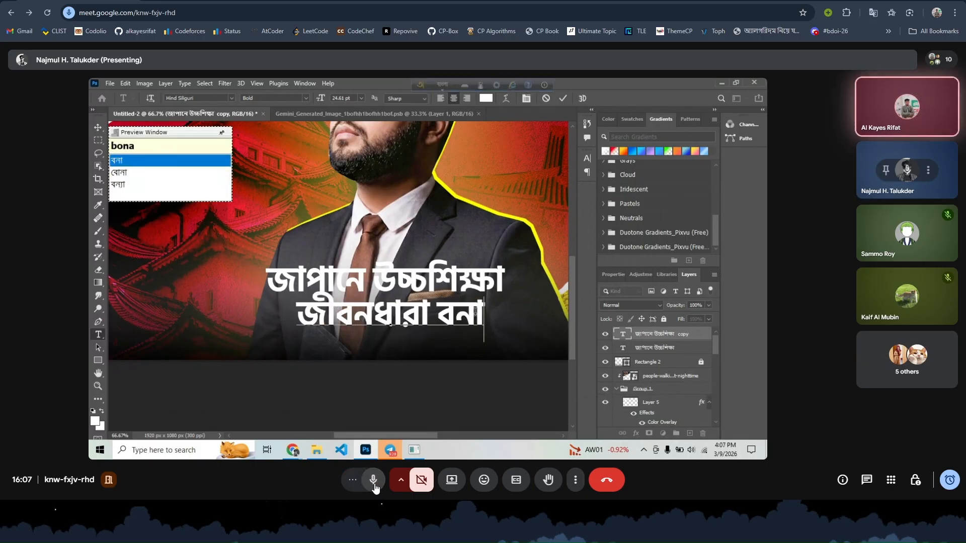
pyautogui.click(373, 484)
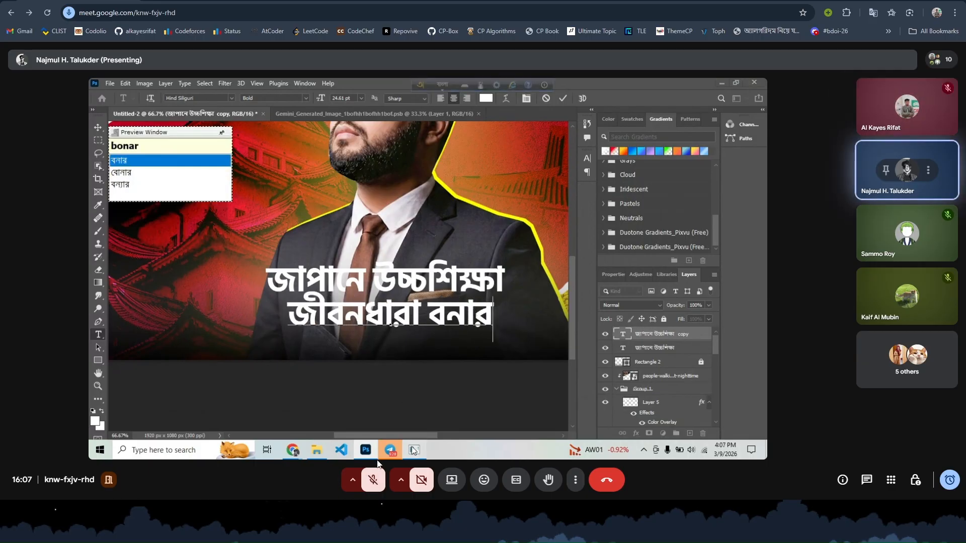